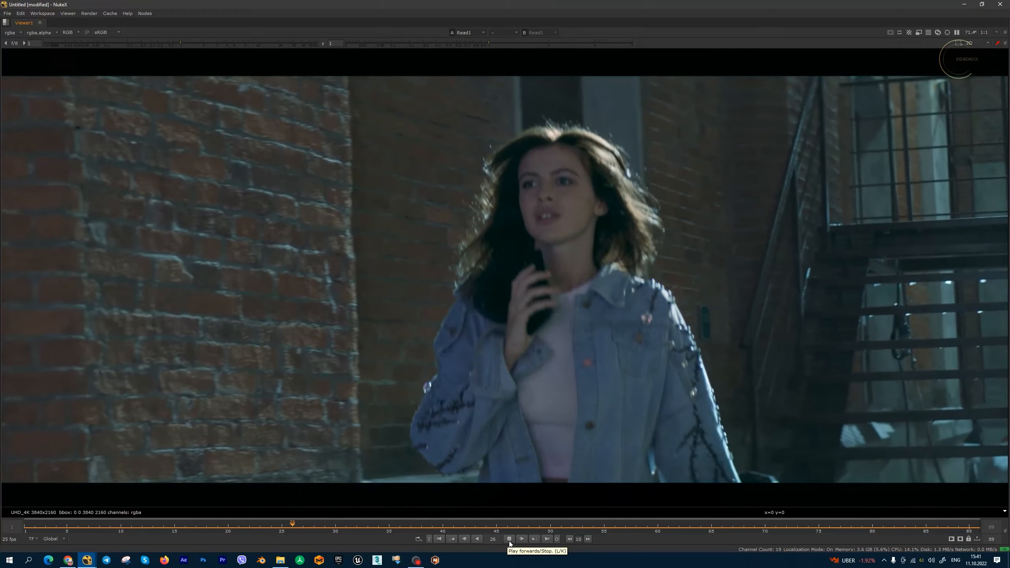
# Step: Stop the clip playback, then switch to the standalone Mocha Pro application and dismiss its software update notice
pyautogui.click(508, 539)
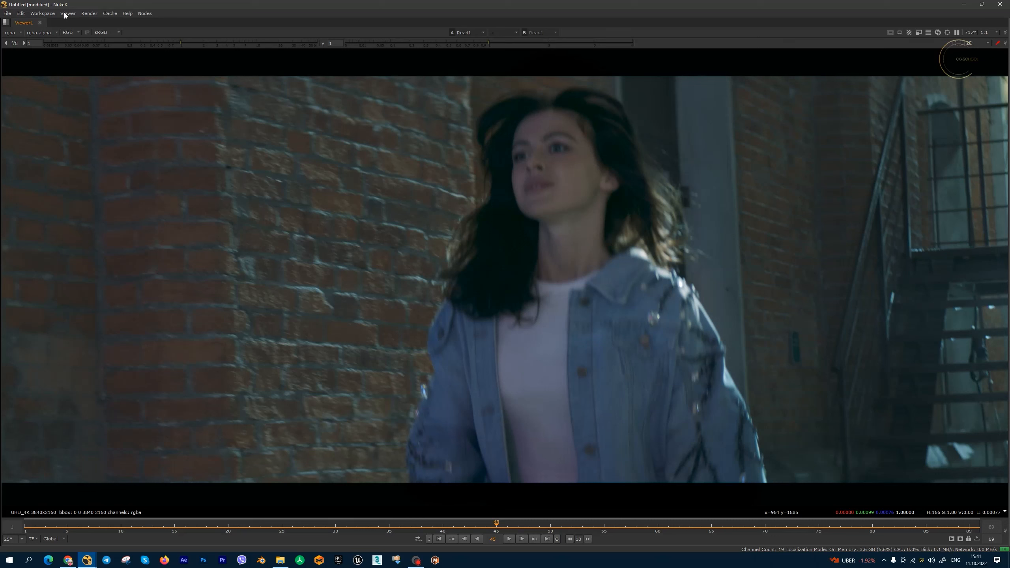
pyautogui.click(435, 560)
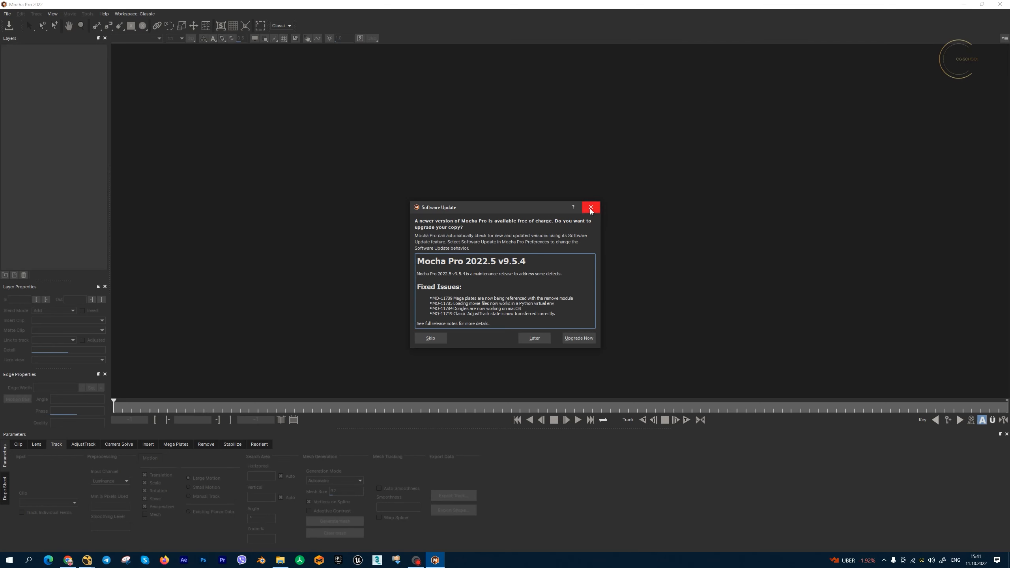
pyautogui.click(590, 208)
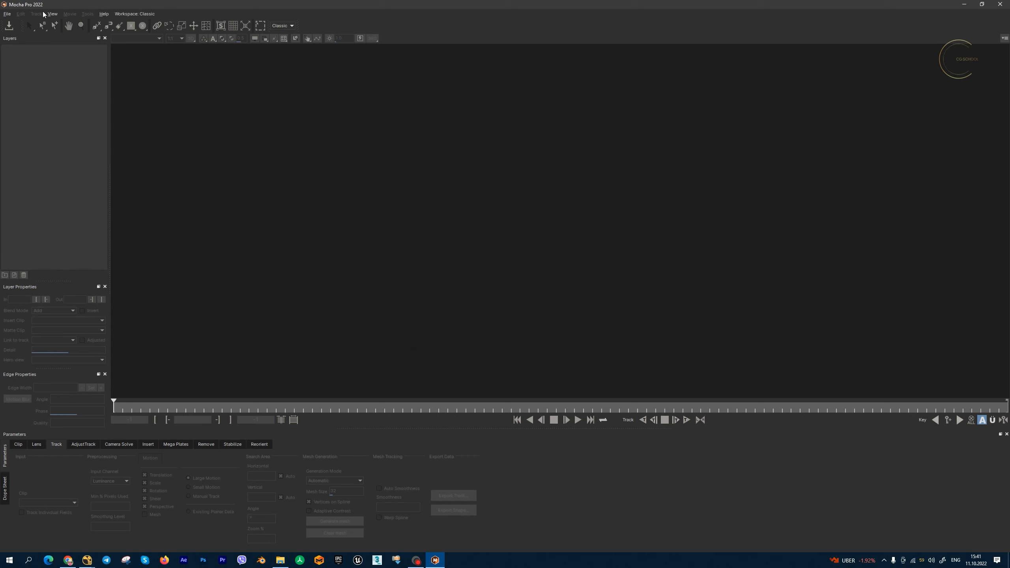
# Step: Switch back to NukeX and add a Mocha Pro node fed by the Read1 footage
pyautogui.moveTo(86, 560)
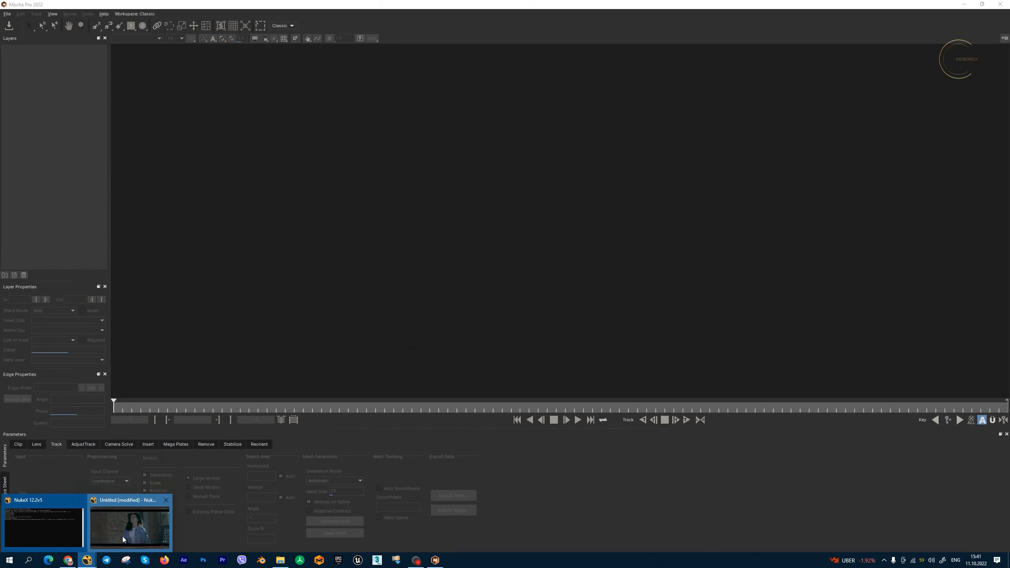
pyautogui.click(123, 538)
pyautogui.press('space')
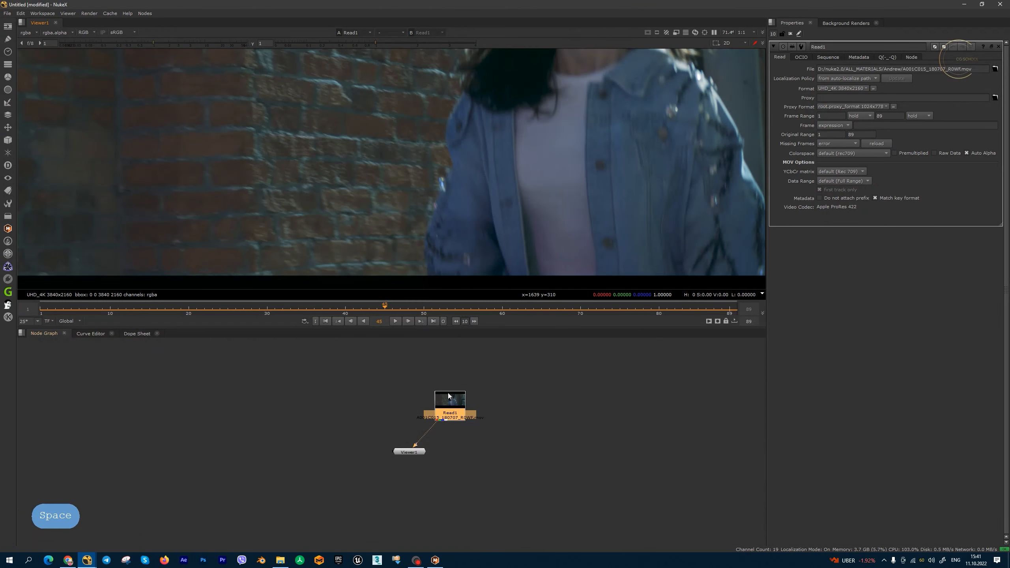
pyautogui.click(8, 228)
pyautogui.click(53, 229)
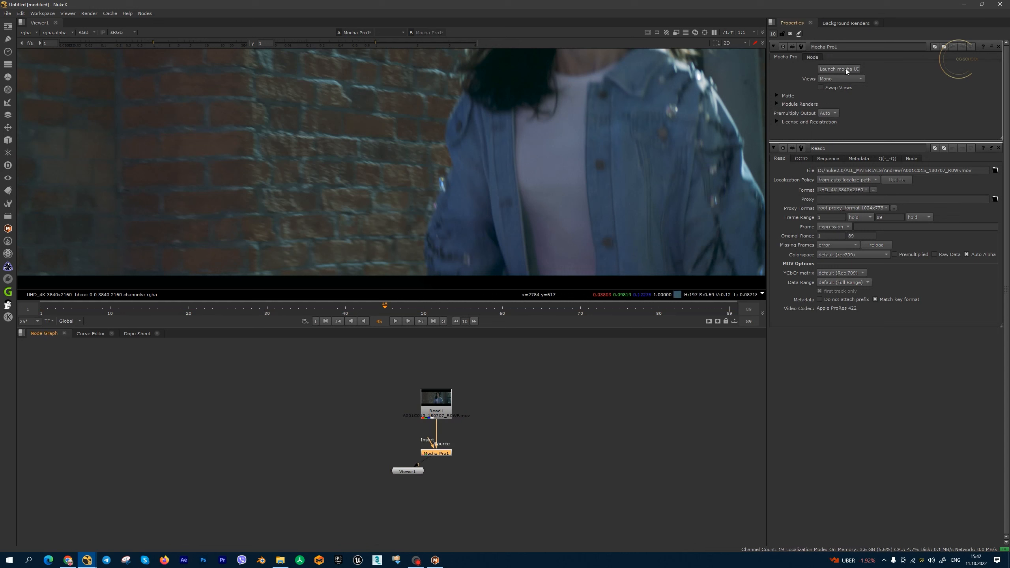
# Step: Play the full-size shot from its first frame and examine the movement of the woman and the camera
pyautogui.press('space')
pyautogui.press('space')
pyautogui.scroll(2, 592, 188)
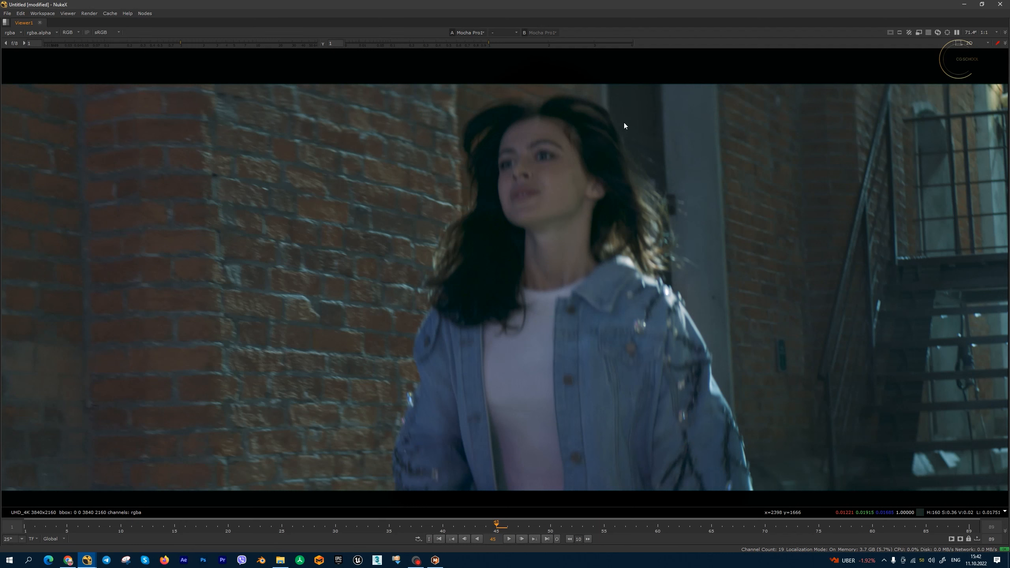
pyautogui.scroll(-1, 526, 362)
pyautogui.click(451, 539)
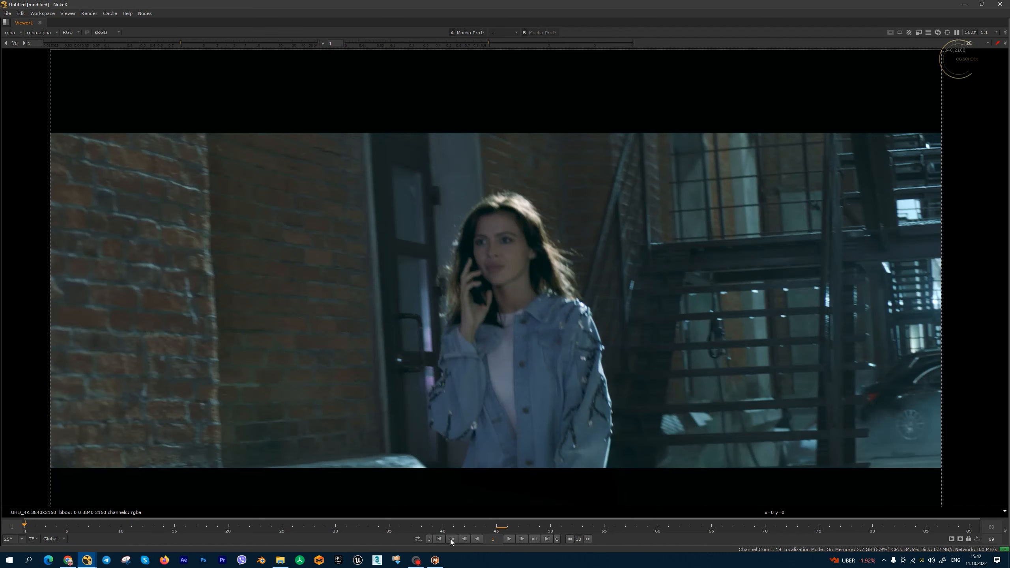
pyautogui.click(509, 538)
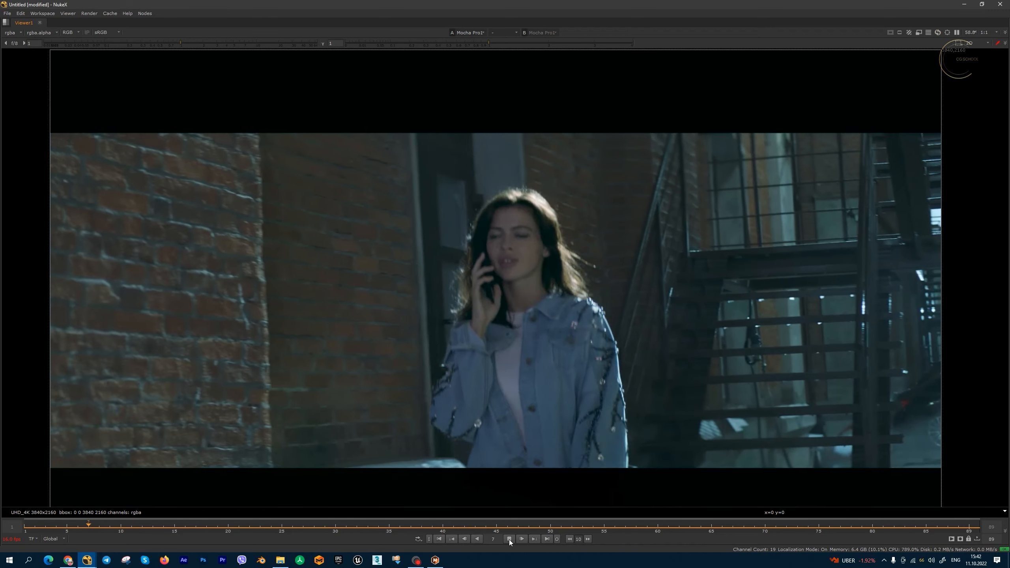
pyautogui.click(509, 539)
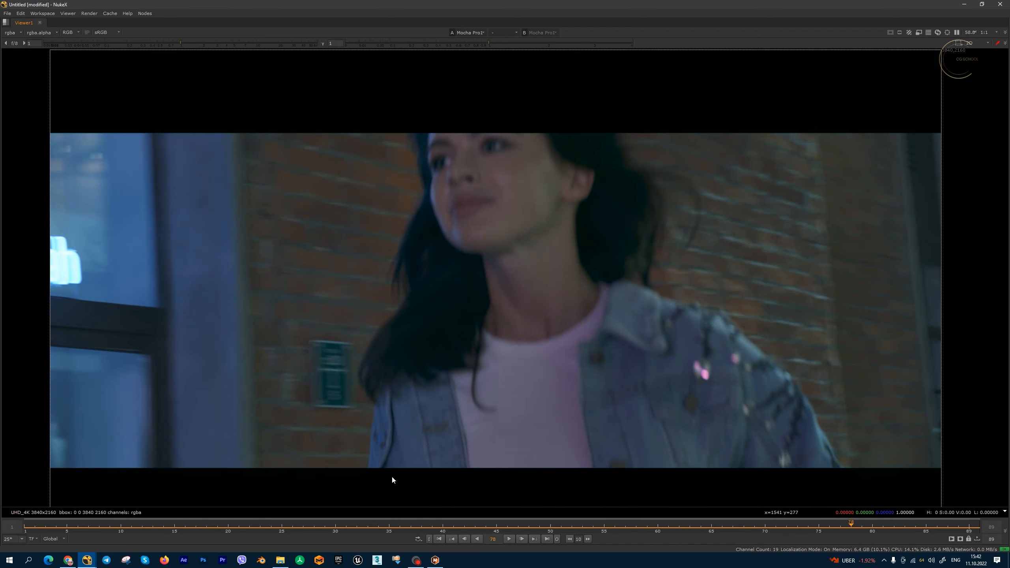
# Step: Scrub back and forth through the last third of the shot to examine the green wall sign and the woman's shoulder
pyautogui.moveTo(304, 333); pyautogui.dragTo(355, 417)
pyautogui.moveTo(574, 533); pyautogui.dragTo(751, 538)
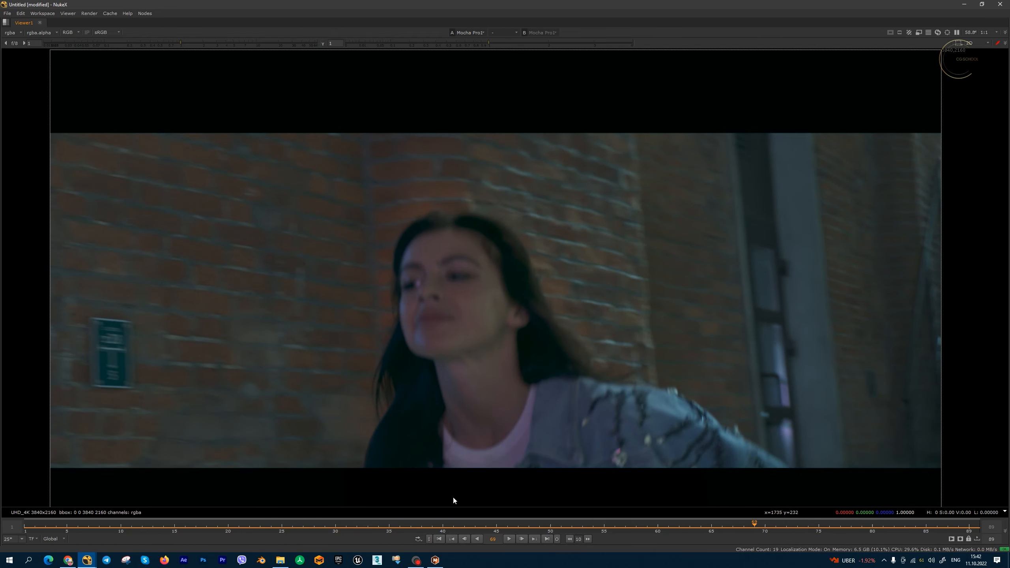
pyautogui.moveTo(765, 526); pyautogui.dragTo(867, 525)
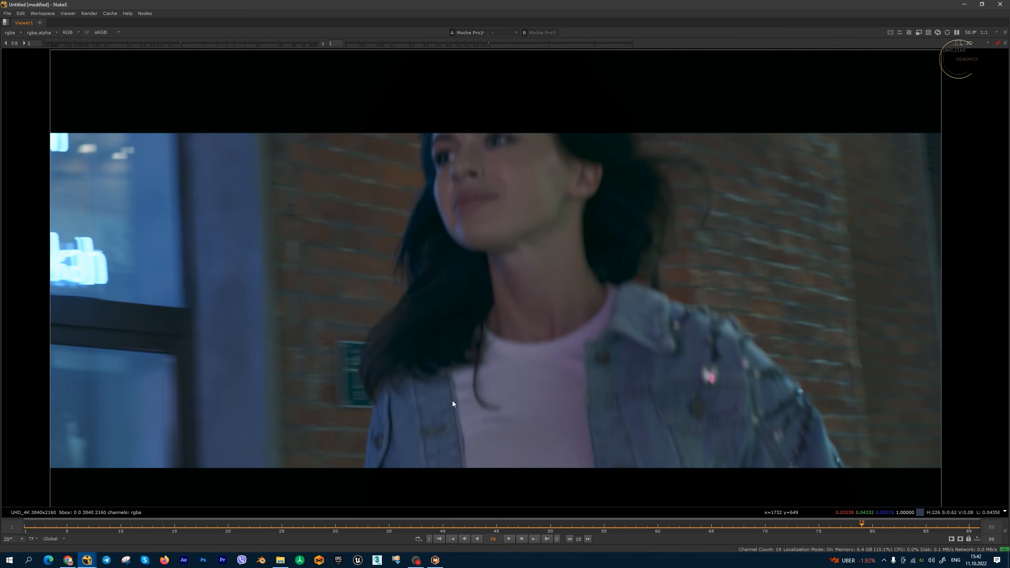
pyautogui.moveTo(445, 295); pyautogui.dragTo(358, 463)
pyautogui.moveTo(699, 527); pyautogui.dragTo(844, 525)
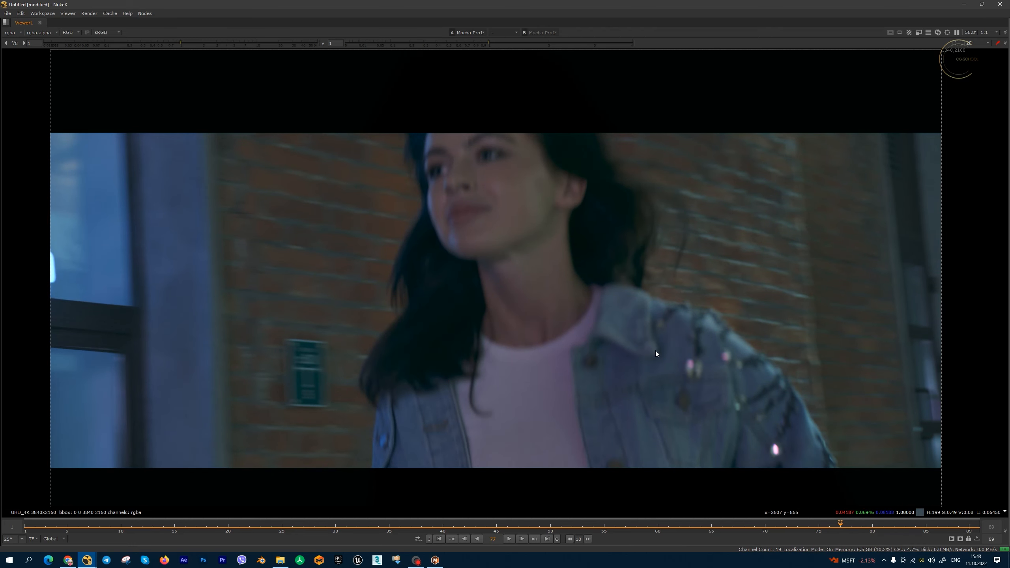
# Step: Move the Mocha Pro node aside and add a separate RotoPaint node connected to Read1
pyautogui.press('space')
pyautogui.press('space')
pyautogui.press('space')
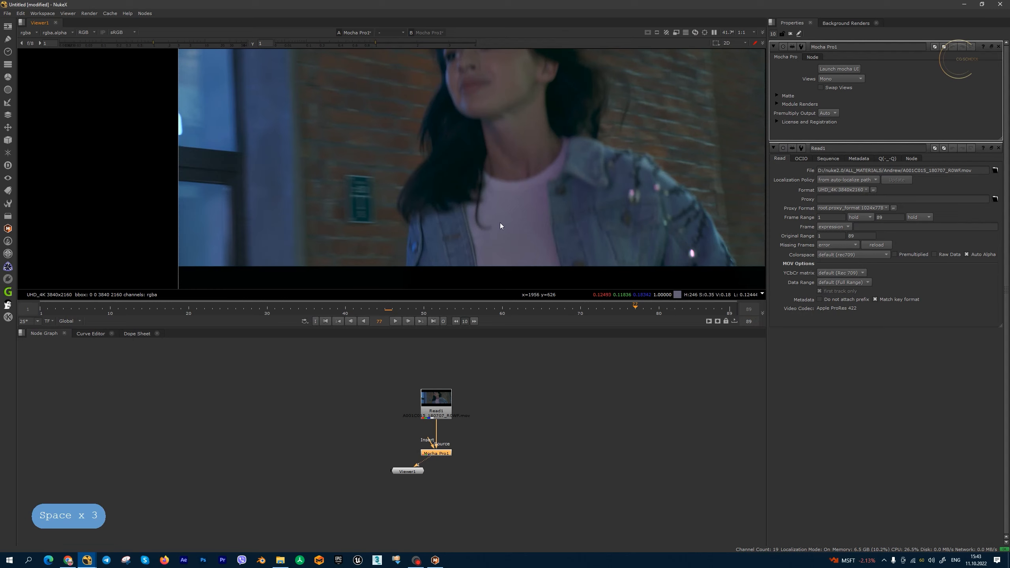
pyautogui.press('1')
pyautogui.moveTo(446, 458); pyautogui.dragTo(461, 487)
pyautogui.click(392, 413)
pyautogui.press('p')
pyautogui.moveTo(398, 414); pyautogui.dragTo(409, 437)
# Step: On frame 25, paint white diagonal brush strokes across the brick wall faces beside and behind the woman with brush size 25
pyautogui.press('space')
pyautogui.moveTo(545, 358); pyautogui.dragTo(567, 269)
pyautogui.scroll(3, 568, 269)
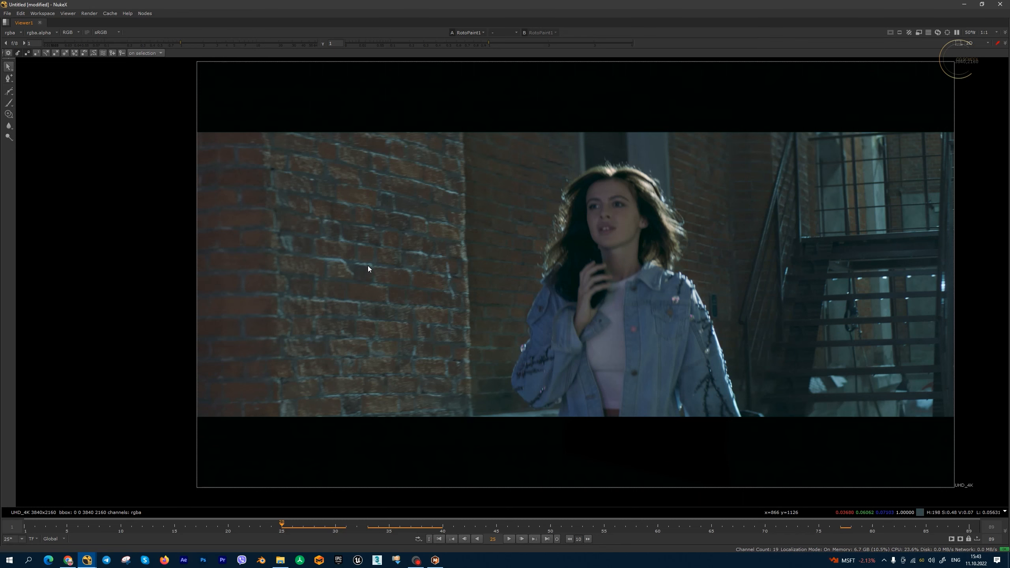
pyautogui.press('space')
pyautogui.press('space')
pyautogui.moveTo(397, 441); pyautogui.dragTo(393, 445)
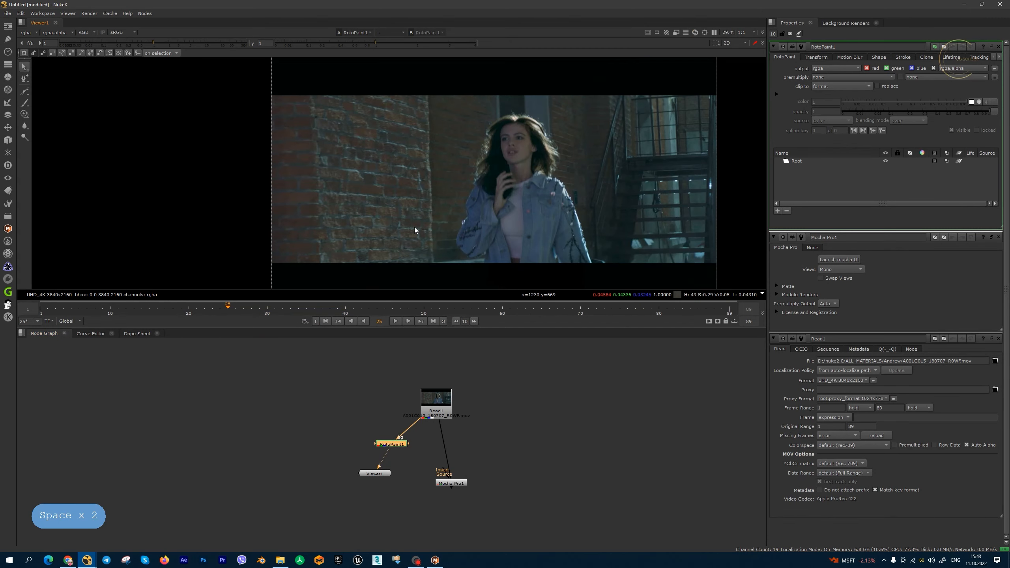
pyautogui.click(24, 102)
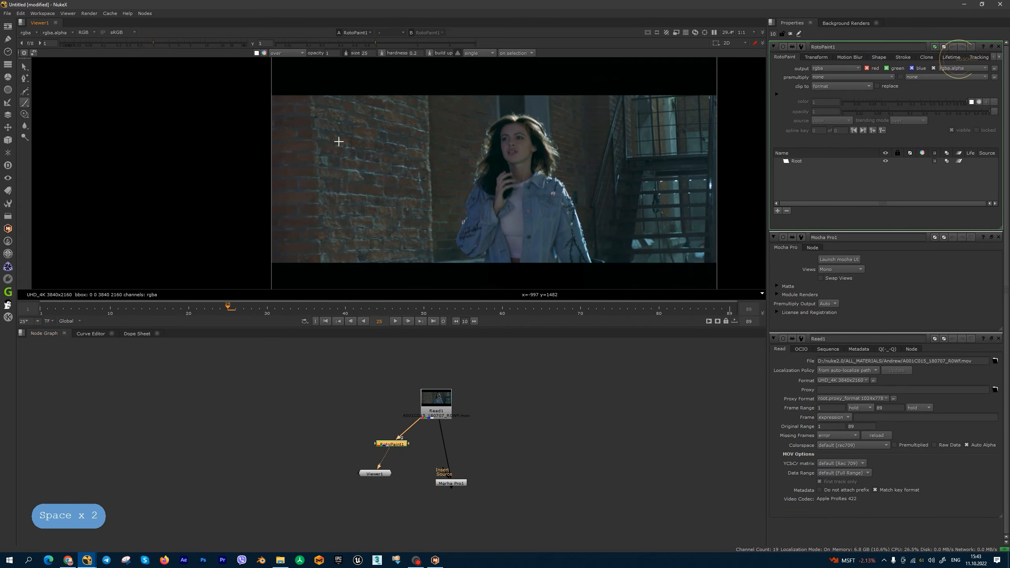
pyautogui.moveTo(347, 94); pyautogui.dragTo(317, 147)
pyautogui.moveTo(377, 99); pyautogui.dragTo(316, 204)
pyautogui.moveTo(412, 116); pyautogui.dragTo(346, 238)
pyautogui.moveTo(413, 192); pyautogui.dragTo(378, 261)
pyautogui.moveTo(424, 230); pyautogui.dragTo(410, 253)
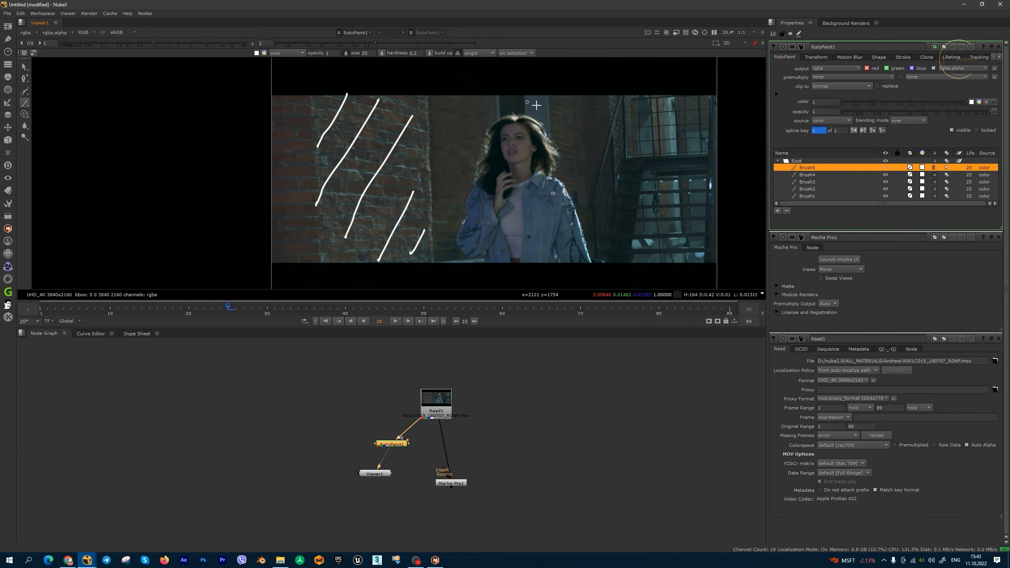
pyautogui.moveTo(484, 93)
pyautogui.mouseDown()
pyautogui.moveTo(497, 113)
pyautogui.moveTo(481, 127)
pyautogui.mouseUp()
pyautogui.scroll(1, 672, 232)
pyautogui.moveTo(673, 232); pyautogui.dragTo(622, 237)
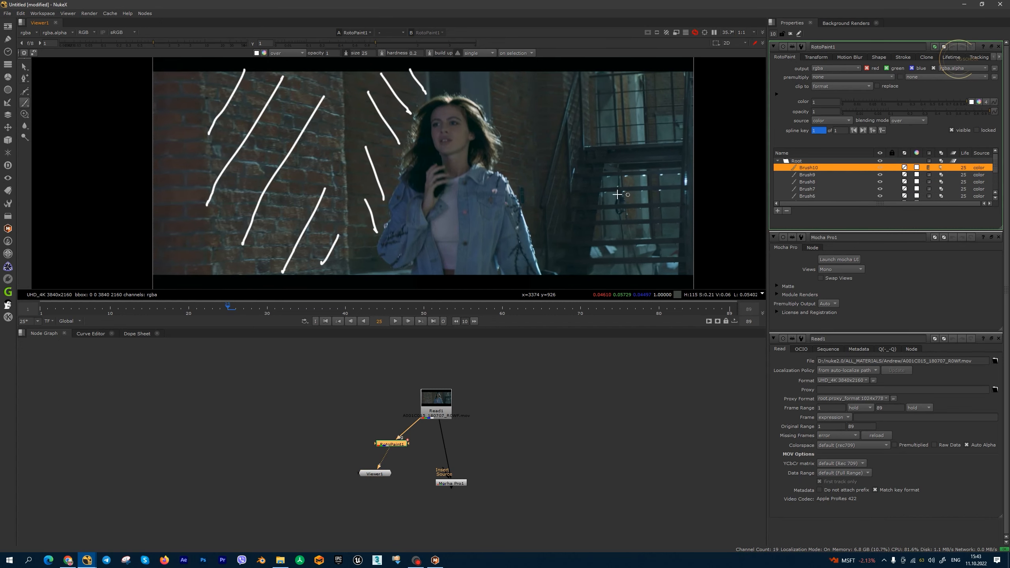
# Step: Paint a thick rectangular outline around the landing beam of the metal staircase
pyautogui.press('space')
pyautogui.moveTo(587, 399); pyautogui.dragTo(652, 248)
pyautogui.scroll(1, 652, 249)
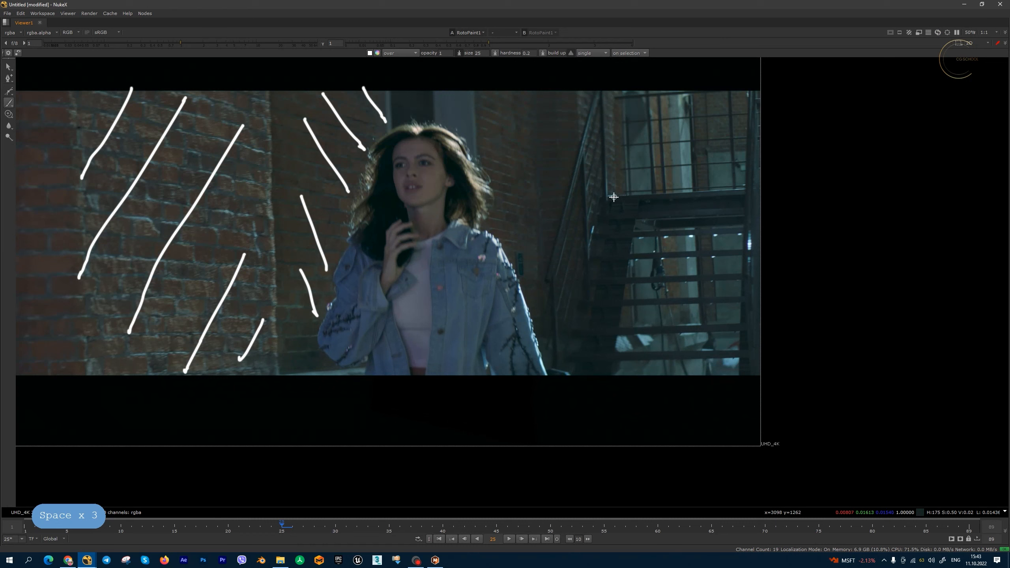
pyautogui.moveTo(605, 197)
pyautogui.mouseDown()
pyautogui.moveTo(636, 215)
pyautogui.moveTo(744, 207)
pyautogui.moveTo(743, 189)
pyautogui.moveTo(602, 196)
pyautogui.mouseUp()
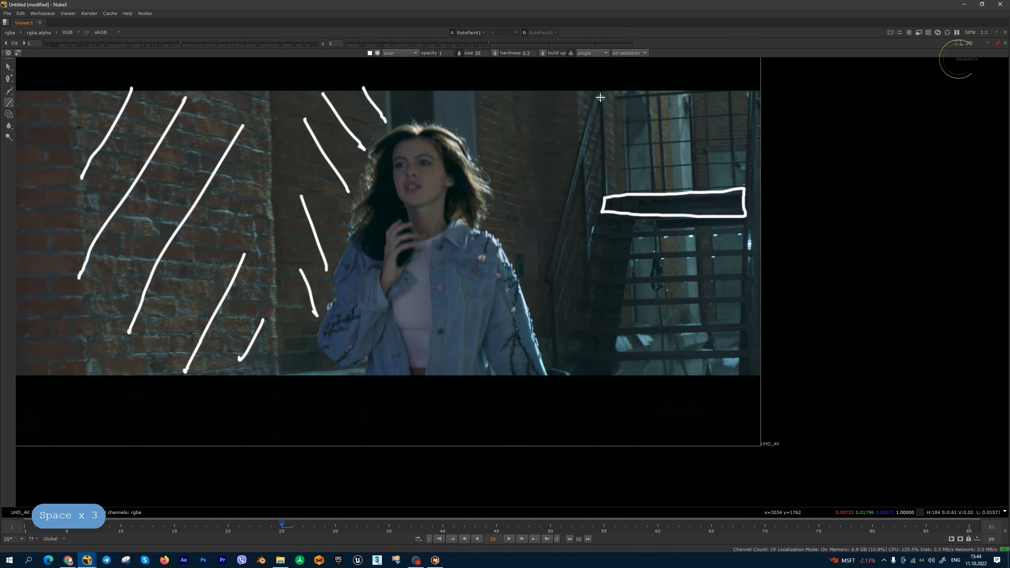
# Step: Reduce the brush size to 1 and outline the sloping handrail and one of the stair treads
pyautogui.press('shift')
pyautogui.press('space')
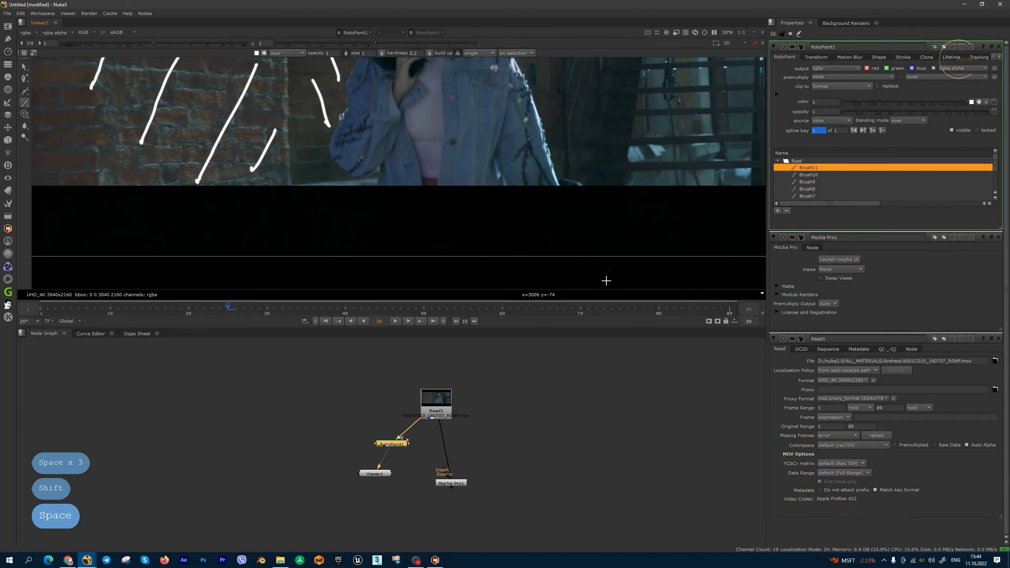
pyautogui.press('space')
pyautogui.moveTo(615, 81); pyautogui.dragTo(600, 136)
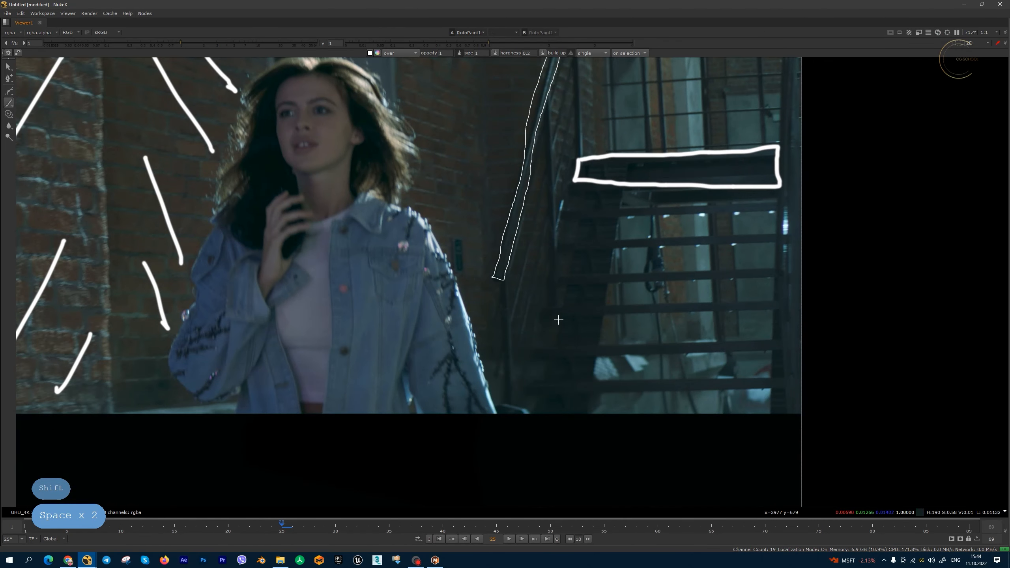
pyautogui.moveTo(546, 316)
pyautogui.mouseDown()
pyautogui.moveTo(765, 314)
pyautogui.moveTo(592, 305)
pyautogui.mouseUp()
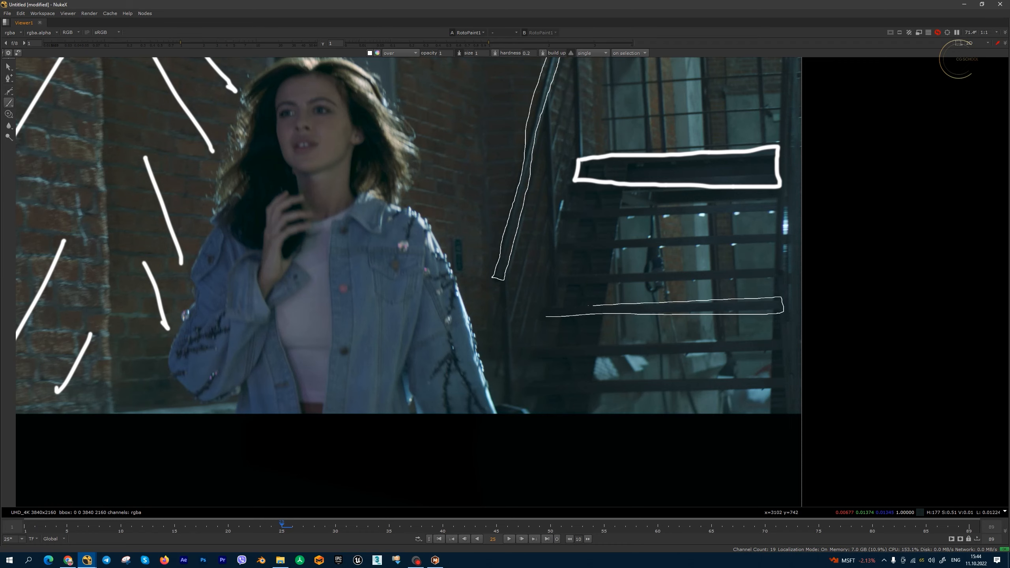
# Step: Zoom out to the whole picture and move to frame 74, where the green wall sign appears
pyautogui.press('-')
pyautogui.moveTo(273, 526)
pyautogui.mouseDown()
pyautogui.moveTo(754, 525)
pyautogui.moveTo(808, 536)
pyautogui.mouseUp()
pyautogui.press('z')
pyautogui.press('z')
pyautogui.press('z')
pyautogui.press('z')
pyautogui.press('z')
pyautogui.press('z')
pyautogui.press('z')
pyautogui.press('z')
pyautogui.press('z')
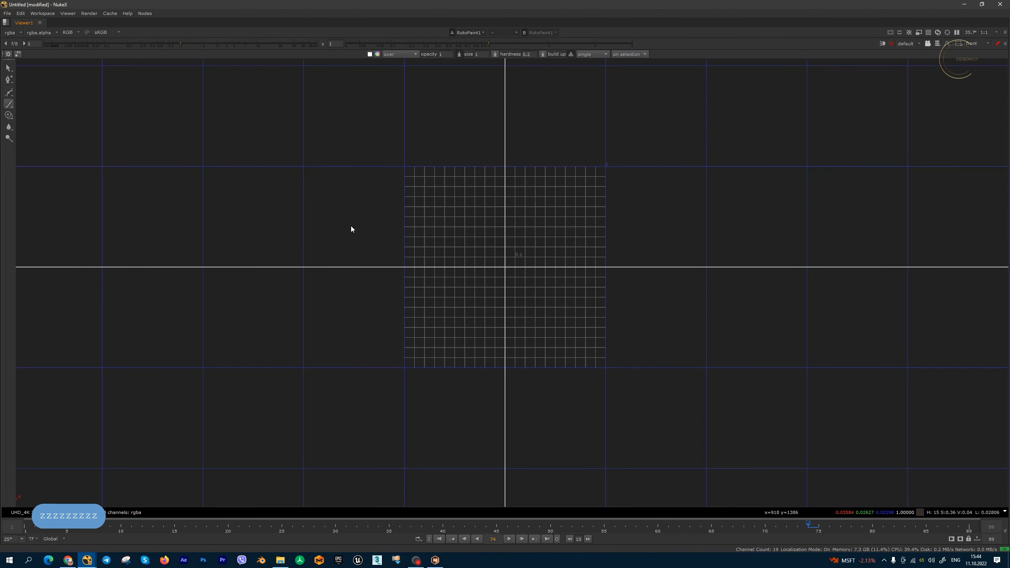
pyautogui.press('Tab')
pyautogui.moveTo(319, 277)
pyautogui.mouseDown()
pyautogui.moveTo(353, 293)
pyautogui.moveTo(348, 338)
pyautogui.moveTo(308, 309)
pyautogui.mouseUp()
pyautogui.hotkey('ctrl', 'z')
# Step: Outline the green sign on the brick wall and a rectangular brick area above it
pyautogui.moveTo(316, 275); pyautogui.dragTo(327, 275)
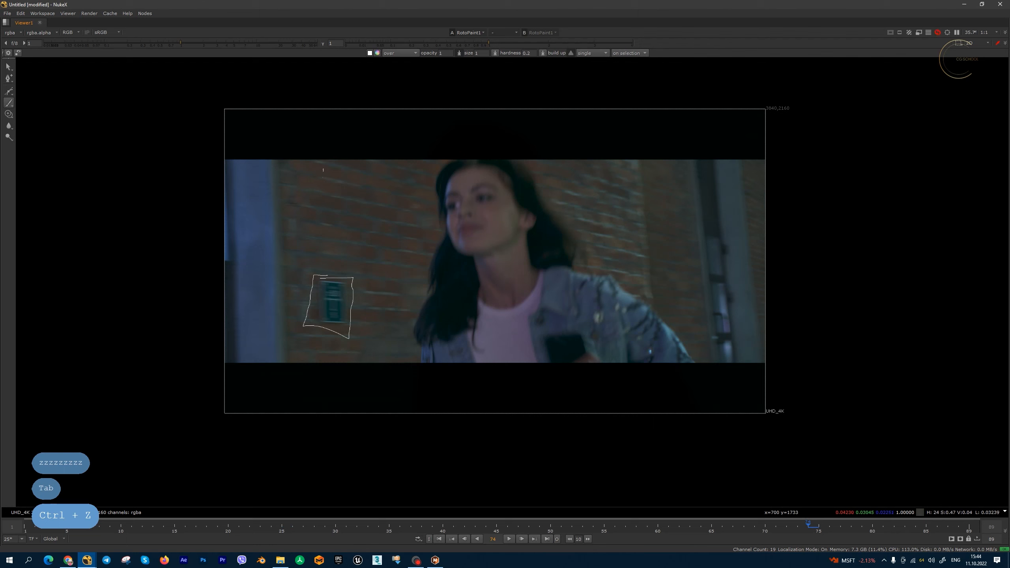
pyautogui.moveTo(308, 243); pyautogui.dragTo(413, 245)
pyautogui.moveTo(410, 165); pyautogui.dragTo(334, 164)
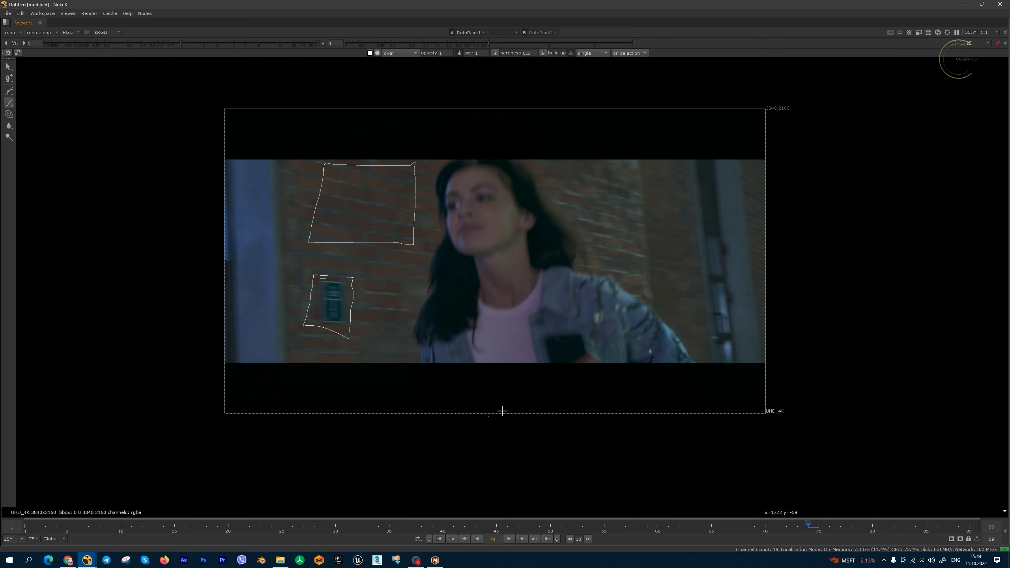
# Step: Outline the phone in the woman's hand on frame 39, and her jacket pocket and face on frame 43
pyautogui.moveTo(134, 530); pyautogui.dragTo(432, 530)
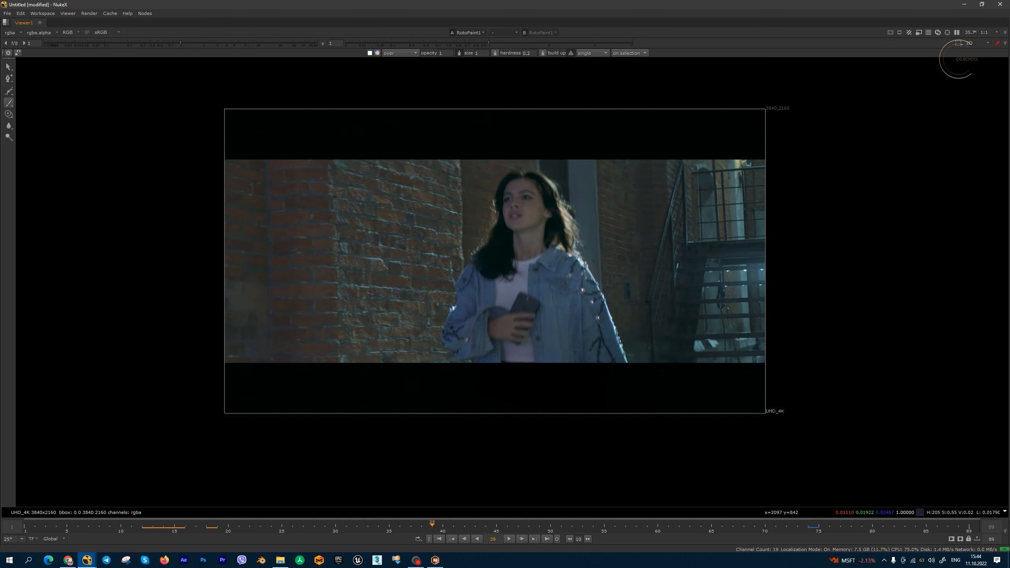
pyautogui.moveTo(523, 335); pyautogui.dragTo(519, 294)
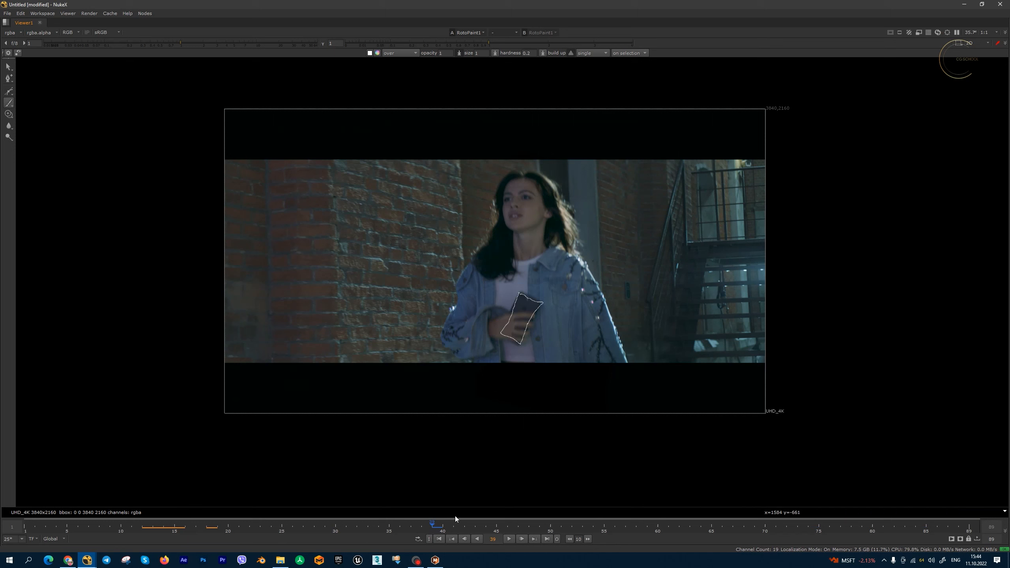
pyautogui.moveTo(437, 528); pyautogui.dragTo(474, 527)
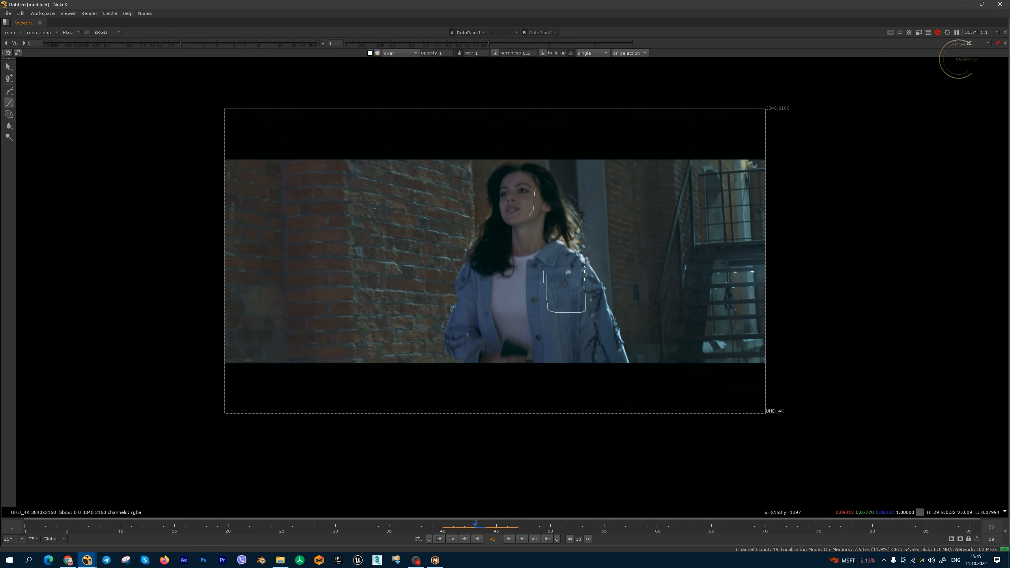
pyautogui.hotkey('alt', 'Tab')
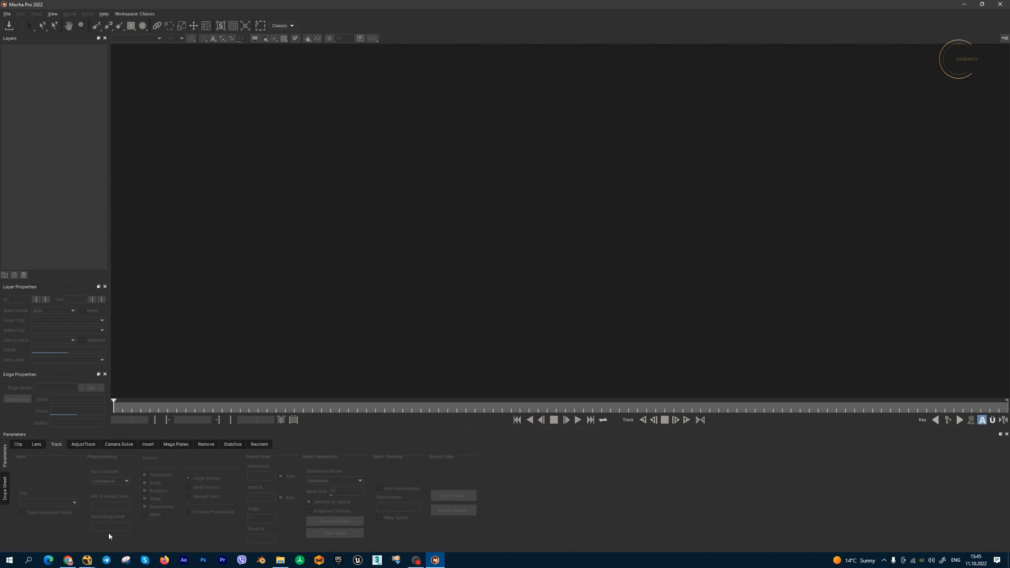
pyautogui.click(87, 560)
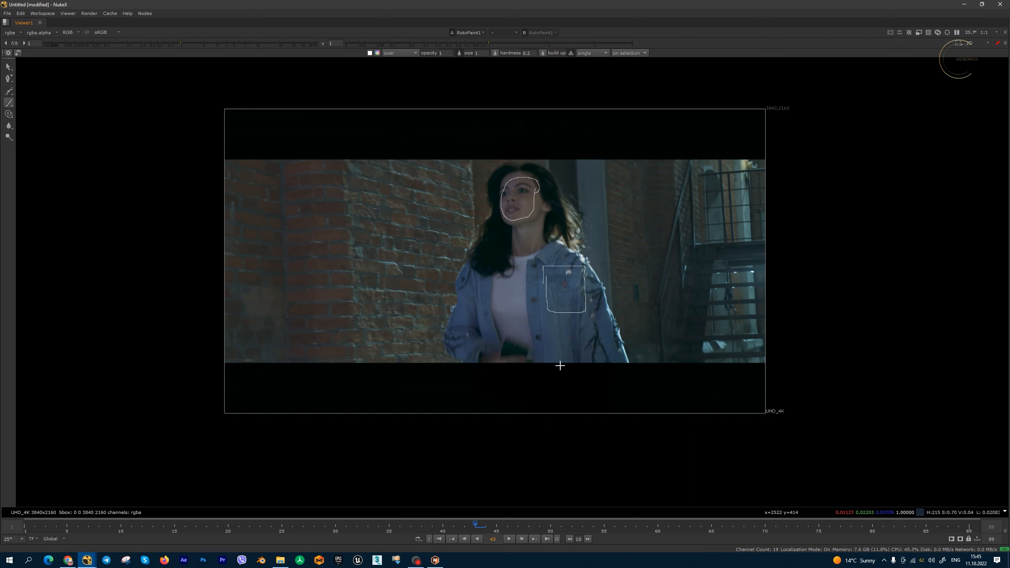
# Step: On frame 80, outline the front chest area of the denim jacket, then scrub back to frame 60
pyautogui.moveTo(501, 529); pyautogui.dragTo(696, 529)
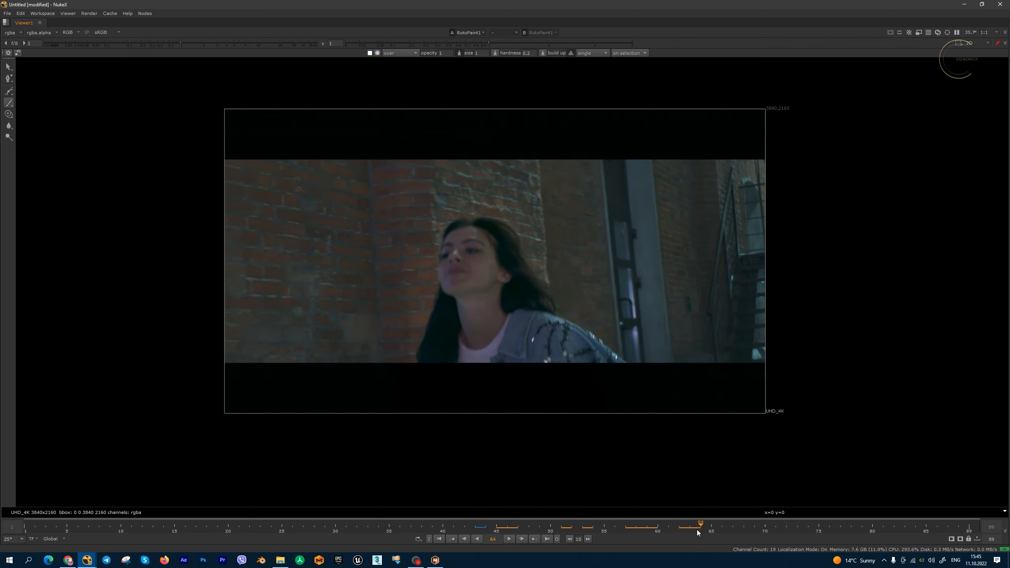
pyautogui.moveTo(563, 295)
pyautogui.mouseDown()
pyautogui.moveTo(564, 349)
pyautogui.moveTo(660, 342)
pyautogui.moveTo(576, 284)
pyautogui.moveTo(561, 295)
pyautogui.mouseUp()
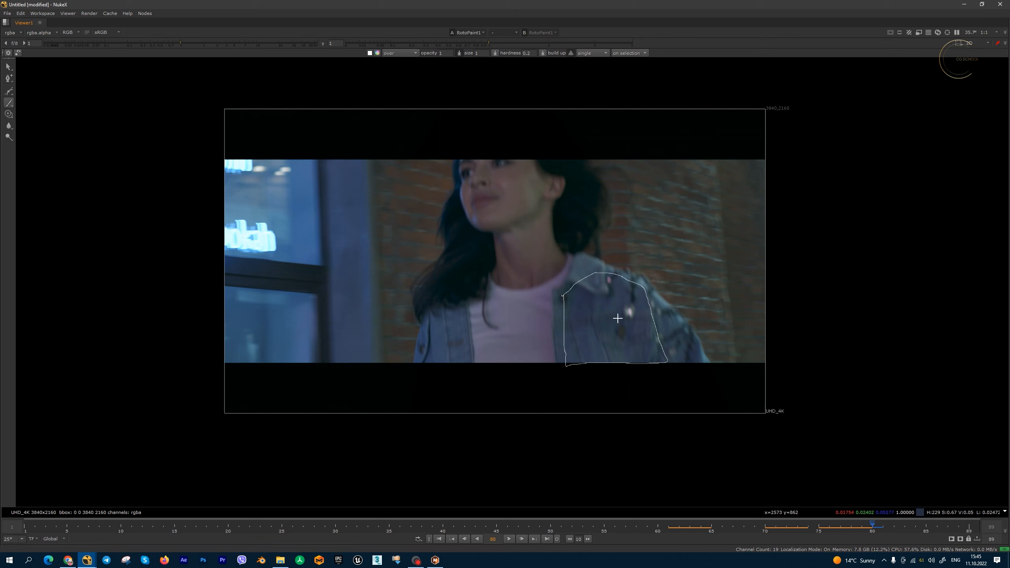
pyautogui.click(938, 530)
pyautogui.moveTo(939, 531); pyautogui.dragTo(658, 530)
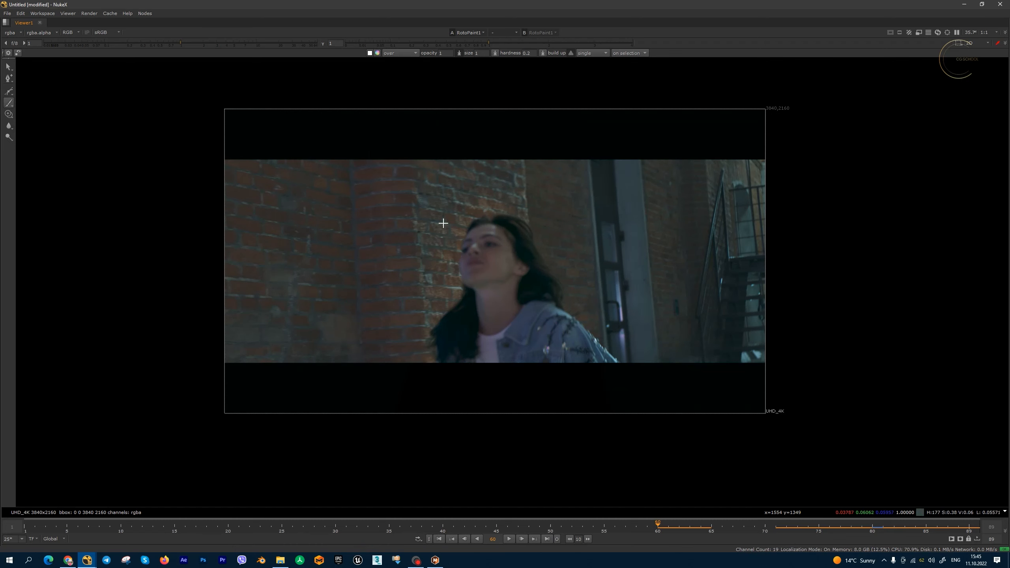
# Step: On frame 60, circle a small spot on the brick wall's corner and two details along the edge of the metal door
pyautogui.scroll(5, 418, 236)
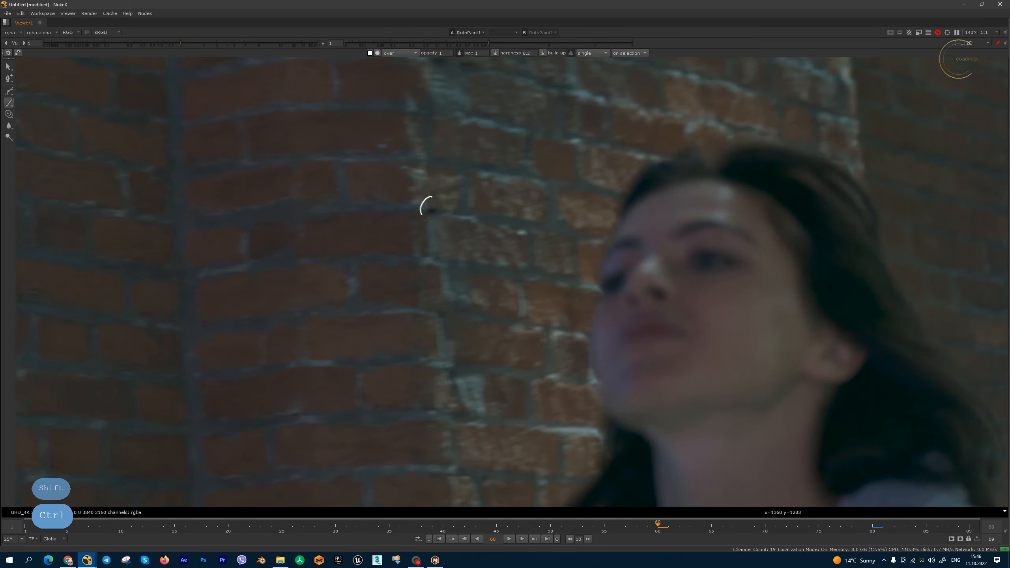
pyautogui.scroll(-6, 433, 209)
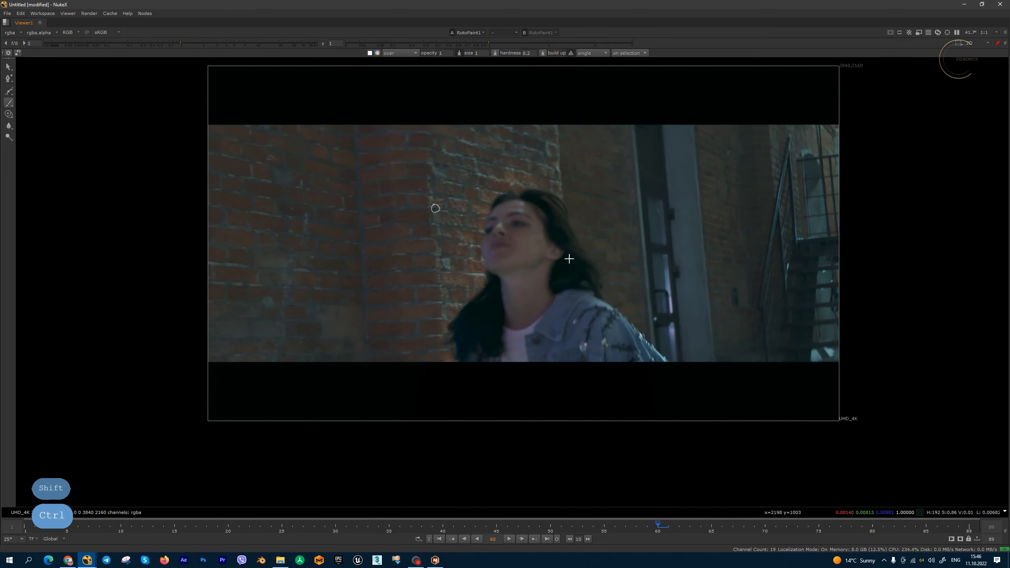
pyautogui.scroll(6, 676, 203)
pyautogui.moveTo(677, 194)
pyautogui.mouseDown()
pyautogui.moveTo(668, 200)
pyautogui.moveTo(675, 191)
pyautogui.mouseUp()
pyautogui.moveTo(685, 383); pyautogui.dragTo(676, 385)
pyautogui.scroll(-7, 610, 329)
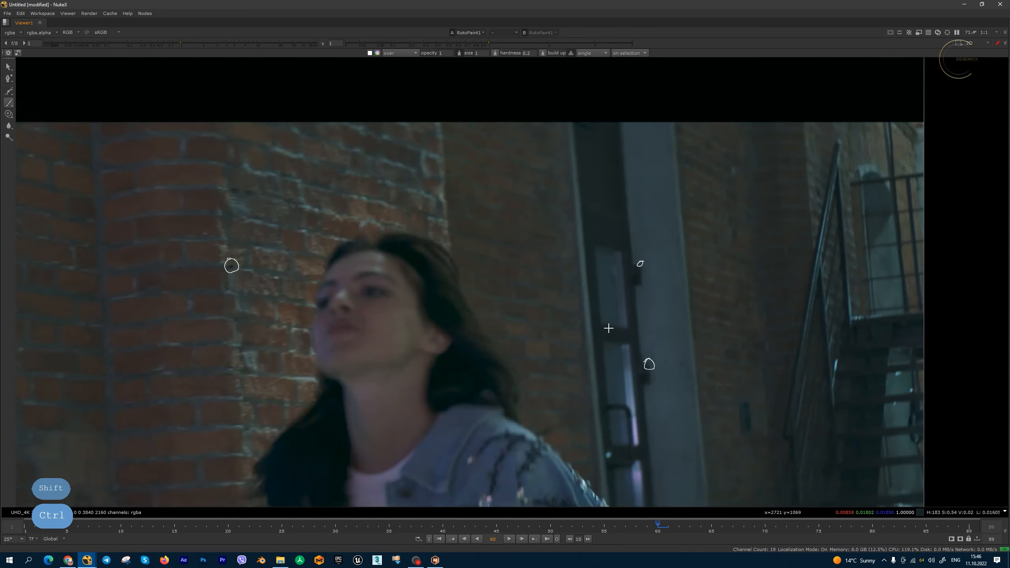
pyautogui.scroll(2, 623, 319)
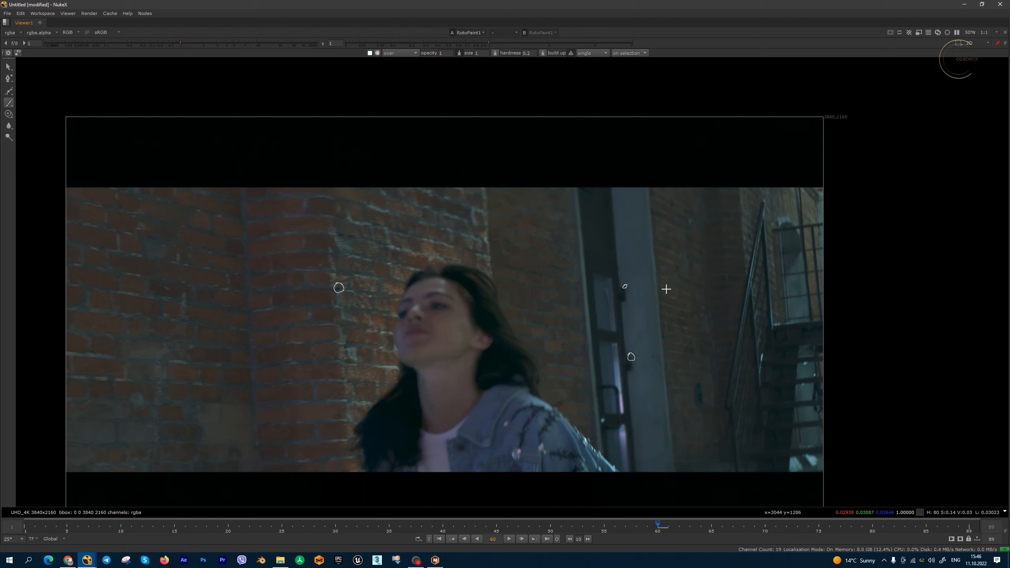
# Step: On frame 43, draw small crosses on two front buttons of the denim jacket and on its chest pocket
pyautogui.moveTo(537, 347); pyautogui.dragTo(585, 268)
pyautogui.click(477, 525)
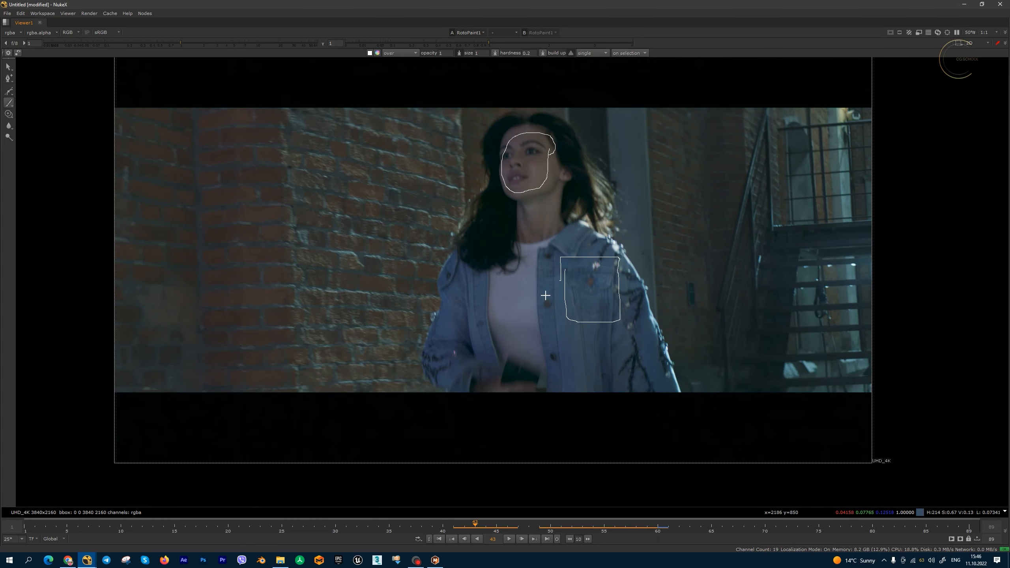
pyautogui.moveTo(553, 296); pyautogui.dragTo(544, 309)
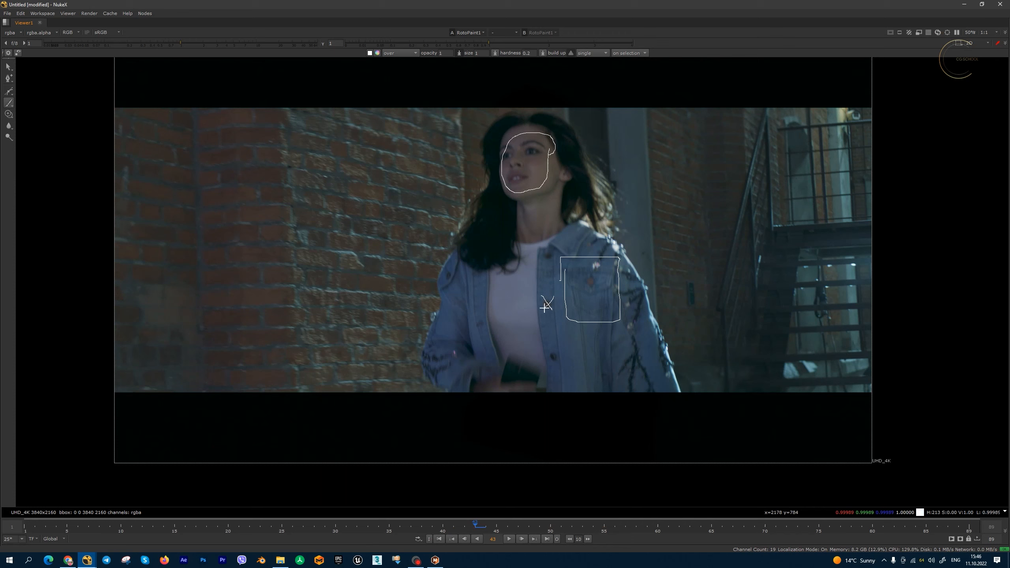
pyautogui.moveTo(545, 250); pyautogui.dragTo(598, 287)
pyautogui.moveTo(596, 279); pyautogui.dragTo(583, 288)
pyautogui.moveTo(518, 343); pyautogui.dragTo(578, 373)
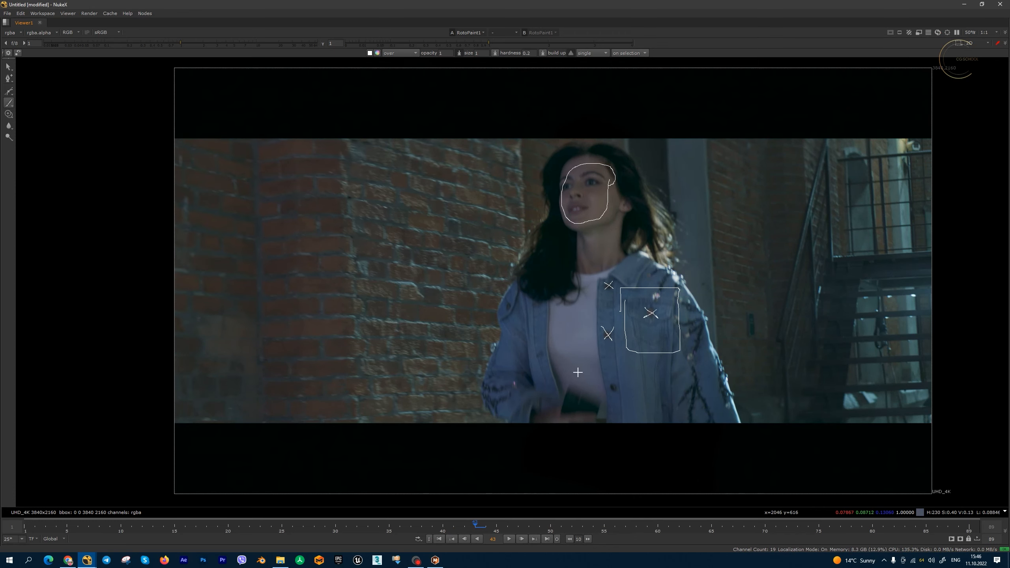
# Step: Scrub back to frame 30, look at the empty standalone Mocha Pro window, and return to NukeX
pyautogui.moveTo(897, 529); pyautogui.dragTo(344, 526)
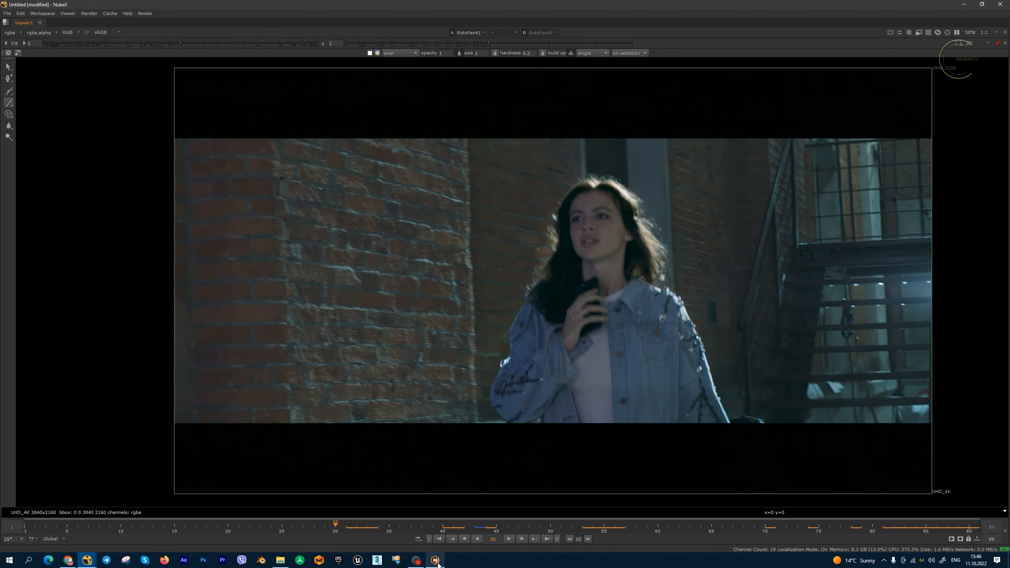
pyautogui.click(435, 560)
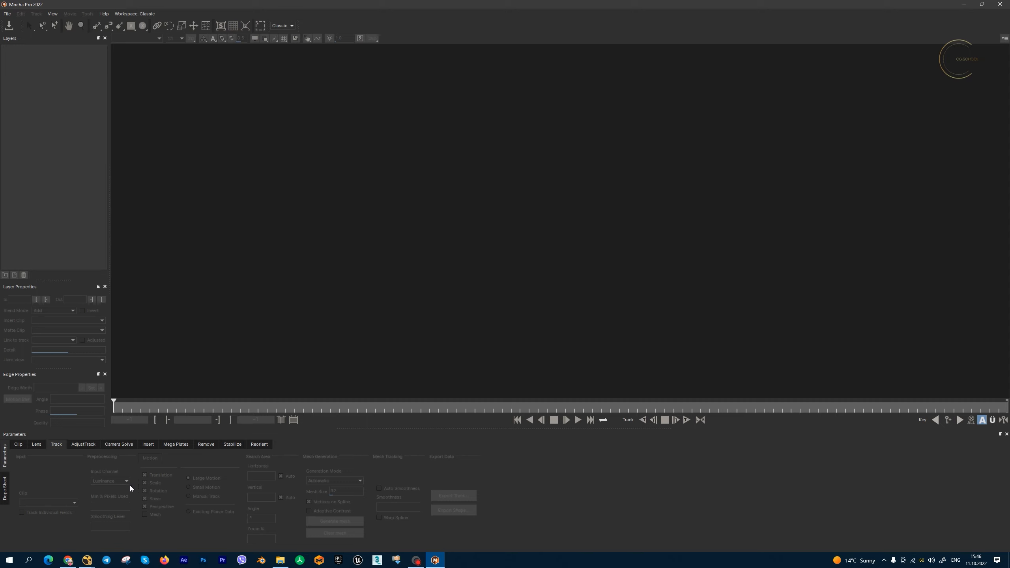
pyautogui.click(88, 560)
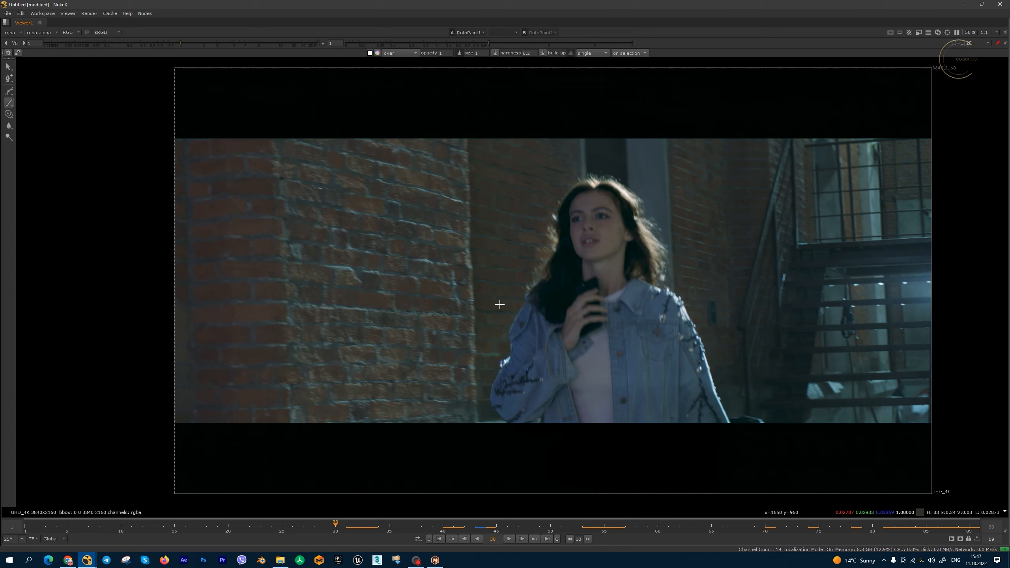
# Step: Outline the woman's face on frame 74 and scrub back to frame 25
pyautogui.moveTo(517, 528)
pyautogui.mouseDown()
pyautogui.moveTo(826, 529)
pyautogui.moveTo(801, 530)
pyautogui.moveTo(812, 530)
pyautogui.mouseUp()
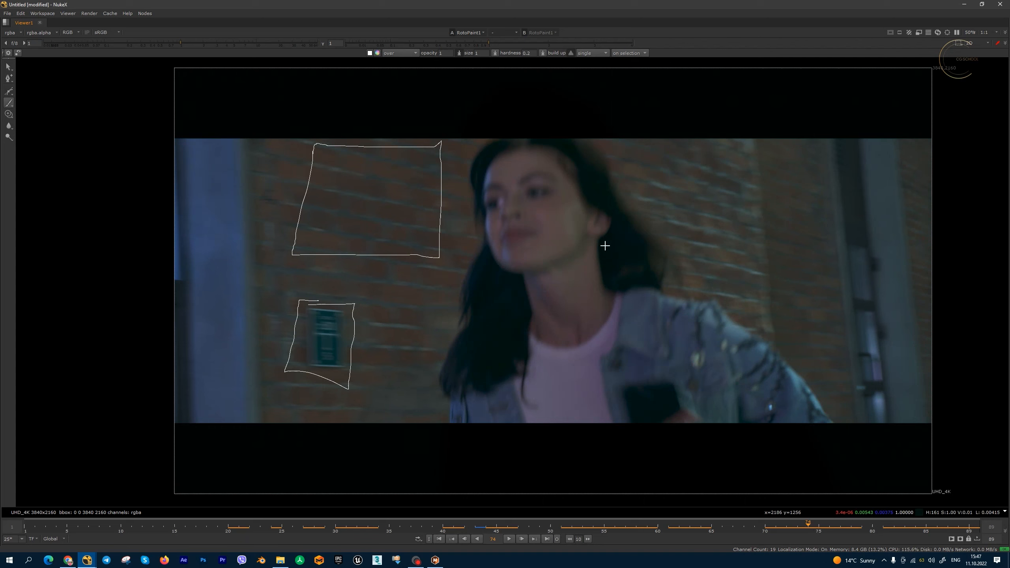
pyautogui.moveTo(587, 193)
pyautogui.mouseDown()
pyautogui.moveTo(588, 223)
pyautogui.moveTo(561, 248)
pyautogui.moveTo(482, 181)
pyautogui.moveTo(513, 142)
pyautogui.moveTo(548, 154)
pyautogui.moveTo(587, 196)
pyautogui.mouseUp()
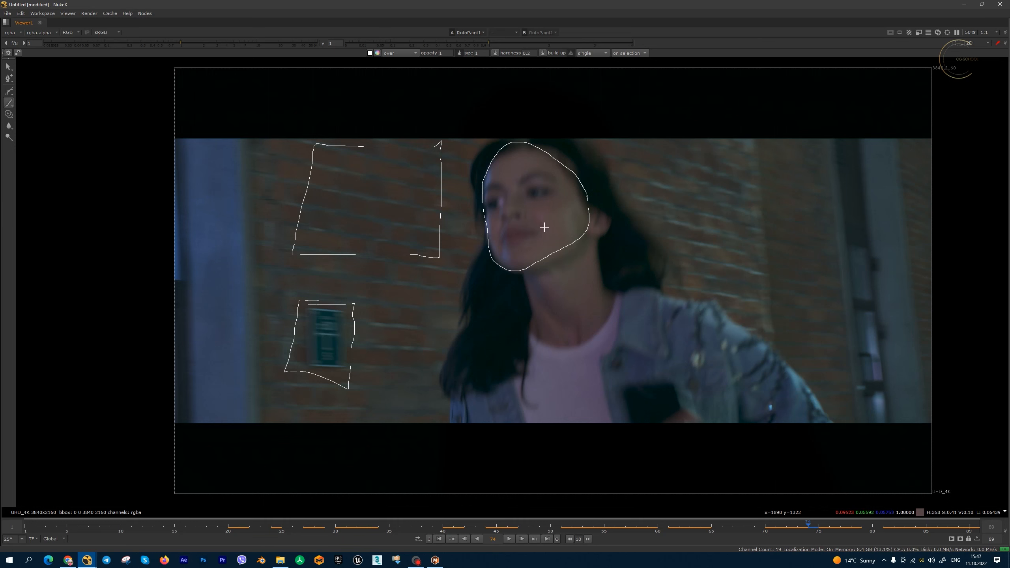
pyautogui.click(646, 526)
pyautogui.moveTo(638, 527)
pyautogui.mouseDown()
pyautogui.moveTo(192, 531)
pyautogui.moveTo(417, 539)
pyautogui.moveTo(282, 535)
pyautogui.mouseUp()
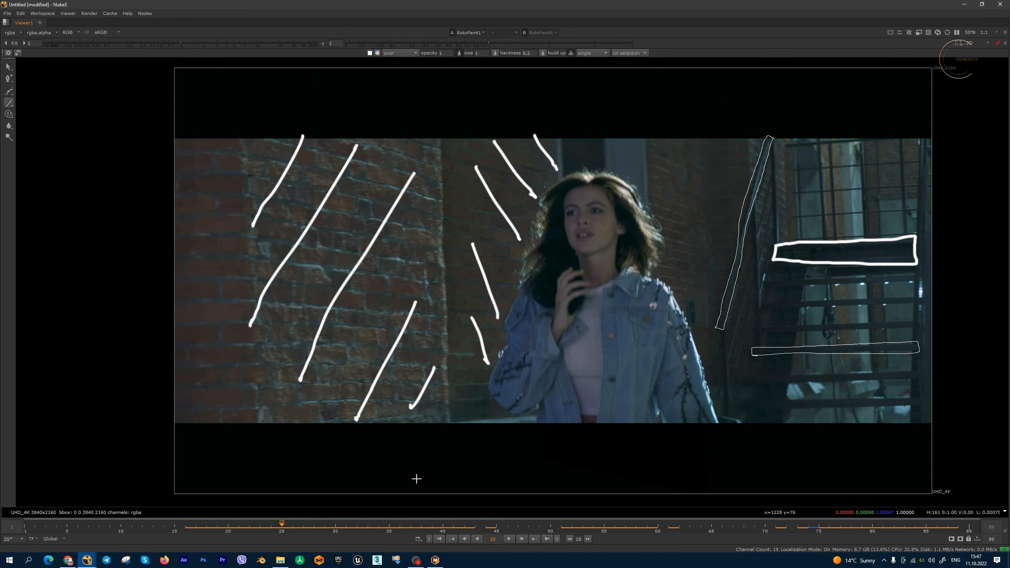
# Step: Restore the full layout, move the Viewer node lower, and delete the RotoPaint and Mocha Pro nodes
pyautogui.press('space')
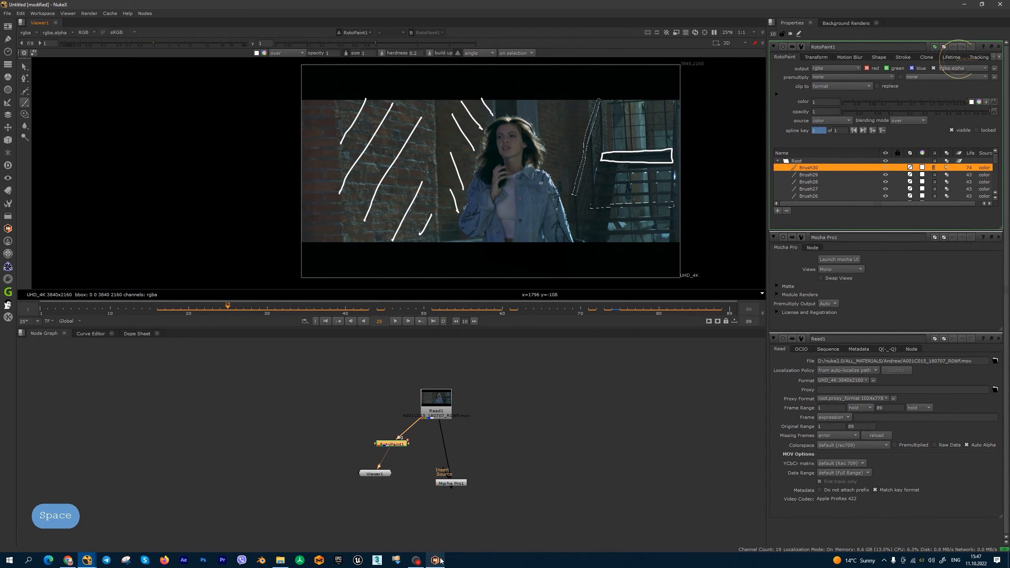
pyautogui.moveTo(374, 473); pyautogui.dragTo(367, 502)
pyautogui.moveTo(364, 430); pyautogui.dragTo(506, 498)
pyautogui.press('Delete')
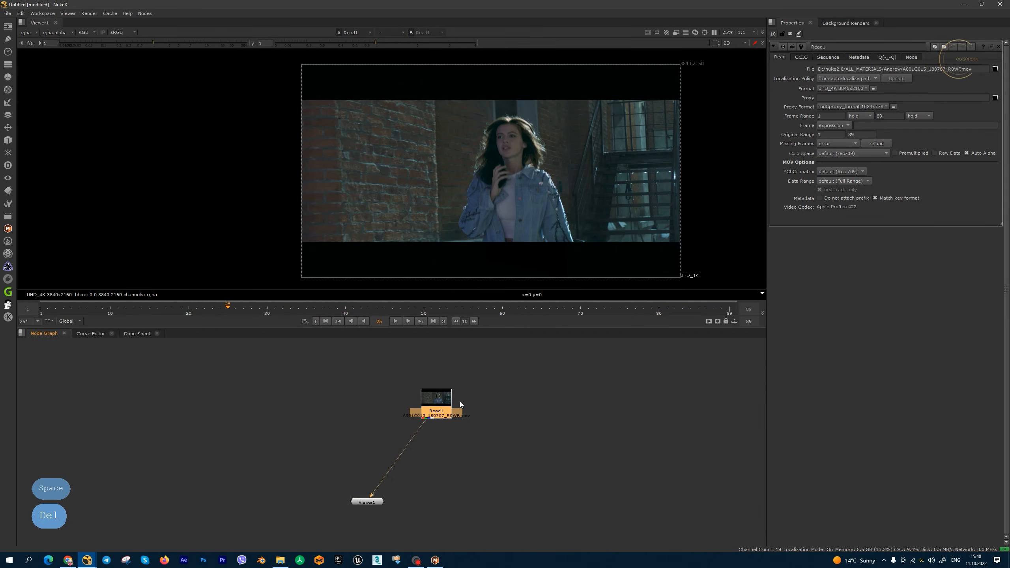
# Step: Check the source file path and the last frame of the Read node's frame range
pyautogui.moveTo(969, 69); pyautogui.dragTo(902, 70)
pyautogui.click(890, 115)
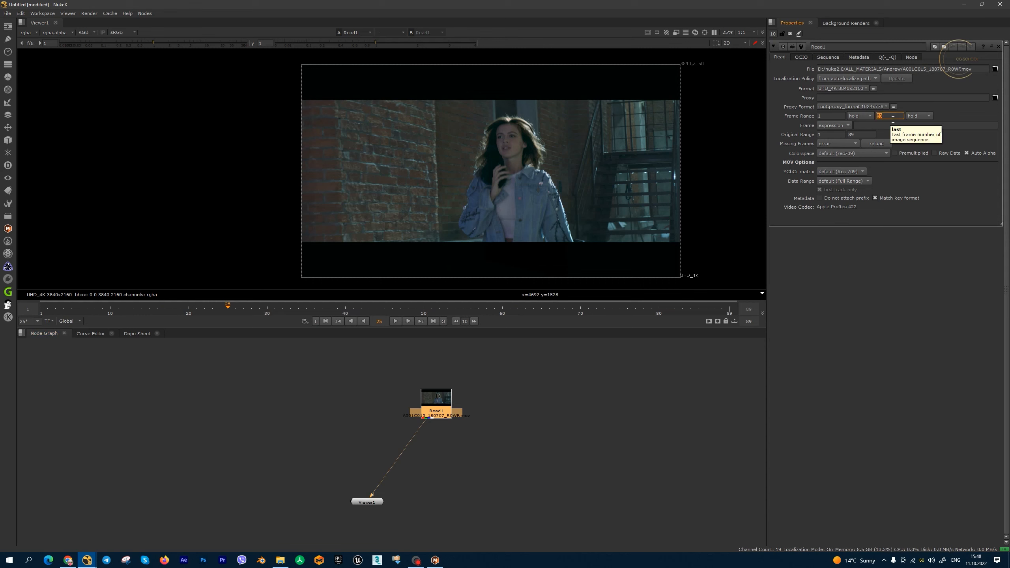
pyautogui.moveTo(649, 162); pyautogui.dragTo(649, 164)
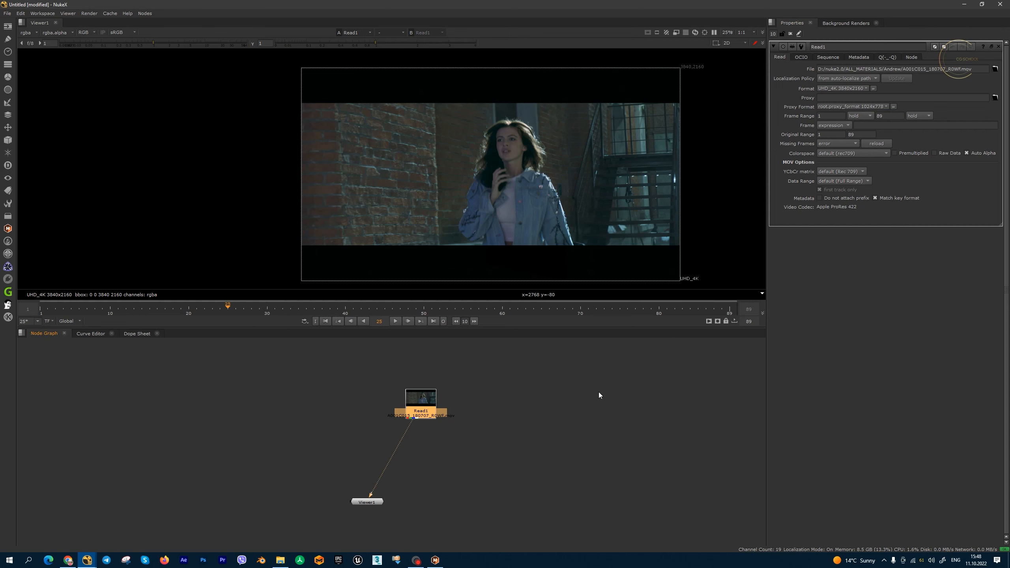
# Step: Switch to the standalone Mocha Pro, view the Essentials workspace, and return to Classic
pyautogui.click(435, 560)
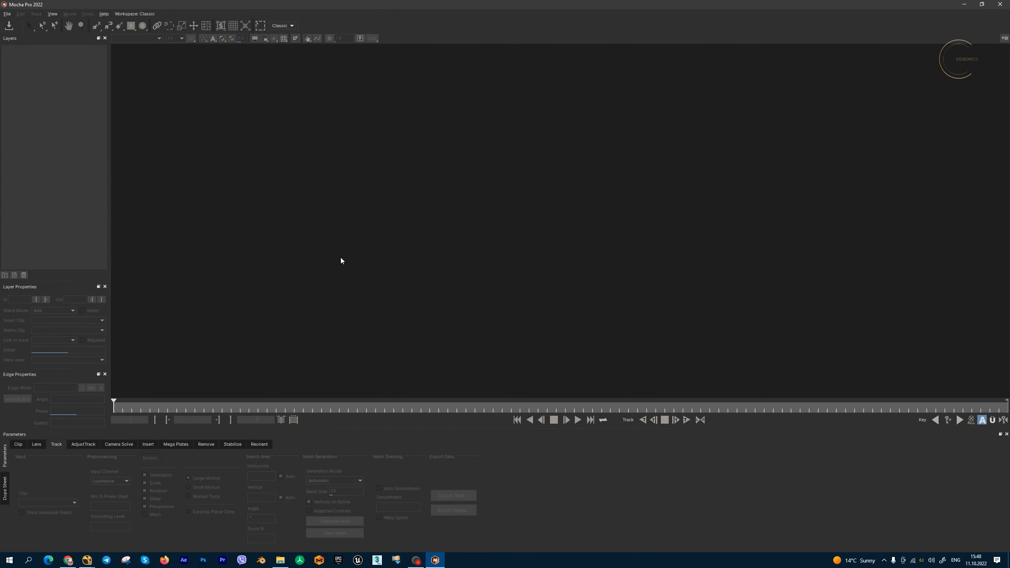
pyautogui.click(290, 26)
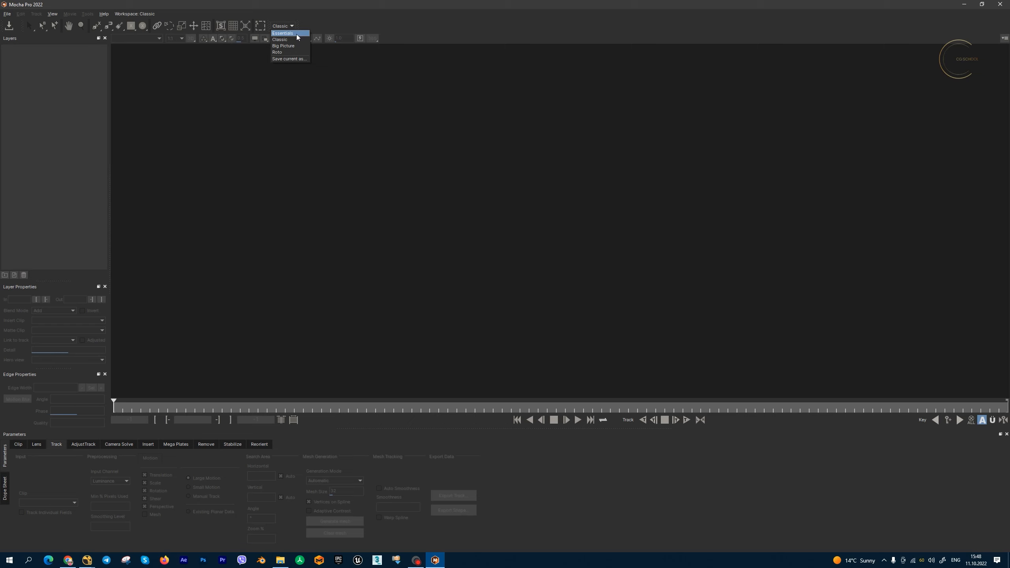
pyautogui.click(297, 34)
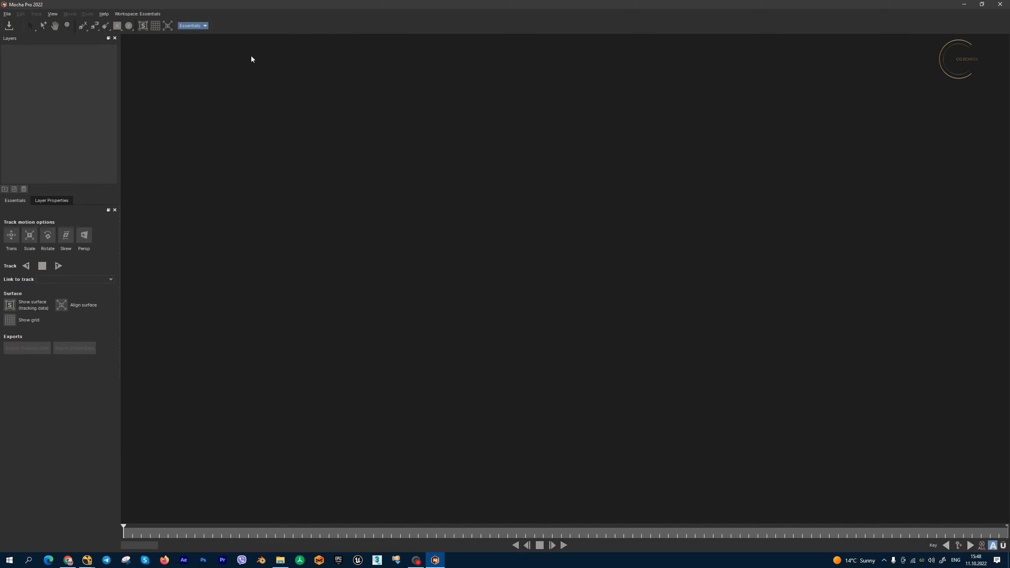
pyautogui.click(206, 26)
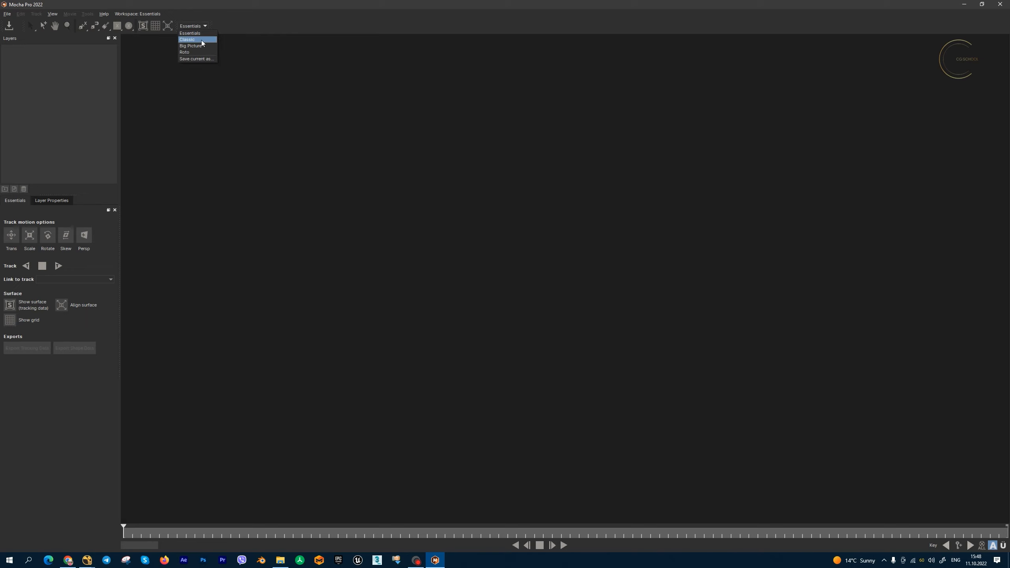
pyautogui.click(202, 39)
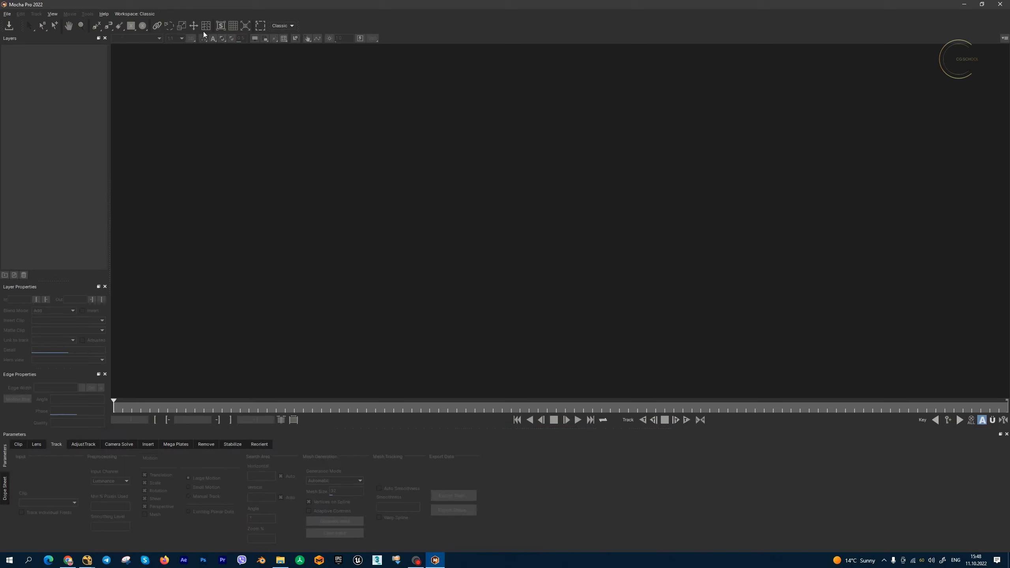
# Step: View the Big Picture, Roto and Essentials workspaces in turn, and return to the Classic workspace
pyautogui.click(282, 26)
pyautogui.click(287, 45)
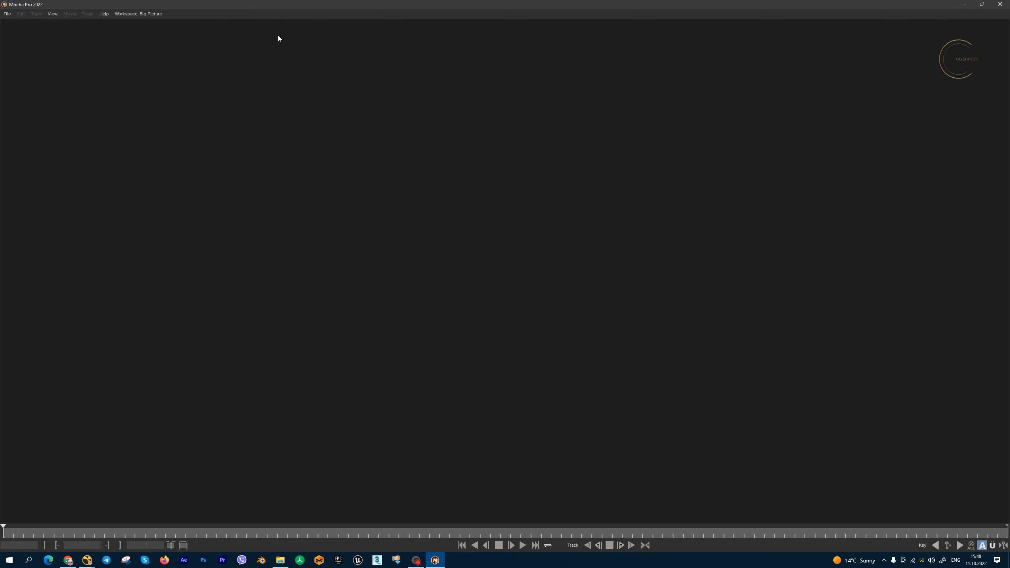
pyautogui.click(157, 13)
pyautogui.click(154, 48)
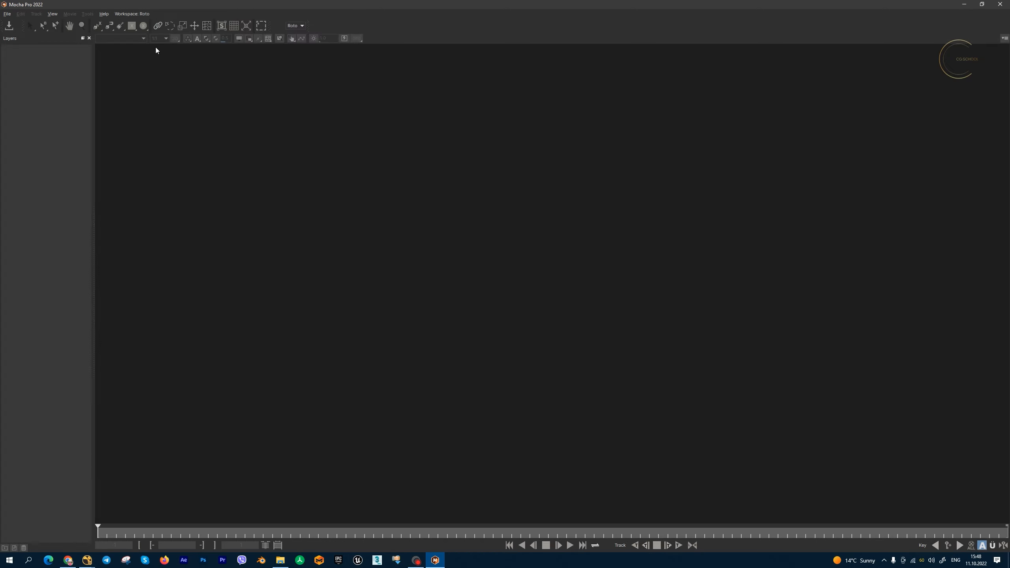
pyautogui.click(290, 28)
pyautogui.click(310, 36)
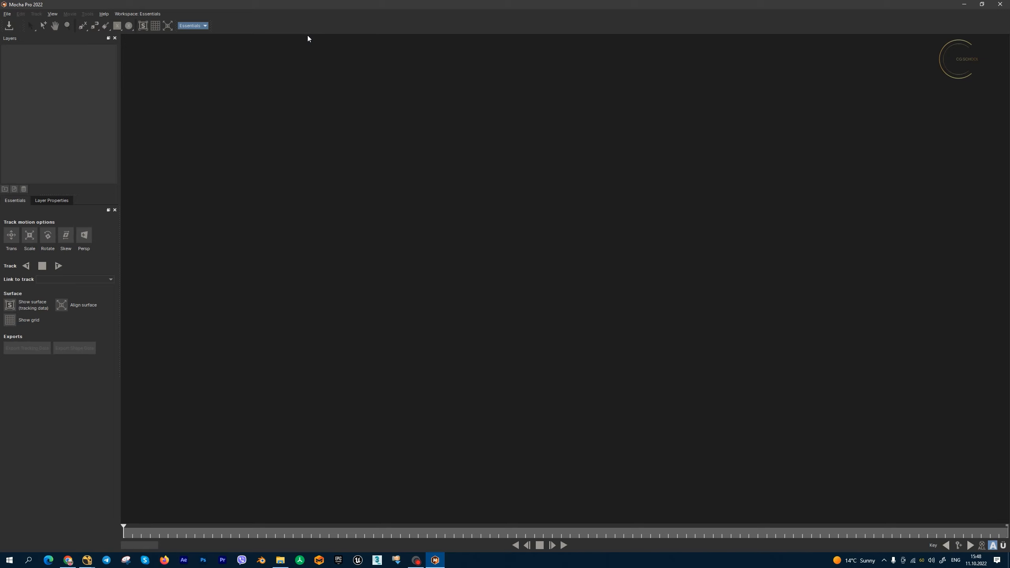
pyautogui.click(205, 26)
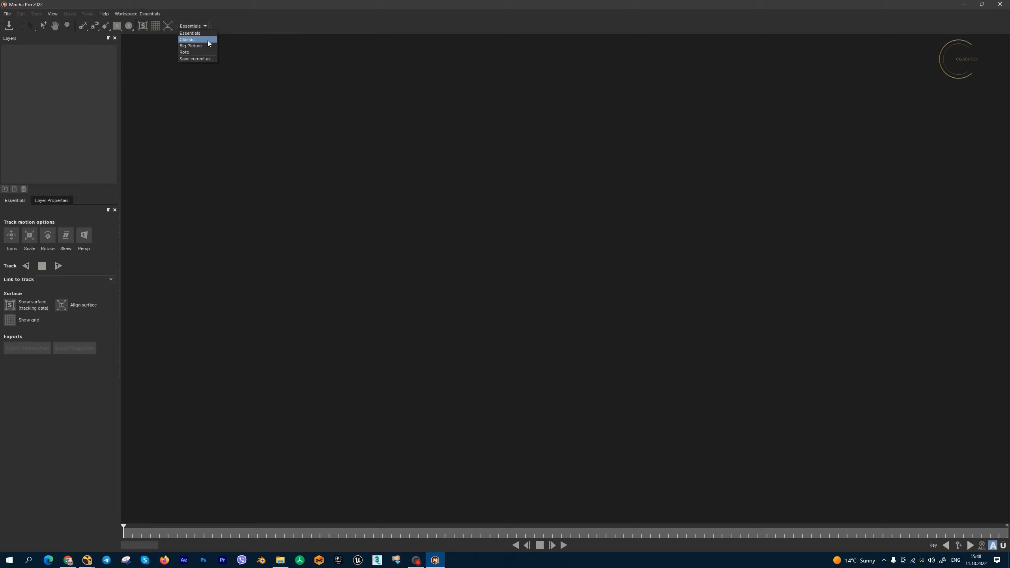
pyautogui.click(206, 40)
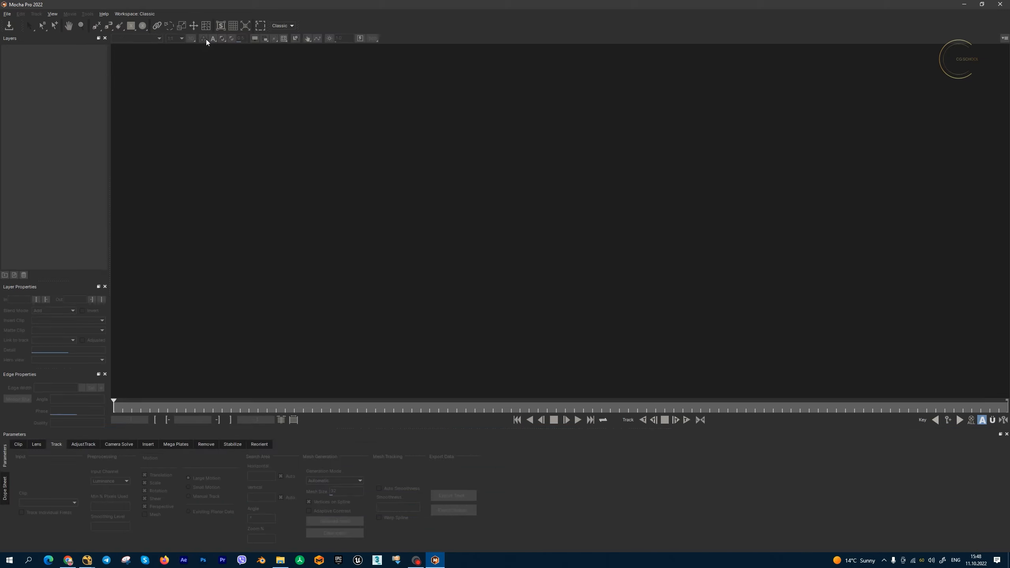
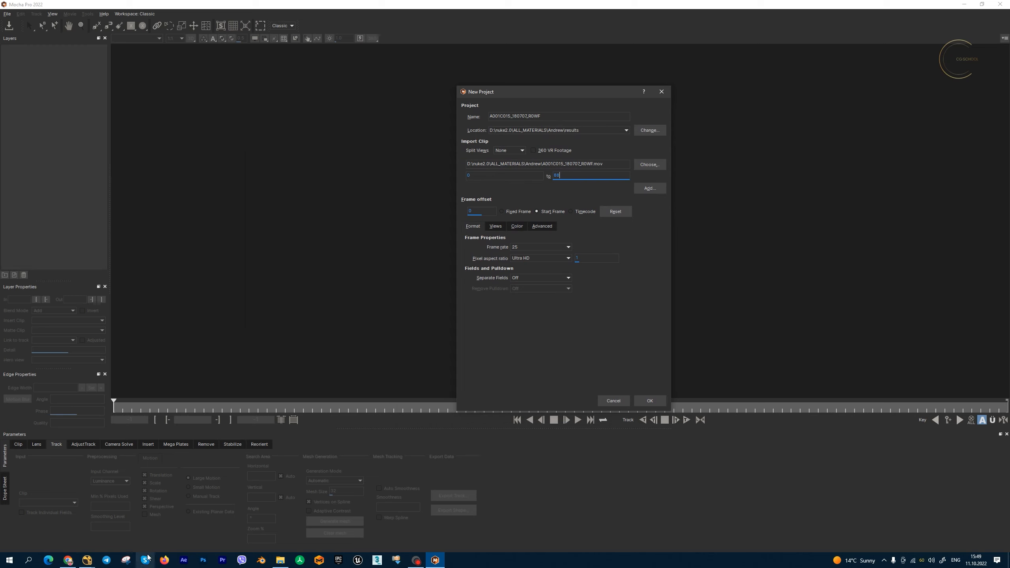
# Step: Check the clip's first frame in NukeX, and create the Mocha Pro project with its frame offset set to 1
pyautogui.click(135, 528)
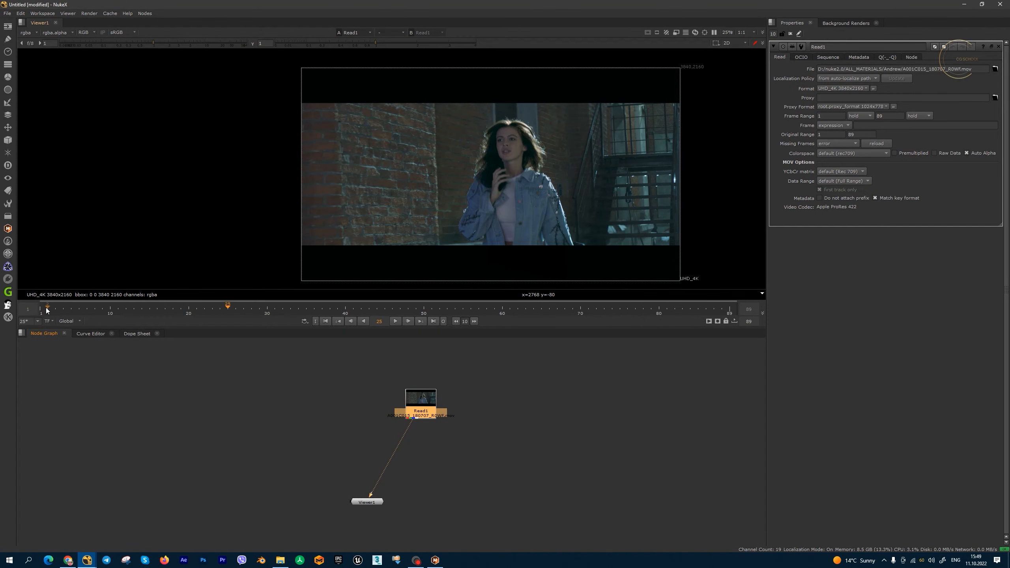
pyautogui.click(325, 321)
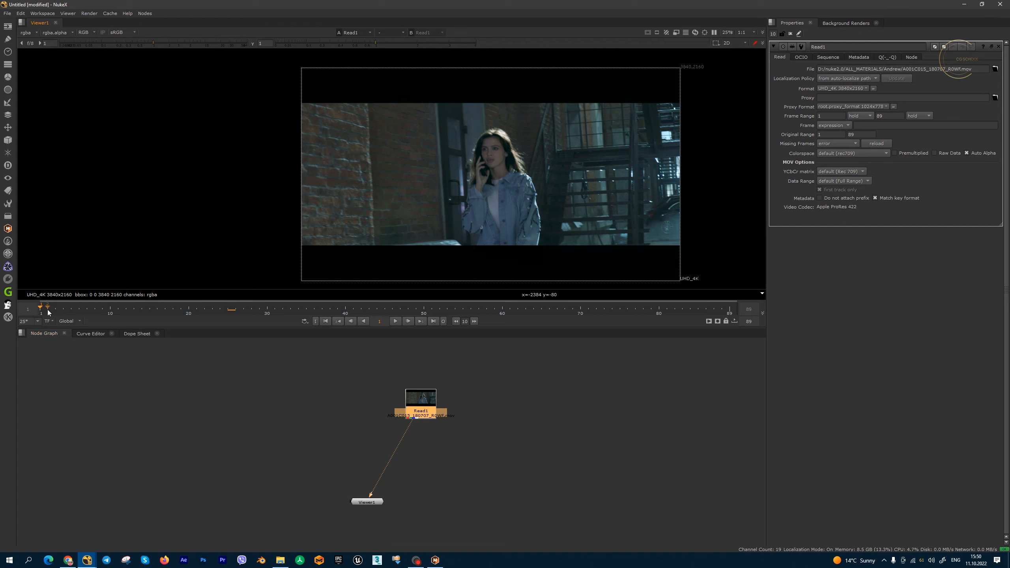
pyautogui.click(435, 559)
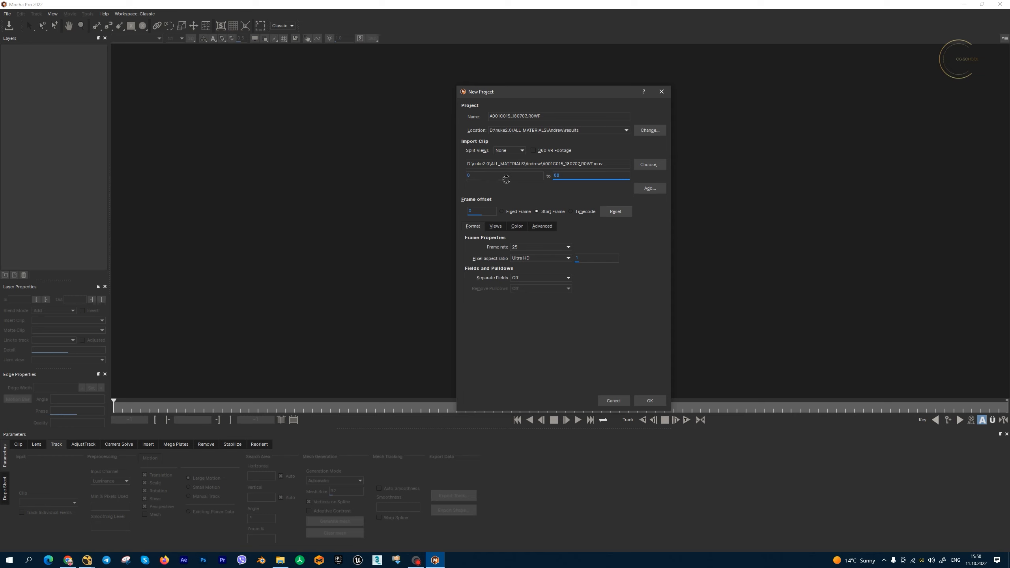
pyautogui.click(481, 211)
pyautogui.click(650, 399)
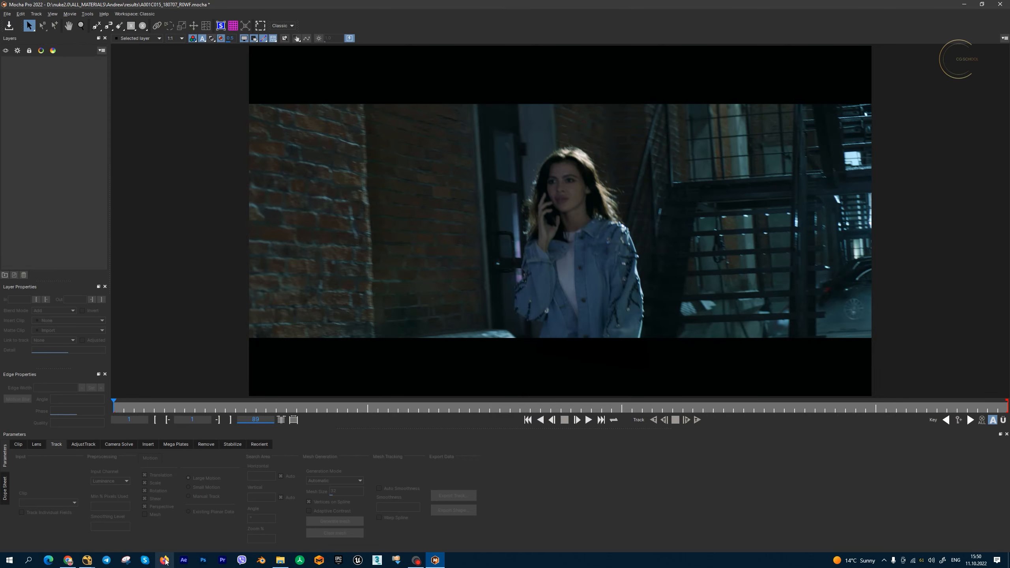
# Step: Back in NukeX, add a Mocha Pro node after the Read node and launch its Mocha interface
pyautogui.moveTo(87, 560)
pyautogui.click(127, 533)
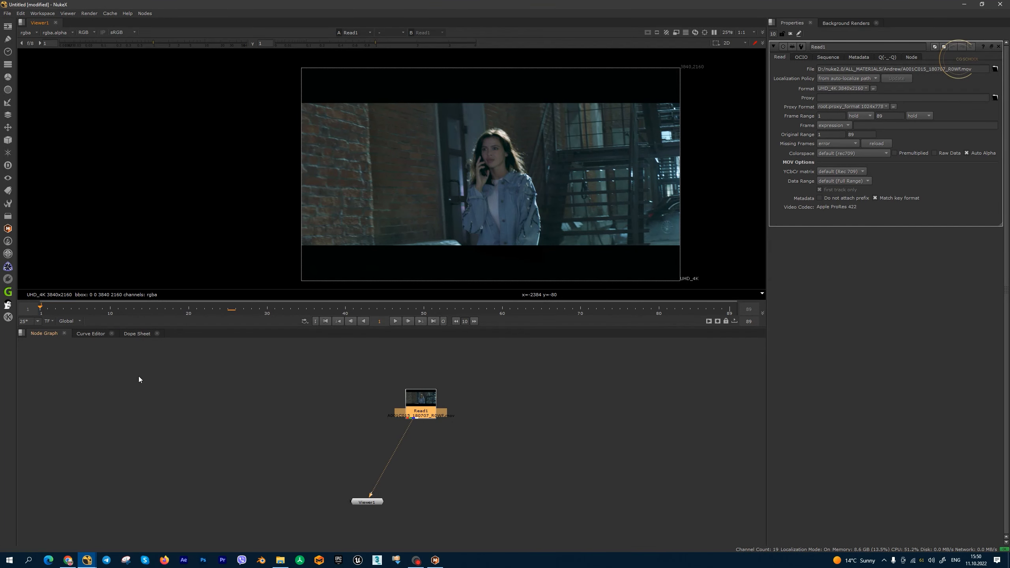
pyautogui.click(9, 231)
pyautogui.click(45, 233)
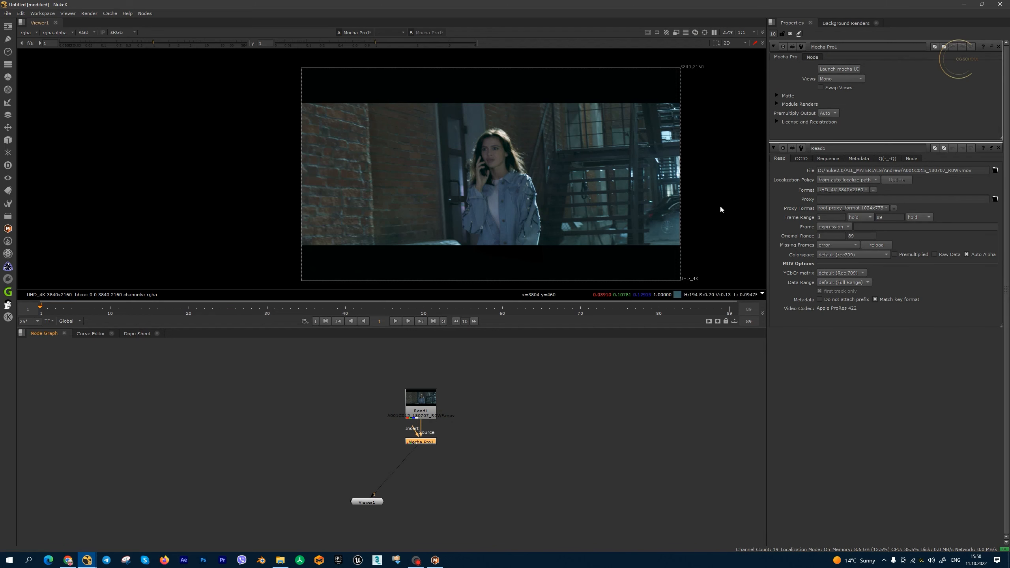
pyautogui.click(844, 72)
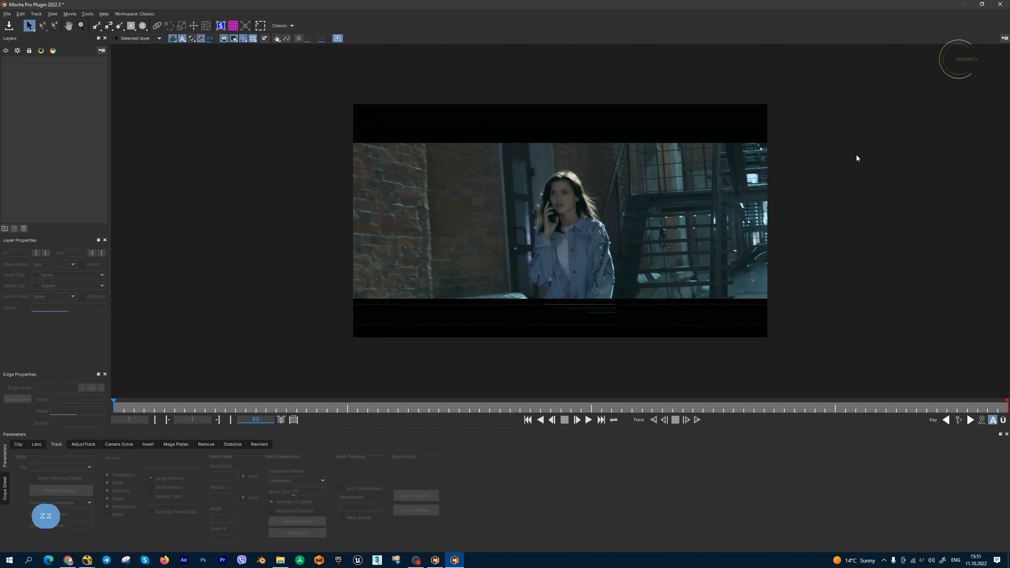
# Step: Close the plugin's Mocha interface and return to the standalone Mocha Pro project
pyautogui.click(999, 4)
pyautogui.press('Return')
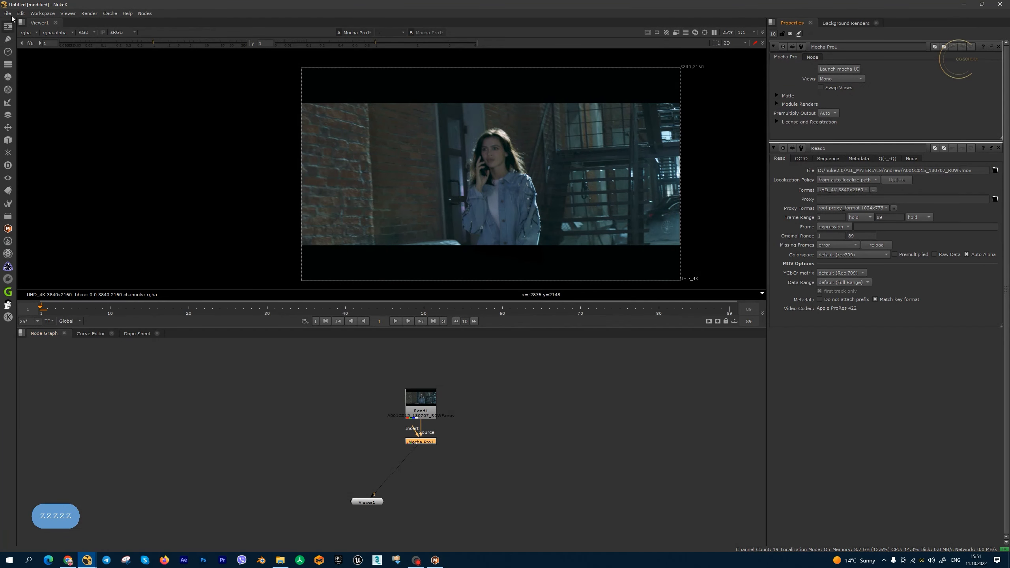
pyautogui.hotkey('alt', 'Tab')
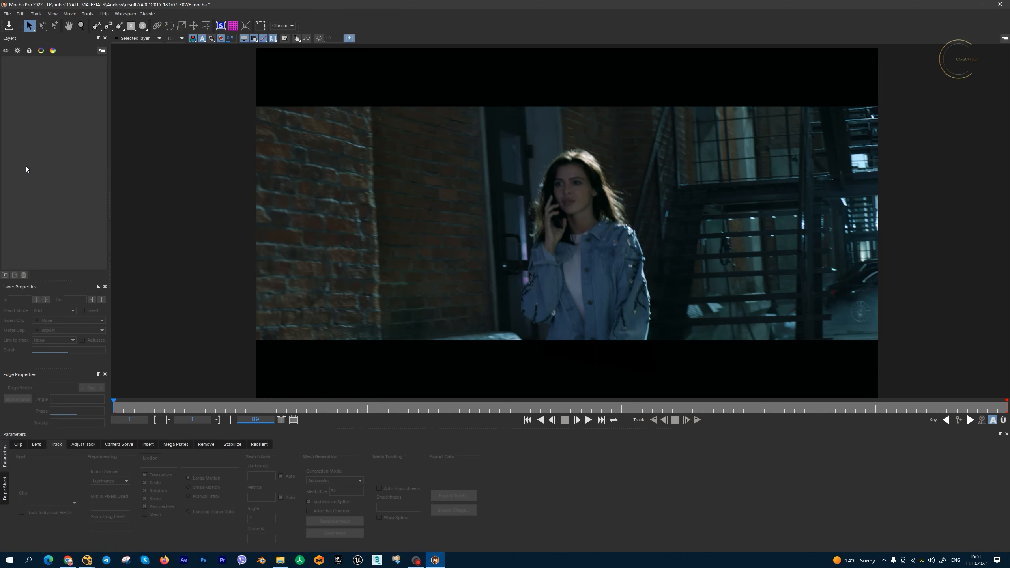
# Step: At frame 68, draw a closed four-point X-Spline around the green sign on the brick wall
pyautogui.moveTo(256, 408); pyautogui.dragTo(815, 415)
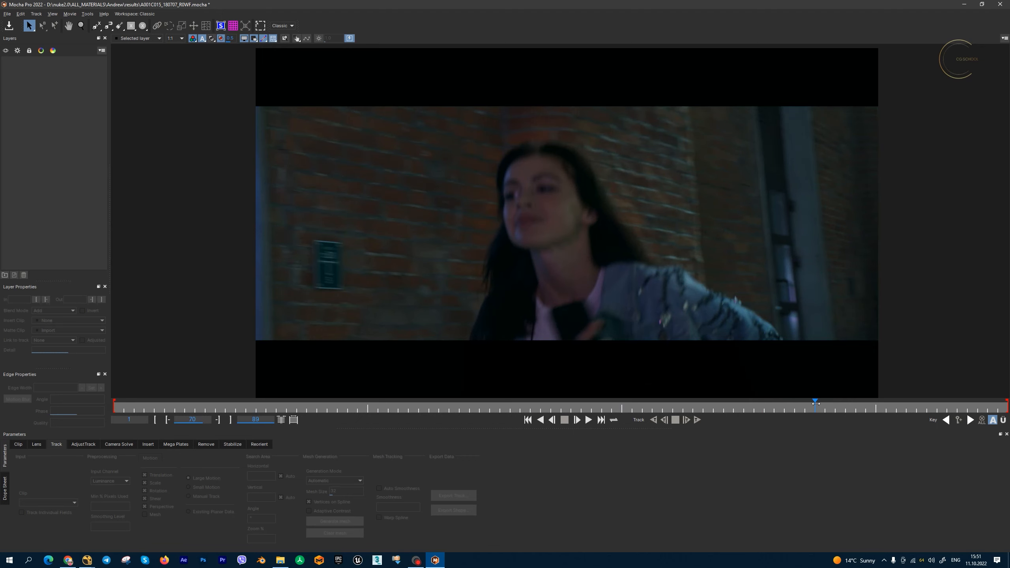
pyautogui.moveTo(814, 406); pyautogui.dragTo(794, 407)
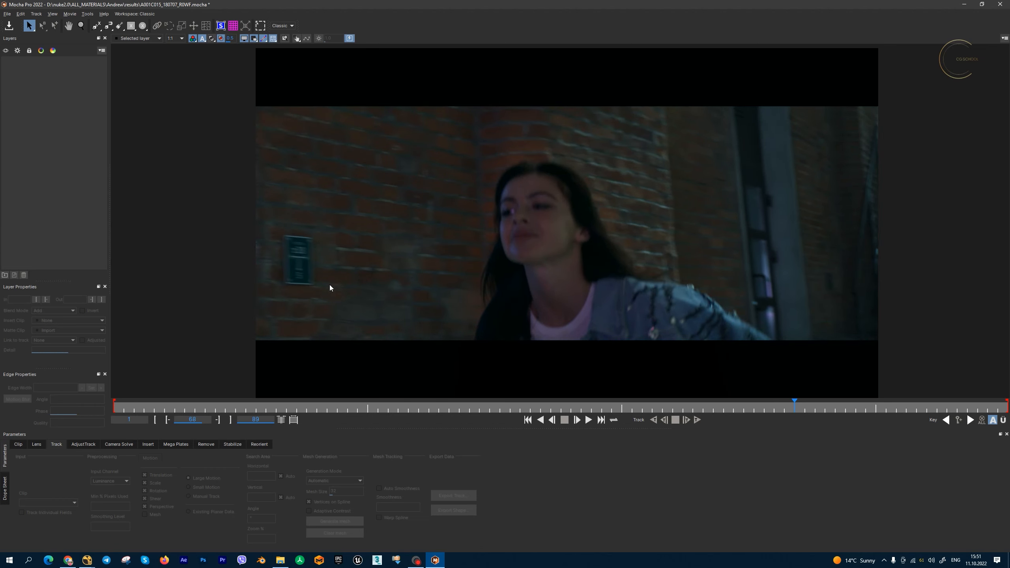
pyautogui.press('z')
pyautogui.click(367, 156)
pyautogui.click(354, 183)
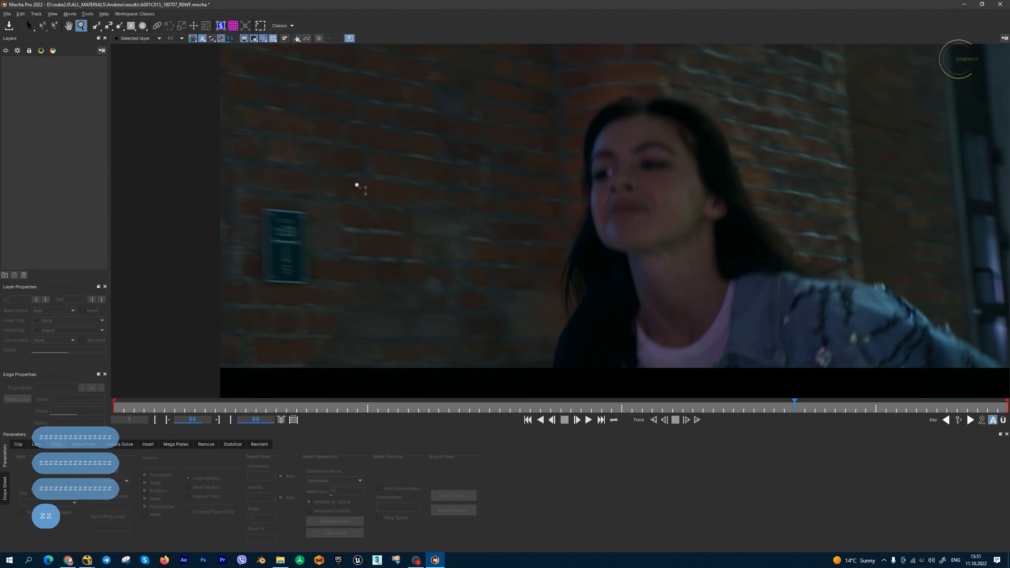
pyautogui.moveTo(356, 185); pyautogui.dragTo(355, 190)
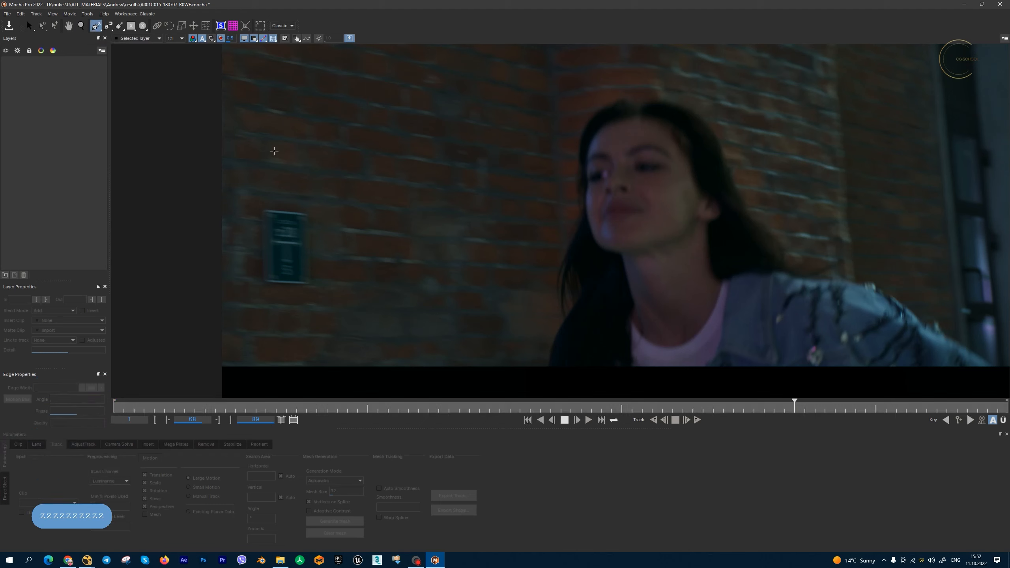
pyautogui.click(96, 27)
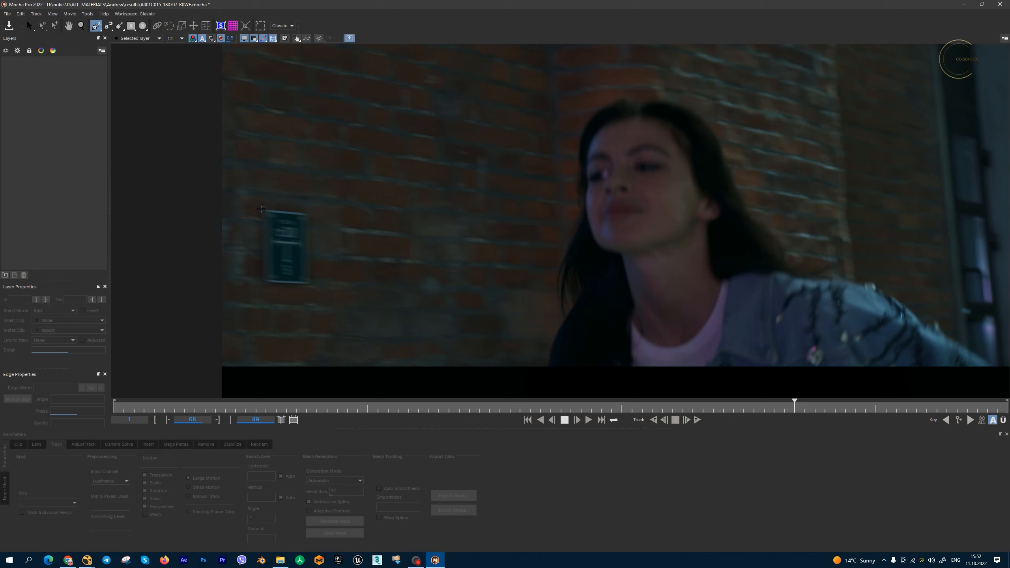
pyautogui.click(261, 207)
pyautogui.click(315, 208)
pyautogui.click(313, 296)
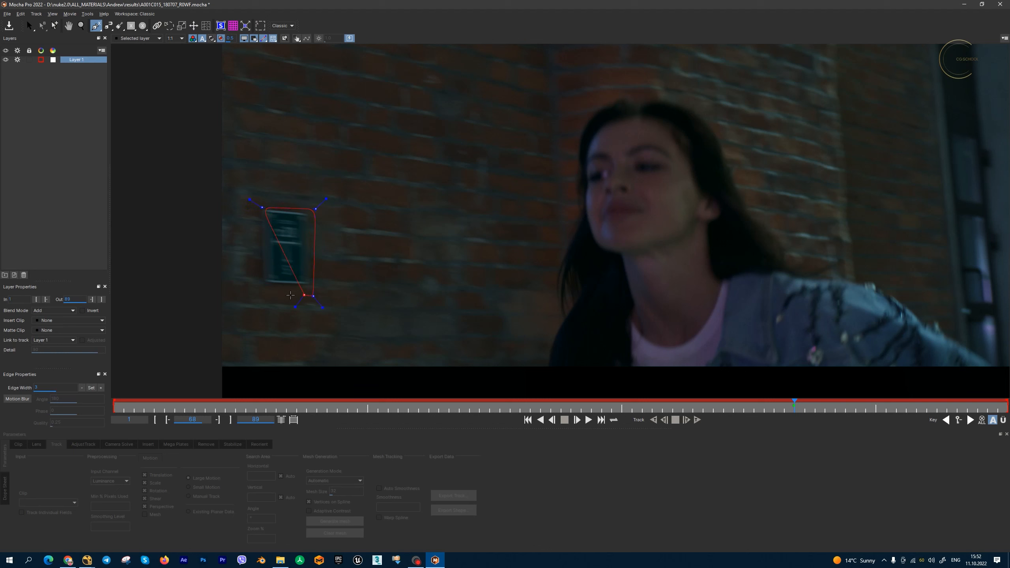
pyautogui.rightClick(256, 293)
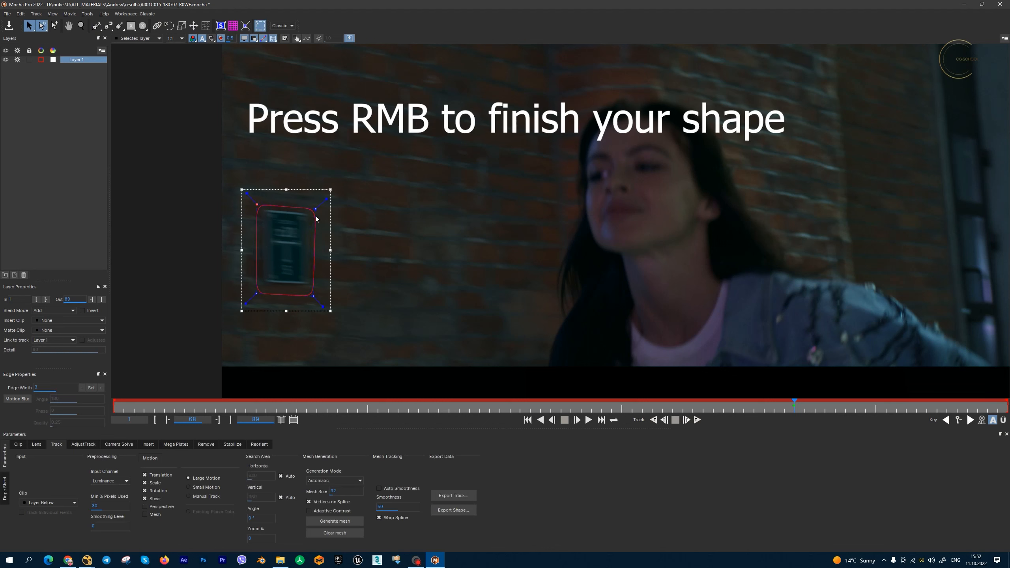
# Step: Hide the sign's spline layer and turn off its processing
pyautogui.press('z')
pyautogui.moveTo(375, 217); pyautogui.dragTo(367, 272)
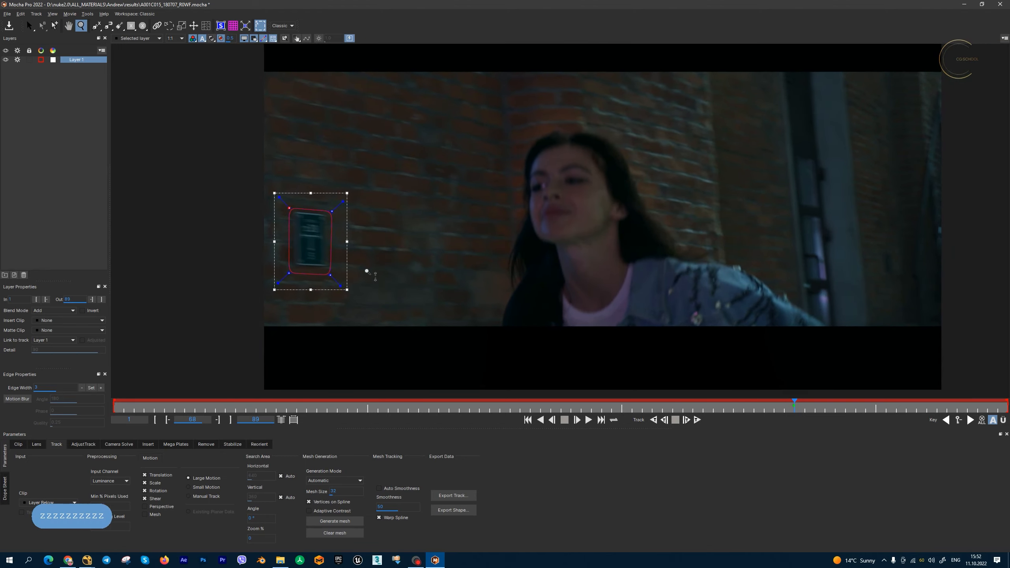
pyautogui.click(784, 409)
pyautogui.moveTo(784, 408)
pyautogui.mouseDown()
pyautogui.moveTo(771, 408)
pyautogui.moveTo(795, 409)
pyautogui.mouseUp()
pyautogui.click(5, 59)
pyautogui.click(17, 59)
# Step: Compare the green wall sign's position and motion blur between frames 67 and 68
pyautogui.press('z')
pyautogui.moveTo(340, 269); pyautogui.dragTo(280, 187)
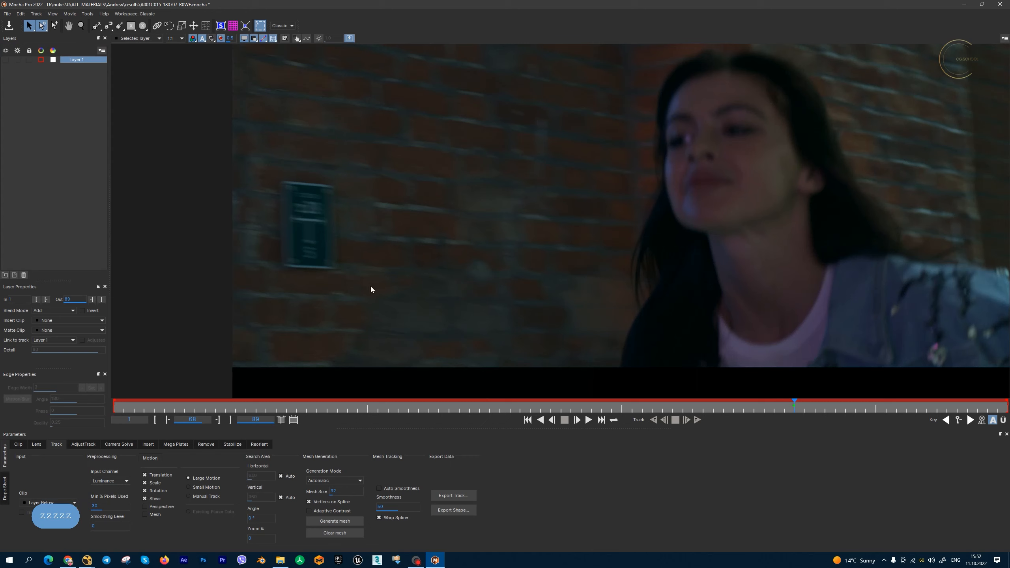
pyautogui.press('z')
pyautogui.moveTo(363, 255); pyautogui.dragTo(394, 322)
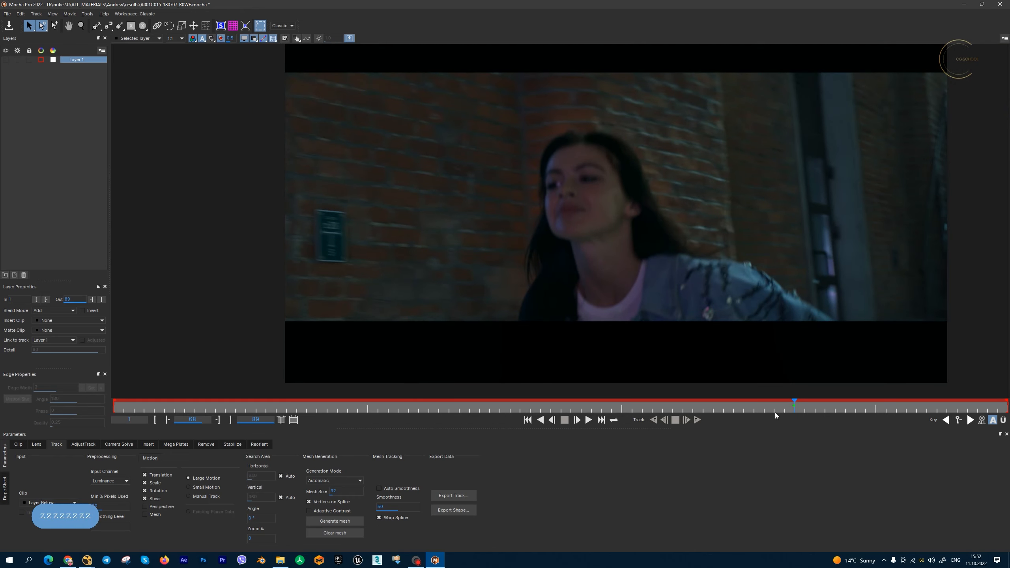
pyautogui.click(785, 411)
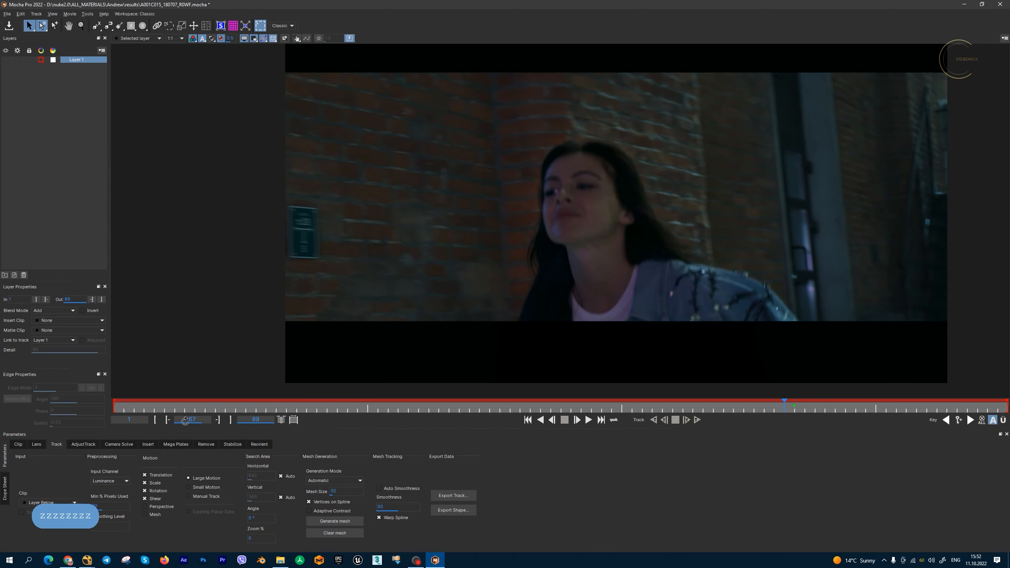
pyautogui.click(793, 410)
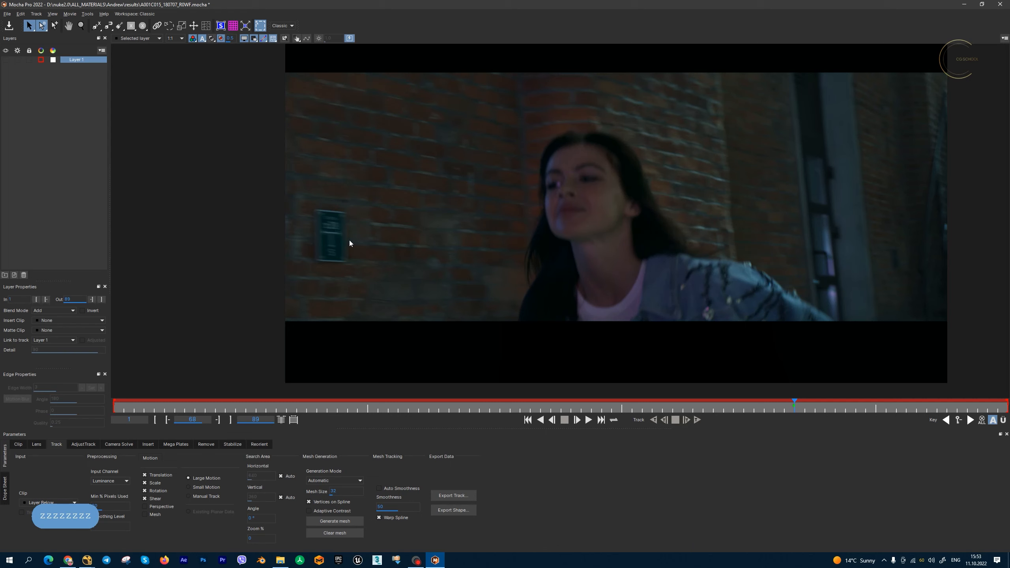
pyautogui.click(785, 411)
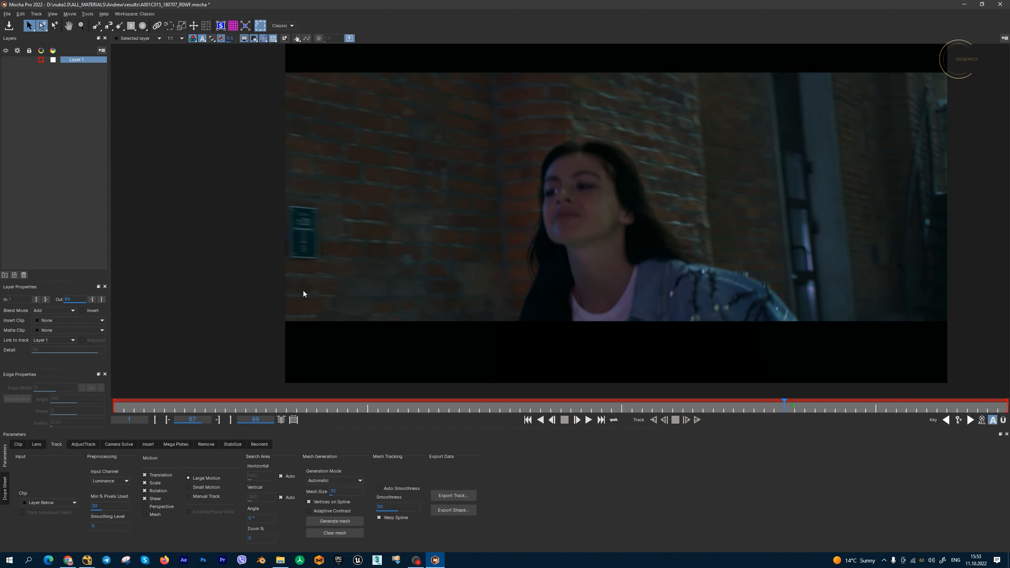
pyautogui.press('z')
pyautogui.moveTo(290, 244); pyautogui.dragTo(282, 201)
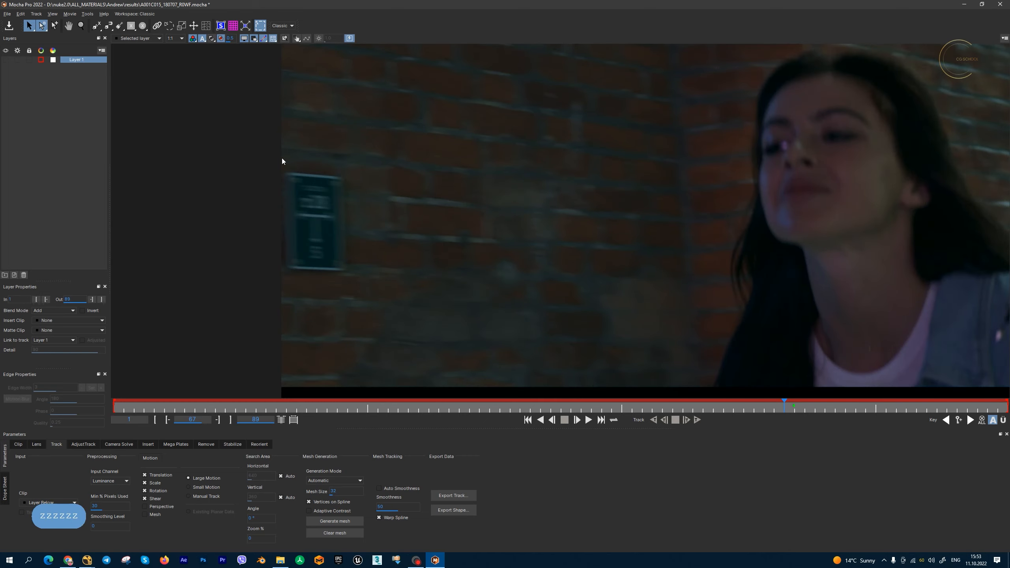
pyautogui.click(793, 410)
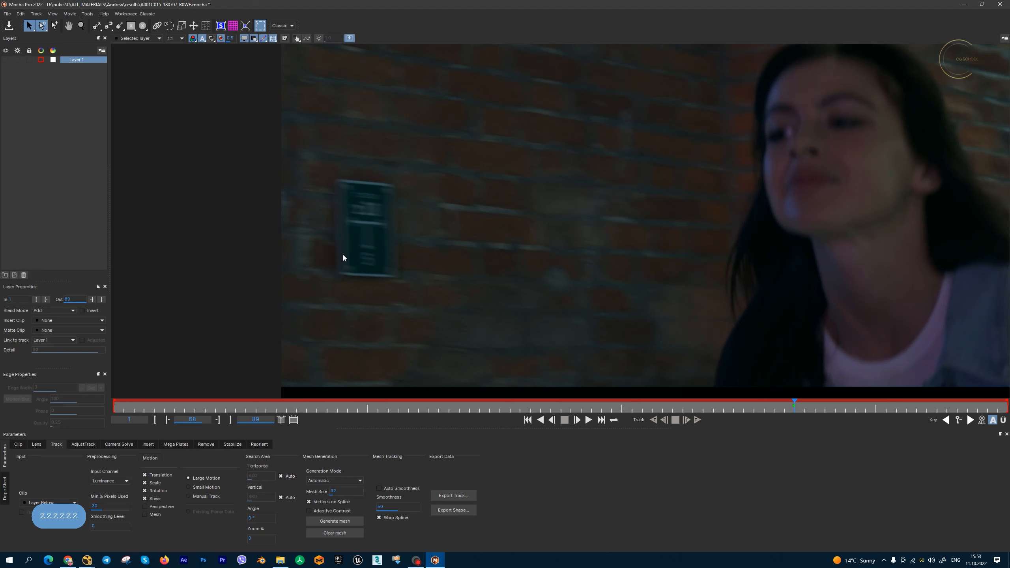
# Step: Show the spline layer again, play the clip backward to check the untracked shape, and return to frame 68
pyautogui.click(7, 60)
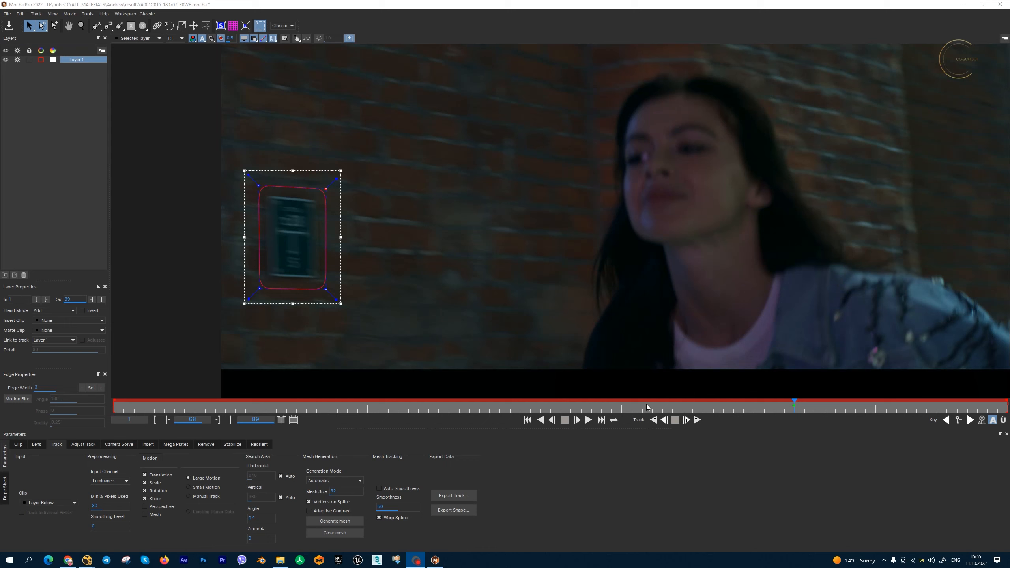
pyautogui.click(803, 409)
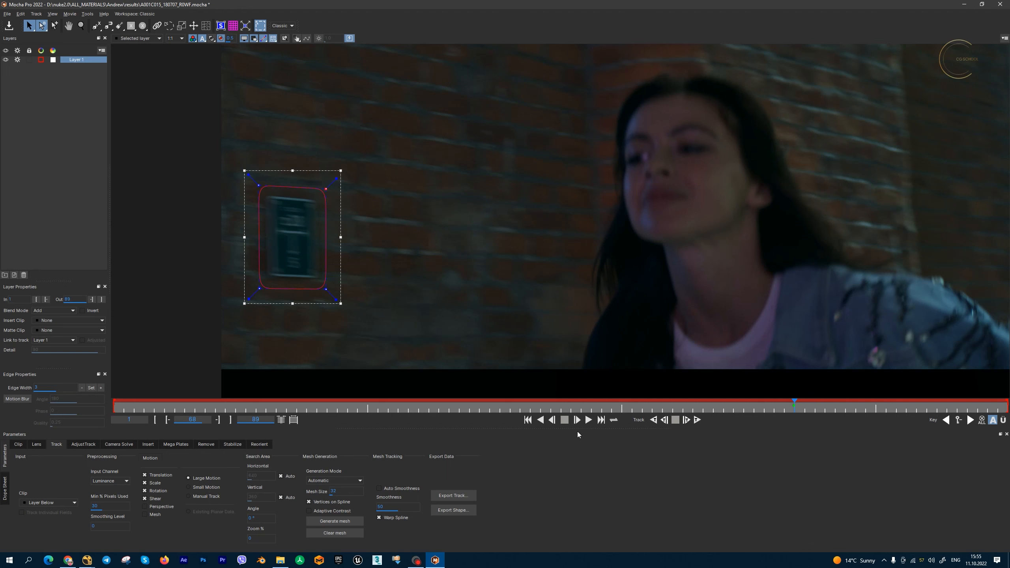
pyautogui.click(541, 421)
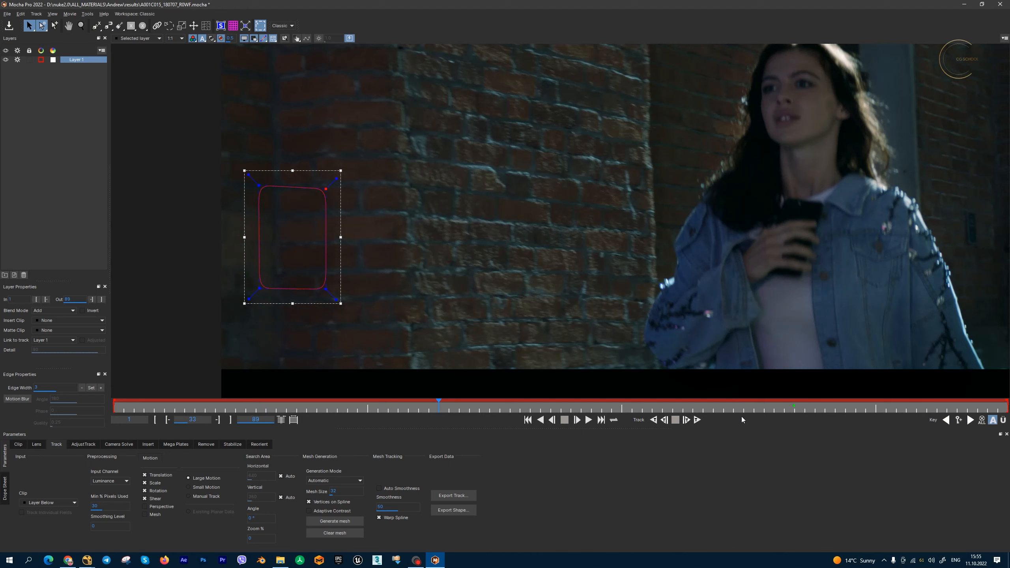
pyautogui.click(793, 407)
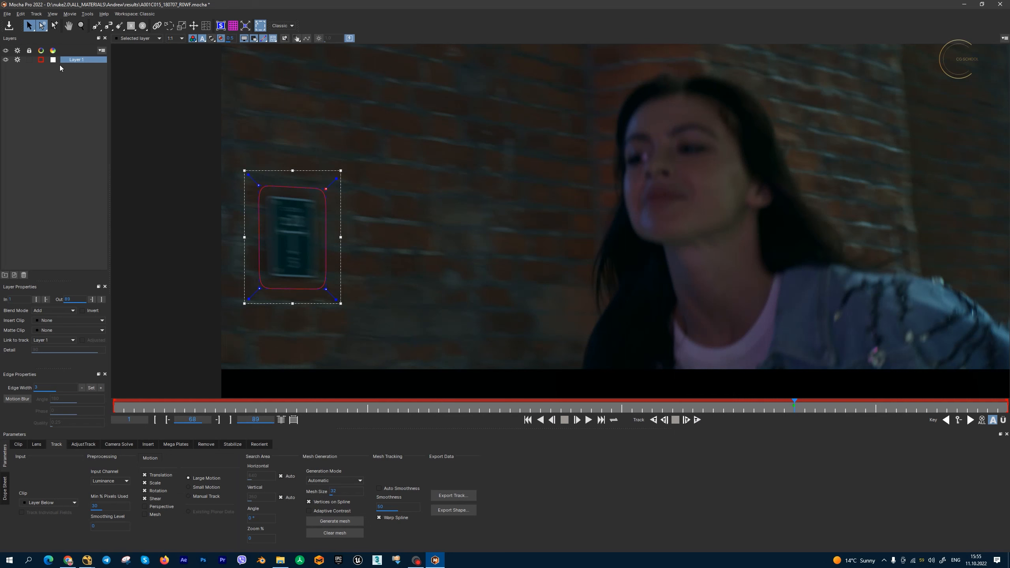
# Step: Widen the layer list and rename the sign's layer as main
pyautogui.moveTo(107, 75); pyautogui.dragTo(126, 69)
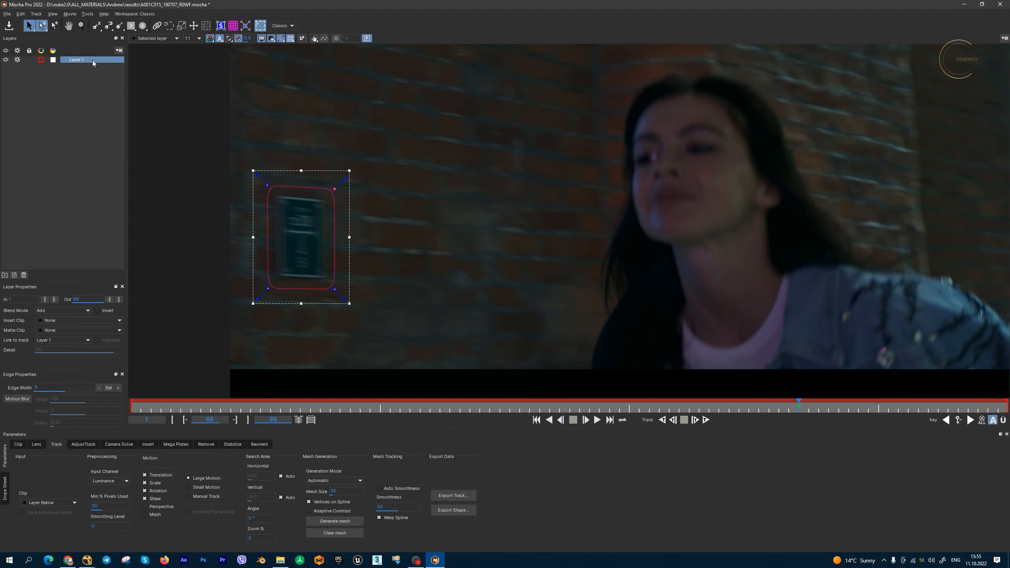
pyautogui.press('F2')
pyautogui.press('F2')
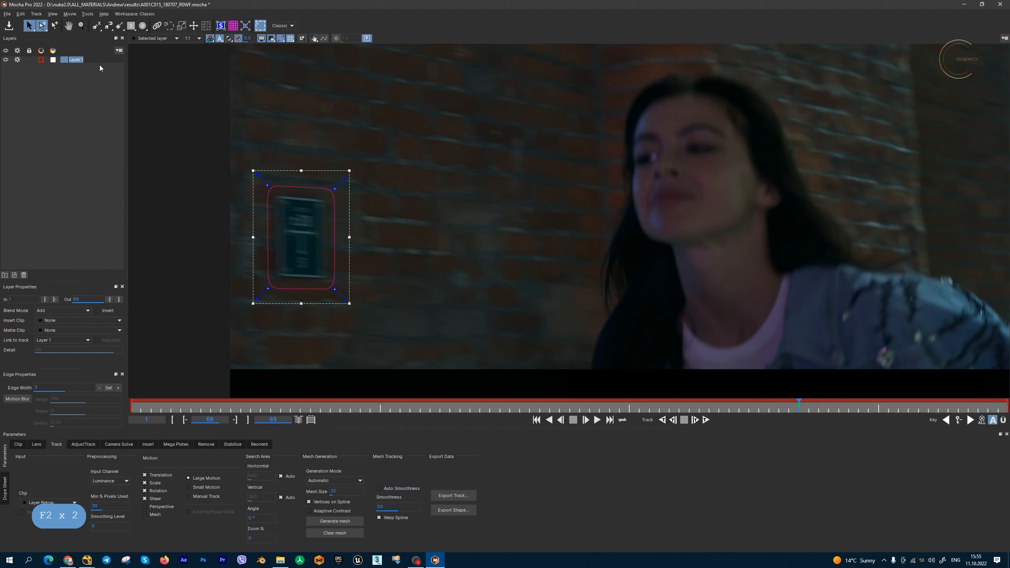
pyautogui.write('main')
pyautogui.press('Return')
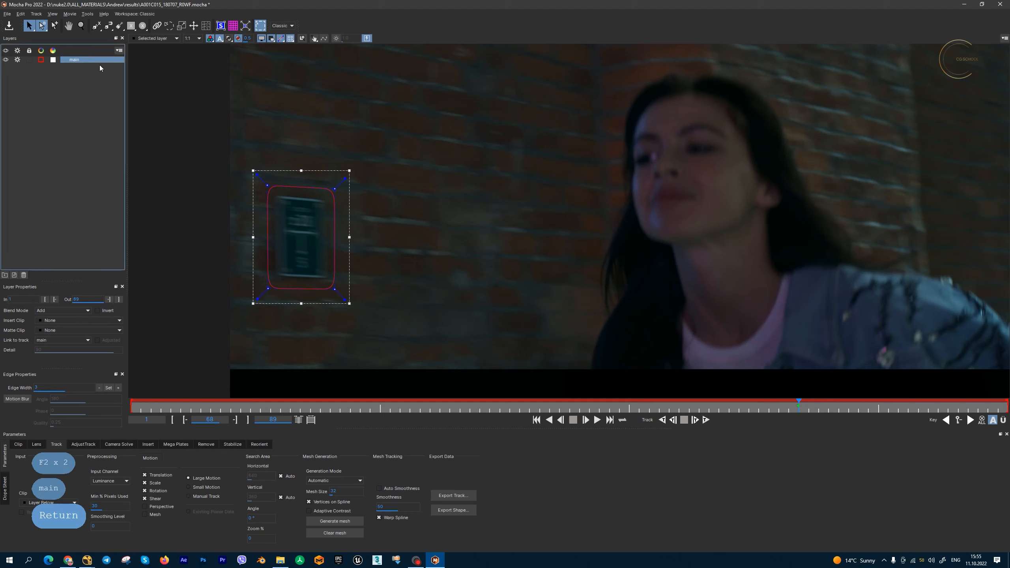
# Step: Try dark green #005500 as the main layer's spline colour, and set it back to red #ff0000
pyautogui.click(41, 60)
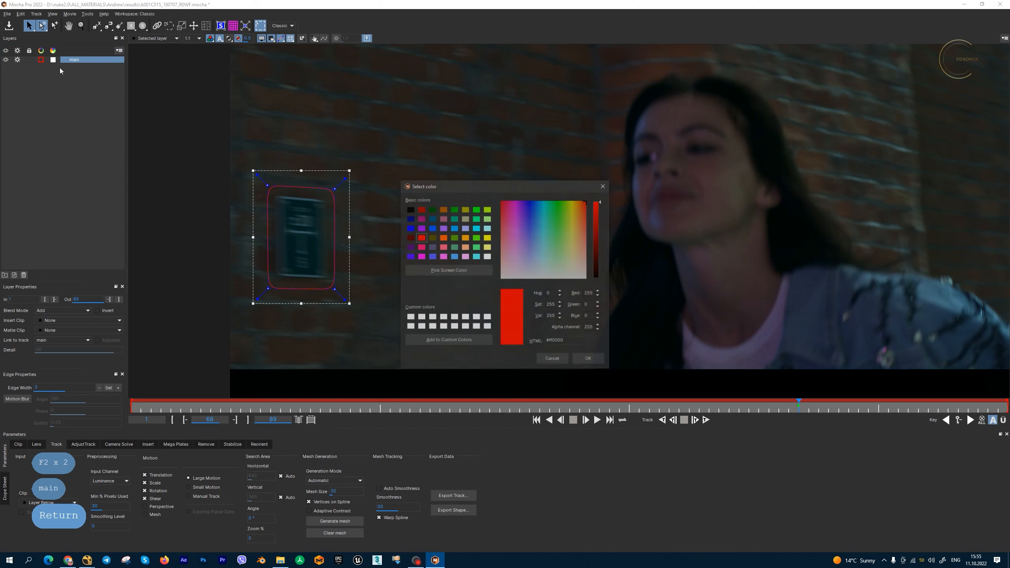
pyautogui.click(432, 209)
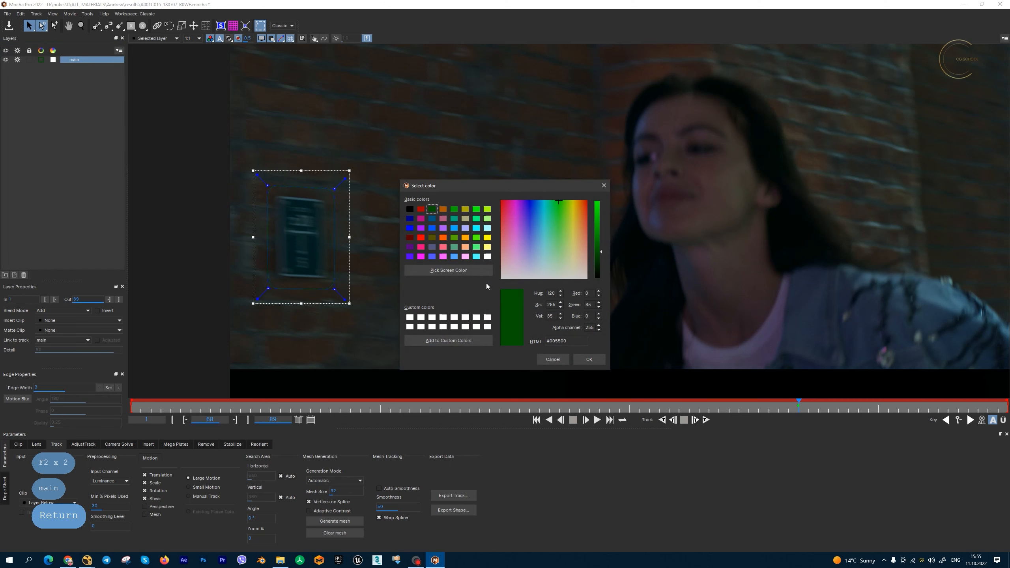
pyautogui.click(420, 237)
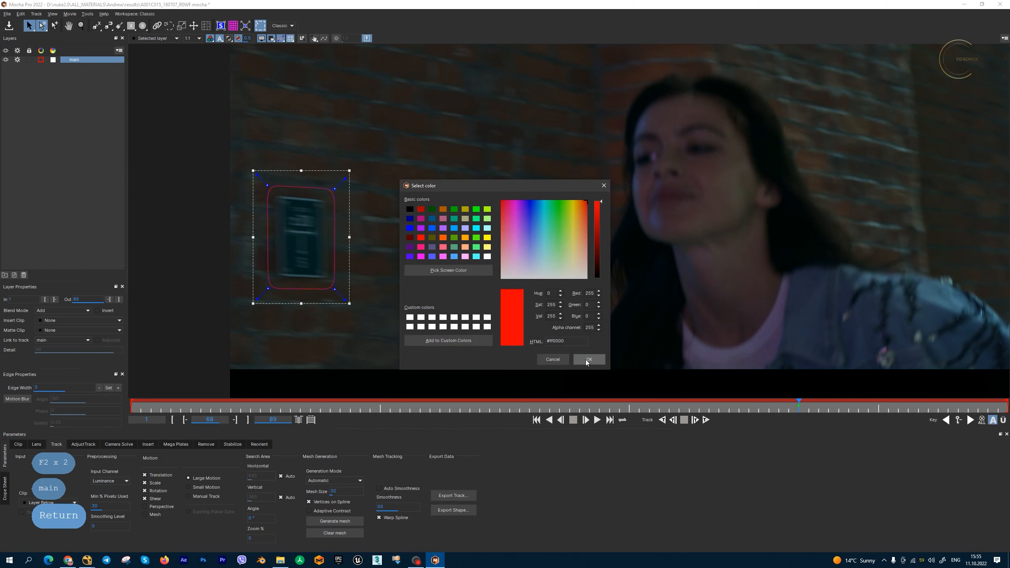
pyautogui.click(587, 359)
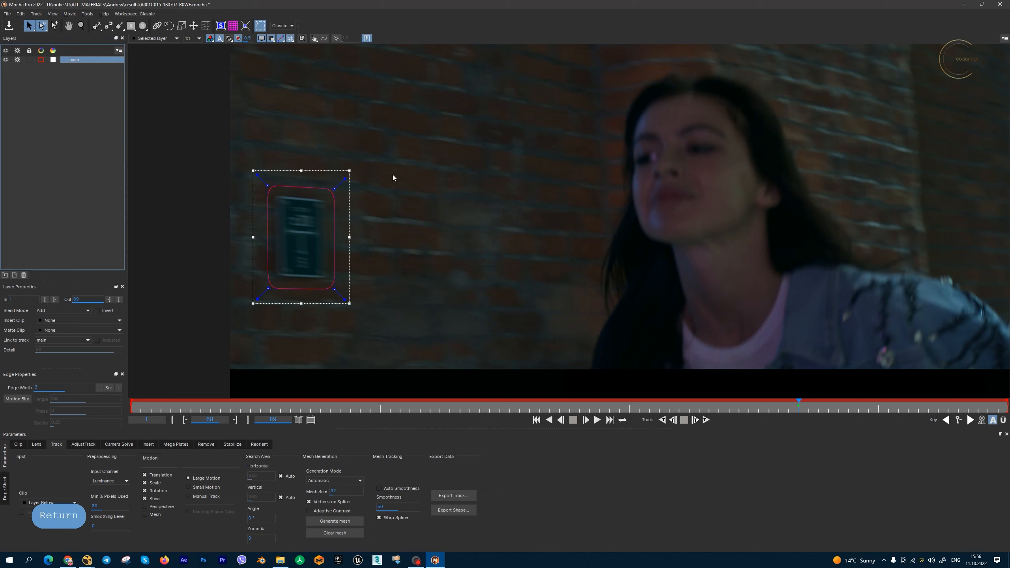
# Step: Set the main layer's spline colour to green, and switch the layer's visibility off and on again
pyautogui.click(41, 60)
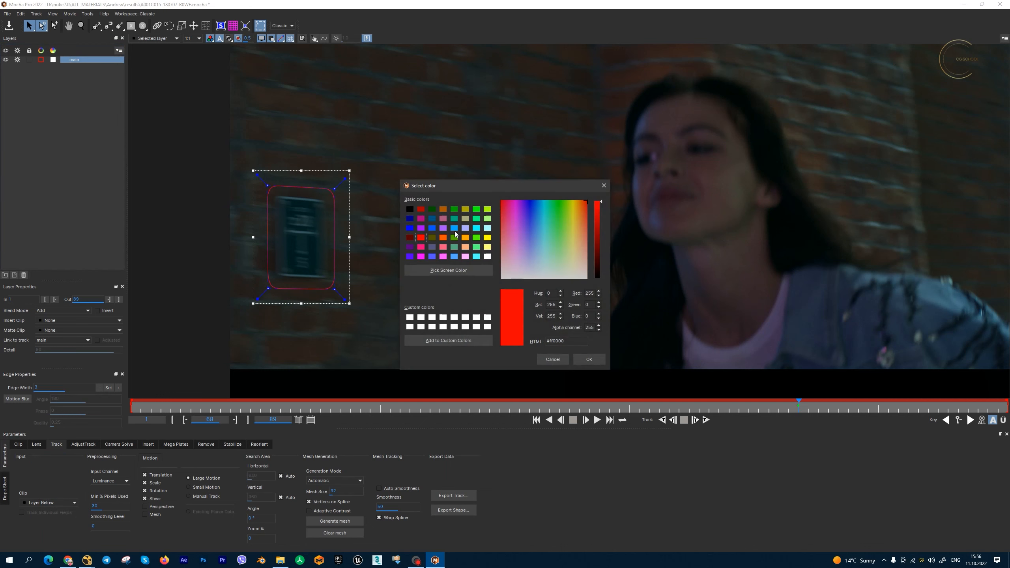
pyautogui.click(454, 209)
pyautogui.click(589, 359)
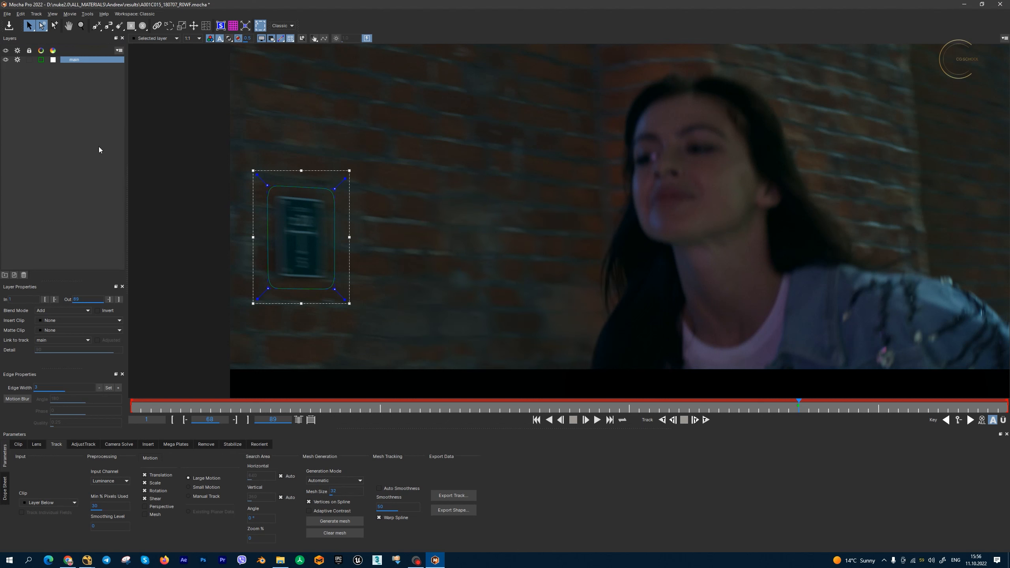
pyautogui.click(6, 60)
pyautogui.click(6, 60)
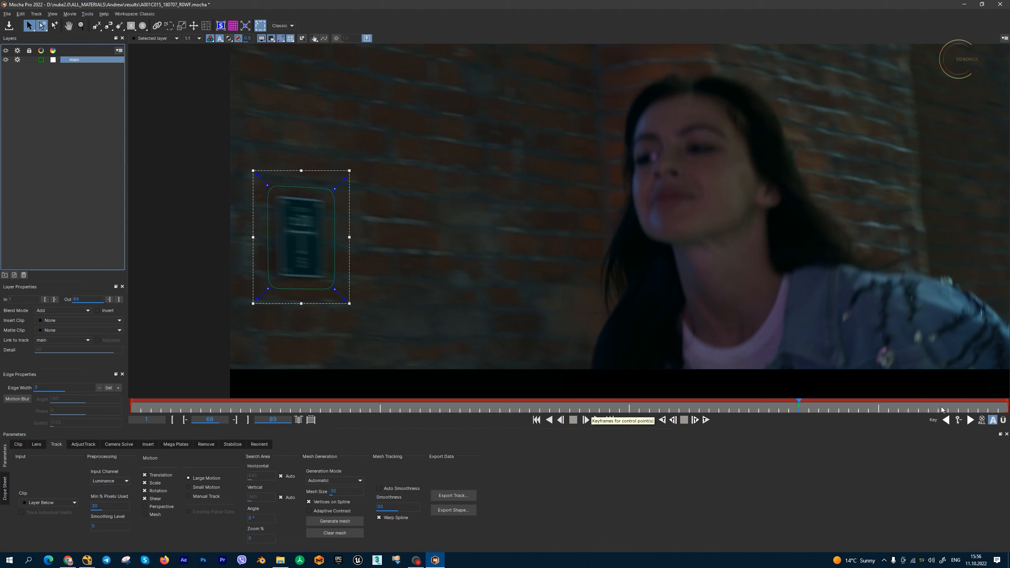
# Step: Track the main layer backward one frame at a time from frame 68 to frame 64, comparing frames 67 and 68
pyautogui.click(672, 422)
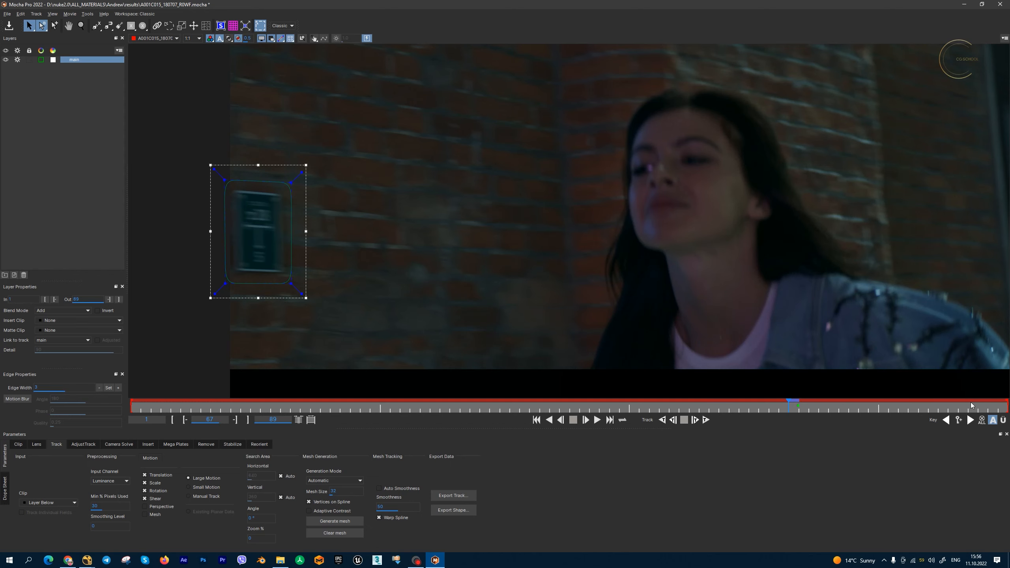
pyautogui.click(795, 404)
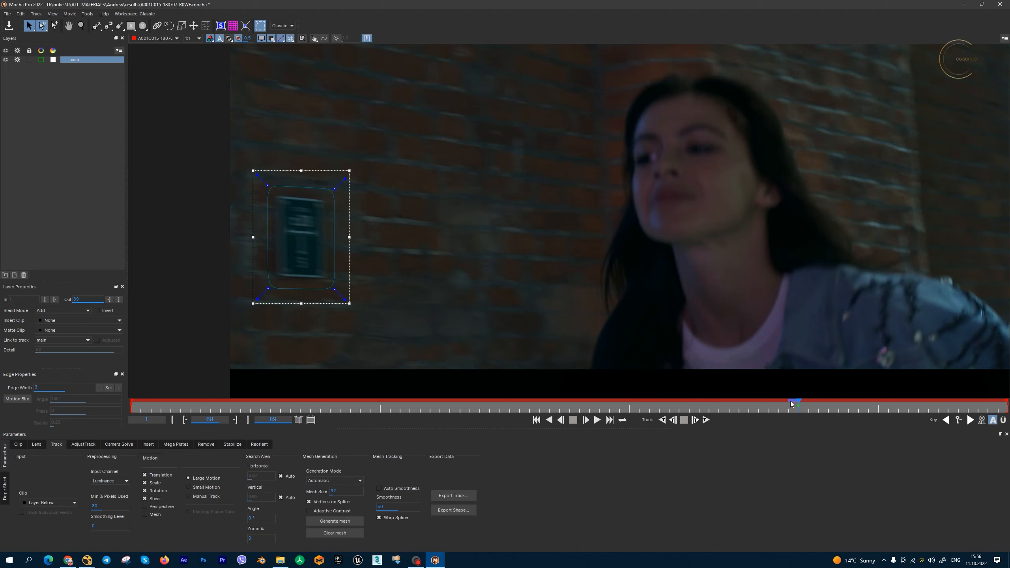
pyautogui.click(790, 403)
pyautogui.click(673, 420)
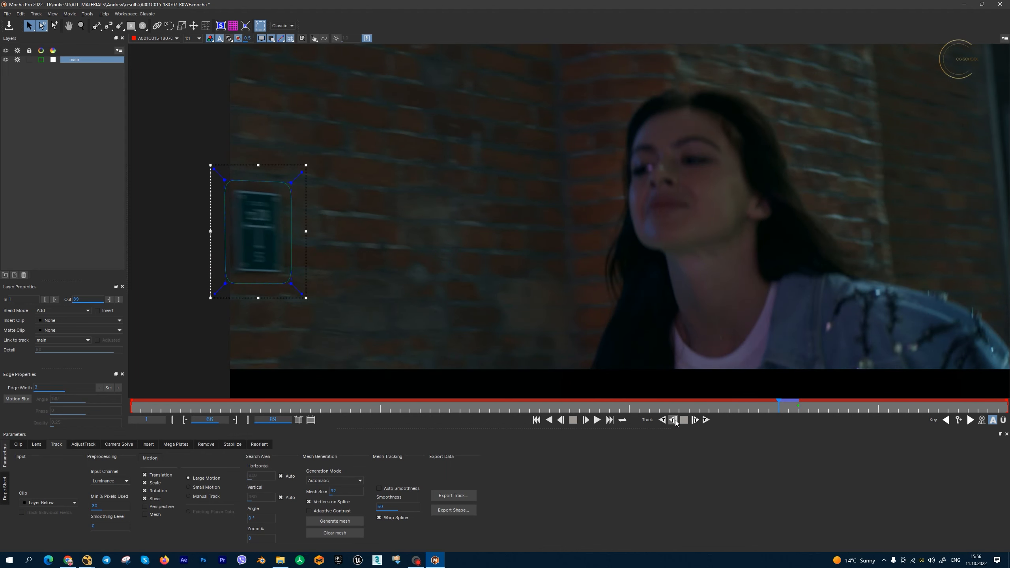
pyautogui.click(674, 420)
pyautogui.click(674, 420)
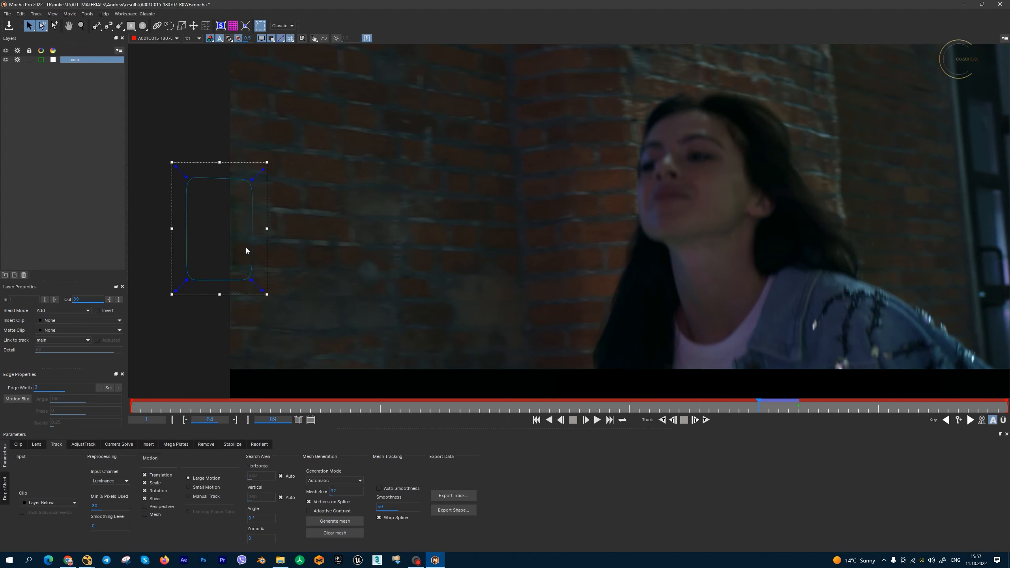
# Step: Examine the main layer's tracked spline against the partly off-screen sign on frames 64 and 65
pyautogui.press('z')
pyautogui.moveTo(246, 250); pyautogui.dragTo(249, 187)
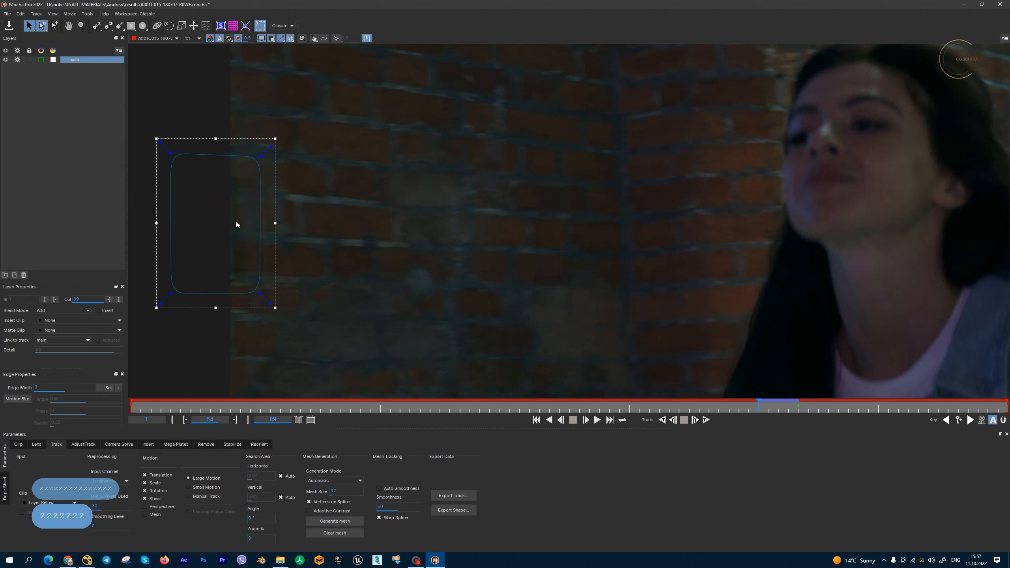
pyautogui.press('z')
pyautogui.moveTo(246, 271); pyautogui.dragTo(311, 270)
pyautogui.click(766, 407)
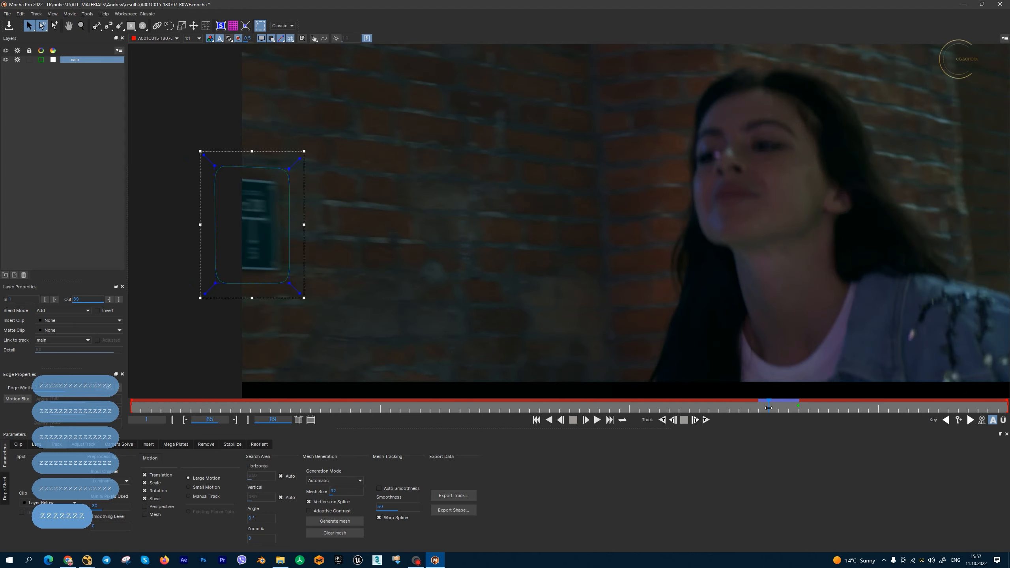
pyautogui.moveTo(768, 408); pyautogui.dragTo(759, 408)
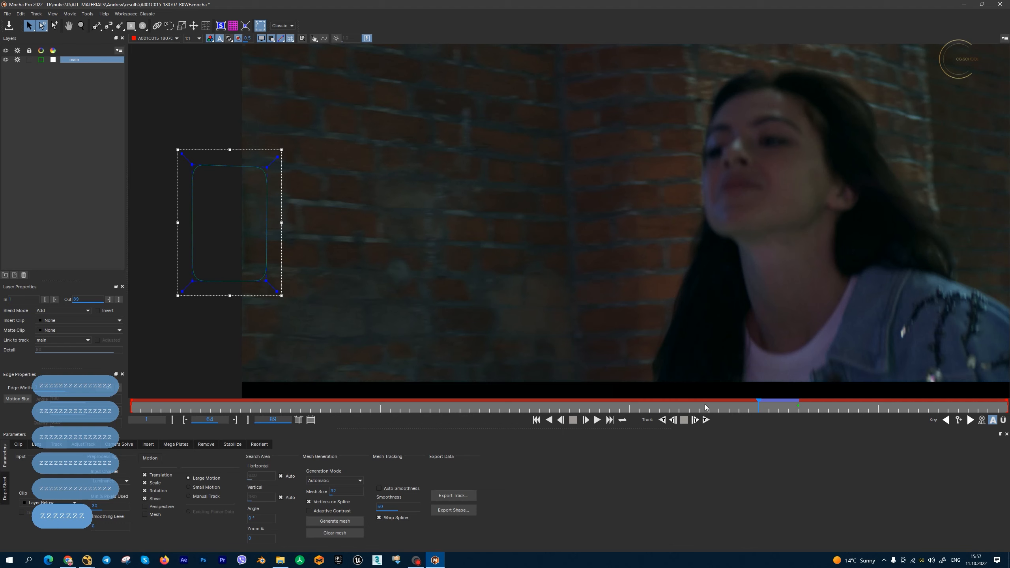
# Step: Track the main layer forward from frame 68 to frame 76, comparing frames 76 and 77
pyautogui.click(797, 412)
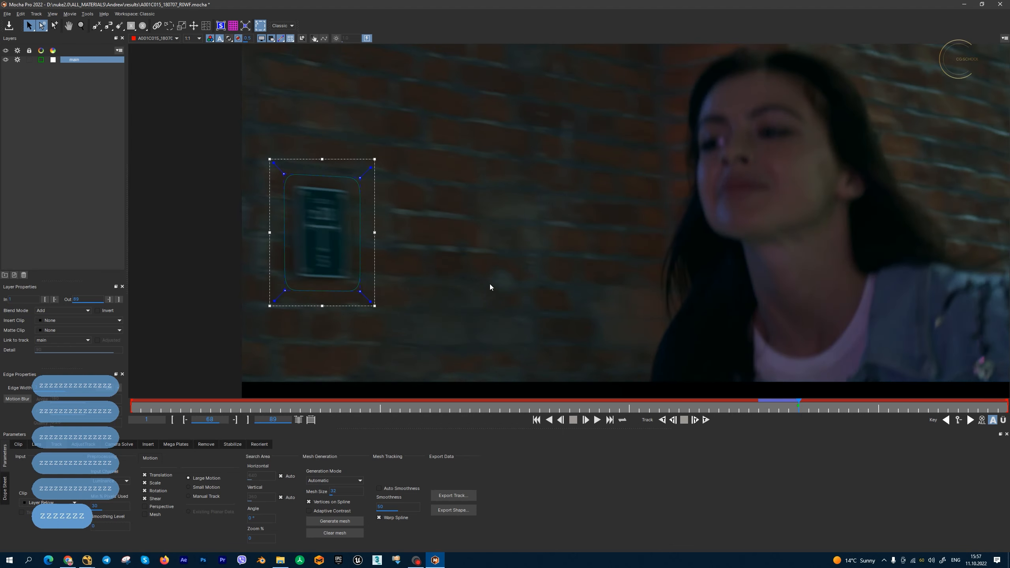
pyautogui.click(706, 419)
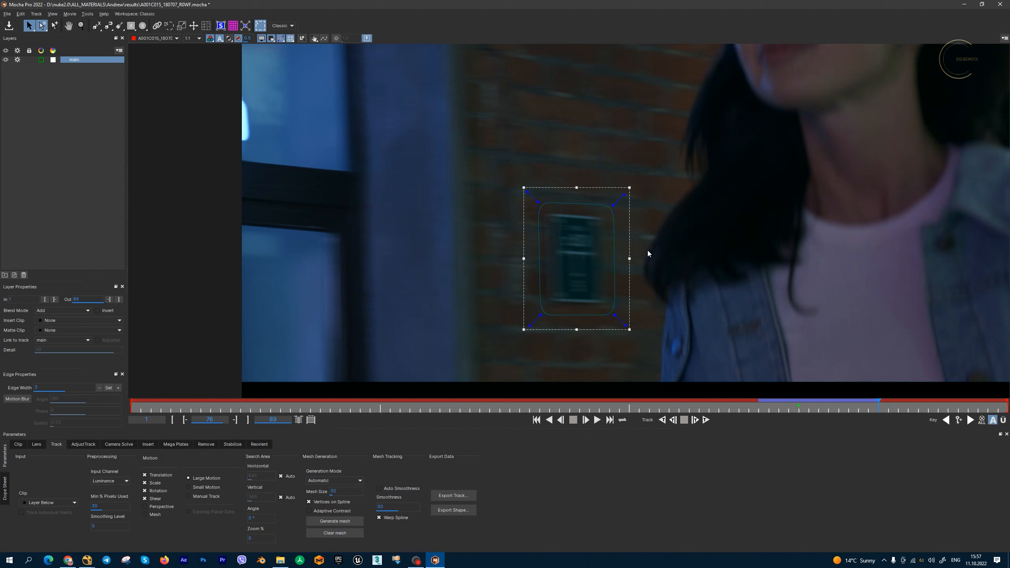
pyautogui.hotkey('ctrl', 'Right')
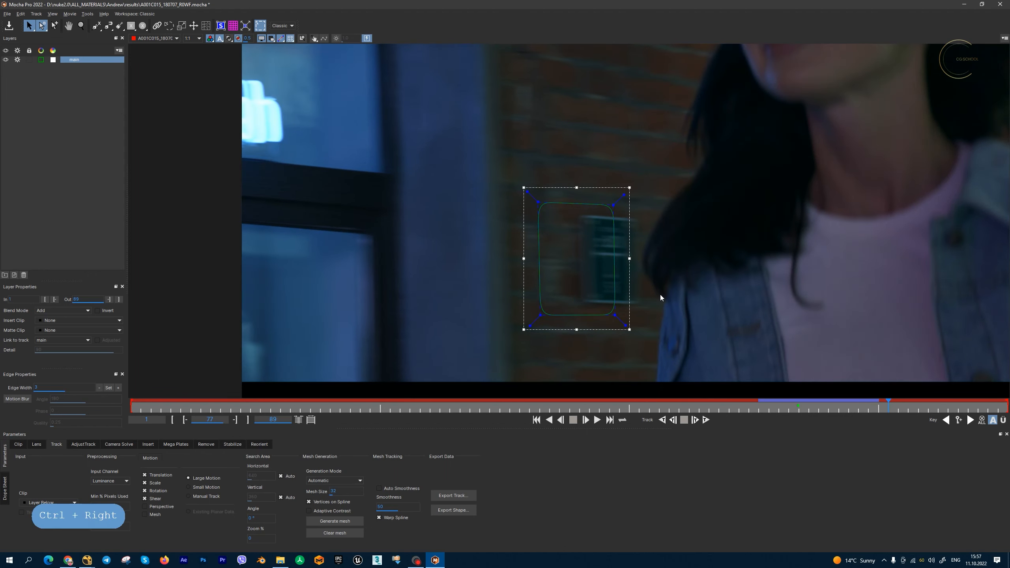
pyautogui.hotkey('ctrl', 'Left')
pyautogui.hotkey('ctrl', 'Right')
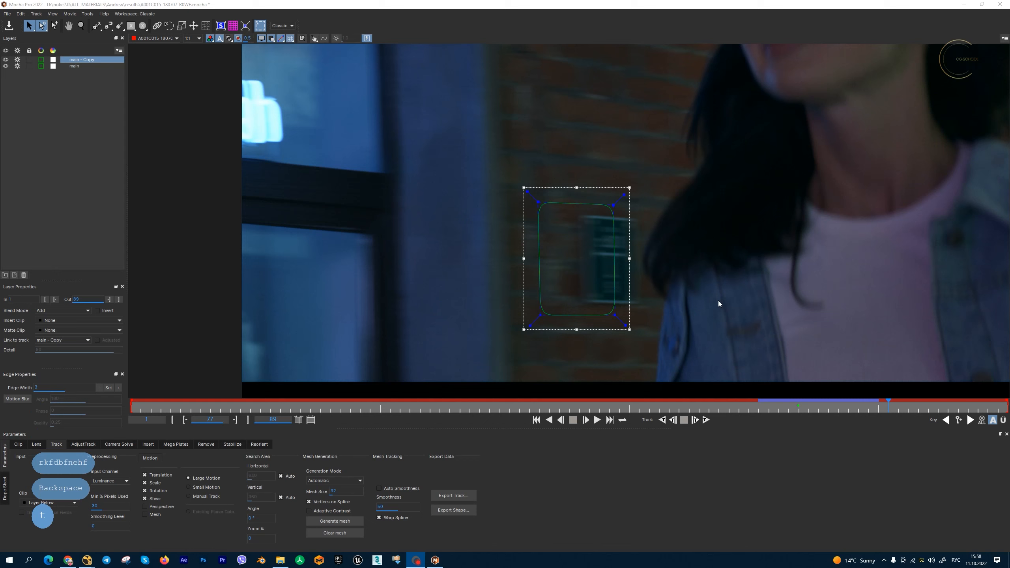
# Step: Step back and forth through the frames around 76 and 77 to examine the sign's movement towards the woman's hair
pyautogui.click(694, 3)
pyautogui.hotkey('ctrl', 'Left')
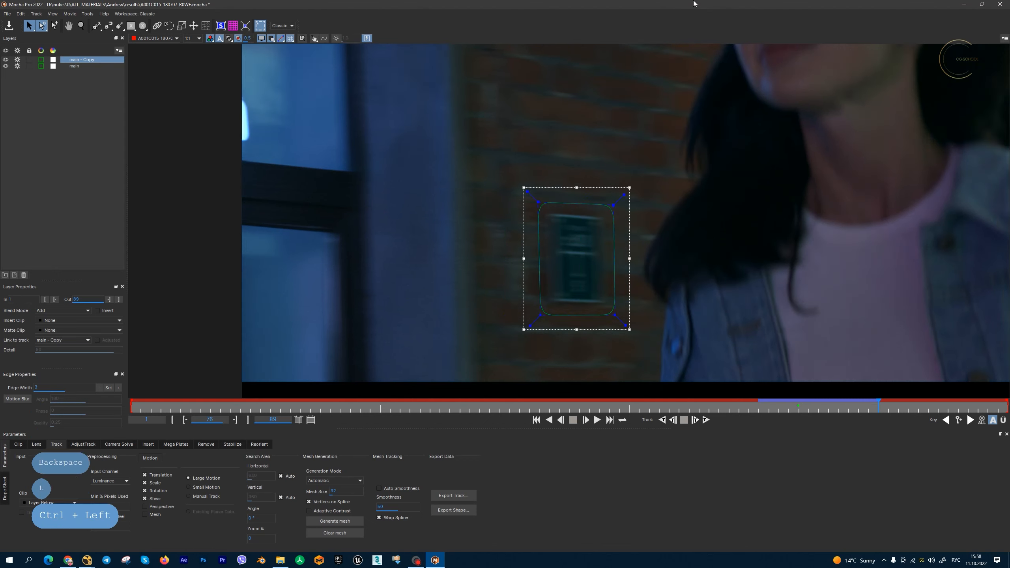
pyautogui.hotkey('ctrl', 'Left')
pyautogui.hotkey('ctrl', 'Right')
pyautogui.hotkey('ctrl', 'Right')
pyautogui.hotkey('ctrl', 'Left')
pyautogui.hotkey('ctrl', 'Left')
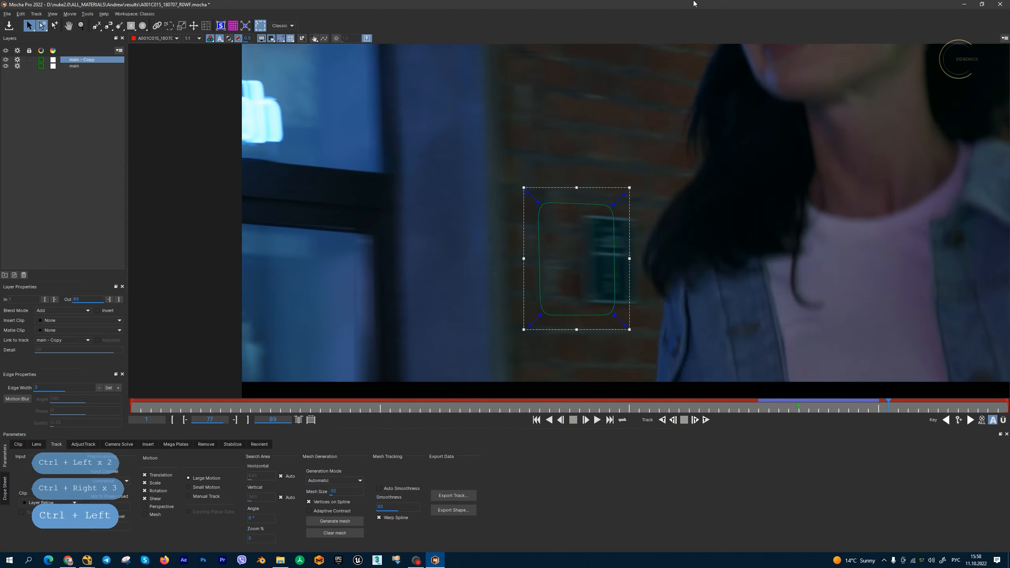
pyautogui.hotkey('ctrl', 'Left')
pyautogui.hotkey('ctrl', 'Right')
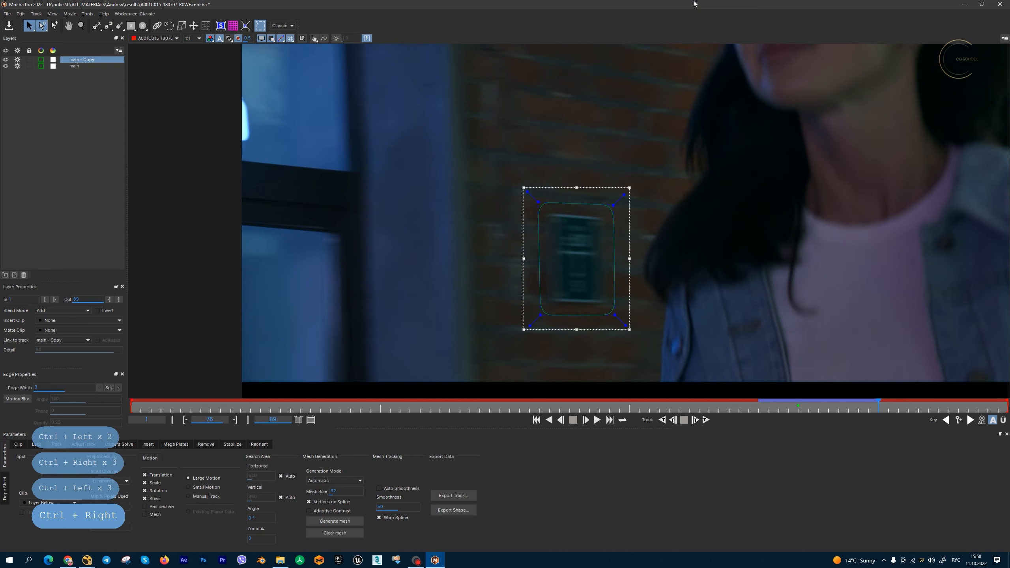
pyautogui.hotkey('ctrl', 'Right')
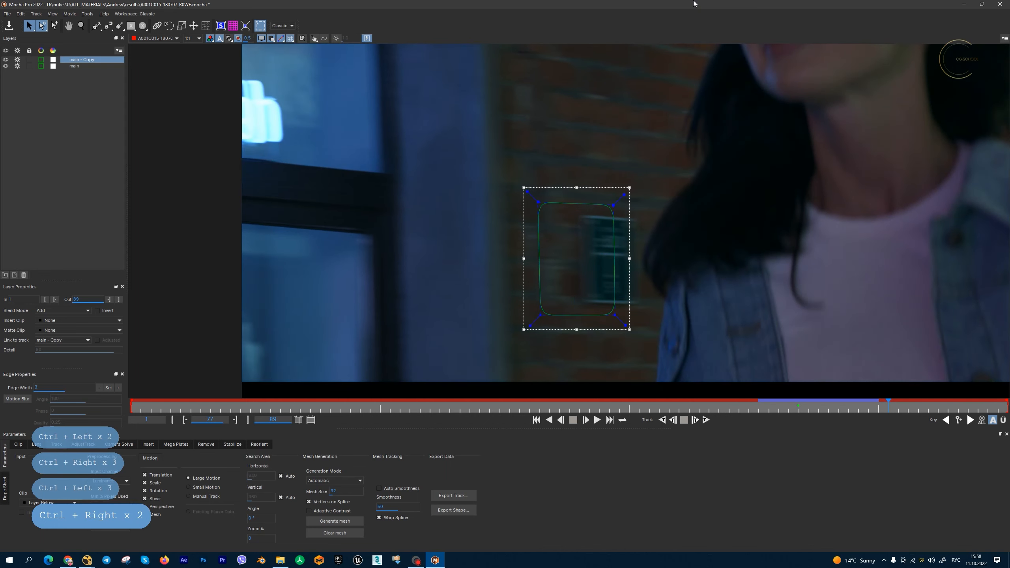
pyautogui.hotkey('ctrl', 'Left')
pyautogui.hotkey('ctrl', 'Right')
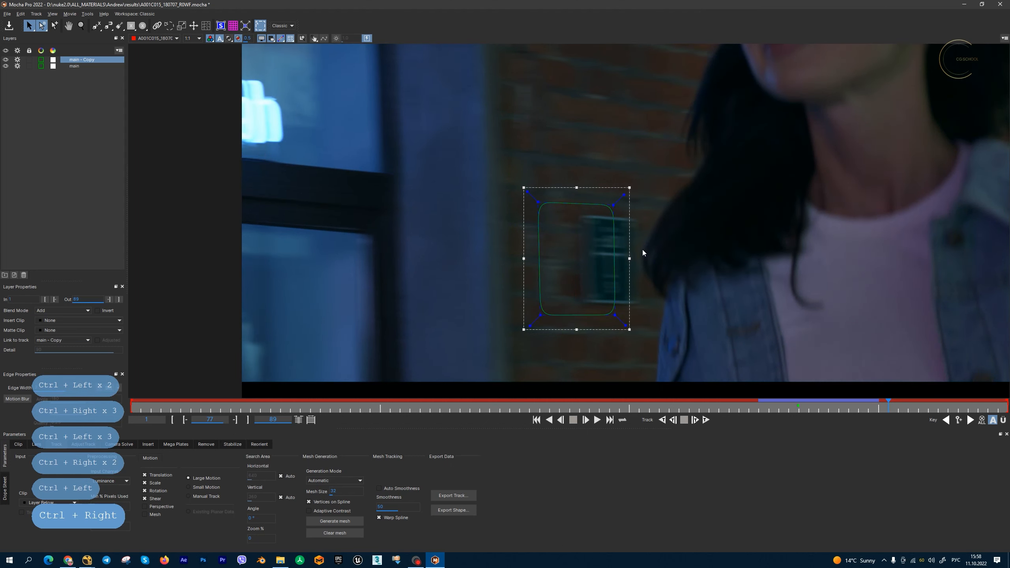
pyautogui.hotkey('ctrl', 'Right')
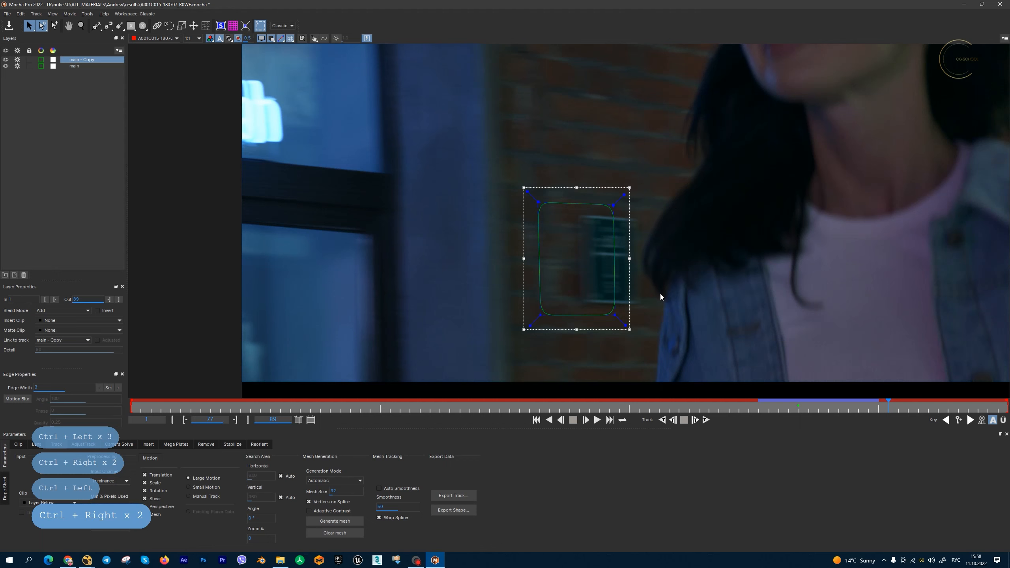
pyautogui.hotkey('ctrl', 'Left')
pyautogui.hotkey('ctrl', 'Left')
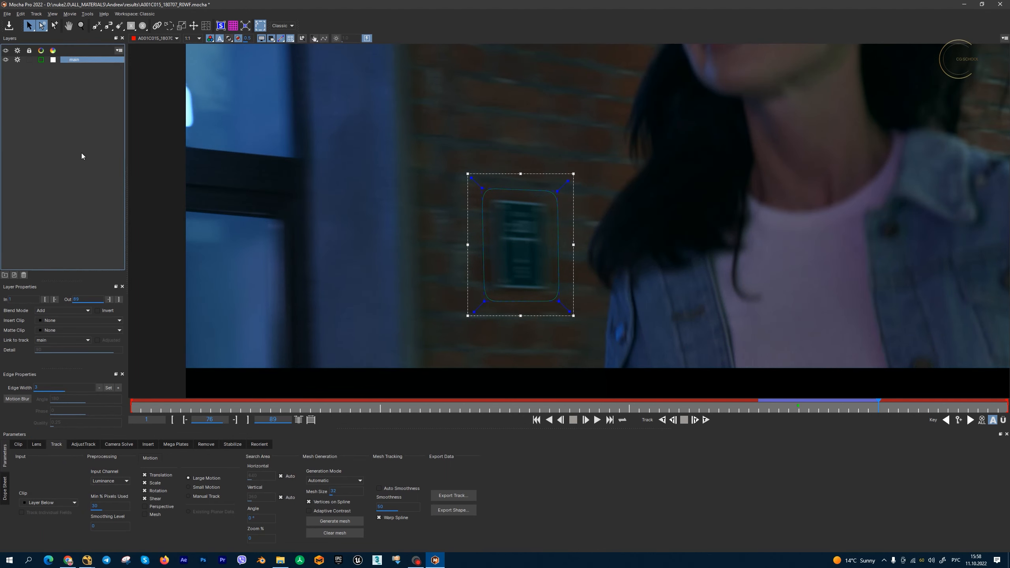
# Step: Draw a closed X-Spline in a new layer around the woman's hair and jacket edge nearest the sign on frame 76
pyautogui.click(96, 28)
pyautogui.click(635, 173)
pyautogui.click(594, 227)
pyautogui.click(587, 263)
pyautogui.click(604, 282)
pyautogui.click(606, 341)
pyautogui.click(648, 354)
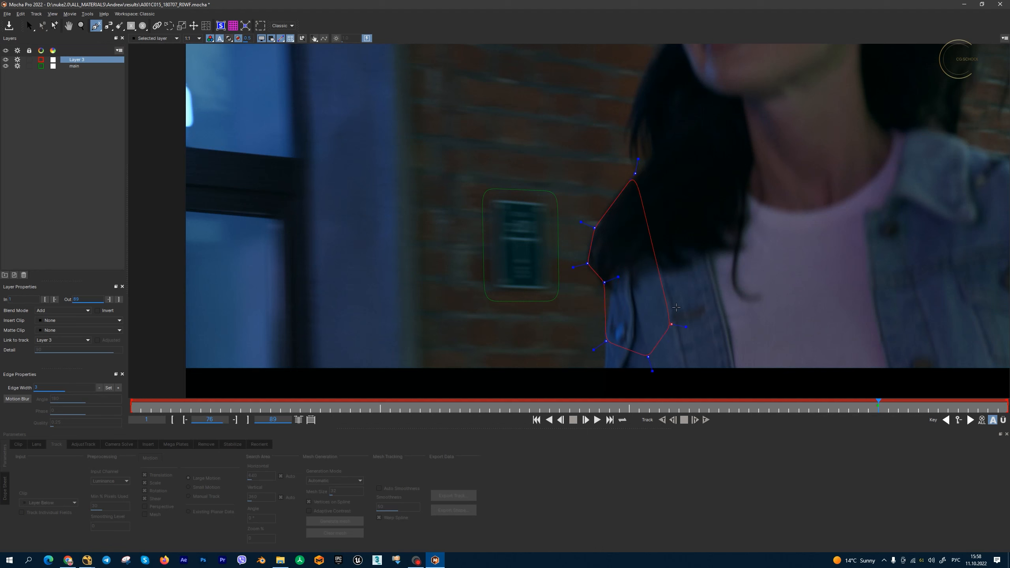
pyautogui.click(678, 188)
pyautogui.rightClick(660, 152)
# Step: Refine the hair spline's outer points and one point's curvature to follow the hair and jacket edge on frame 76
pyautogui.press('z')
pyautogui.moveTo(621, 273); pyautogui.dragTo(640, 151)
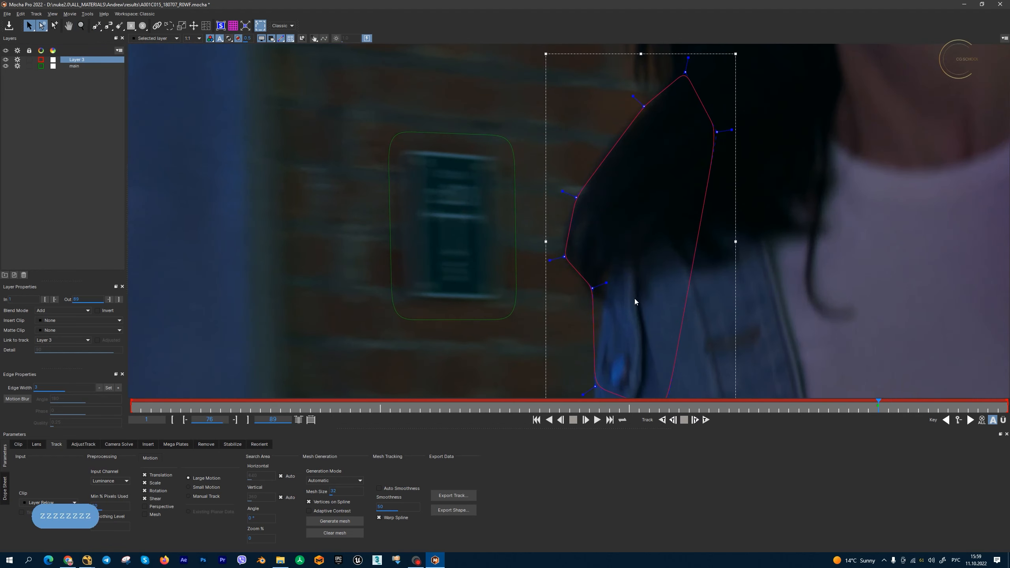
pyautogui.moveTo(551, 262); pyautogui.dragTo(552, 259)
pyautogui.moveTo(592, 288); pyautogui.dragTo(603, 295)
pyautogui.moveTo(576, 197); pyautogui.dragTo(573, 195)
pyautogui.moveTo(564, 257); pyautogui.dragTo(558, 257)
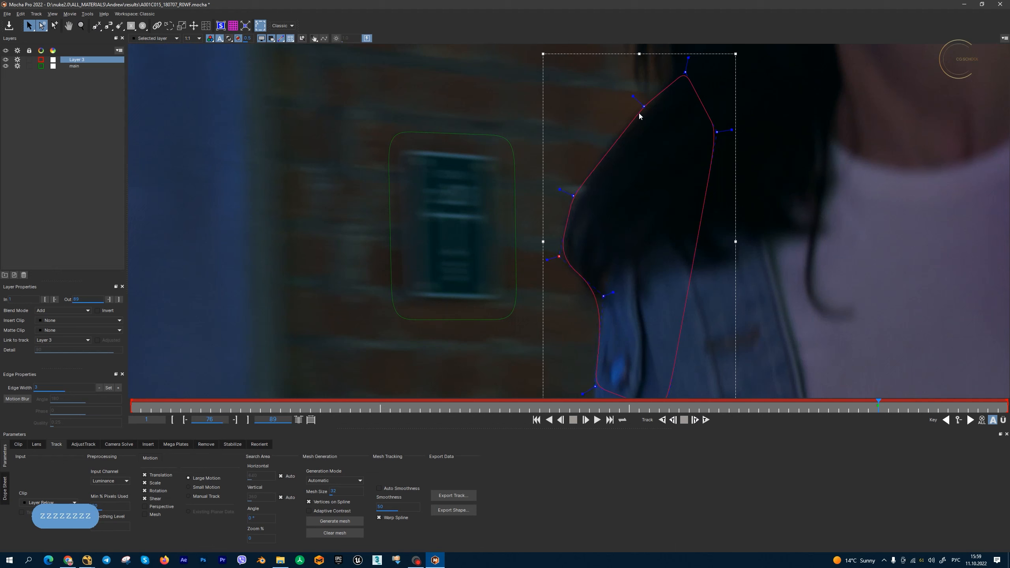
pyautogui.moveTo(560, 189); pyautogui.dragTo(564, 192)
pyautogui.scroll(-2, 659, 242)
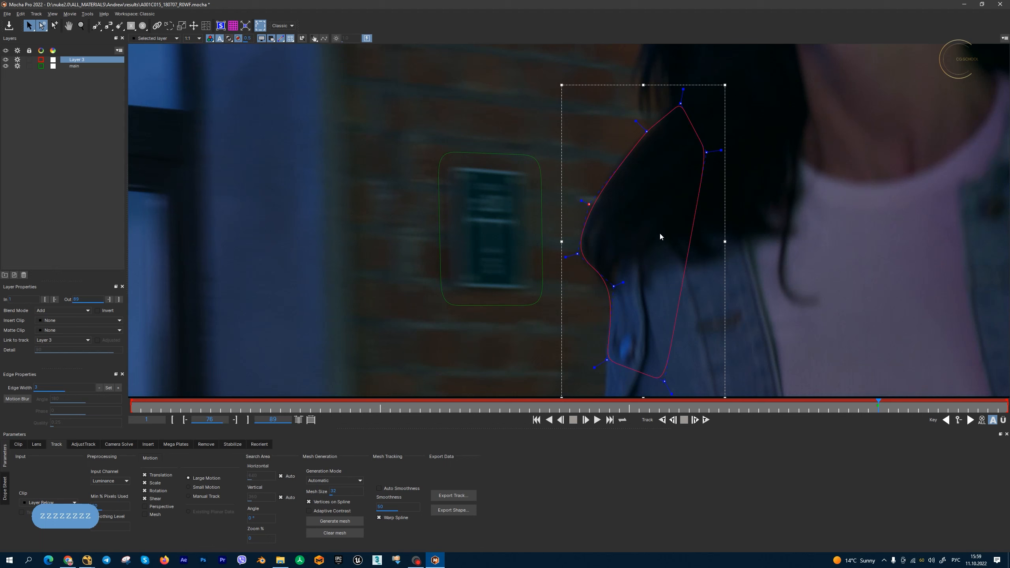
# Step: Hide the main layer with its tracking off, and reshape the hair spline on frame 79 to follow the hair's outer edge
pyautogui.click(18, 66)
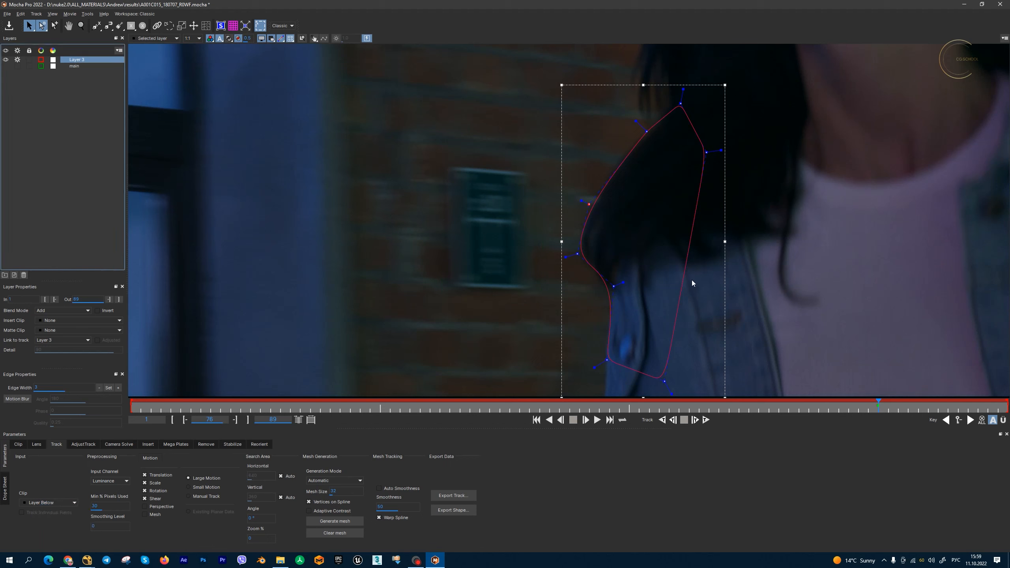
pyautogui.hotkey('ctrl', 'Right')
pyautogui.hotkey('ctrl', 'Right')
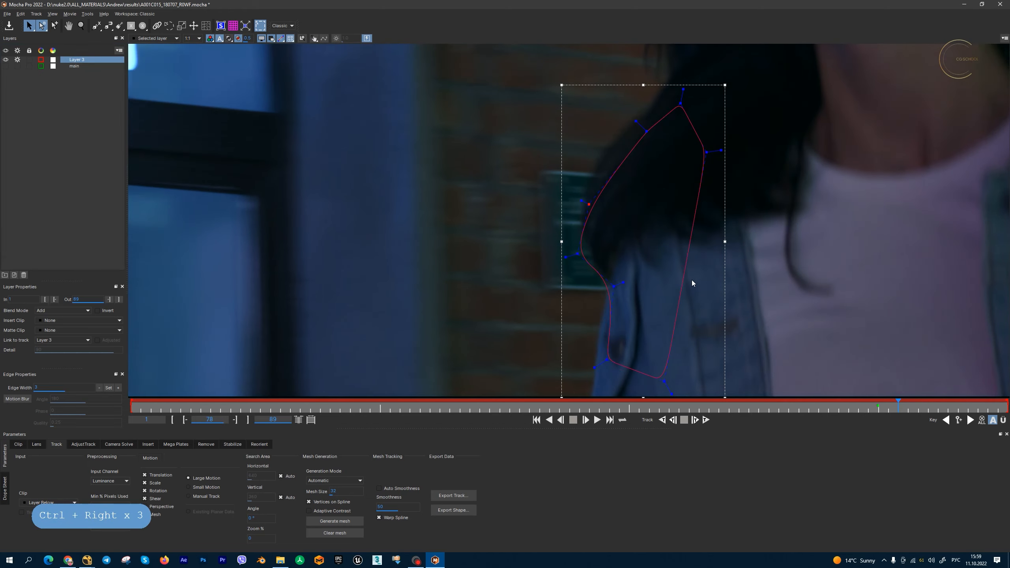
pyautogui.hotkey('ctrl', 'Right')
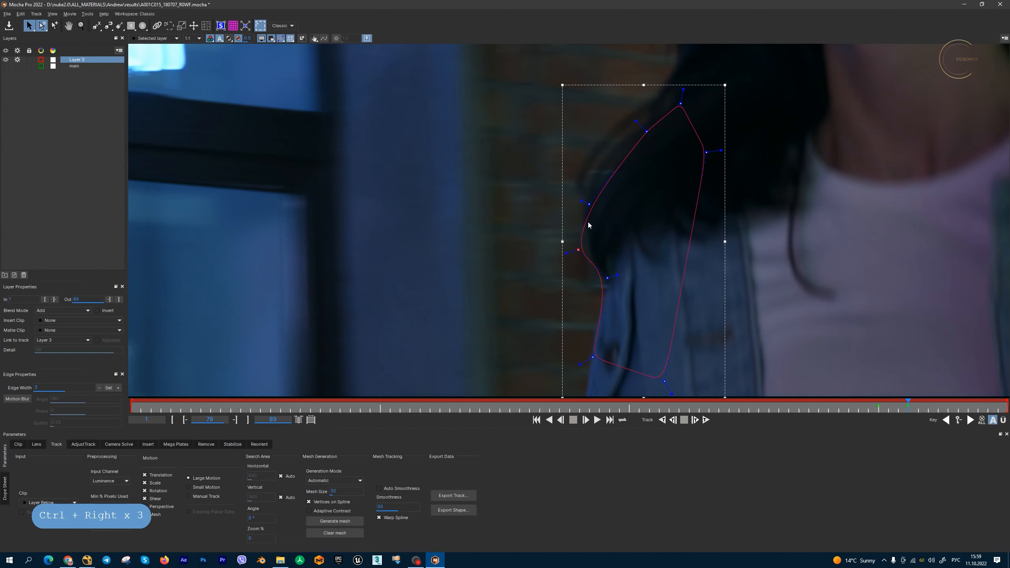
pyautogui.moveTo(589, 204); pyautogui.dragTo(572, 177)
pyautogui.moveTo(647, 132); pyautogui.dragTo(672, 89)
pyautogui.moveTo(571, 177); pyautogui.dragTo(571, 170)
pyautogui.click(897, 409)
pyautogui.click(888, 409)
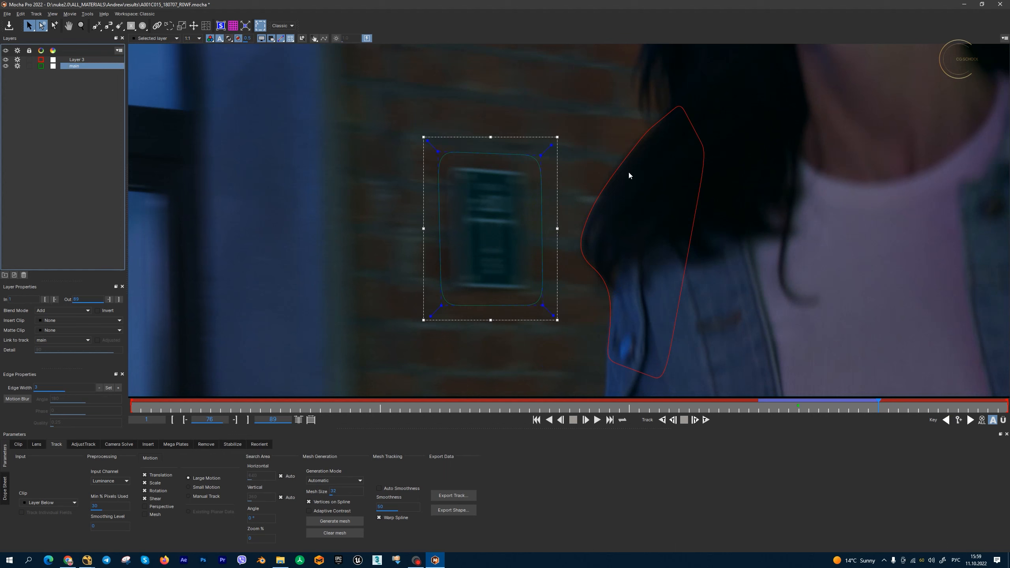
# Step: Turn off tracking for the hair layer, Layer 3, and view its blend mode options
pyautogui.click(629, 175)
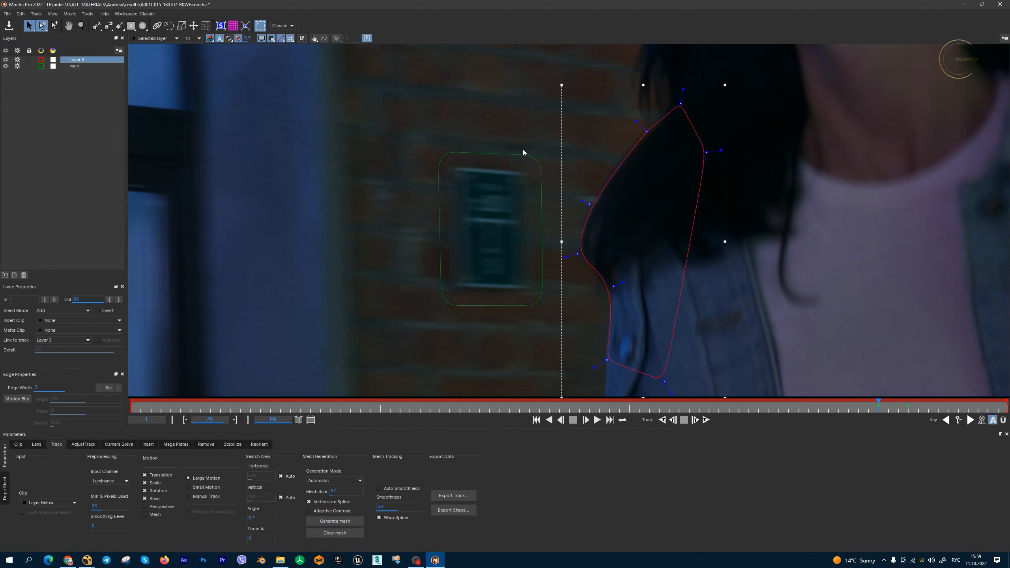
pyautogui.click(18, 60)
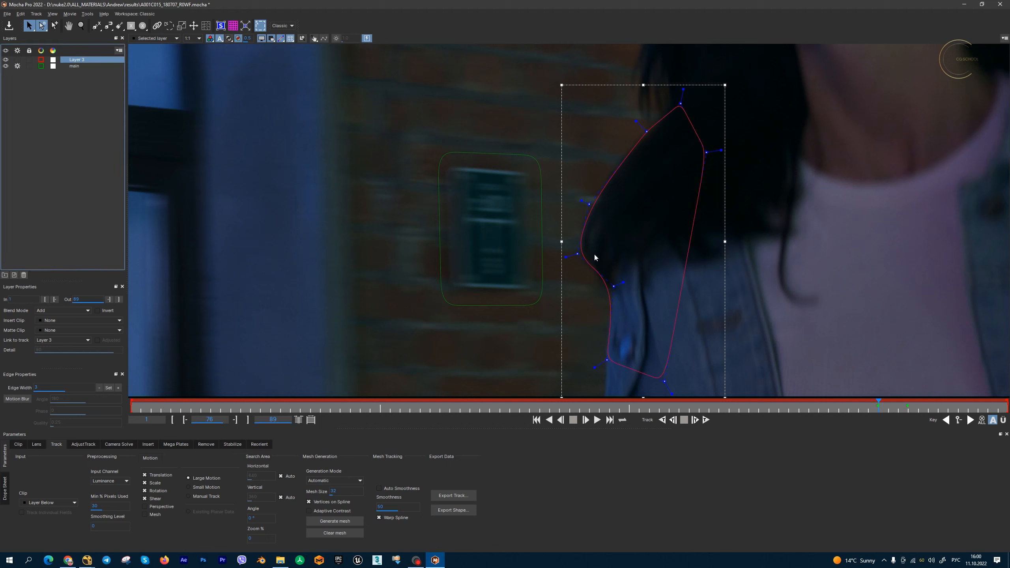
pyautogui.click(79, 66)
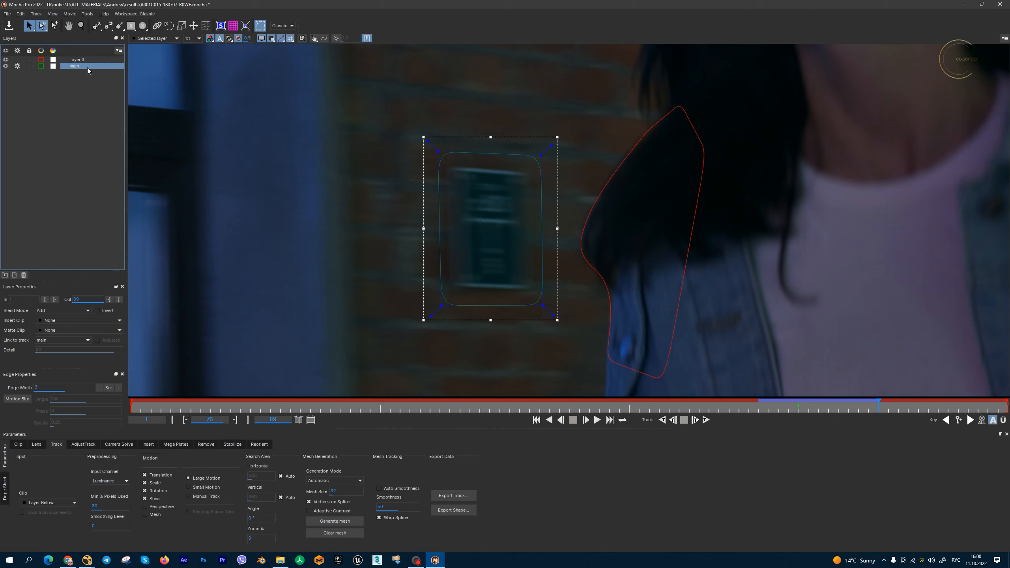
pyautogui.click(78, 60)
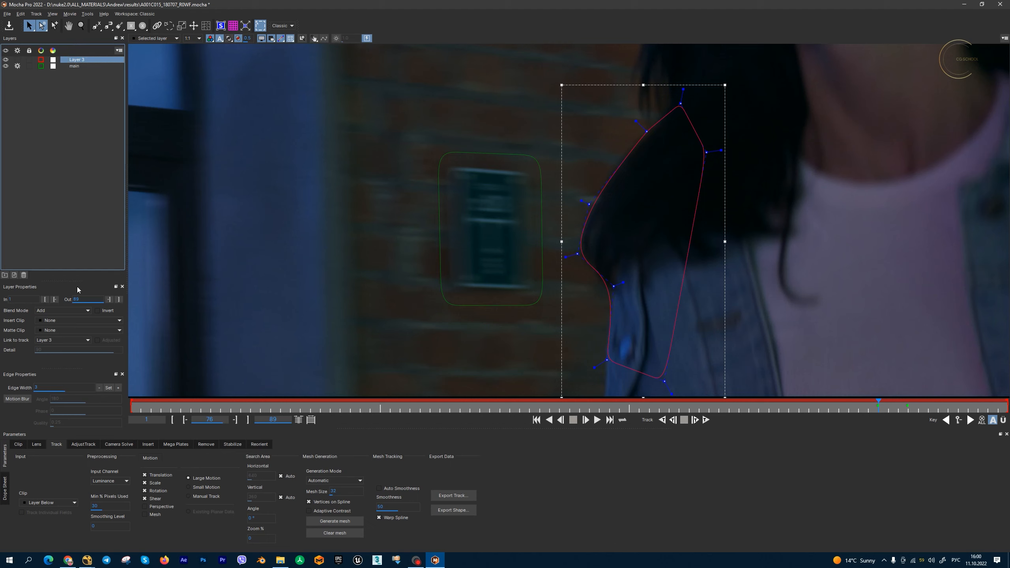
pyautogui.click(87, 311)
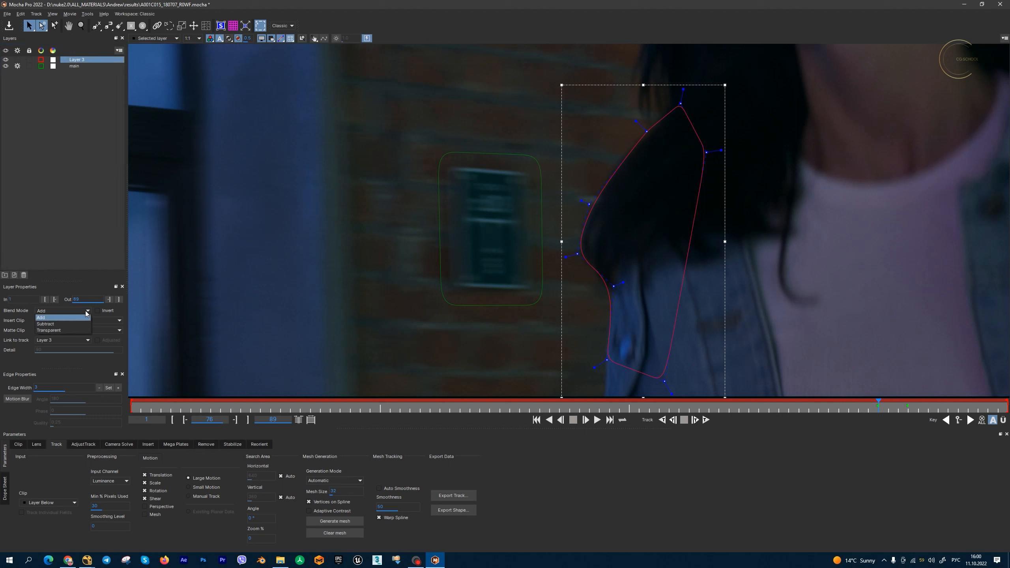
pyautogui.click(66, 137)
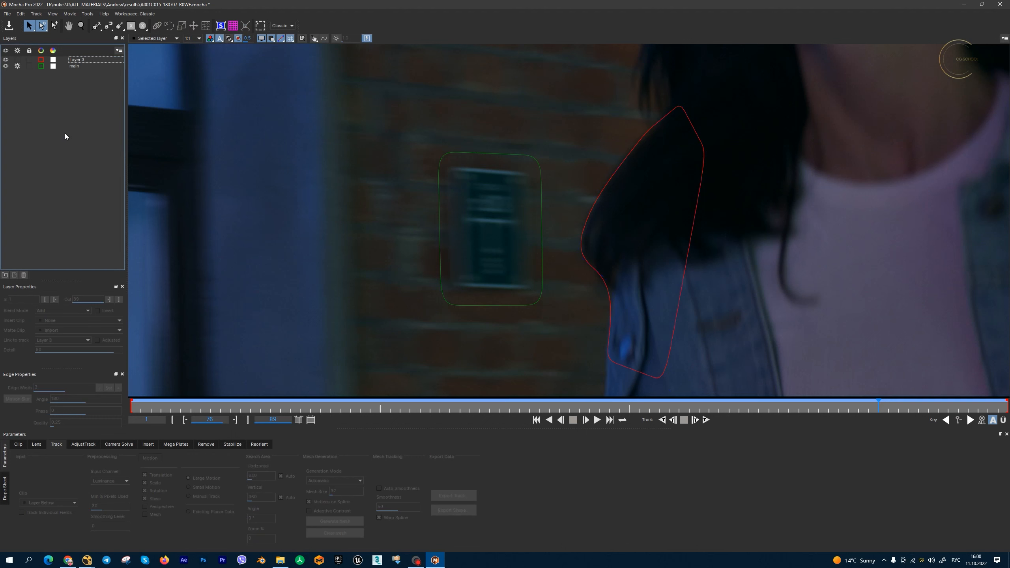
pyautogui.click(77, 60)
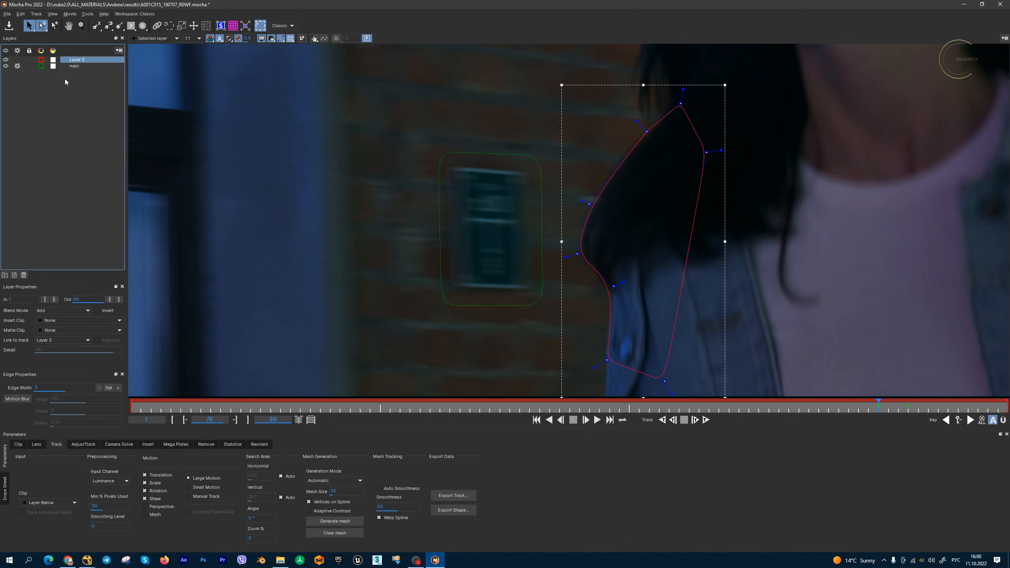
# Step: Track the main layer forward one frame at a time to frame 80, with the hair layer masking the occlusion
pyautogui.click(503, 305)
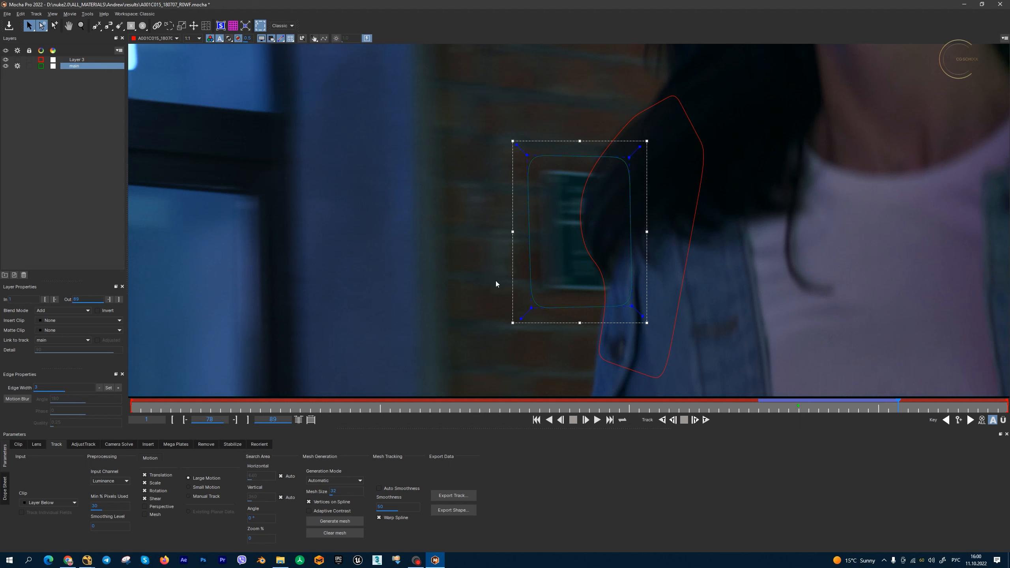
pyautogui.click(695, 421)
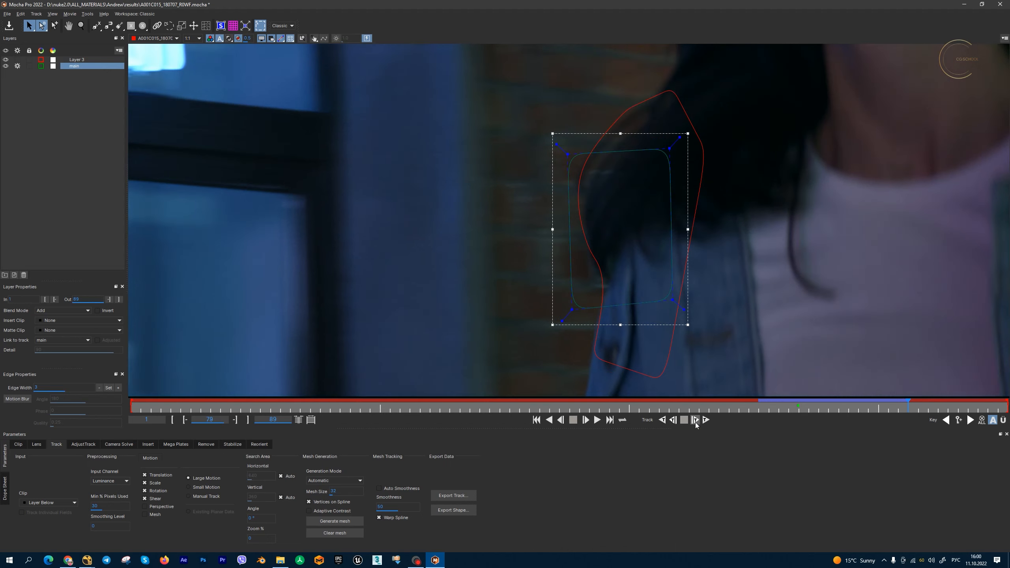
pyautogui.click(696, 422)
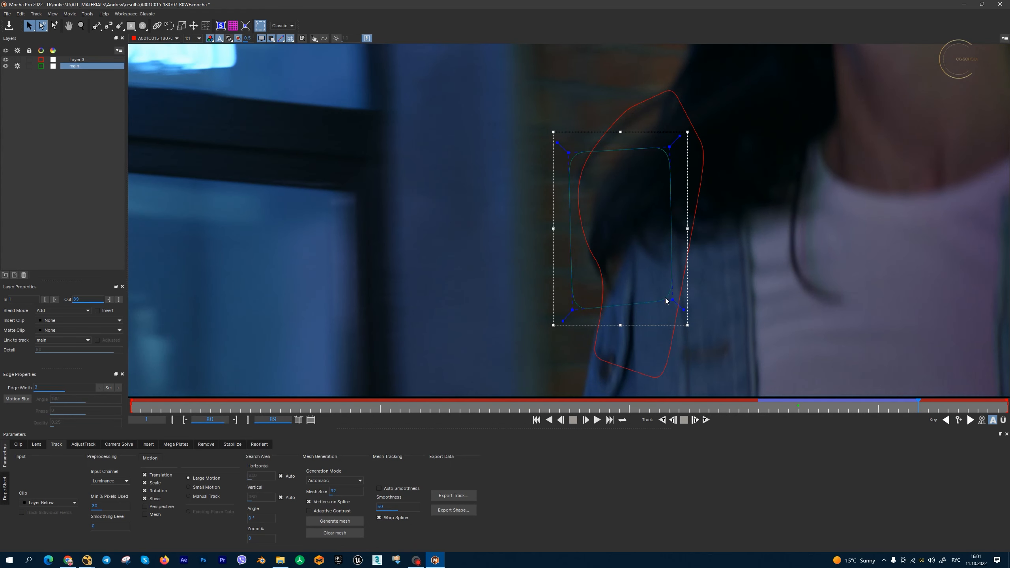
# Step: Go back to frame 68 and examine the main spline around the sign up close
pyautogui.press('z')
pyautogui.press('z')
pyautogui.press('z')
pyautogui.press('z')
pyautogui.press('z')
pyautogui.press('z')
pyautogui.press('z')
pyautogui.press('z')
pyautogui.press('z')
pyautogui.press('z')
pyautogui.press('z')
pyautogui.press('z')
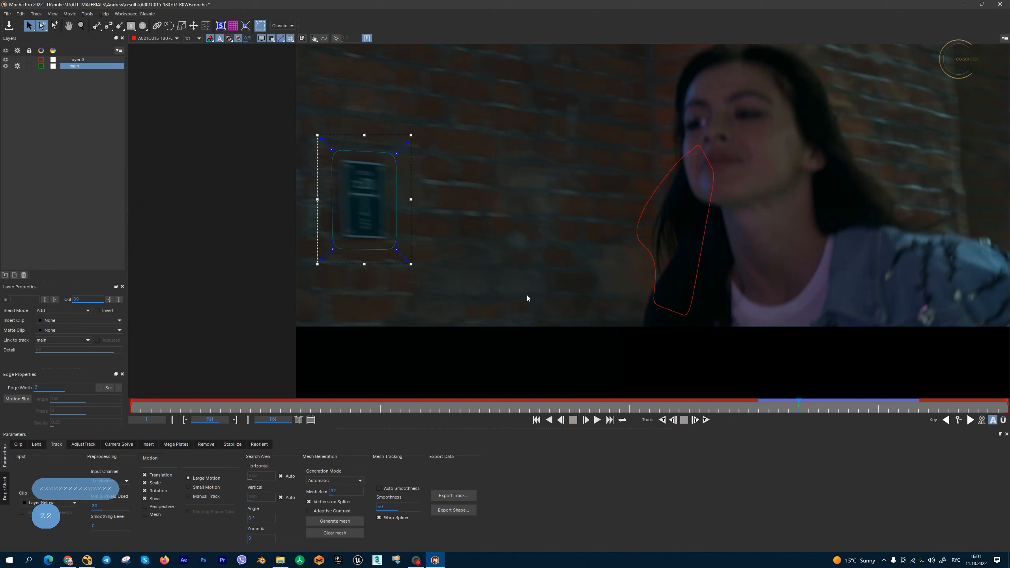
pyautogui.press('z')
pyautogui.moveTo(455, 222); pyautogui.dragTo(479, 150)
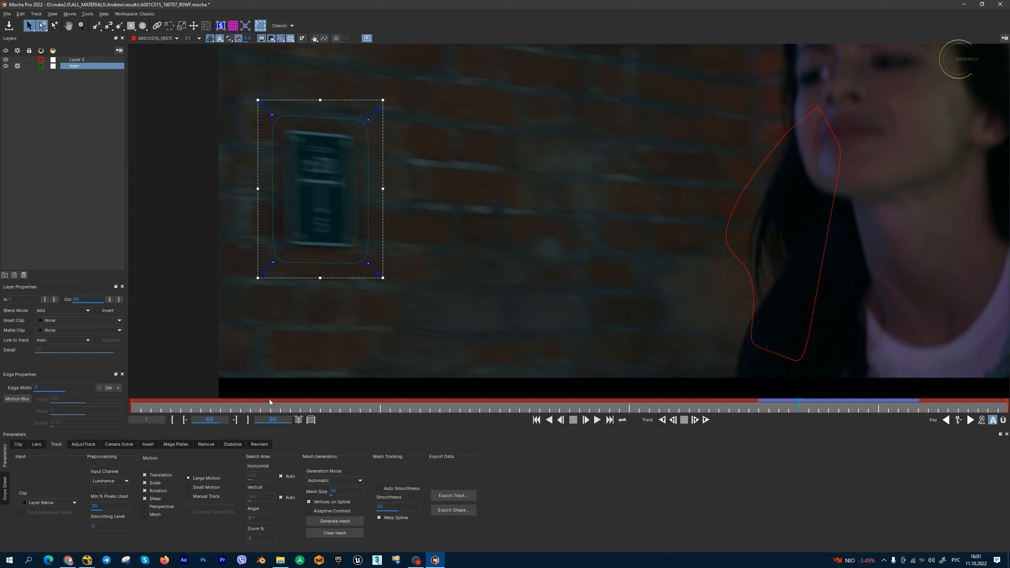
# Step: Examine the track preprocessing settings and the input channel options, keeping Luminance selected
pyautogui.click(103, 526)
pyautogui.click(126, 481)
pyautogui.click(127, 482)
pyautogui.click(65, 485)
pyautogui.click(128, 480)
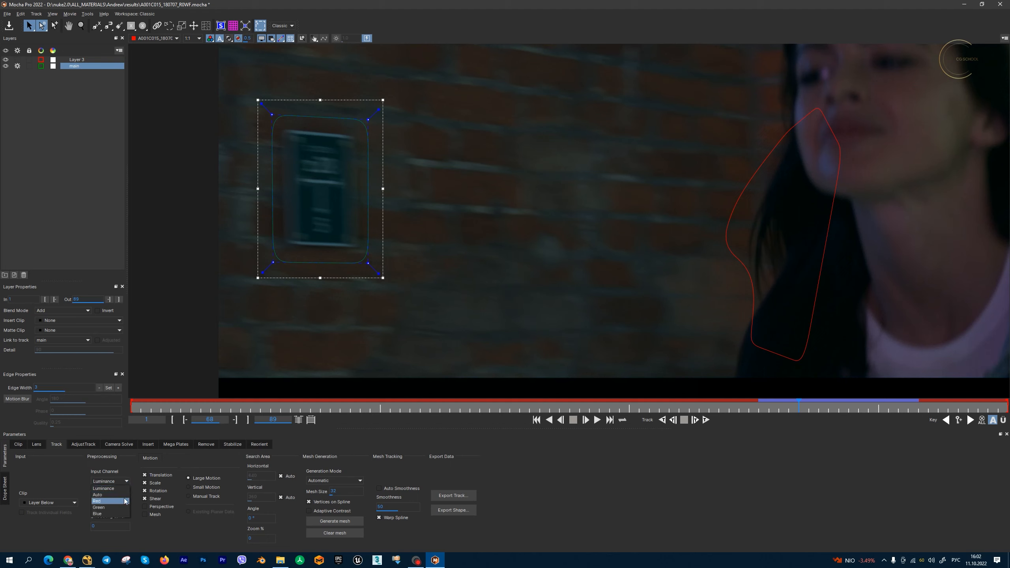
pyautogui.click(71, 480)
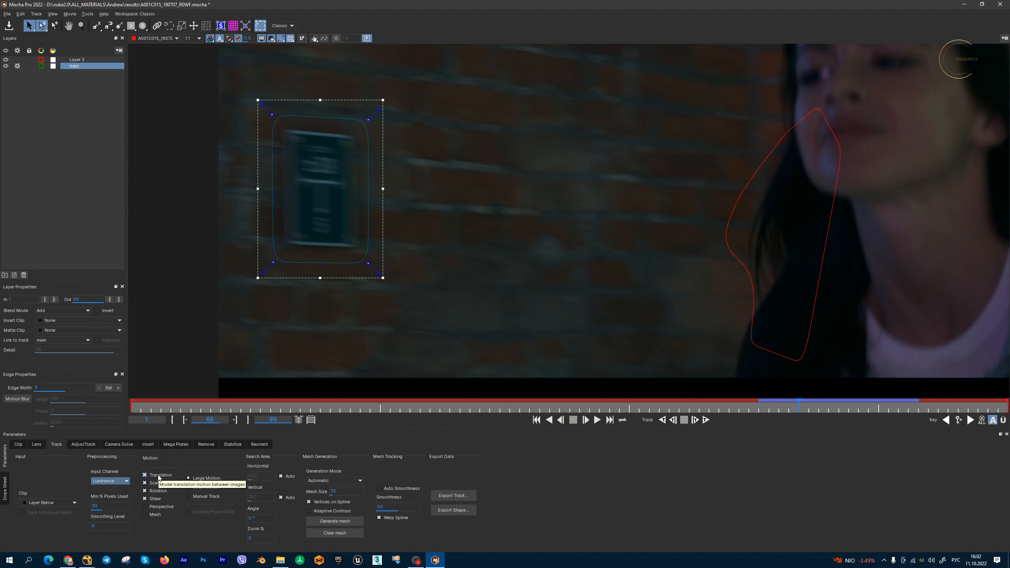
# Step: Try the main layer's motion model without Shear, and restore Translation, Scale, Rotation and Shear
pyautogui.press('z')
pyautogui.moveTo(457, 308); pyautogui.dragTo(434, 316)
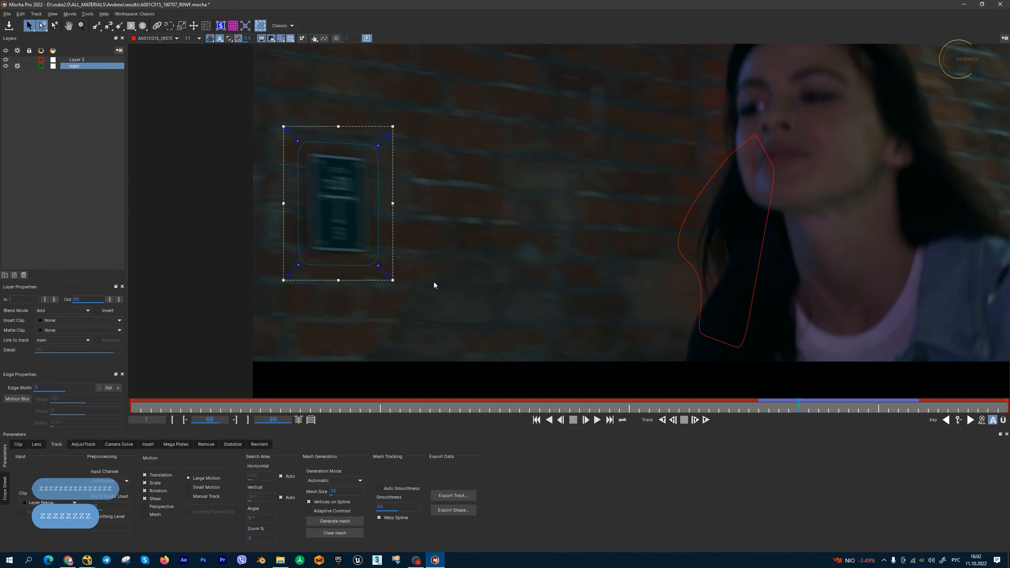
pyautogui.click(161, 498)
pyautogui.click(161, 490)
pyautogui.click(162, 482)
pyautogui.click(159, 492)
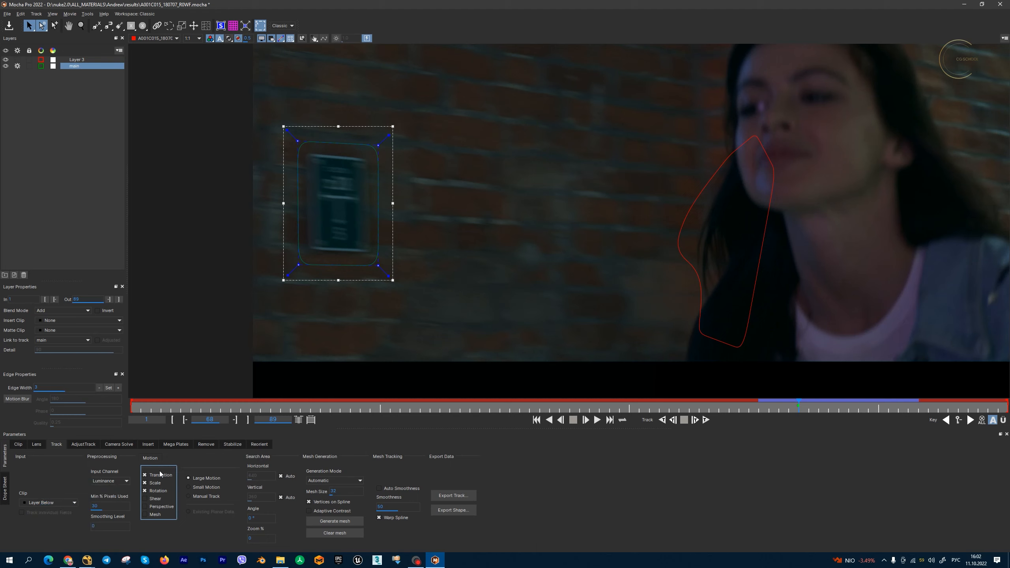
pyautogui.click(161, 499)
# Step: Try adding Perspective to the main layer's motion model, turn it off again, and review the search area settings
pyautogui.press('z')
pyautogui.moveTo(494, 246); pyautogui.dragTo(521, 245)
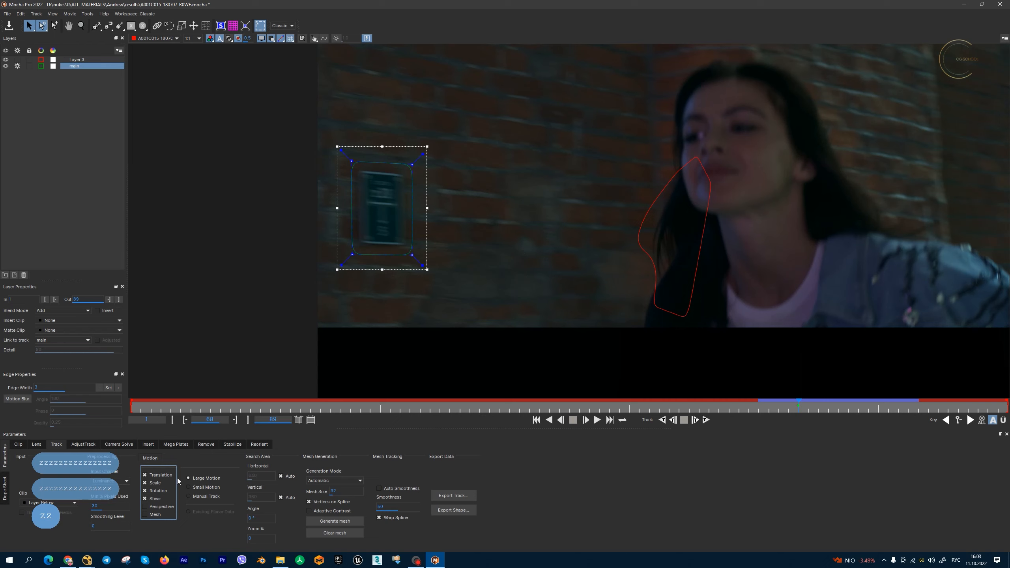
pyautogui.click(145, 507)
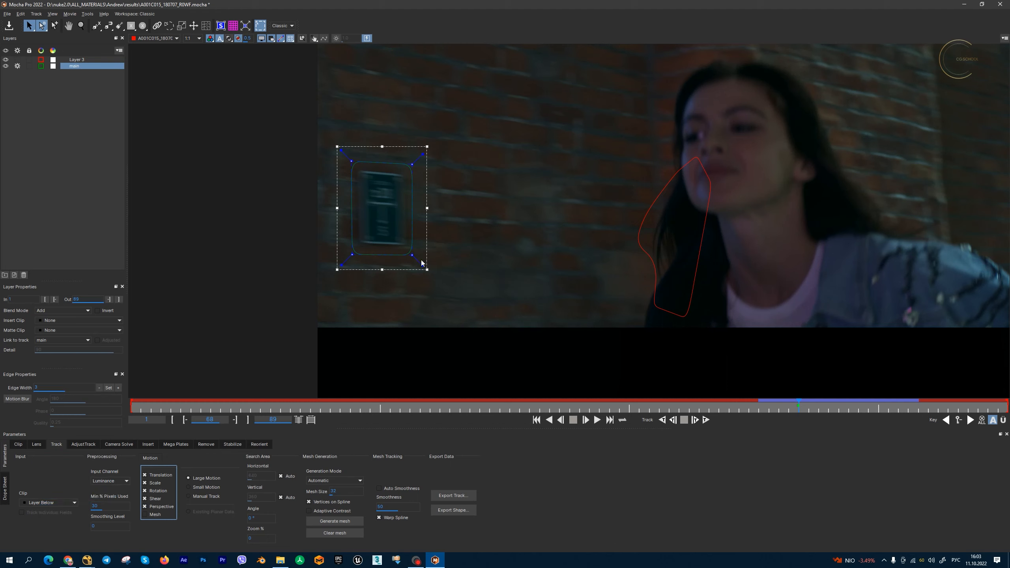
pyautogui.click(163, 507)
pyautogui.click(144, 474)
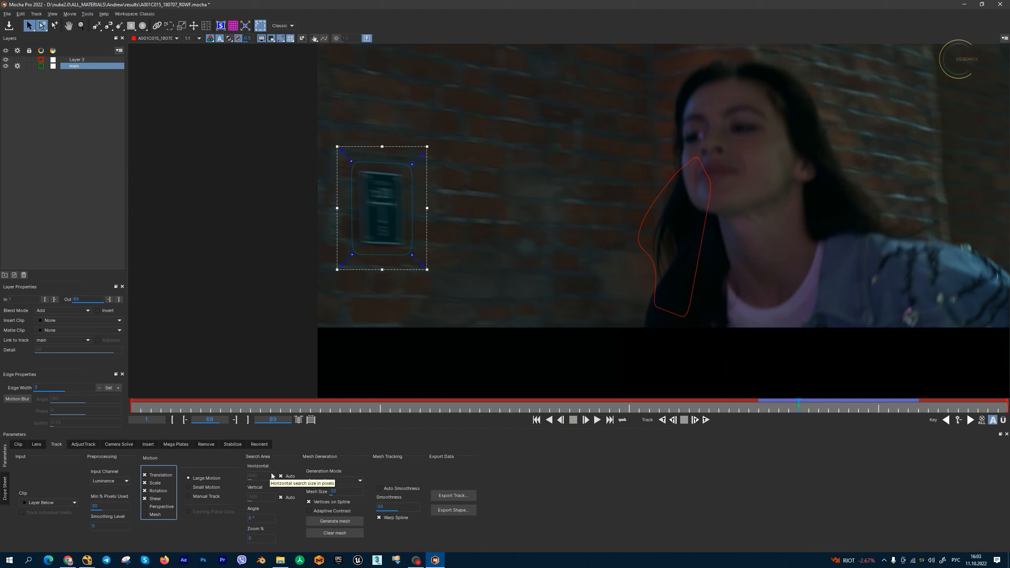
pyautogui.click(265, 518)
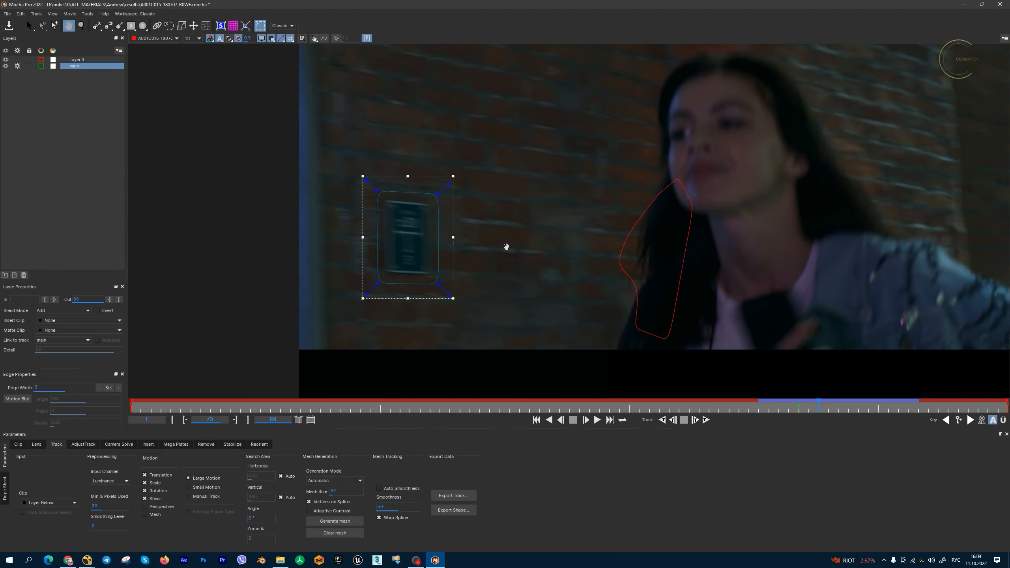
# Step: Return to frame 68, show the main layer's planar surface, and inspect it around the sign
pyautogui.moveTo(506, 246); pyautogui.dragTo(428, 277)
pyautogui.click(798, 410)
pyautogui.press('z')
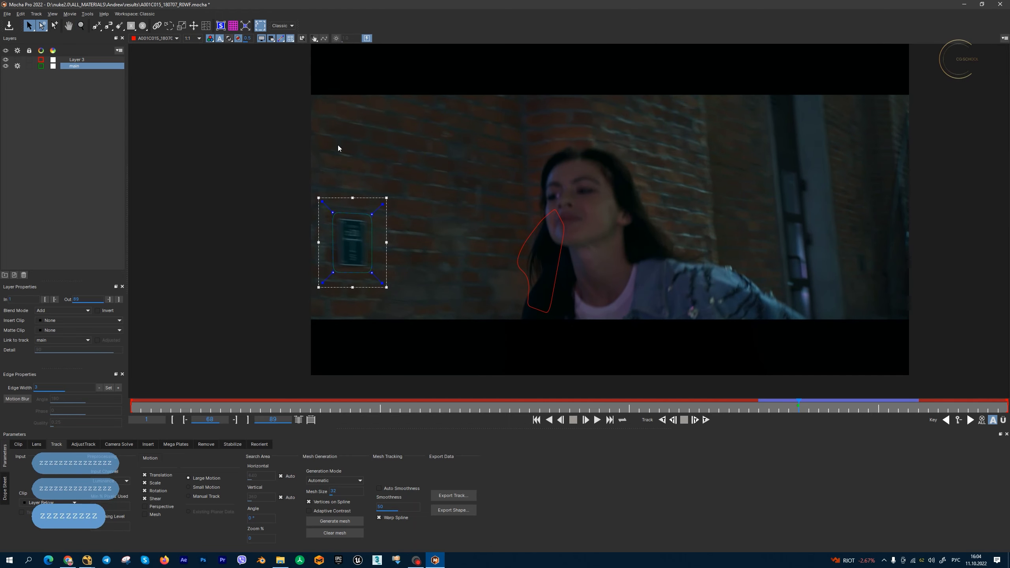
pyautogui.click(221, 26)
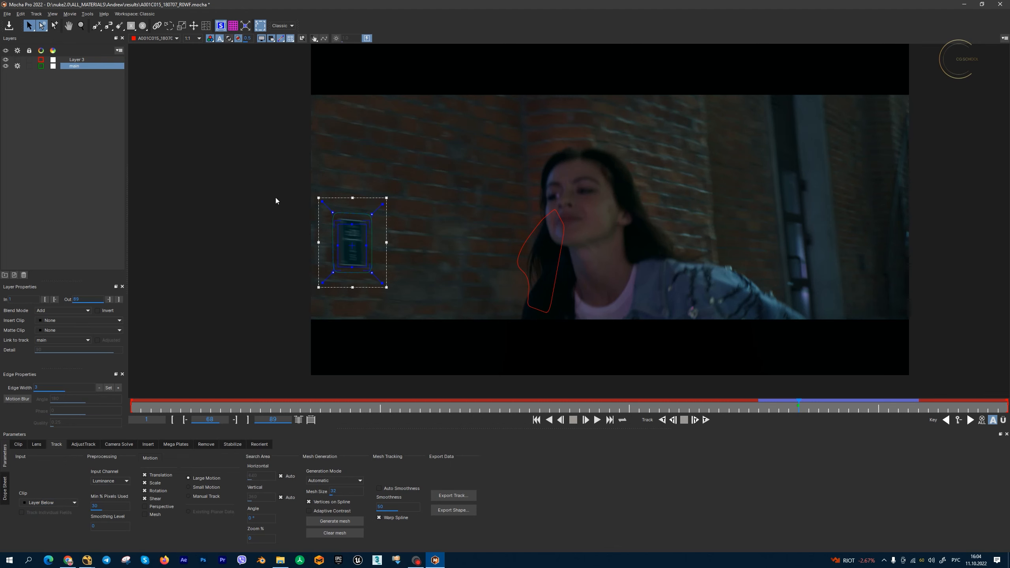
pyautogui.press('z')
pyautogui.moveTo(503, 255); pyautogui.dragTo(469, 100)
pyautogui.press('z')
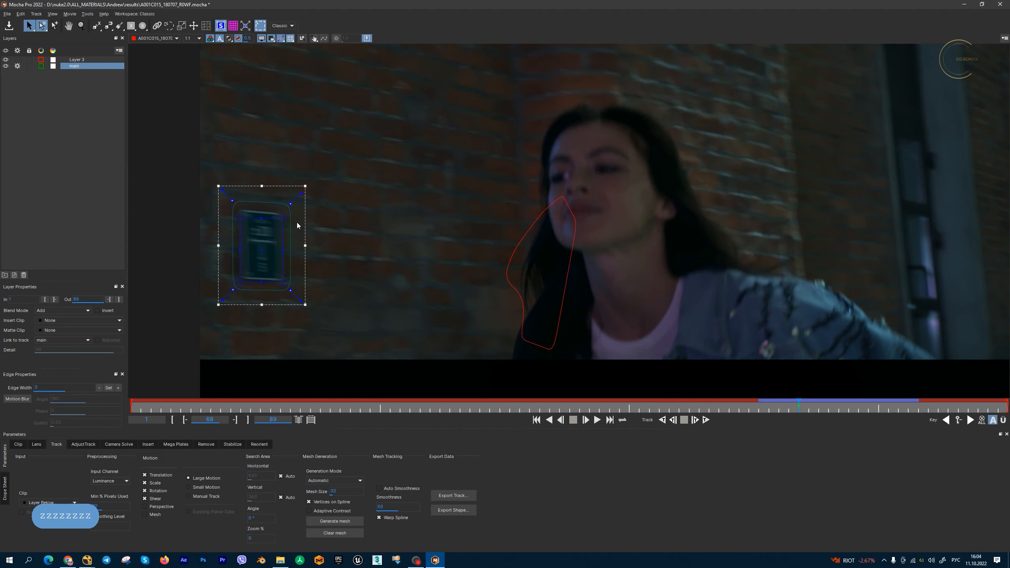
pyautogui.press('z')
pyautogui.moveTo(397, 218); pyautogui.dragTo(386, 305)
pyautogui.press('z')
pyautogui.press('z')
pyautogui.moveTo(390, 196); pyautogui.dragTo(379, 209)
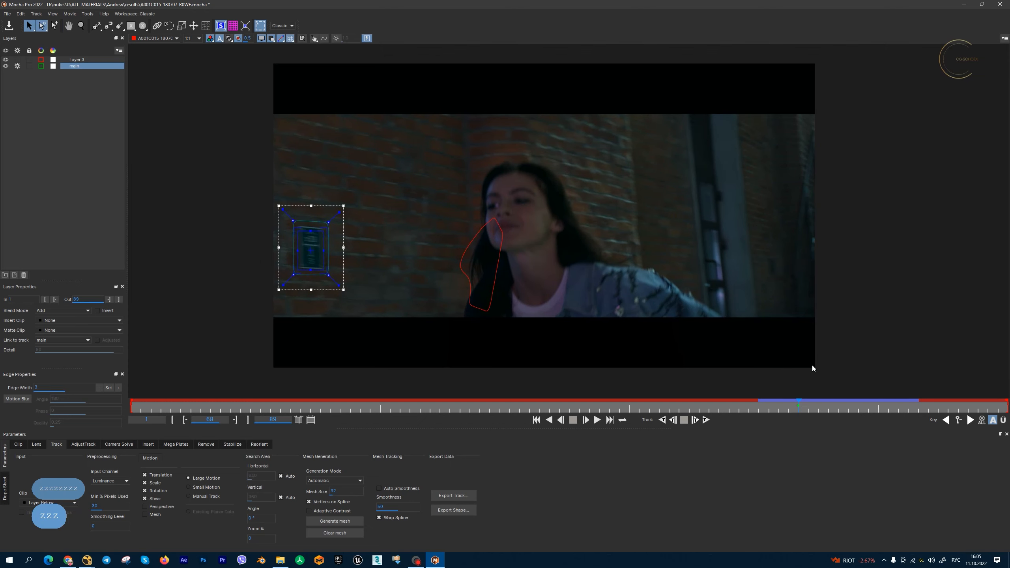
# Step: Align the main layer's planar surface to the full image at frame 68 and check its motion through frame 79
pyautogui.click(245, 26)
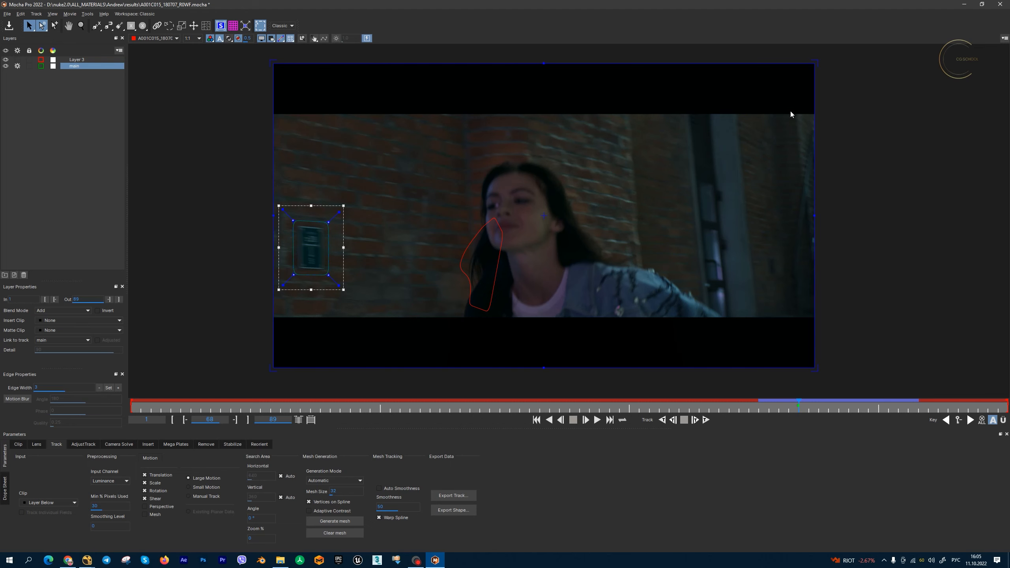
pyautogui.click(788, 407)
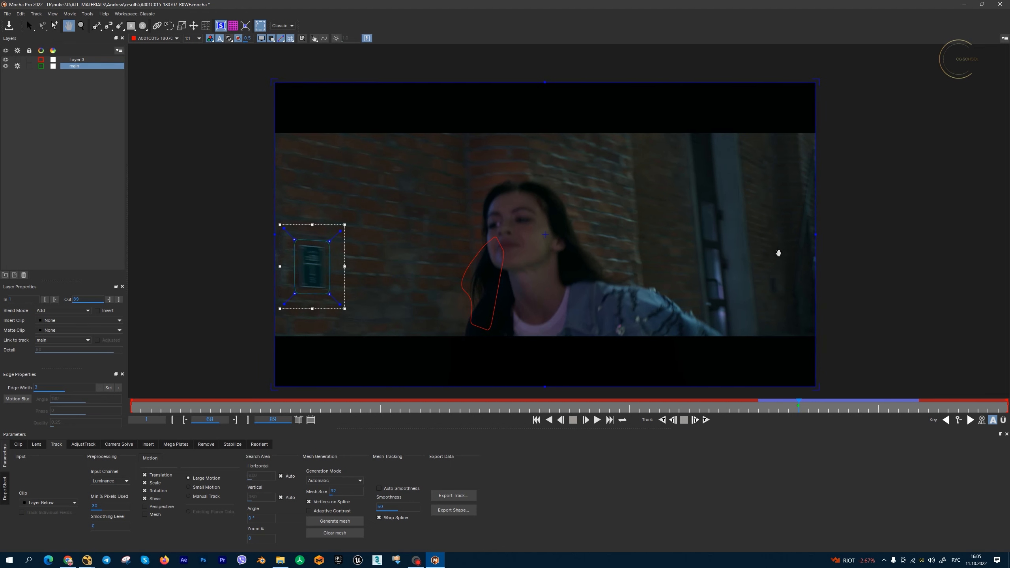
pyautogui.moveTo(771, 408); pyautogui.dragTo(796, 411)
pyautogui.moveTo(807, 412); pyautogui.dragTo(906, 414)
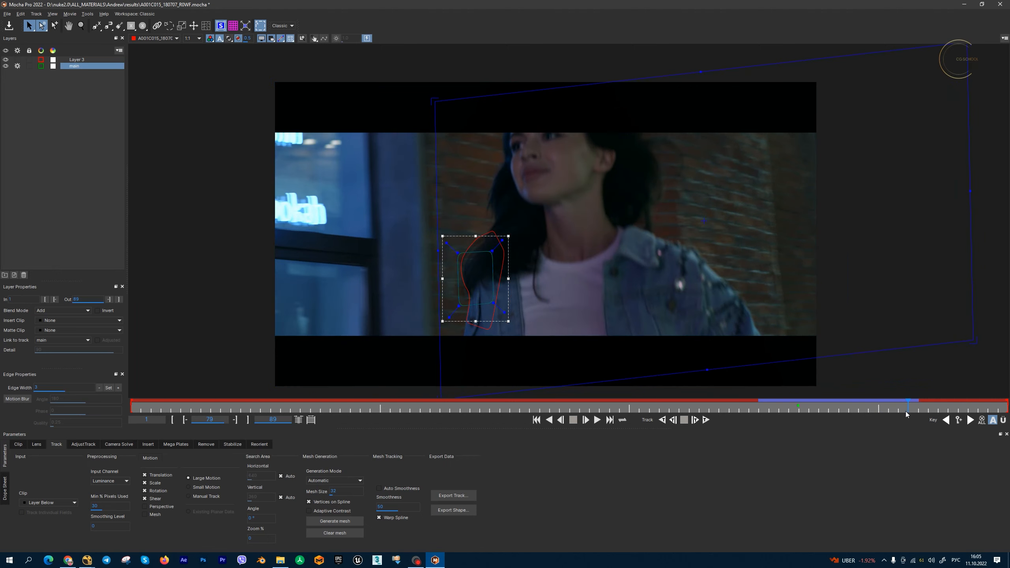
pyautogui.press('z')
pyautogui.moveTo(475, 276); pyautogui.dragTo(485, 354)
pyautogui.press('z')
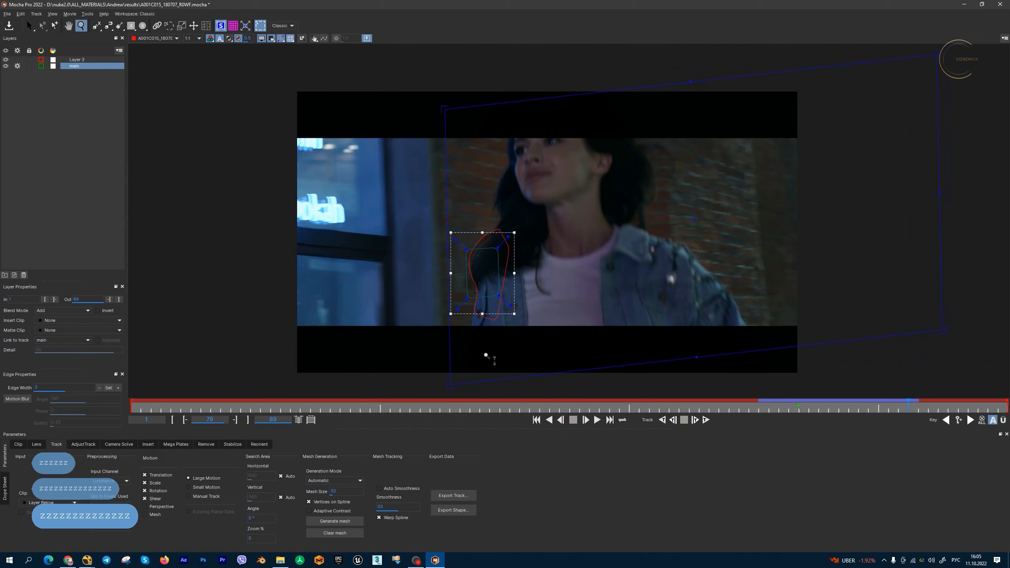
pyautogui.click(798, 410)
pyautogui.moveTo(722, 275); pyautogui.dragTo(667, 270)
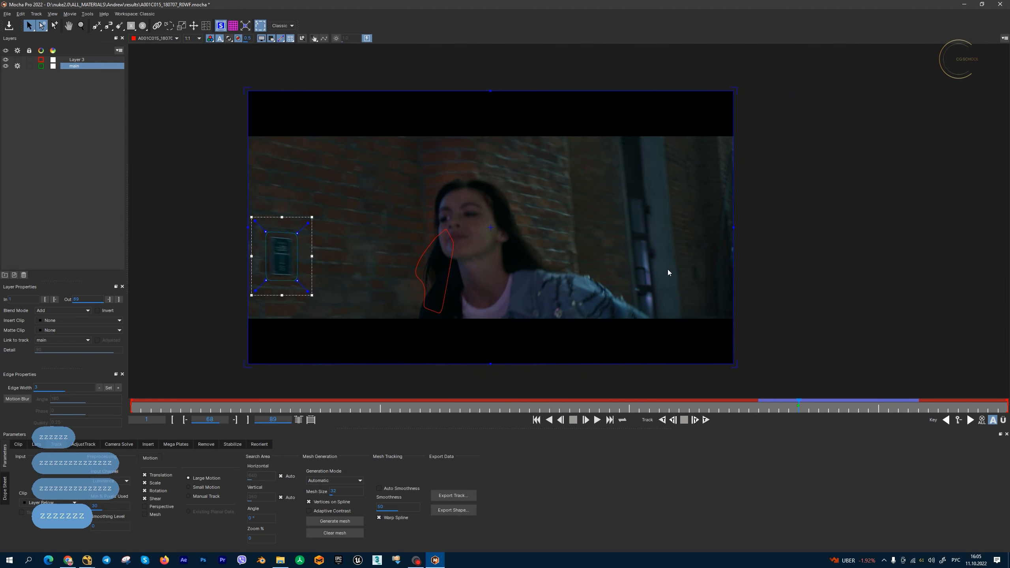
# Step: Export the main layer's tracking data in the Nuke Corner Pin (*.nk) format to the clipboard
pyautogui.click(470, 496)
pyautogui.click(599, 267)
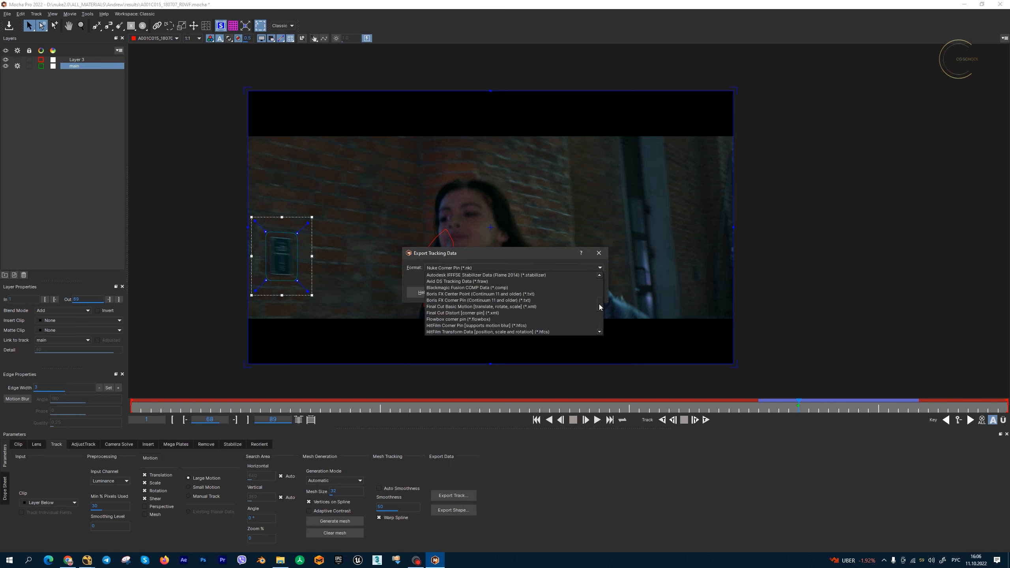
pyautogui.moveTo(596, 299); pyautogui.dragTo(593, 277)
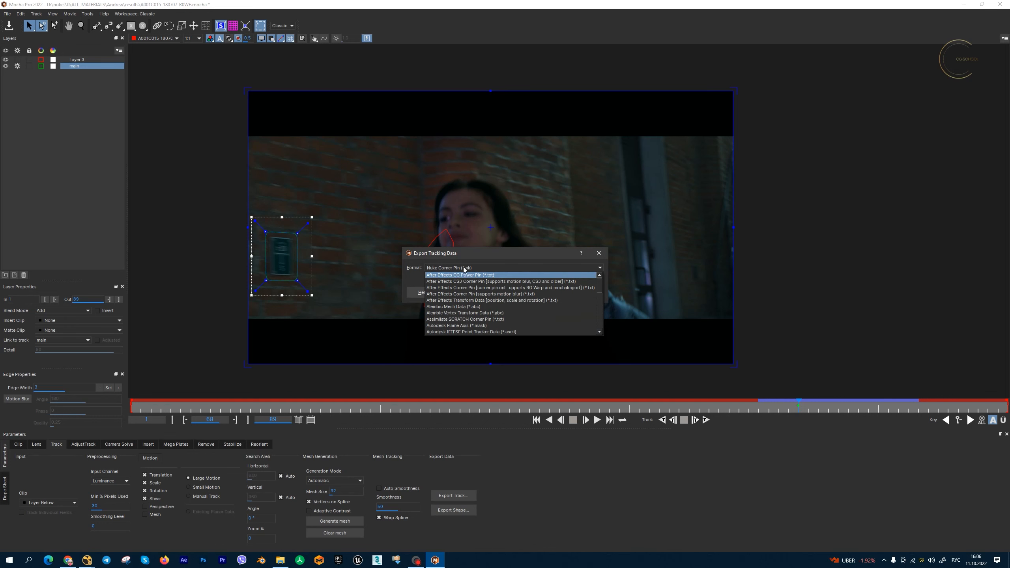
pyautogui.scroll(-3, 522, 308)
pyautogui.scroll(-4, 535, 295)
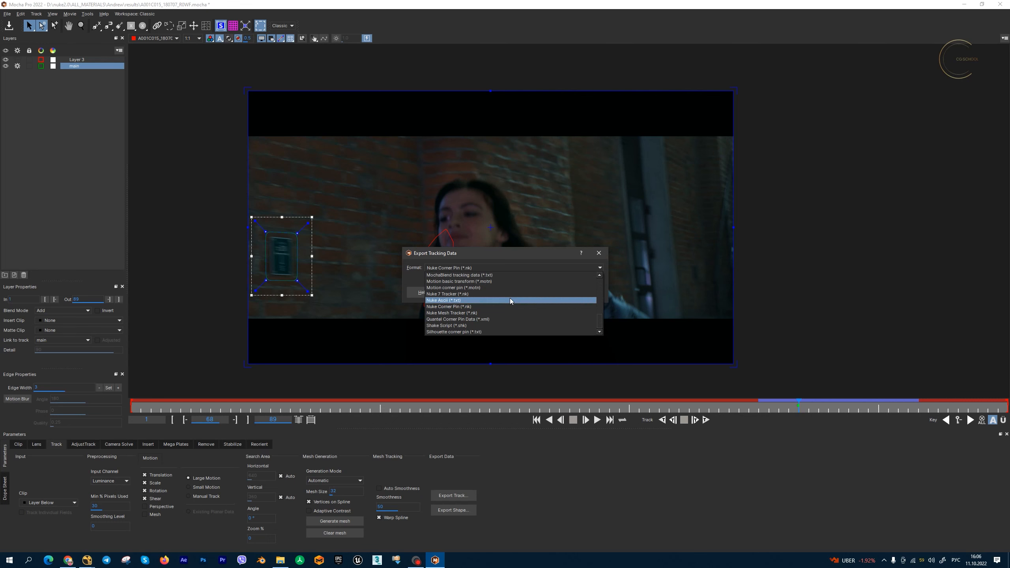
pyautogui.click(496, 306)
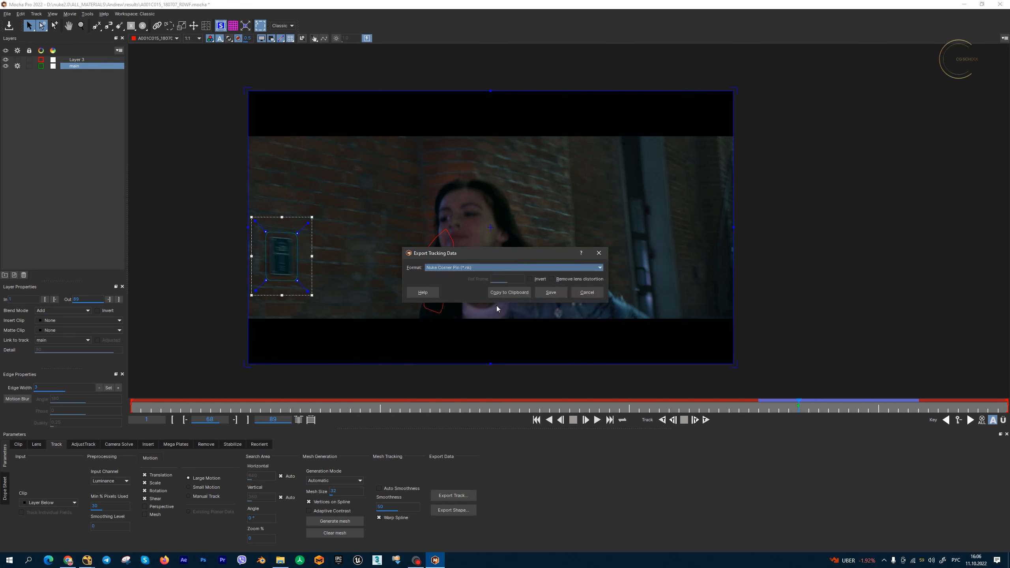
pyautogui.moveTo(526, 256); pyautogui.dragTo(543, 311)
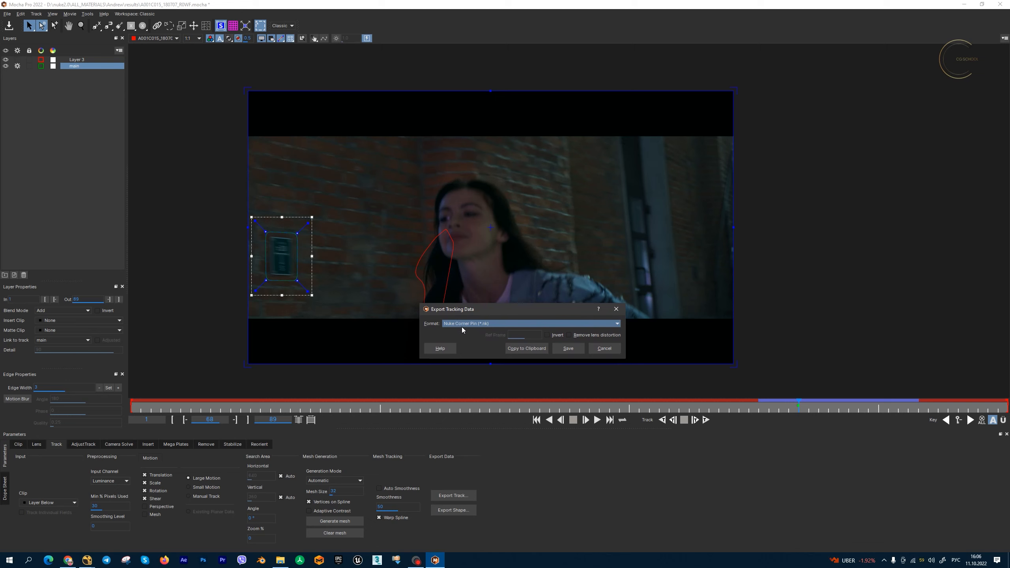
pyautogui.click(536, 348)
# Step: Switch to NukeX, paste the corner pin node into the Node Graph beside Mocha Pro1, and open its properties
pyautogui.moveTo(88, 561)
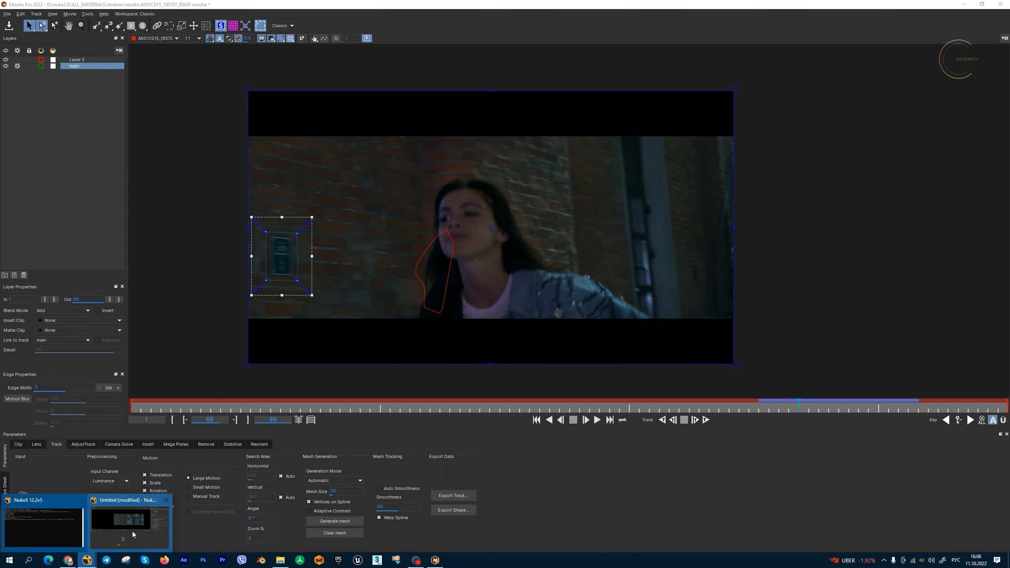
pyautogui.click(133, 531)
pyautogui.hotkey('ctrl', 'v')
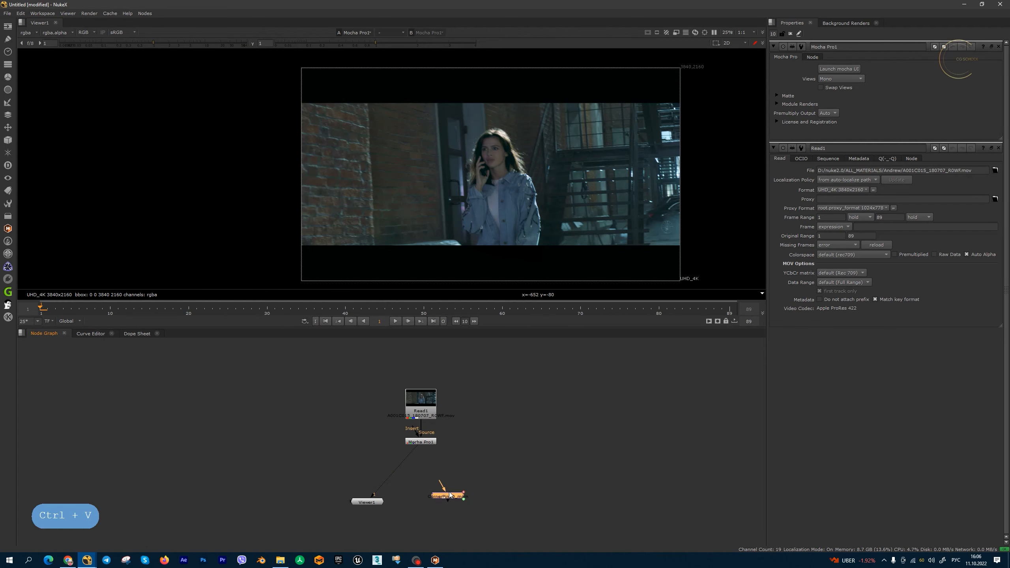
pyautogui.doubleClick(494, 452)
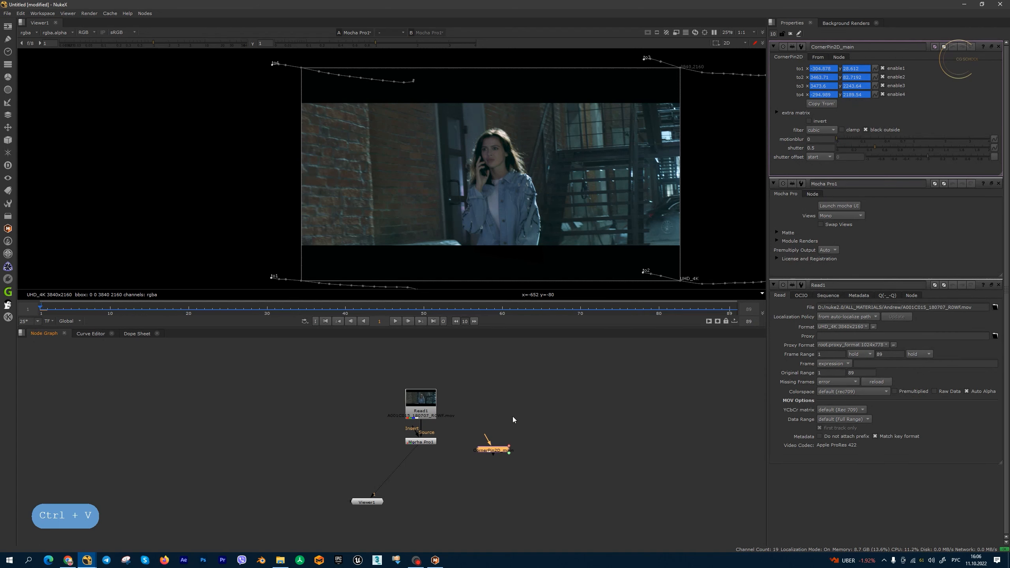
# Step: Step back and forth through the frames around 68 and 69 in the enlarged viewer to examine the sign's motion
pyautogui.moveTo(531, 313); pyautogui.dragTo(547, 313)
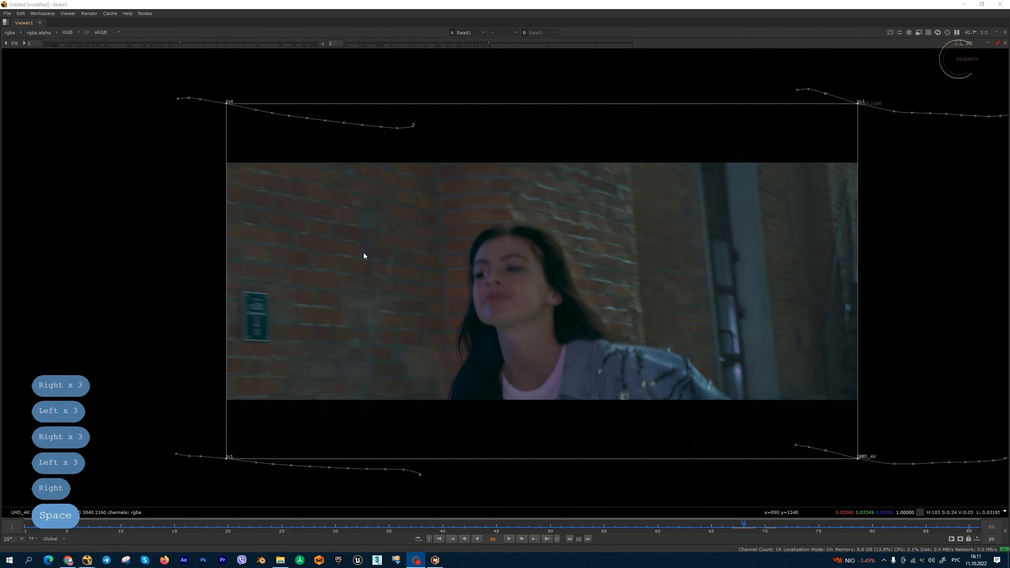
pyautogui.scroll(3, 274, 140)
pyautogui.scroll(1, 272, 147)
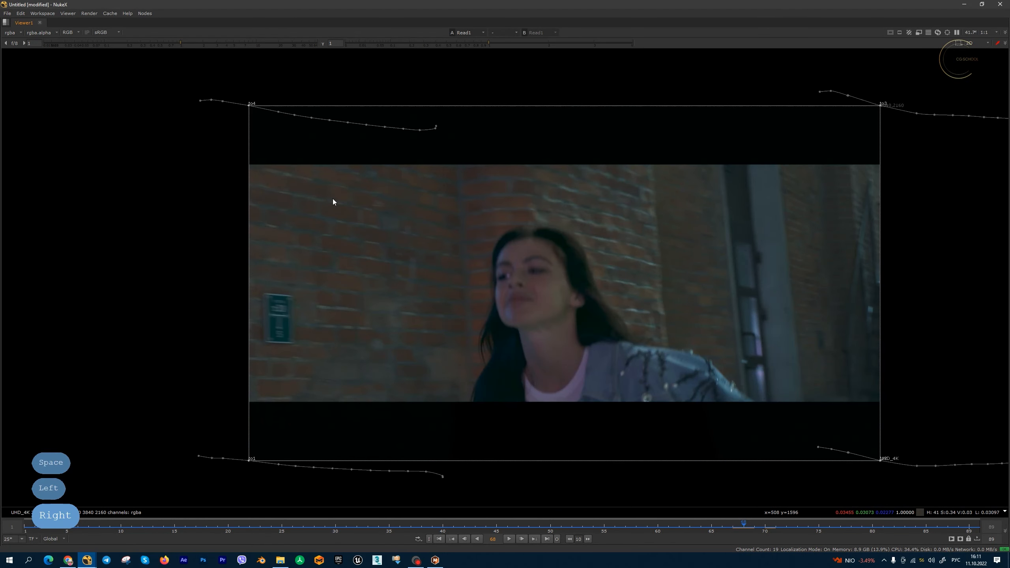
pyautogui.moveTo(326, 202); pyautogui.dragTo(303, 184)
pyautogui.scroll(1, 316, 203)
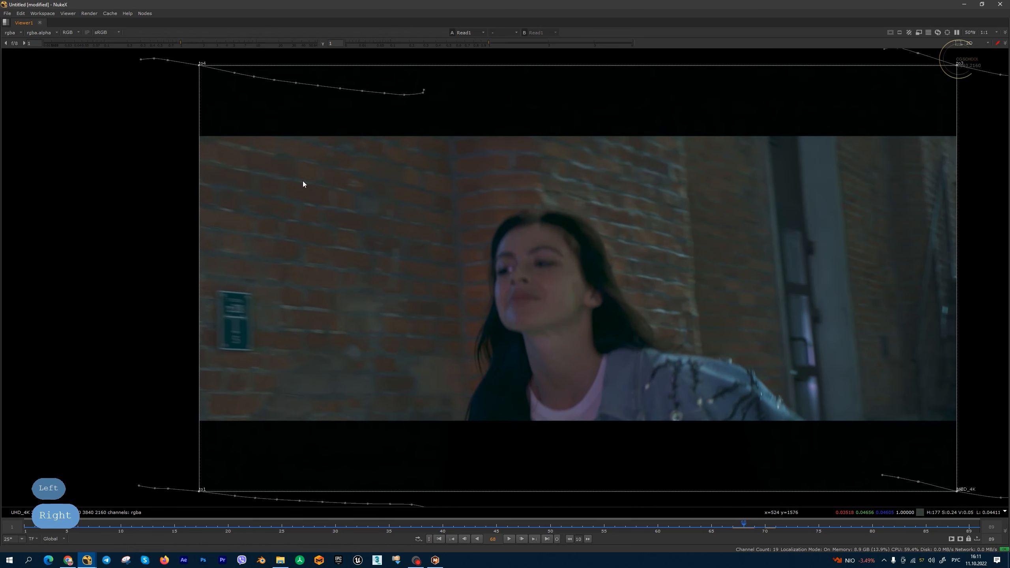
pyautogui.press('Right')
pyautogui.press('Right')
pyautogui.press('Left')
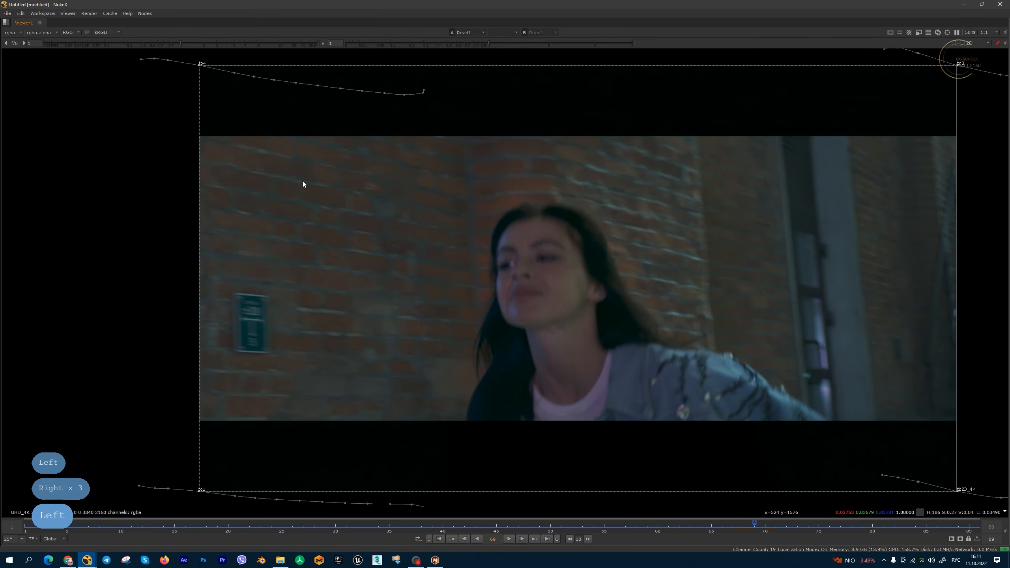
pyautogui.press('Left')
pyautogui.press('Left')
pyautogui.press('Right')
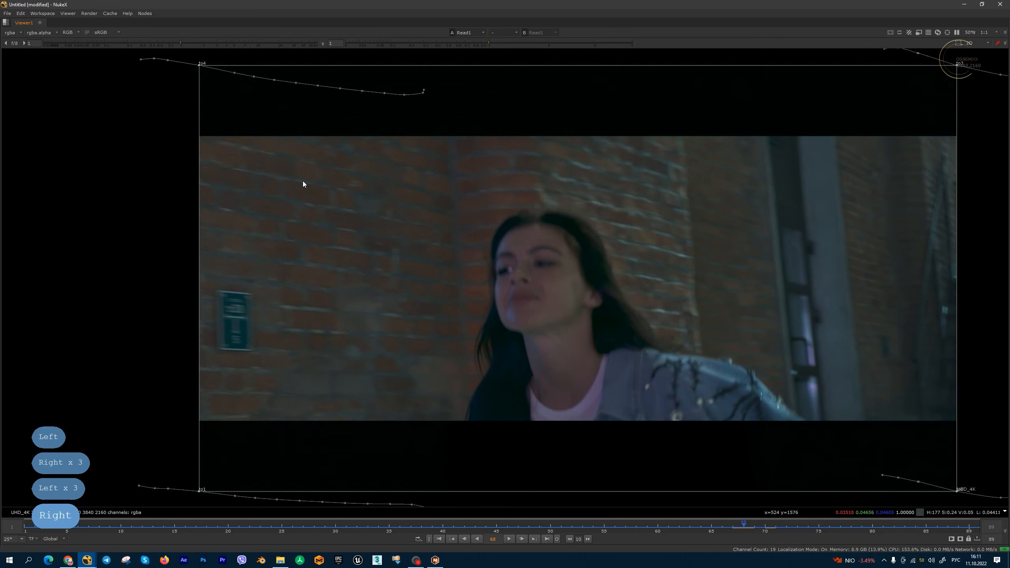
pyautogui.press('Right')
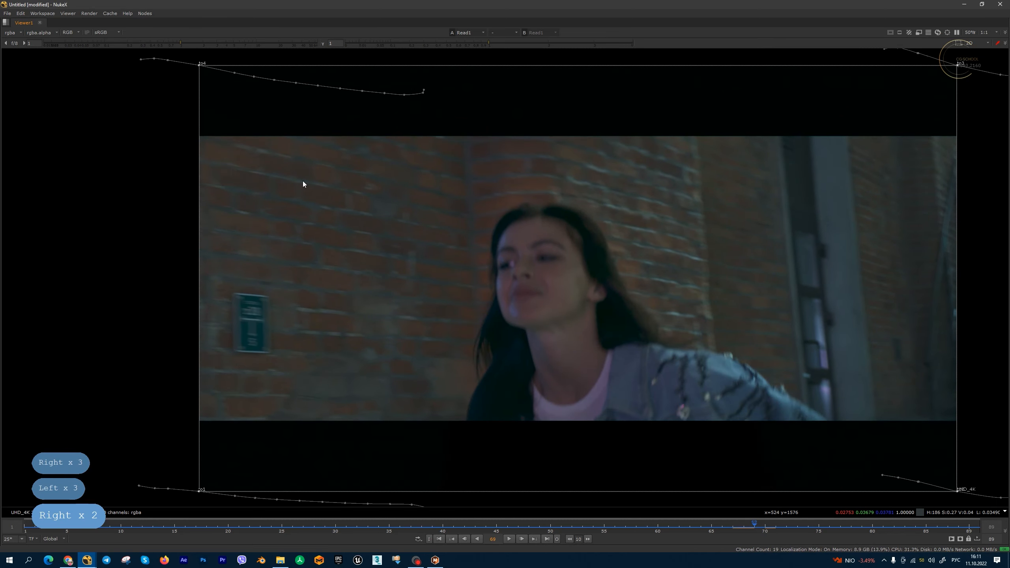
pyautogui.scroll(2, 196, 73)
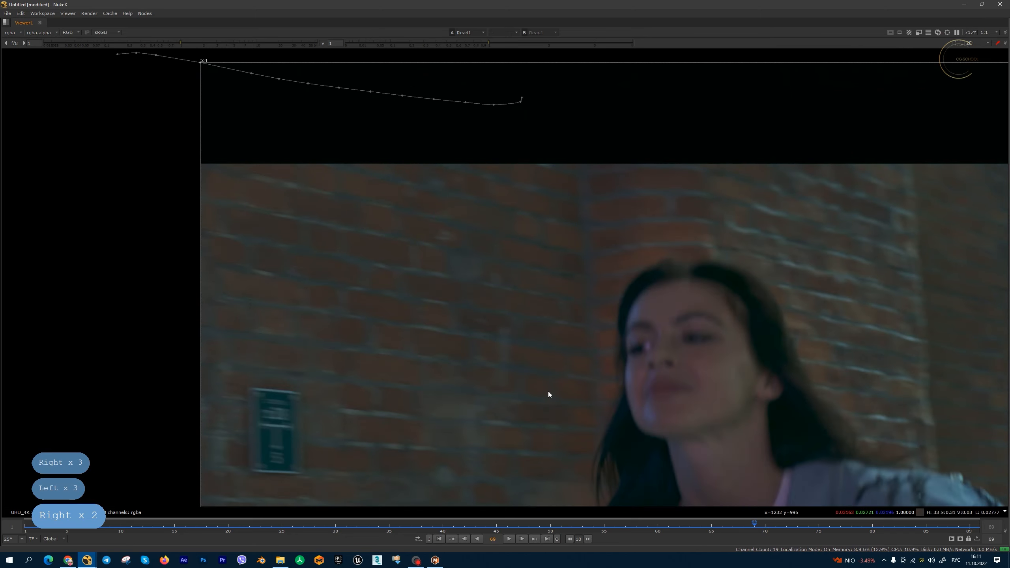
pyautogui.click(746, 529)
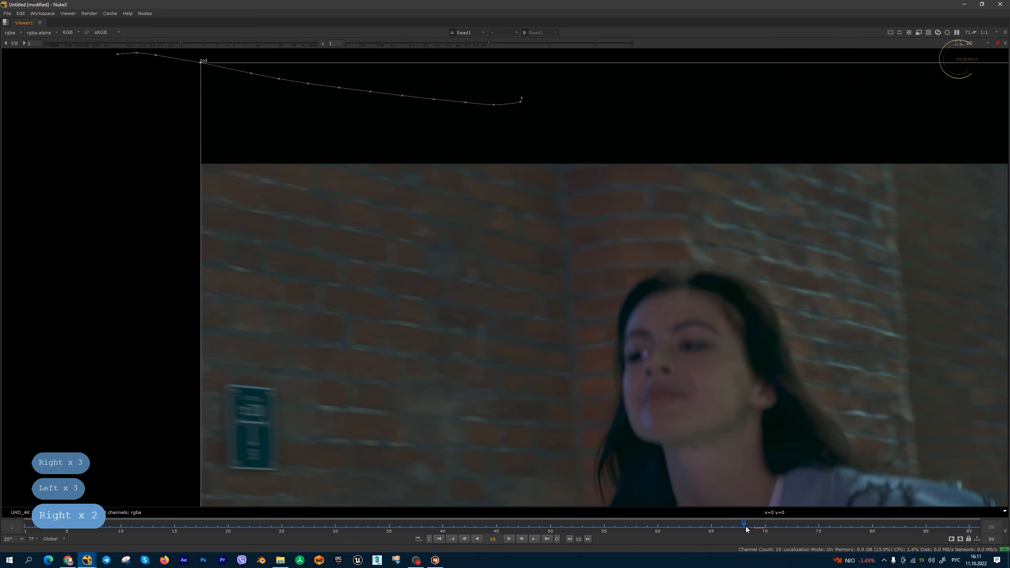
pyautogui.scroll(-2, 709, 416)
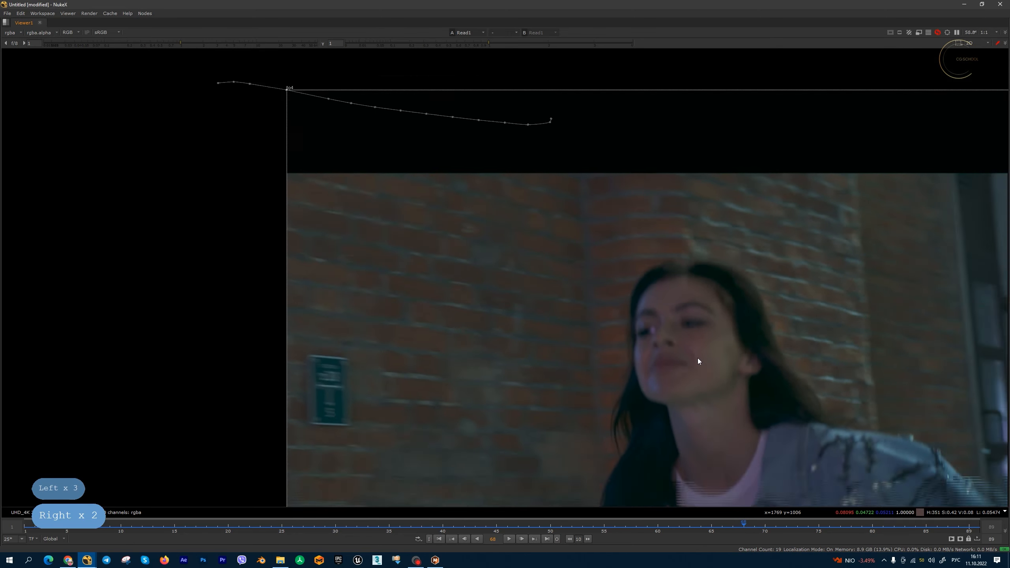
pyautogui.press('Right')
pyautogui.press('Left')
pyautogui.press('Right')
pyautogui.press('Left')
pyautogui.press('Right')
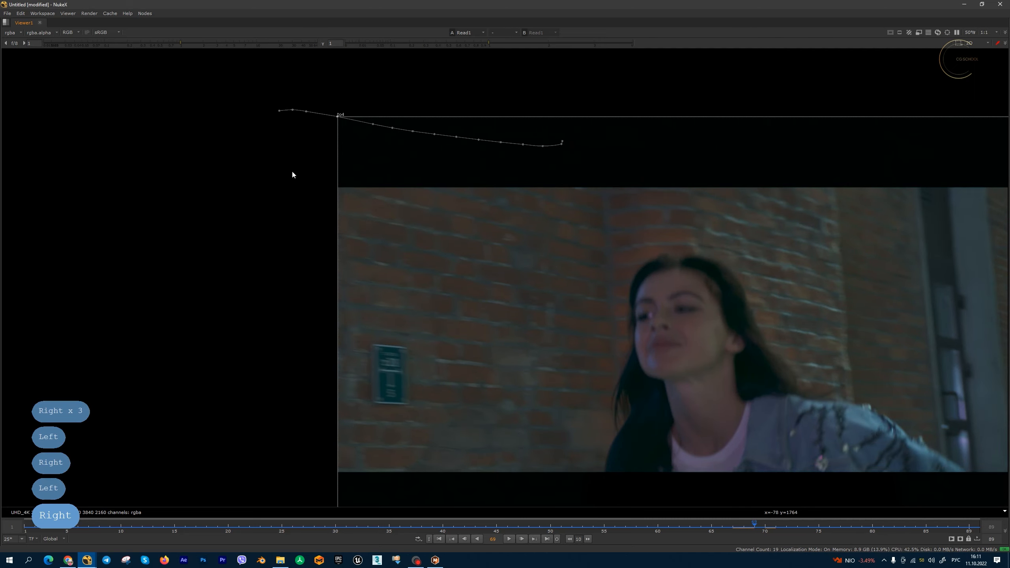
# Step: Examine the corner pin's to4 point and its motion path at the image's upper-left corner on frame 69
pyautogui.scroll(4, 359, 100)
pyautogui.scroll(5, 332, 146)
pyautogui.scroll(-12, 317, 177)
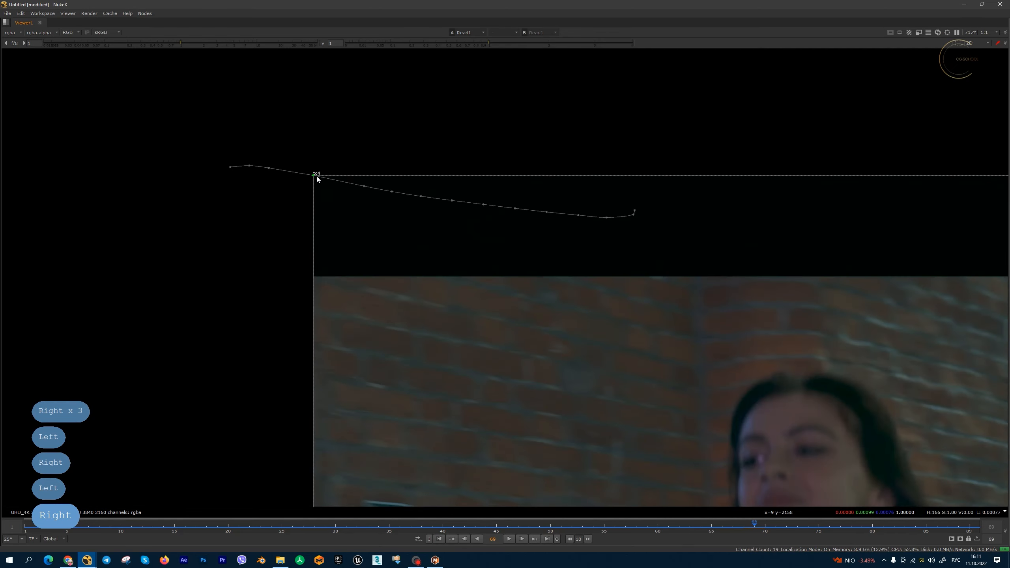
pyautogui.scroll(8, 634, 180)
pyautogui.scroll(-6, 587, 185)
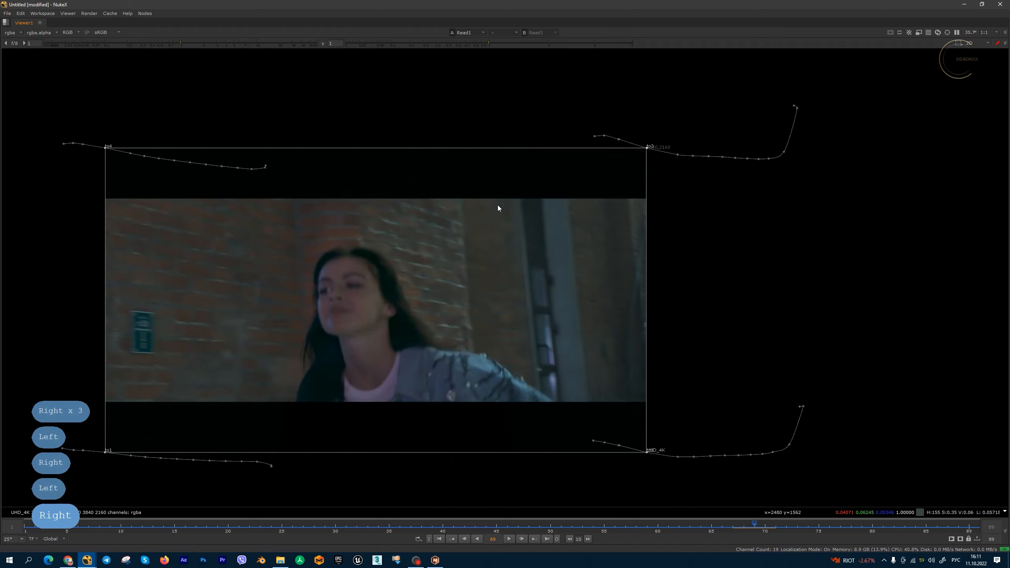
pyautogui.scroll(9, 360, 155)
pyautogui.scroll(-7, 344, 150)
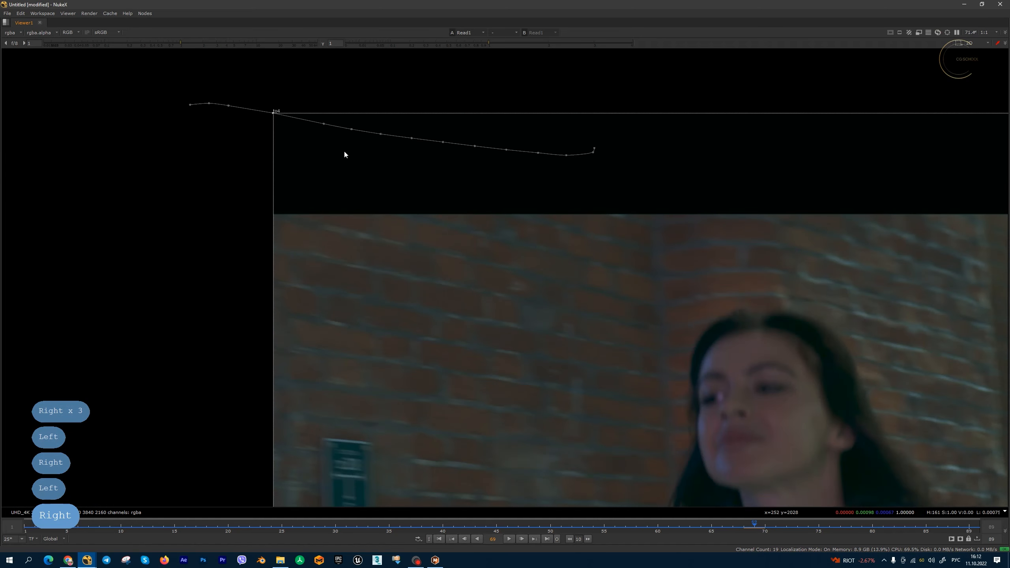
# Step: Step through frames 66 to 68 and compare the corner pin points with the image corners
pyautogui.press('Left')
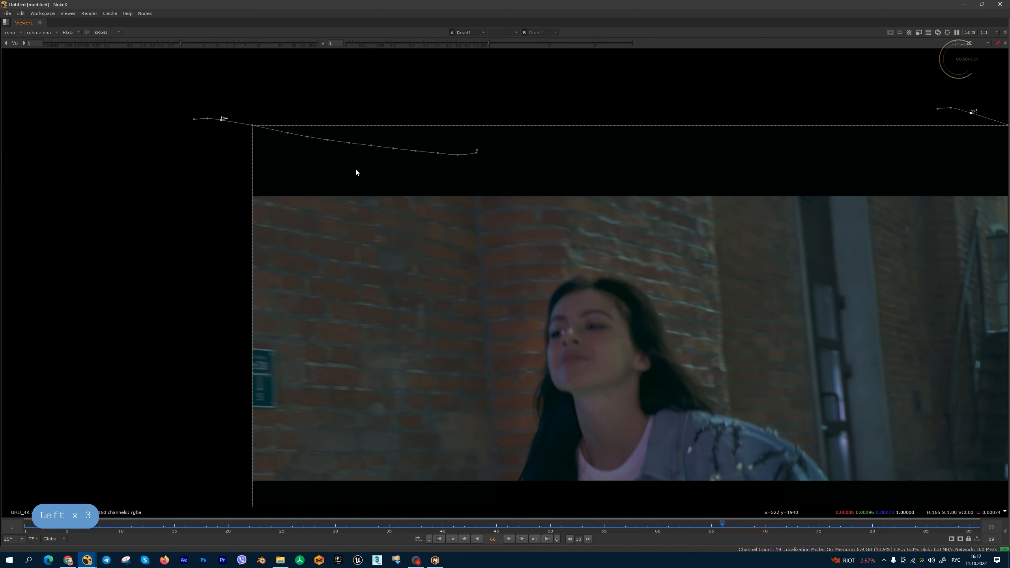
pyautogui.press('Left')
pyautogui.press('Left')
pyautogui.press('Right')
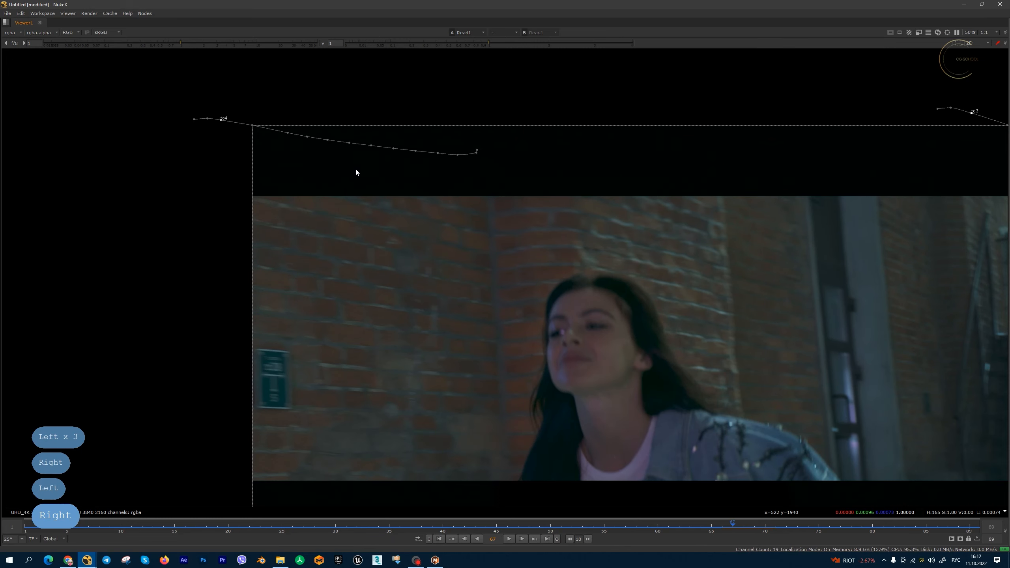
pyautogui.press('Right')
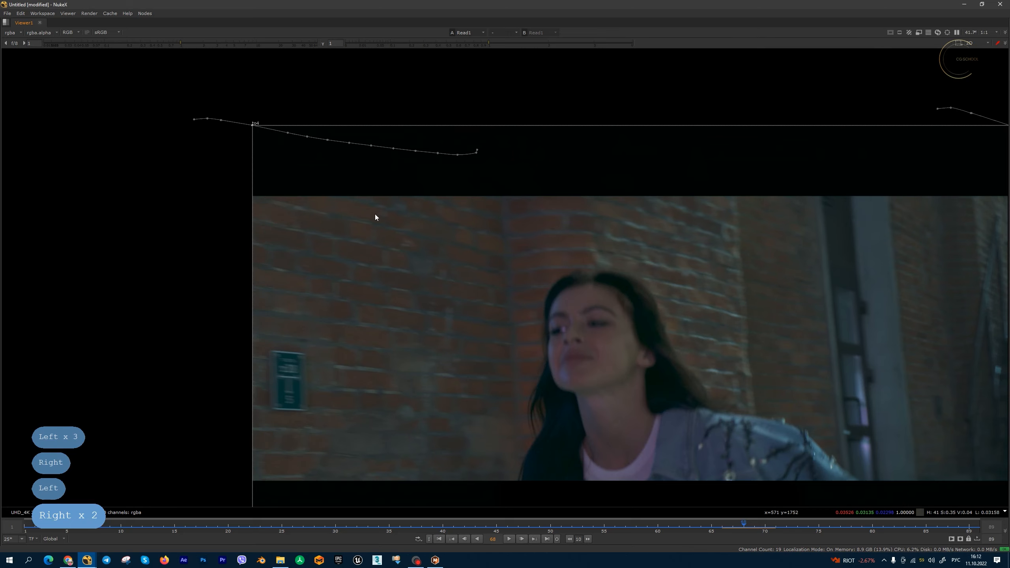
pyautogui.scroll(-3, 374, 214)
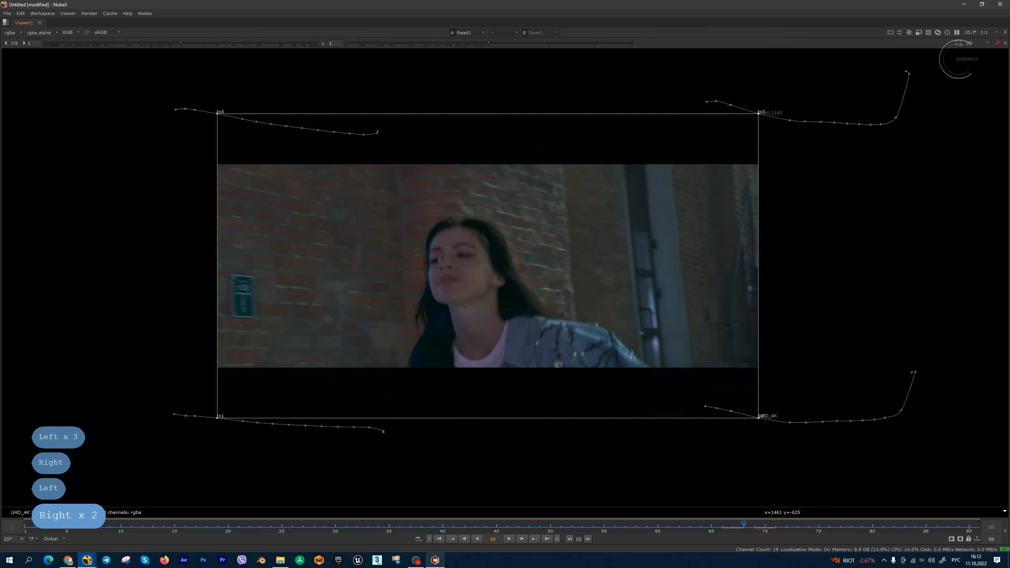
# Step: Switch to Mocha Pro and compare frames 66 and 67, watching the wall sign and the main layer's surface
pyautogui.click(435, 560)
pyautogui.press('z')
pyautogui.moveTo(431, 298); pyautogui.dragTo(481, 286)
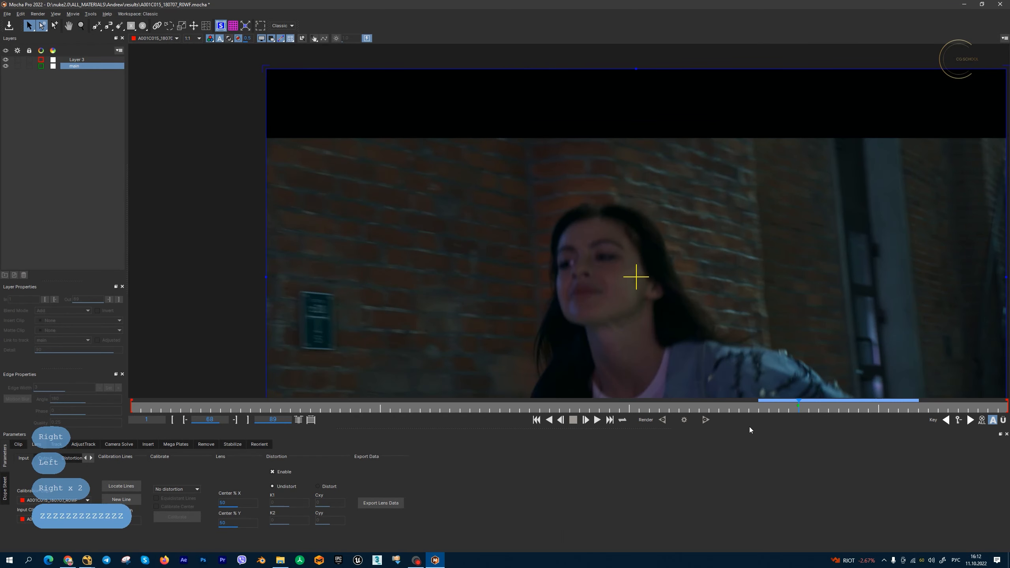
pyautogui.click(789, 411)
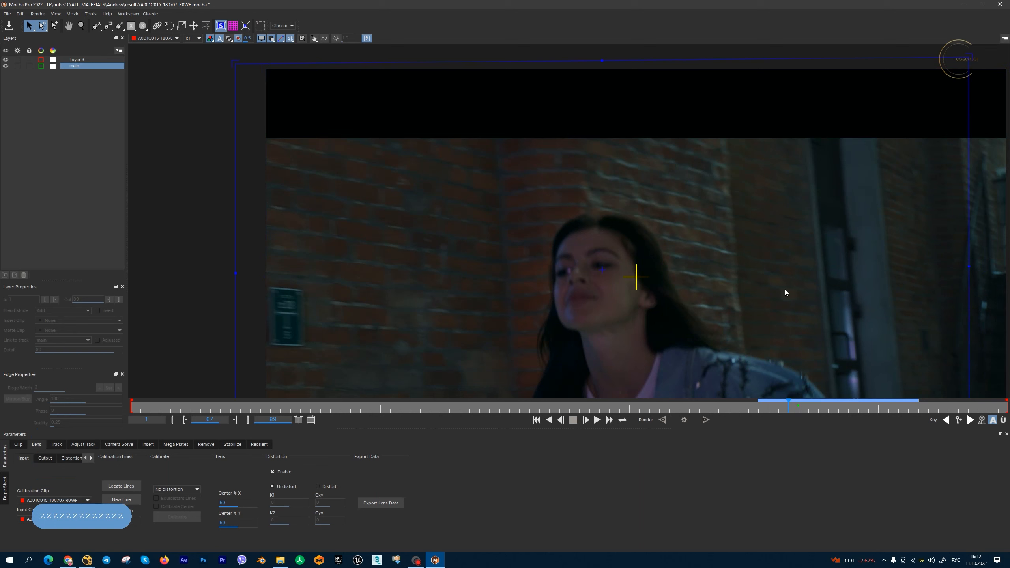
pyautogui.hotkey('ctrl', 'Left')
pyautogui.hotkey('ctrl', 'Right')
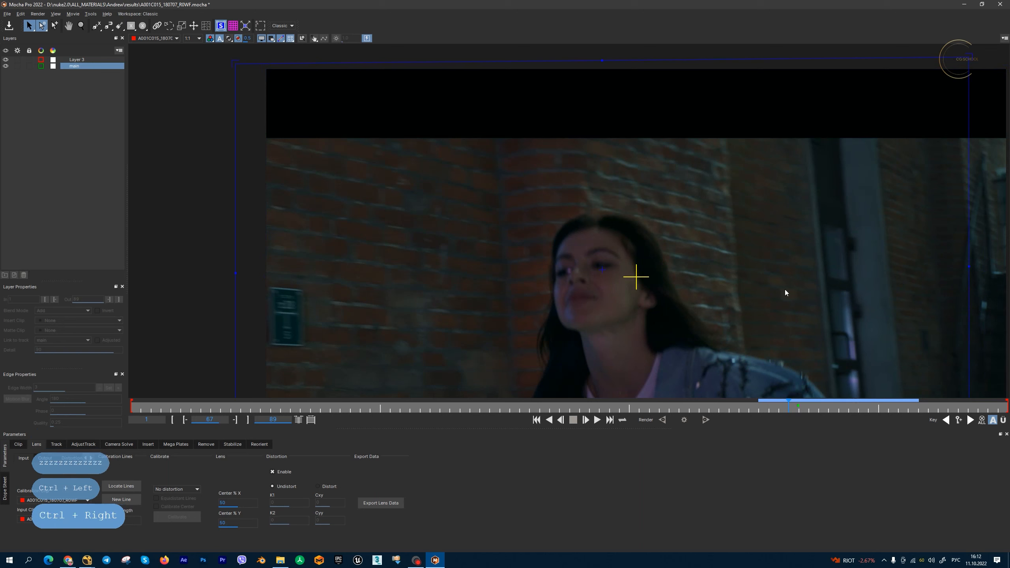
pyautogui.hotkey('ctrl', 'Left')
pyautogui.hotkey('ctrl', 'Right')
pyautogui.hotkey('ctrl', 'Left')
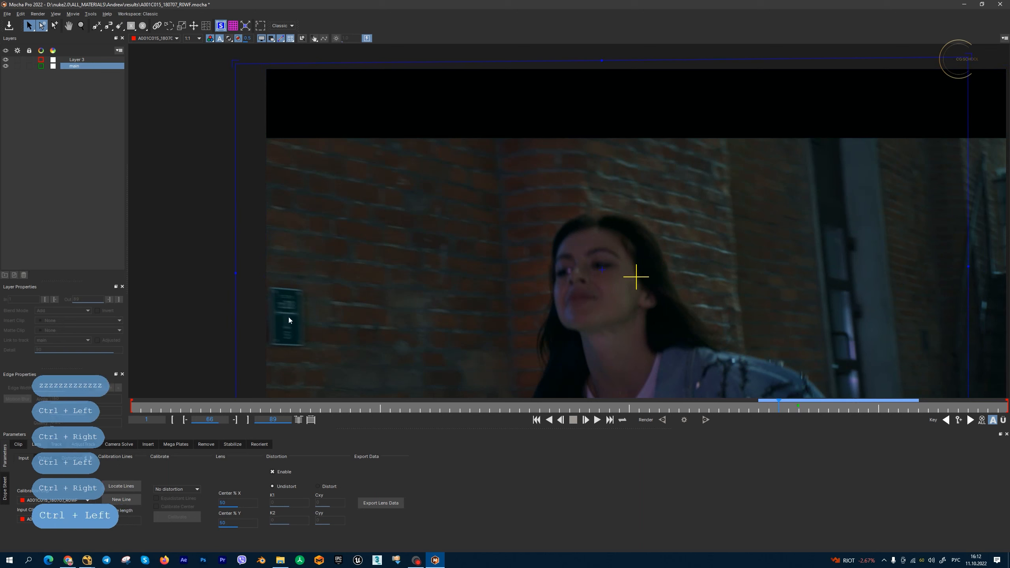
pyautogui.hotkey('ctrl', 'Right')
pyautogui.hotkey('ctrl', 'Left')
pyautogui.hotkey('ctrl', 'Right')
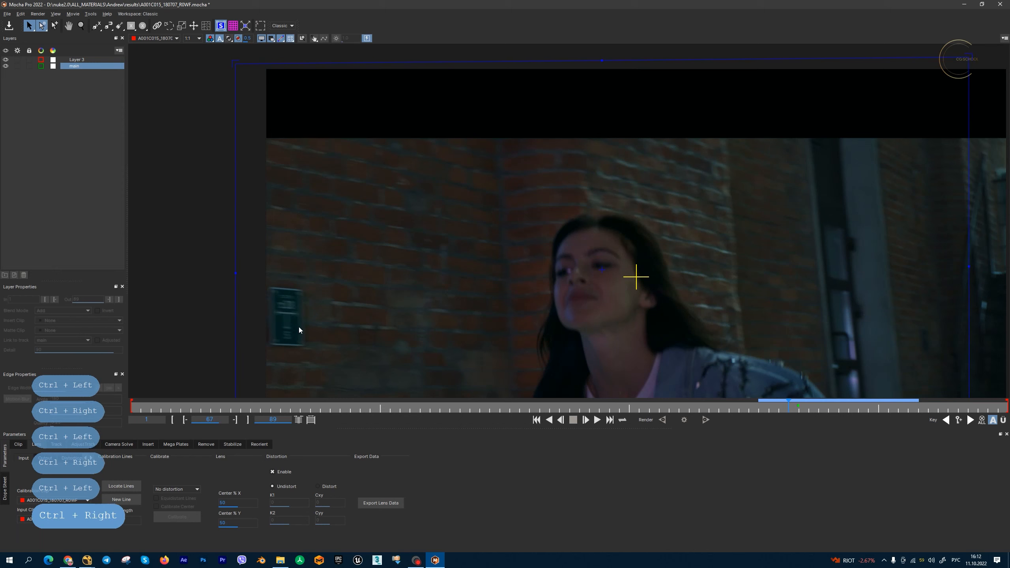
pyautogui.hotkey('ctrl', 'Left')
pyautogui.hotkey('ctrl', 'Right')
pyautogui.hotkey('ctrl', 'Left')
pyautogui.hotkey('ctrl', 'Right')
# Step: Step back and forth between frames 68 and 69 to compare the main layer's surface motion
pyautogui.hotkey('ctrl', 'Right')
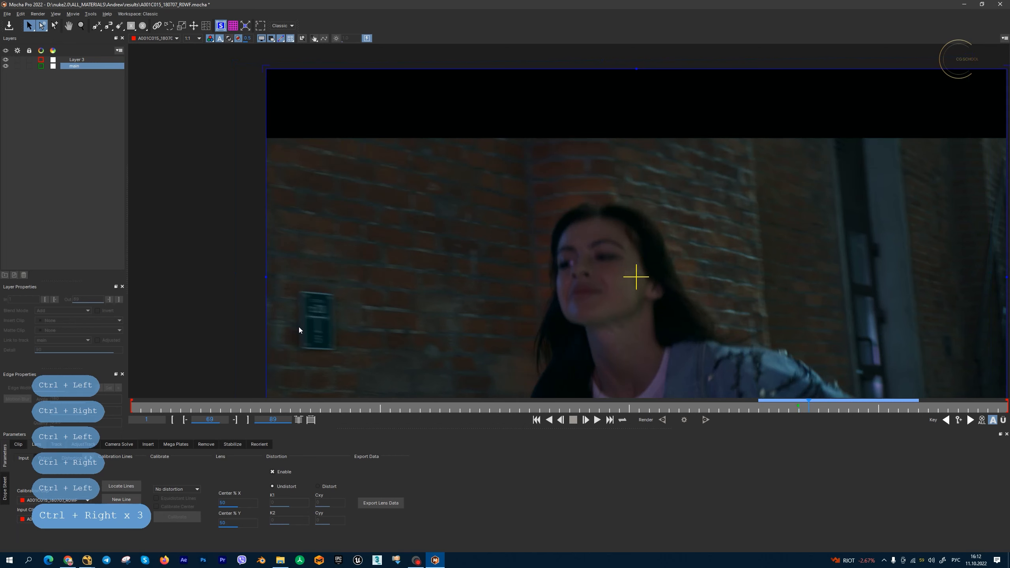
pyautogui.hotkey('ctrl', 'Left')
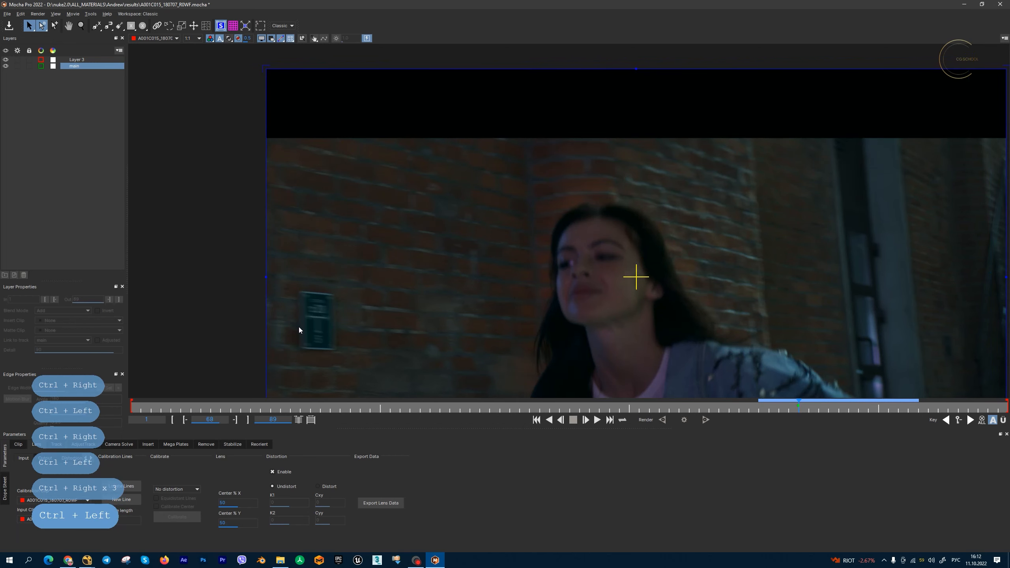
pyautogui.hotkey('ctrl', 'Right')
pyautogui.hotkey('ctrl', 'Right')
pyautogui.hotkey('ctrl', 'Left')
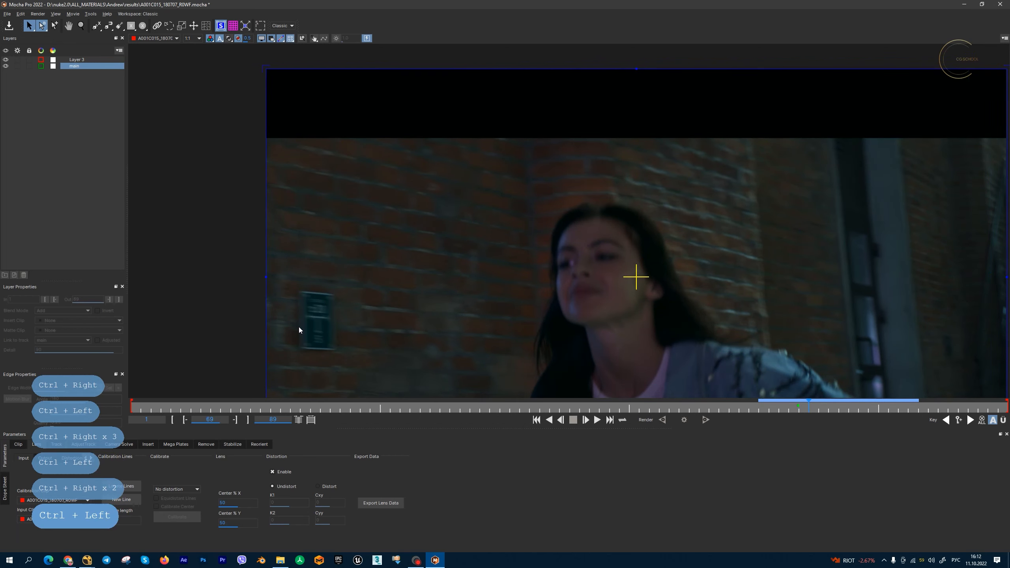
pyautogui.hotkey('ctrl', 'Left')
pyautogui.hotkey('ctrl', 'Right')
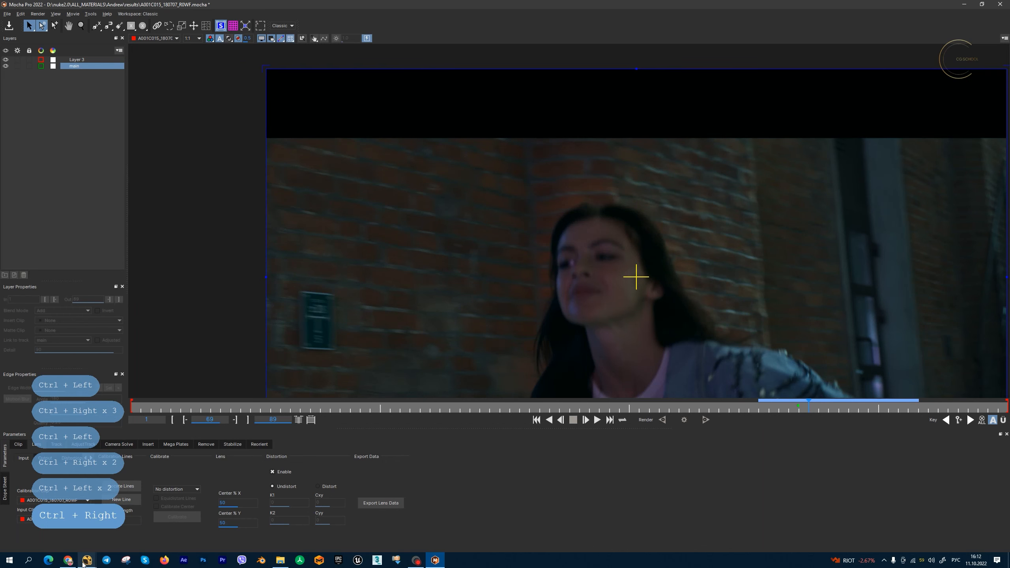
# Step: Switch back to NukeX, add a Write node fed by Read1, and show it in the viewer
pyautogui.click(120, 529)
pyautogui.press('space')
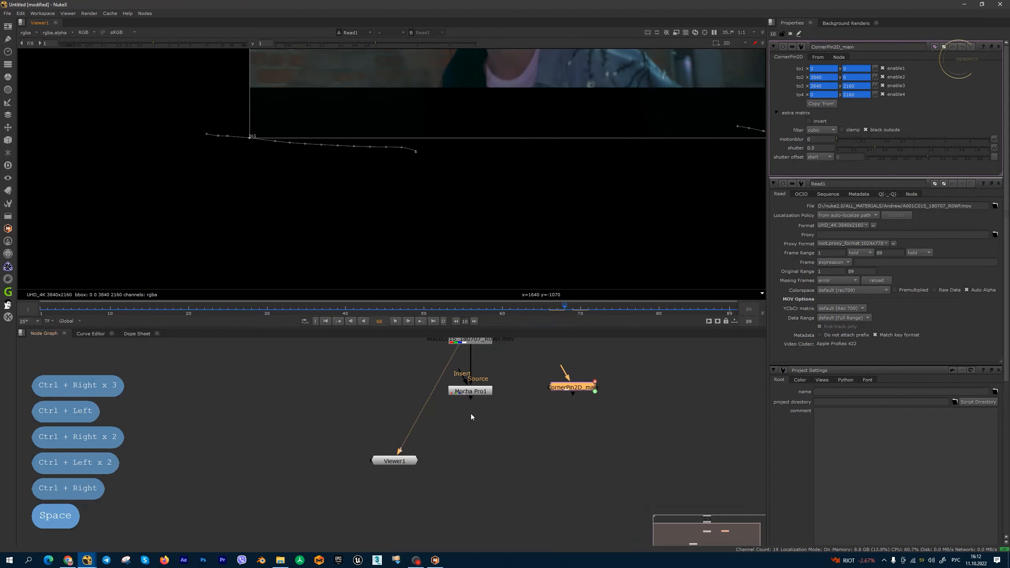
pyautogui.press('w')
pyautogui.press('1')
pyautogui.press('2')
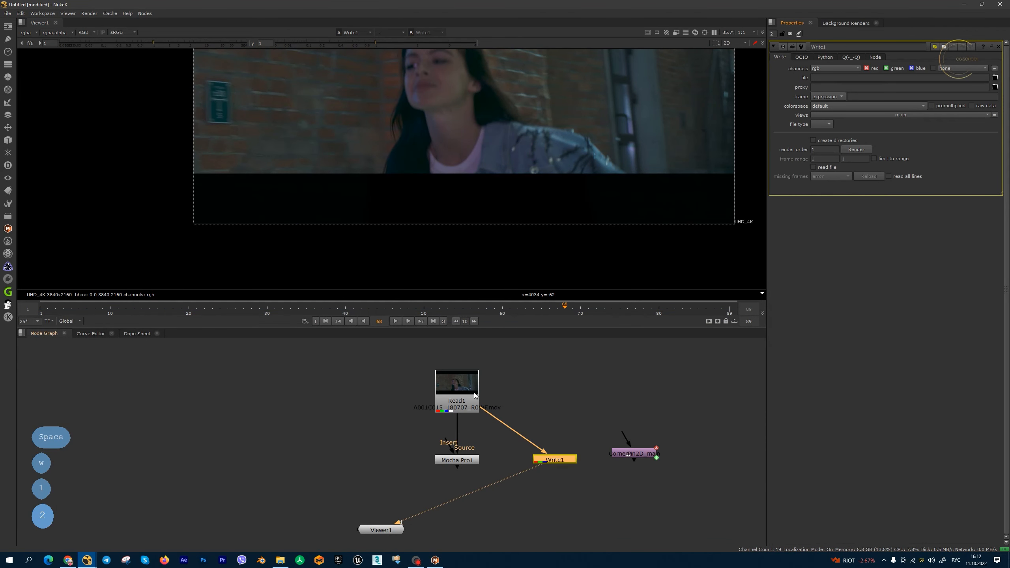
pyautogui.moveTo(464, 381); pyautogui.dragTo(440, 405)
# Step: Open the CornerPin2D_main node's properties and examine its to4 and to1 points and motion paths at the image's left corners
pyautogui.moveTo(604, 476); pyautogui.dragTo(604, 489)
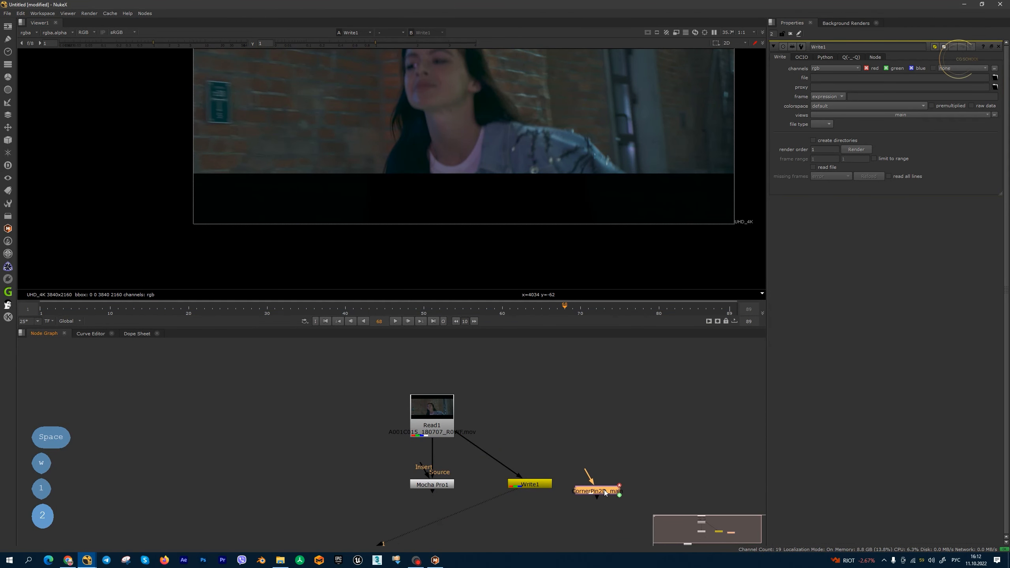
pyautogui.doubleClick(604, 489)
pyautogui.scroll(-5, 325, 177)
pyautogui.scroll(3, 279, 115)
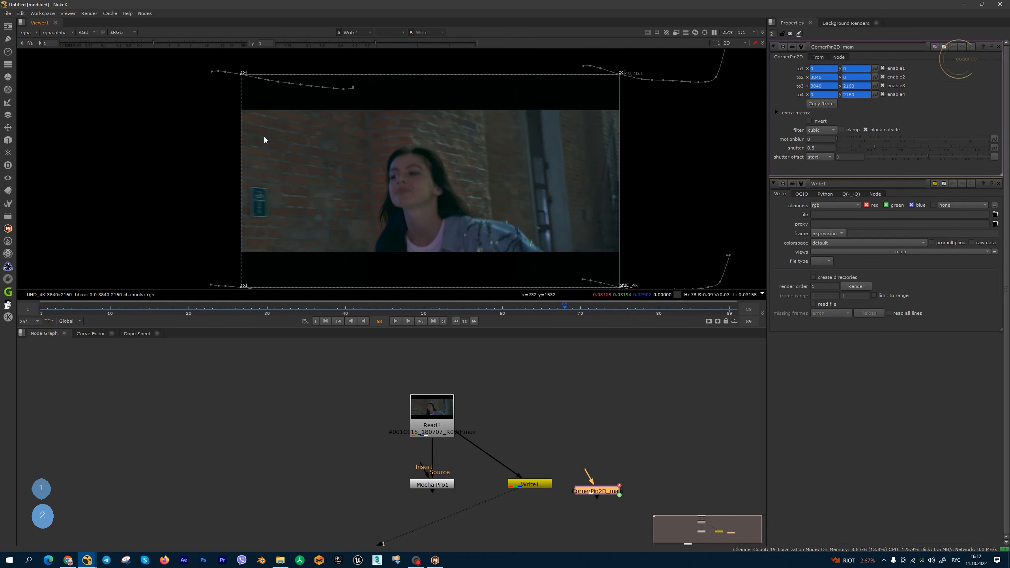
pyautogui.scroll(8, 245, 74)
pyautogui.scroll(-2, 254, 106)
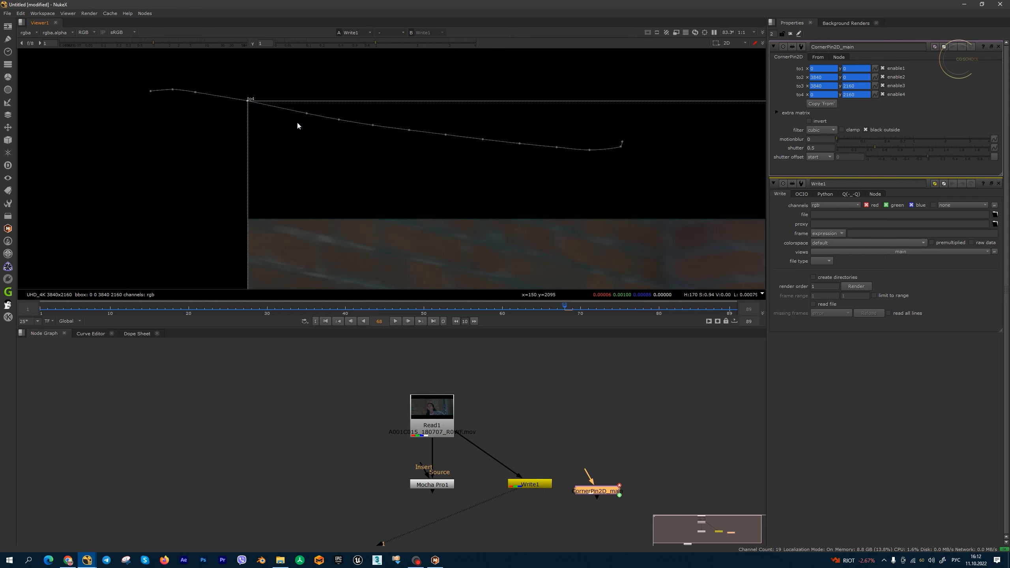
pyautogui.scroll(-4, 297, 122)
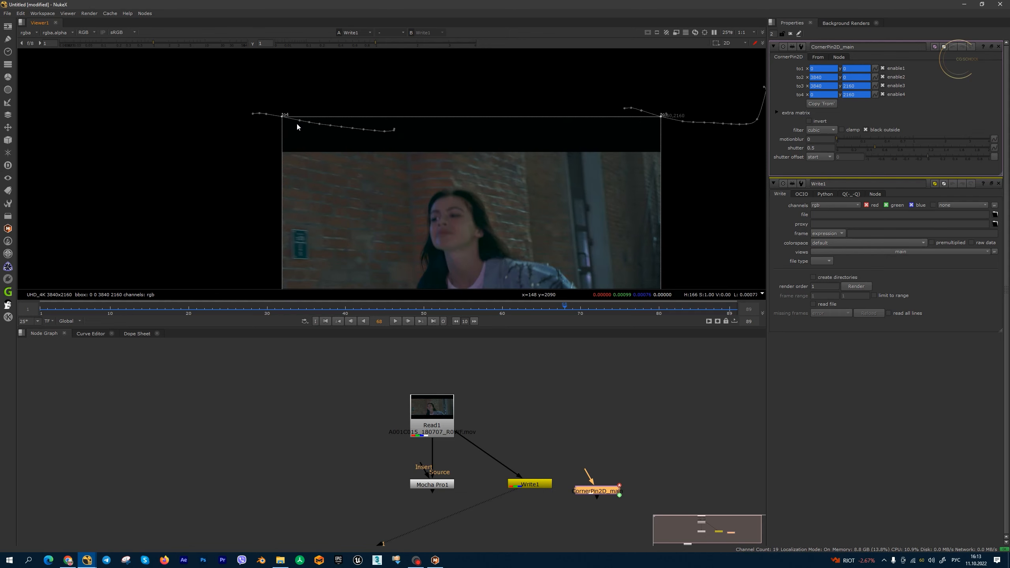
pyautogui.scroll(8, 297, 125)
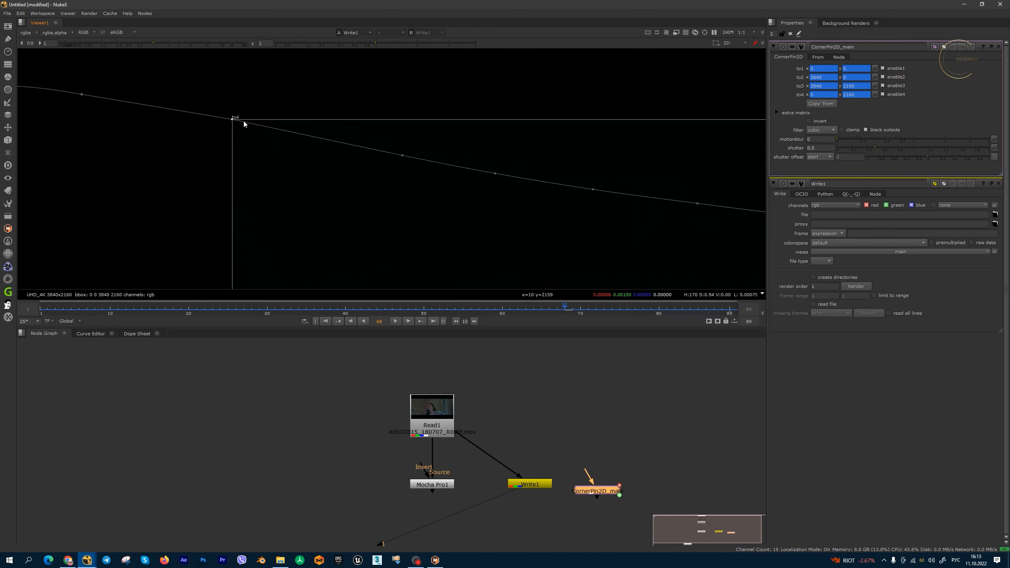
pyautogui.scroll(-3, 246, 124)
pyautogui.scroll(-3, 288, 144)
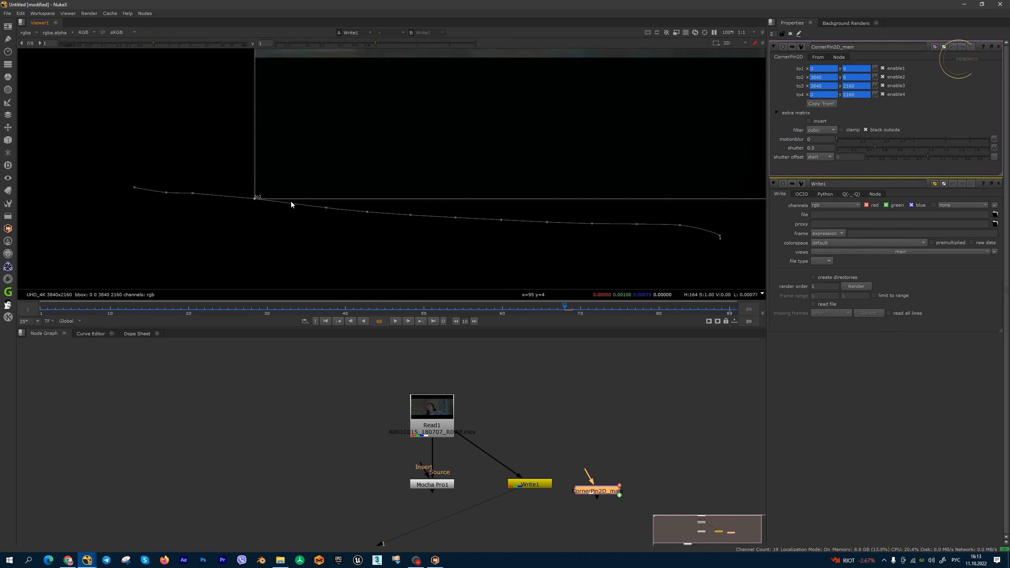
pyautogui.scroll(3, 290, 195)
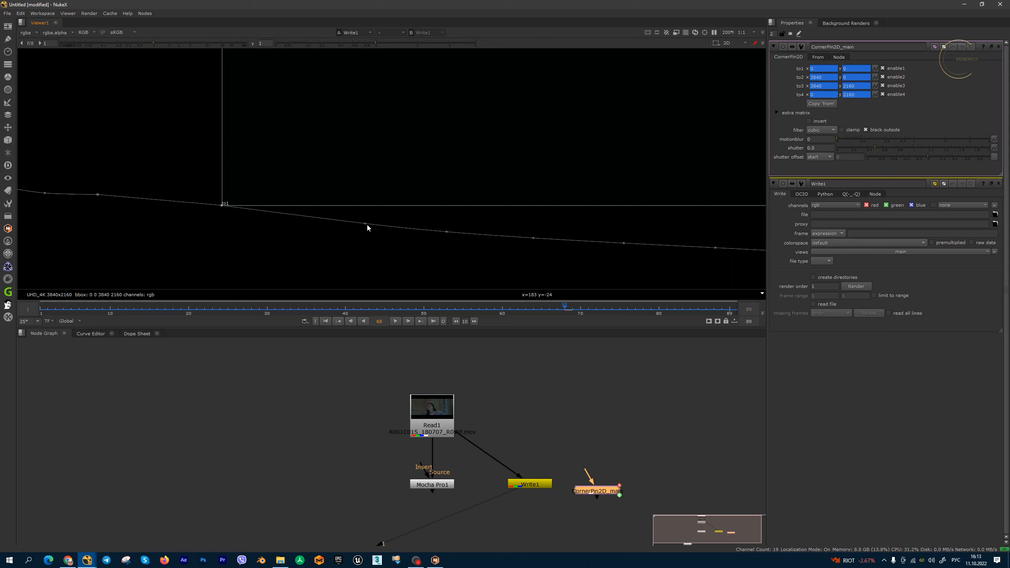
pyautogui.scroll(-6, 366, 223)
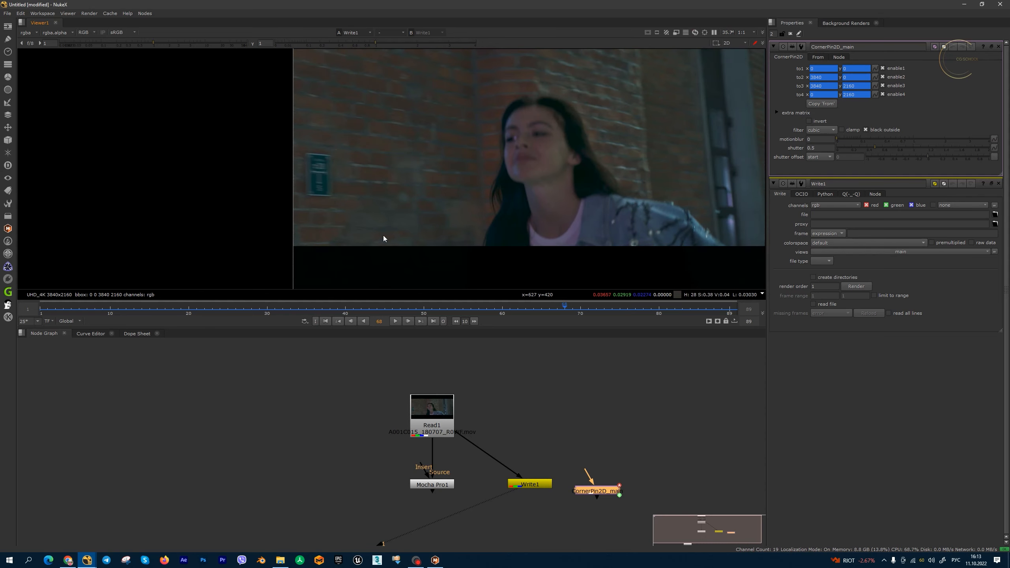
pyautogui.moveTo(555, 213); pyautogui.dragTo(500, 232)
pyautogui.press('space')
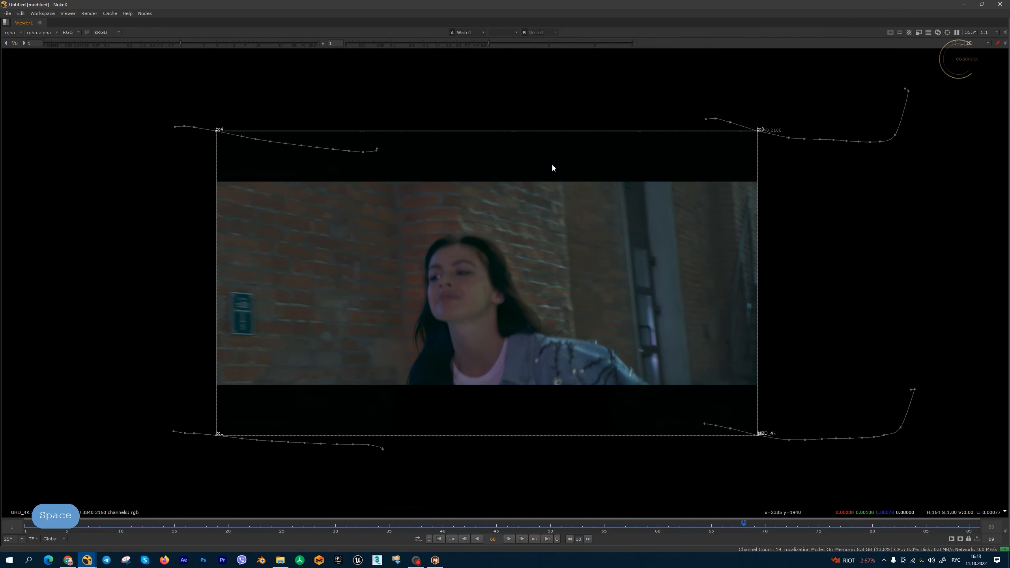
pyautogui.press('space')
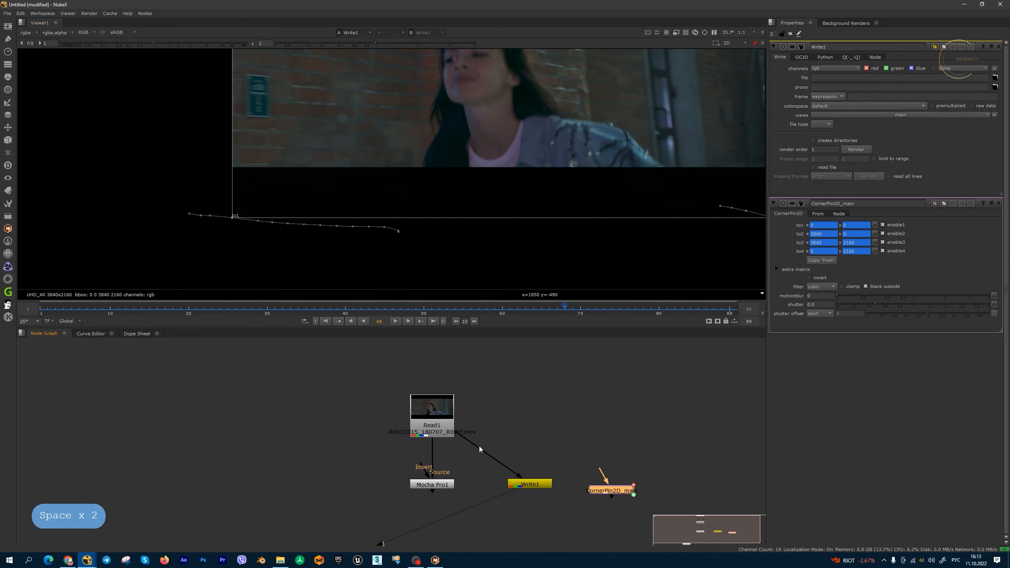
pyautogui.scroll(2, 480, 437)
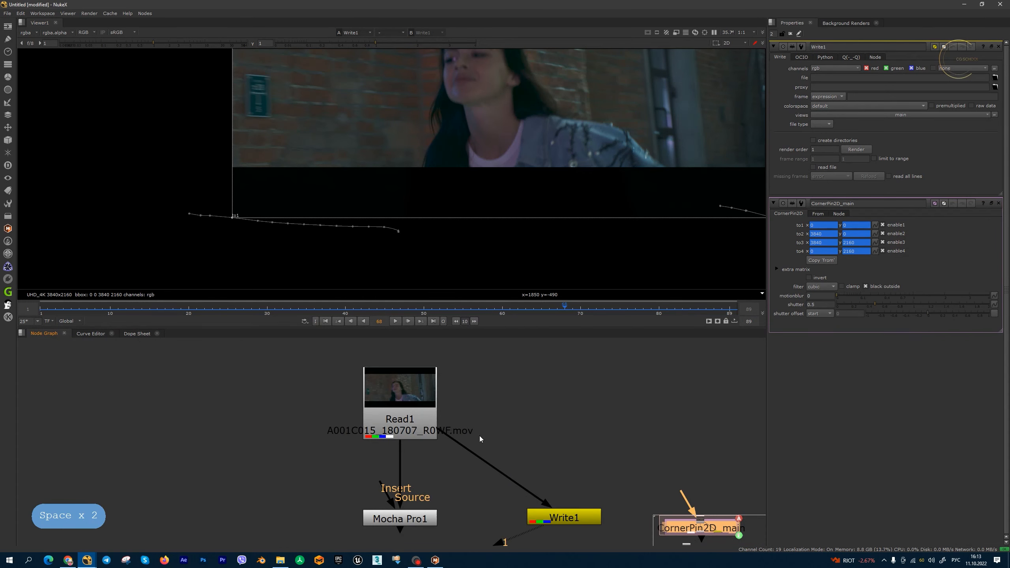
pyautogui.click(435, 560)
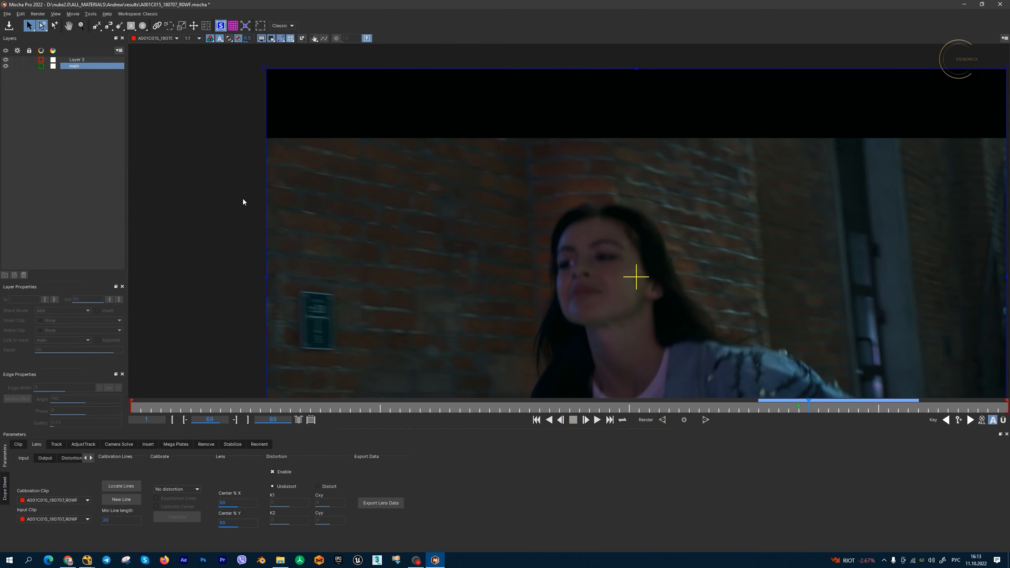
pyautogui.moveTo(87, 560)
pyautogui.click(151, 529)
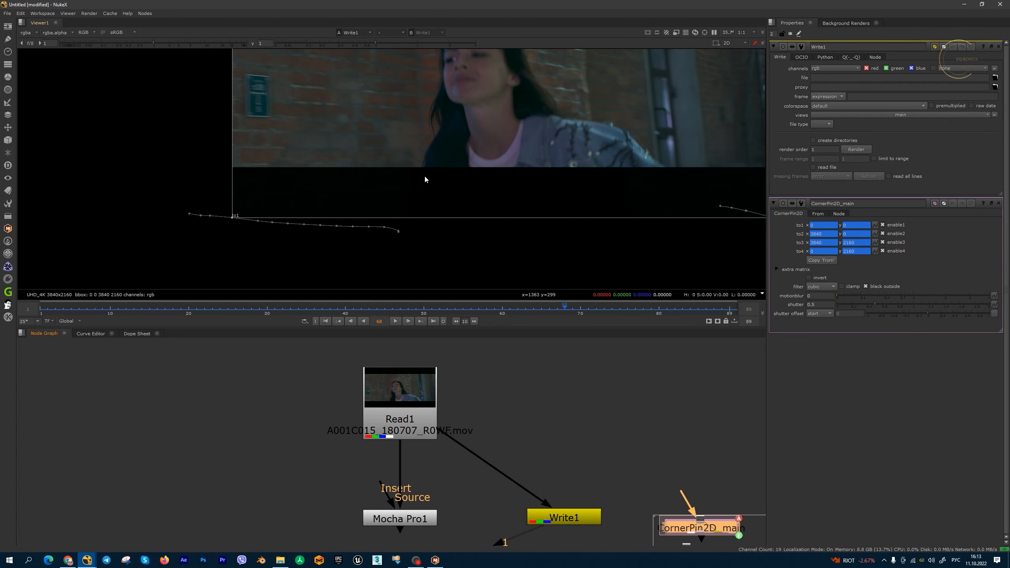
# Step: Enlarge the viewer and inspect how precisely the corner pin's to3, to4 and to1 points sit on the image corners at frame 68
pyautogui.press('space')
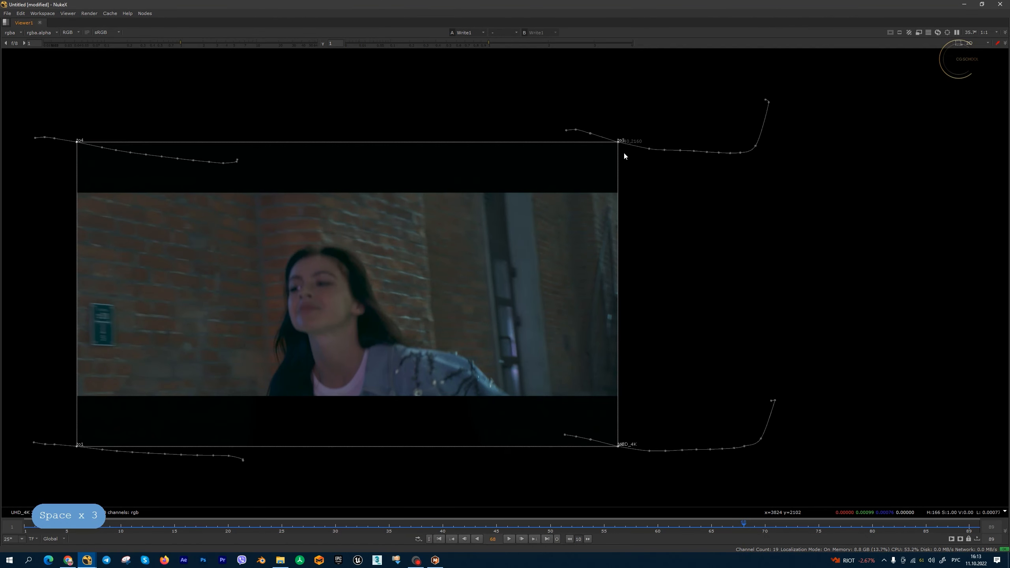
pyautogui.press('o')
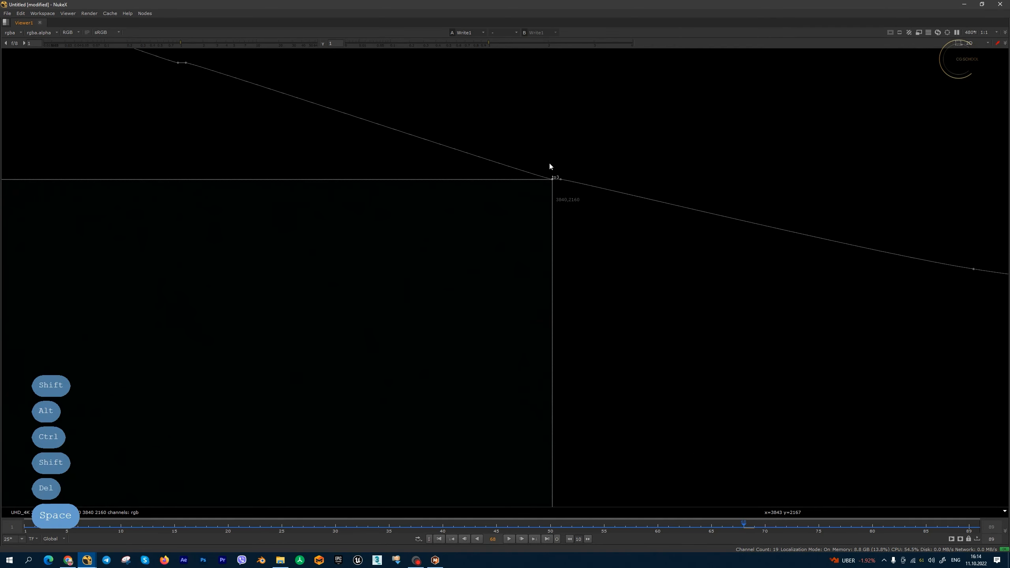
pyautogui.scroll(-10, 549, 180)
pyautogui.moveTo(23, 228); pyautogui.dragTo(498, 225)
pyautogui.scroll(5, 350, 169)
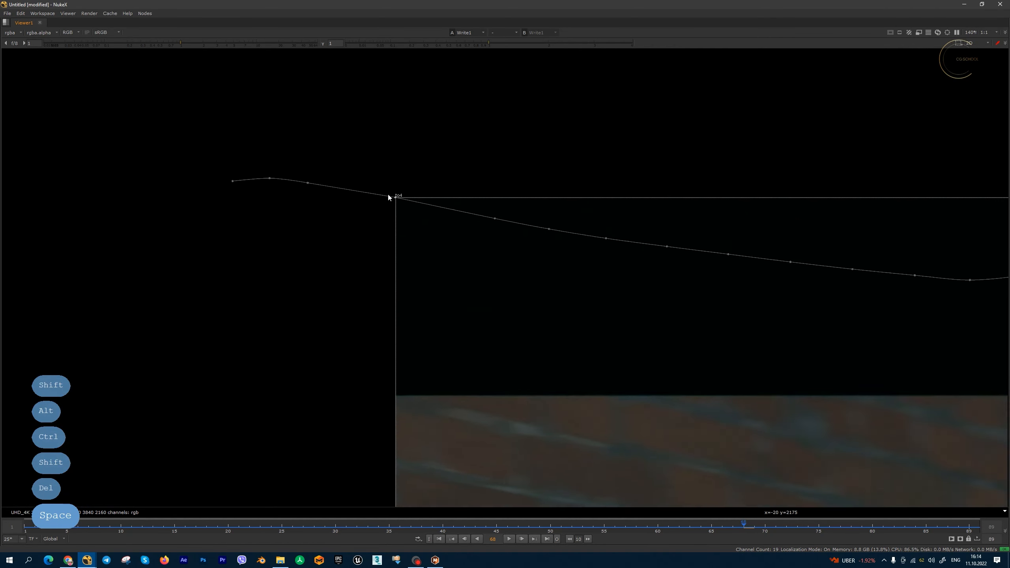
pyautogui.scroll(4, 388, 194)
pyautogui.scroll(-12, 406, 212)
pyautogui.moveTo(405, 477); pyautogui.dragTo(380, 223)
pyautogui.scroll(6, 376, 254)
pyautogui.scroll(10, 391, 175)
pyautogui.scroll(5, 343, 273)
pyautogui.scroll(-13, 344, 279)
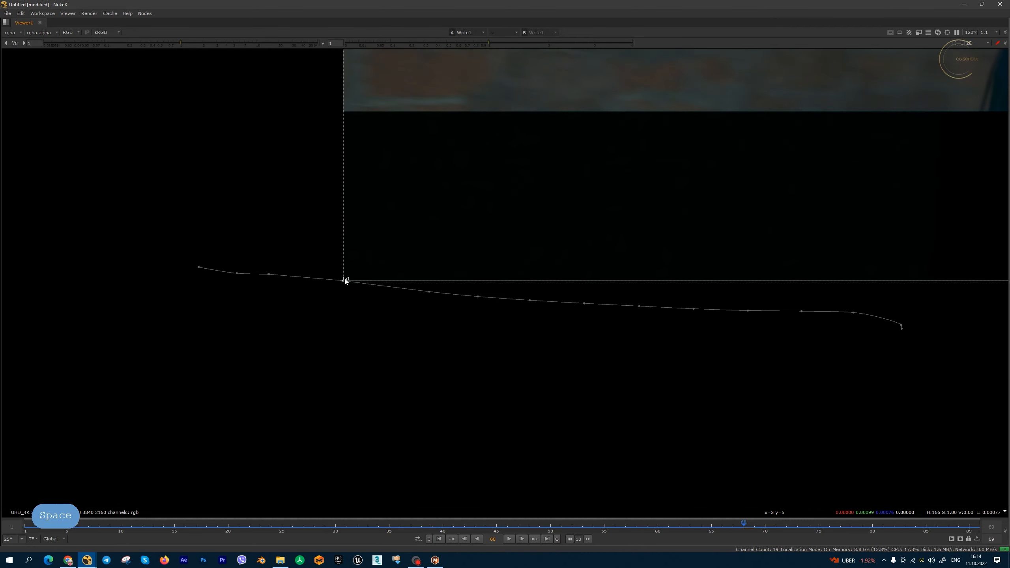
# Step: Add a RotoPaint node fed by Read1, show it in the viewer, and move Write1 to the other side of Read1
pyautogui.scroll(-8, 345, 281)
pyautogui.press('space')
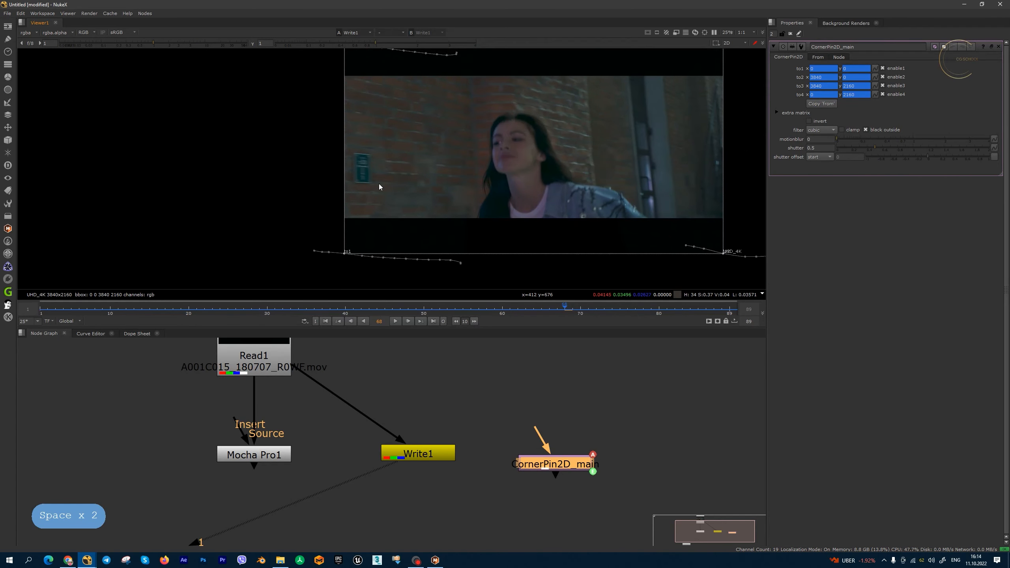
pyautogui.scroll(5, 379, 185)
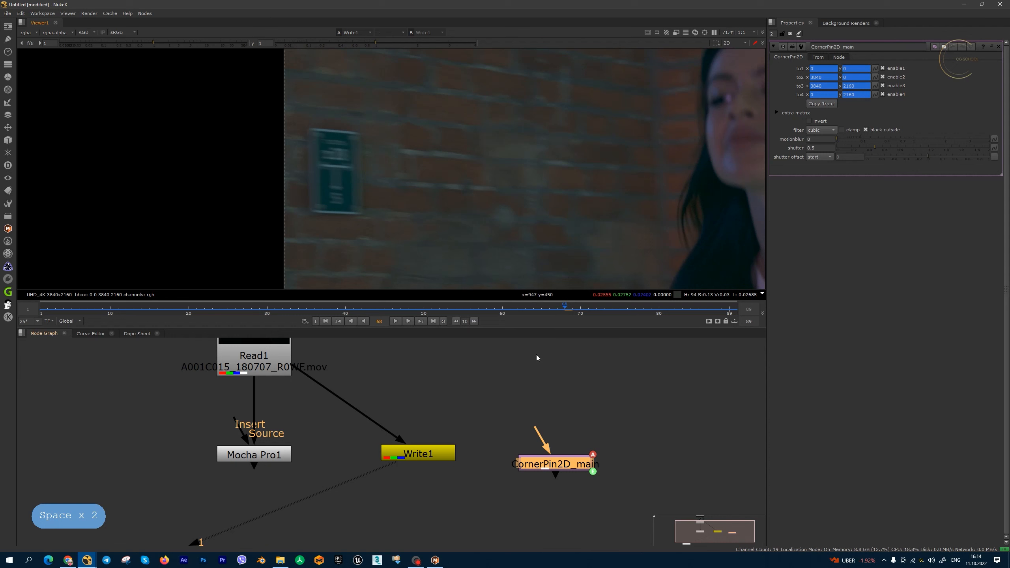
pyautogui.moveTo(549, 429); pyautogui.dragTo(580, 472)
pyautogui.moveTo(447, 492); pyautogui.dragTo(452, 504)
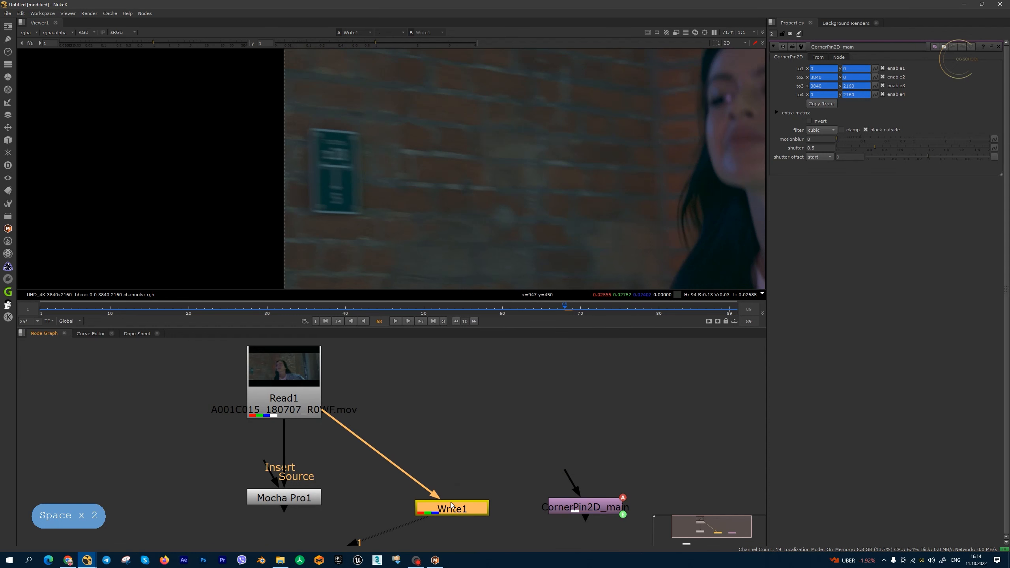
pyautogui.click(445, 451)
pyautogui.press('p')
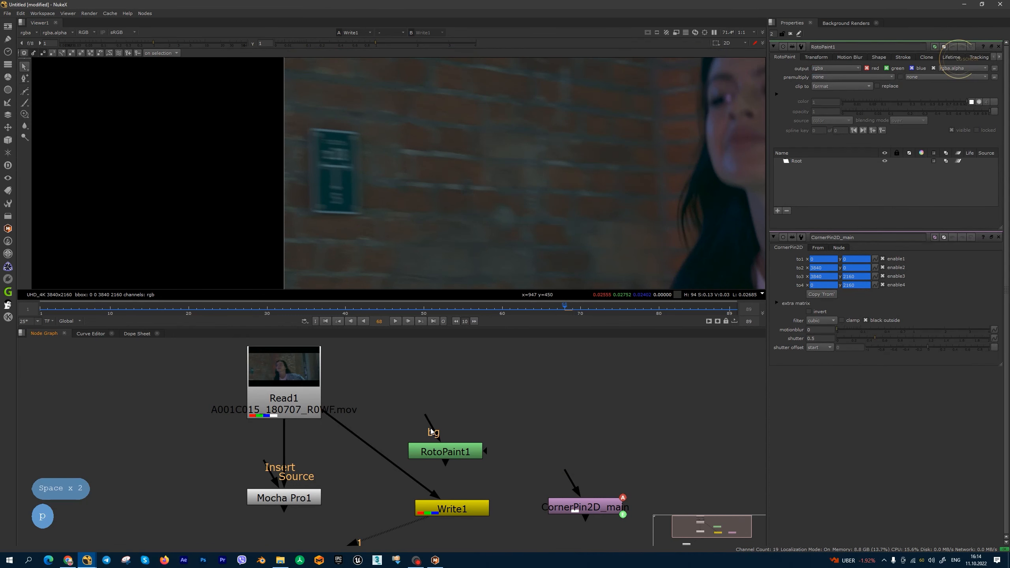
pyautogui.click(442, 454)
pyautogui.press('1')
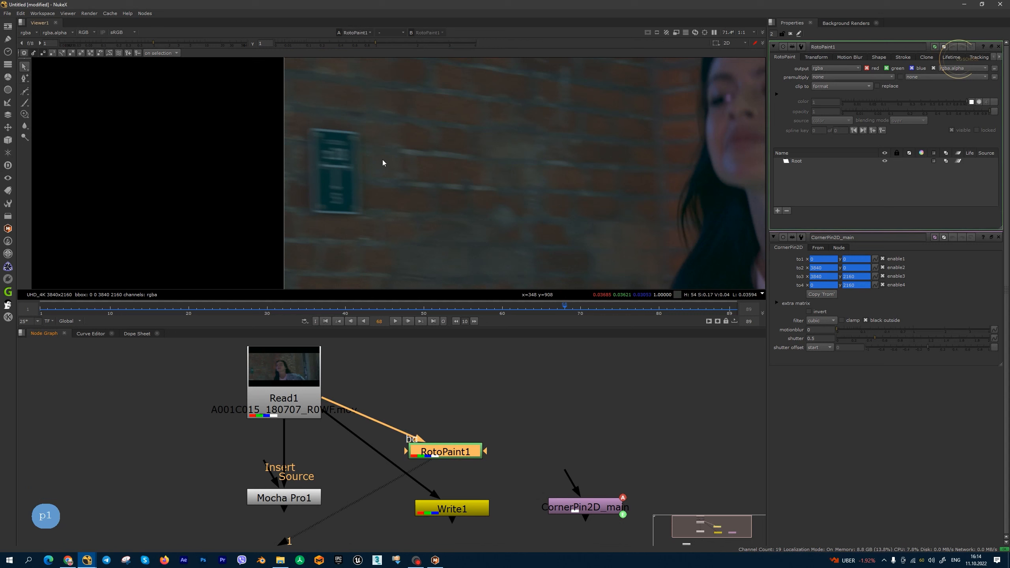
pyautogui.moveTo(451, 509); pyautogui.dragTo(162, 436)
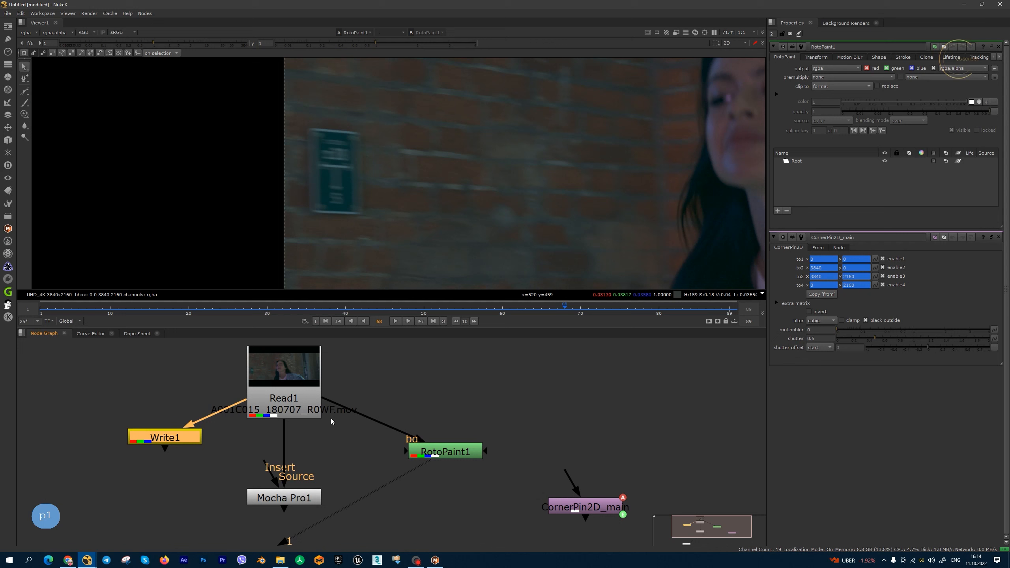
pyautogui.click(450, 454)
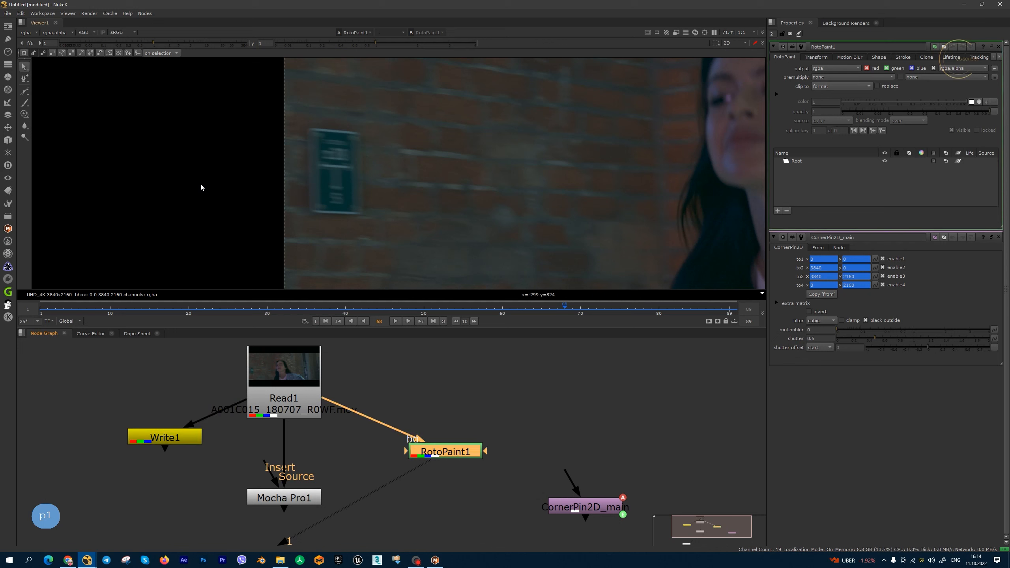
# Step: Paint out the green wall sign at frame 68 with Clone strokes sampled from the surrounding bricks
pyautogui.moveTo(24, 114); pyautogui.dragTo(47, 114)
pyautogui.moveTo(380, 156); pyautogui.dragTo(390, 182)
pyautogui.press('space')
pyautogui.moveTo(399, 342); pyautogui.dragTo(415, 292)
pyautogui.scroll(3, 365, 345)
pyautogui.keyDown('ctrl'); pyautogui.moveTo(466, 348); pyautogui.dragTo(387, 339); pyautogui.keyUp('ctrl')
pyautogui.moveTo(359, 335)
pyautogui.mouseDown()
pyautogui.moveTo(330, 316)
pyautogui.moveTo(315, 325)
pyautogui.moveTo(354, 443)
pyautogui.moveTo(308, 385)
pyautogui.moveTo(285, 386)
pyautogui.mouseUp()
pyautogui.moveTo(338, 394); pyautogui.dragTo(262, 412)
pyautogui.moveTo(264, 312)
pyautogui.mouseDown()
pyautogui.moveTo(320, 363)
pyautogui.moveTo(472, 375)
pyautogui.mouseUp()
pyautogui.moveTo(320, 372)
pyautogui.mouseDown()
pyautogui.moveTo(261, 369)
pyautogui.moveTo(301, 369)
pyautogui.mouseUp()
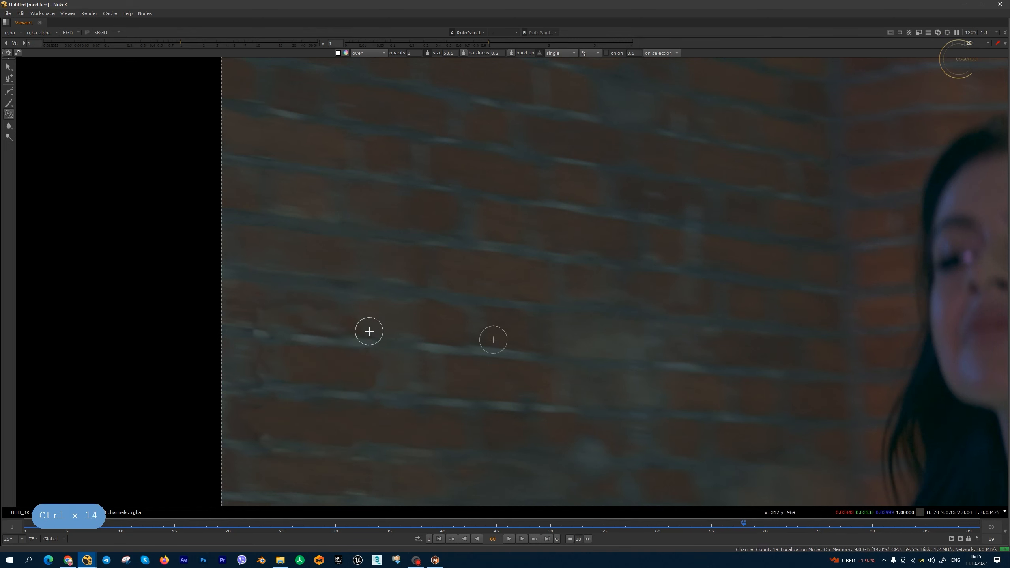
# Step: Set the Clone brush's opacity to 0.2
pyautogui.doubleClick(411, 53)
pyautogui.write('.2')
pyautogui.press('Return')
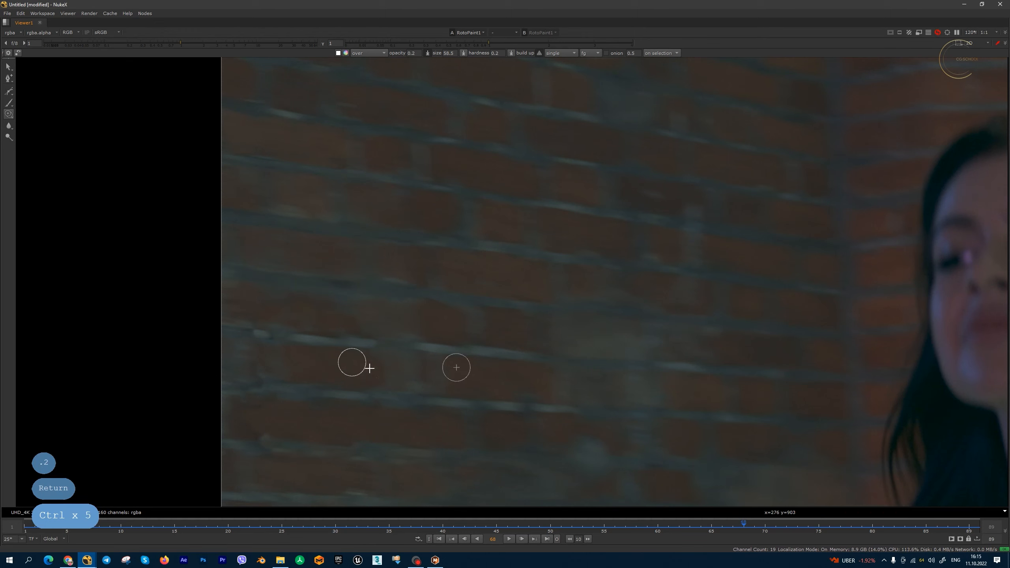
# Step: Add a FrameHold node for frame 68 after RotoPaint1
pyautogui.press('space')
pyautogui.press('Tab')
pyautogui.write('fram')
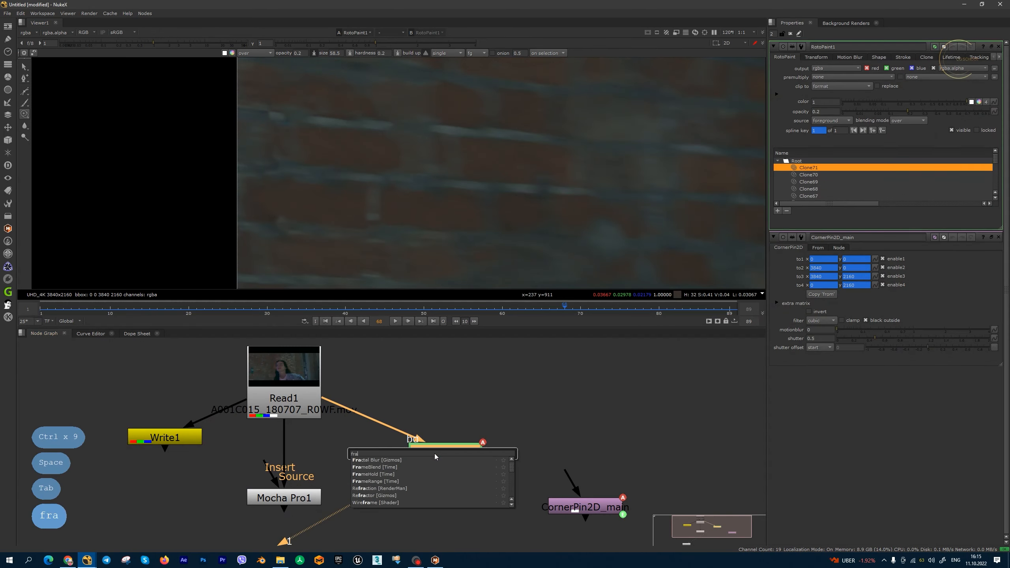
pyautogui.click(434, 462)
# Step: Insert a Dot on the connection from Read1 to RotoPaint1 and delete the Mocha Pro1 node
pyautogui.scroll(-3, 395, 430)
pyautogui.keyDown('ctrl'); pyautogui.moveTo(382, 424); pyautogui.dragTo(329, 442); pyautogui.keyUp('ctrl')
pyautogui.moveTo(423, 444); pyautogui.dragTo(423, 460)
pyautogui.click(330, 463)
pyautogui.press('Delete')
# Step: Add a Merge node below FrameHold1 with a new Roto node on its A input, and show the source Dot in the viewer
pyautogui.click(422, 459)
pyautogui.press('m')
pyautogui.moveTo(506, 461); pyautogui.dragTo(561, 460)
pyautogui.press('o')
pyautogui.press('1')
pyautogui.scroll(3, 452, 508)
pyautogui.moveTo(464, 455); pyautogui.dragTo(494, 443)
# Step: Draw a four-point Bezier shape around the green sign at frame 68 and tighten its lower corners
pyautogui.click(24, 91)
pyautogui.click(56, 99)
pyautogui.scroll(5, 282, 211)
pyautogui.press('q')
pyautogui.press('q')
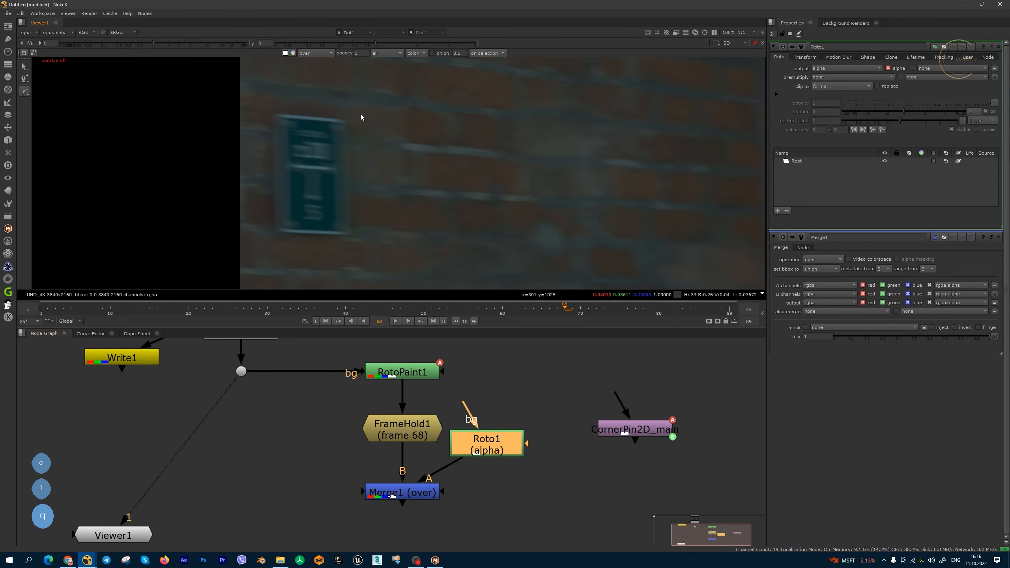
pyautogui.click(357, 116)
pyautogui.click(359, 249)
pyautogui.click(261, 244)
pyautogui.click(268, 105)
pyautogui.moveTo(264, 245); pyautogui.dragTo(268, 238)
pyautogui.moveTo(360, 249); pyautogui.dragTo(356, 242)
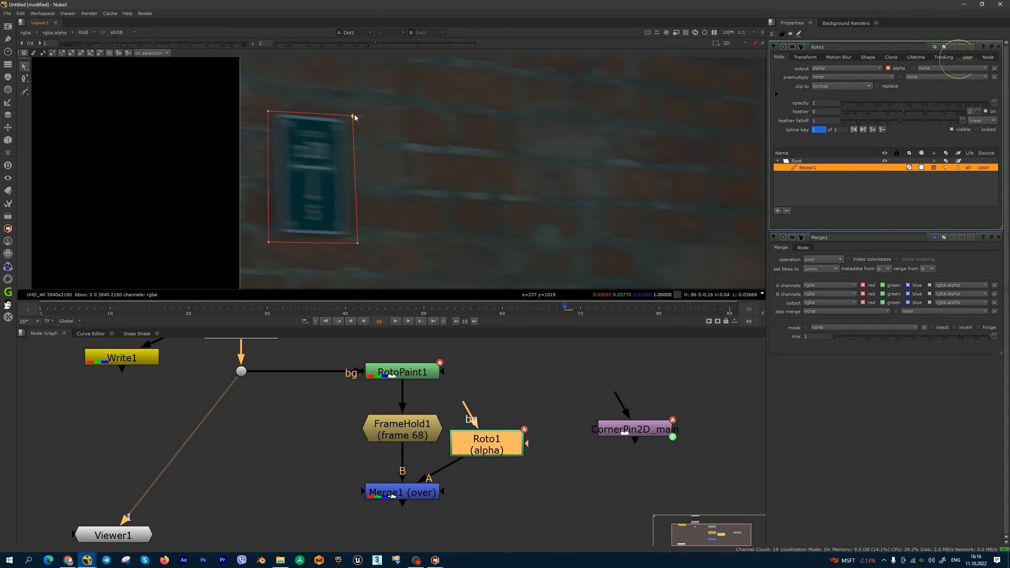
# Step: Set Merge1's operation to mask and add a Blur node of size 3 after Roto1
pyautogui.doubleClick(402, 492)
pyautogui.click(821, 68)
pyautogui.click(826, 128)
pyautogui.write('b31')
pyautogui.click(241, 371)
pyautogui.press('1')
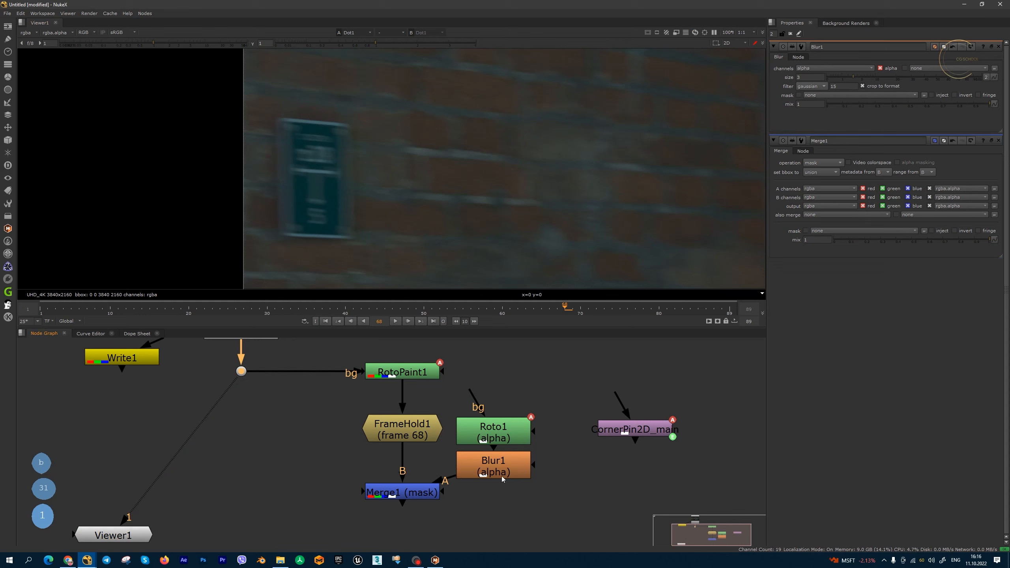
# Step: Set the project's full size format to UHD_4K 3840x2160 and show the masked patch from Merge1 in the viewer
pyautogui.scroll(-6, 504, 475)
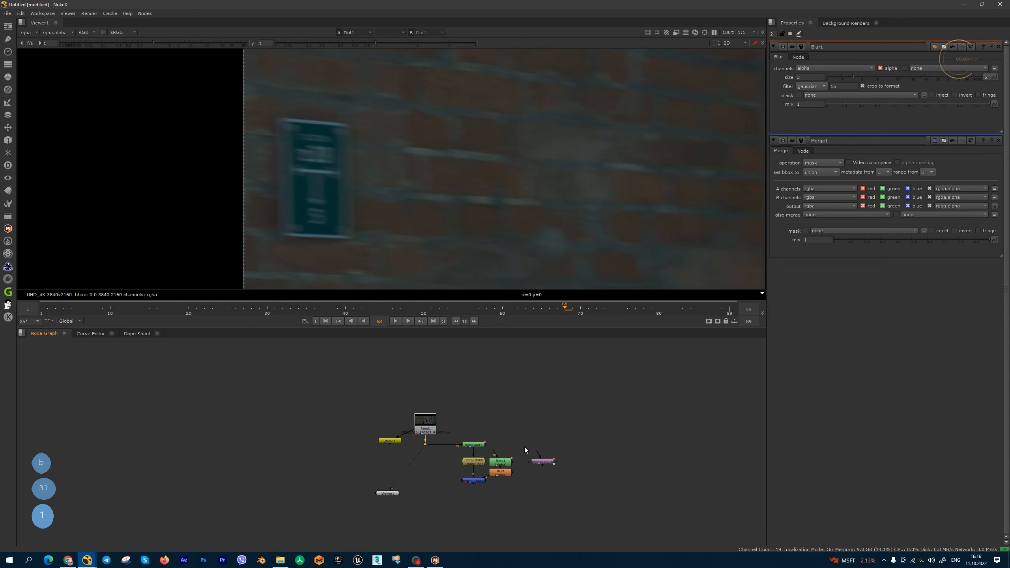
pyautogui.scroll(3, 469, 435)
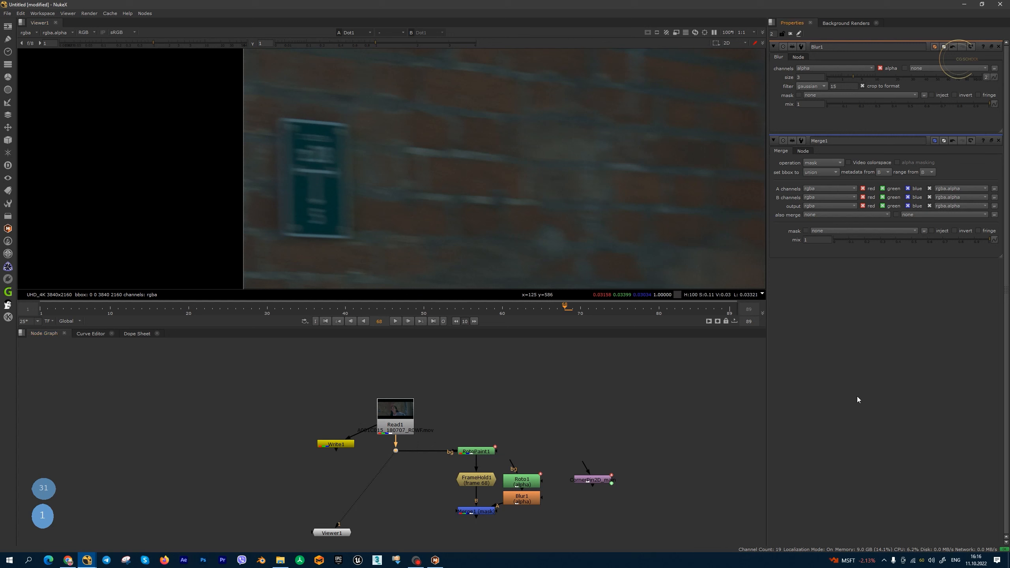
pyautogui.press('s')
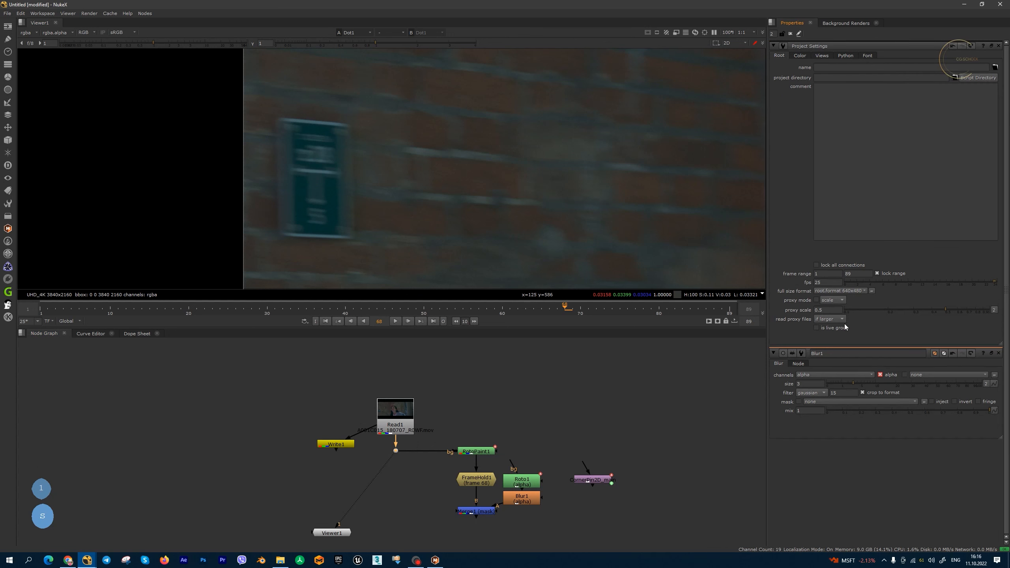
pyautogui.click(859, 290)
pyautogui.click(860, 290)
pyautogui.click(859, 290)
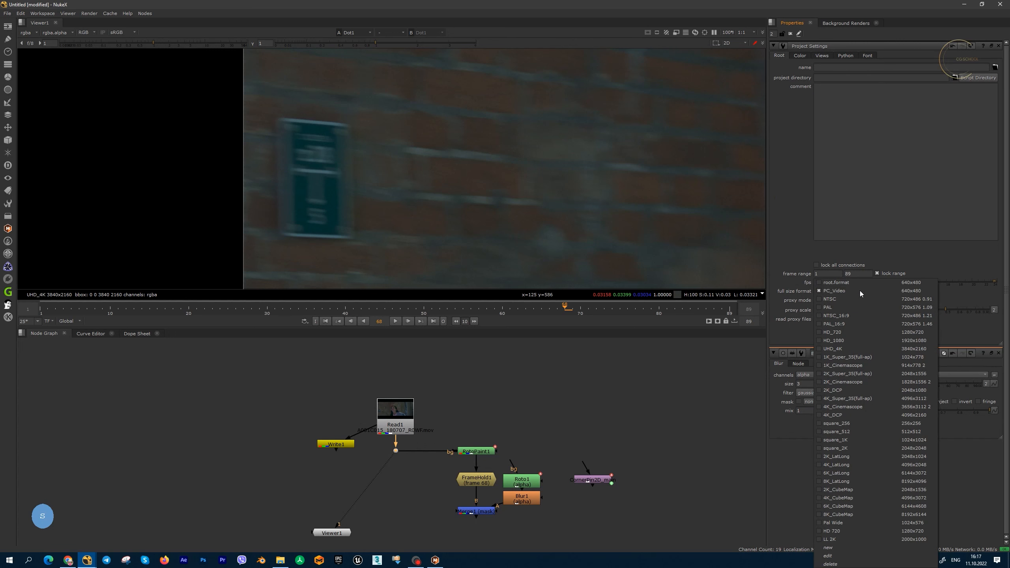
pyautogui.click(896, 349)
pyautogui.click(484, 511)
pyautogui.press('1')
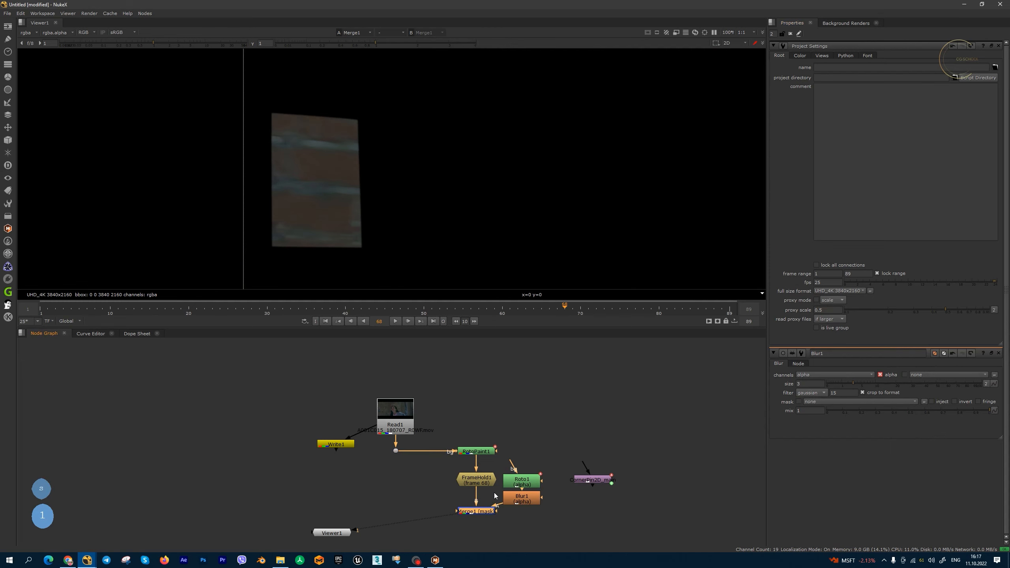
# Step: Open Roto1's properties and compare the source plate with the masked patch area in the viewer
pyautogui.doubleClick(520, 480)
pyautogui.click(396, 451)
pyautogui.press('1')
pyautogui.press('2')
pyautogui.press('1')
pyautogui.press('1')
pyautogui.press('2')
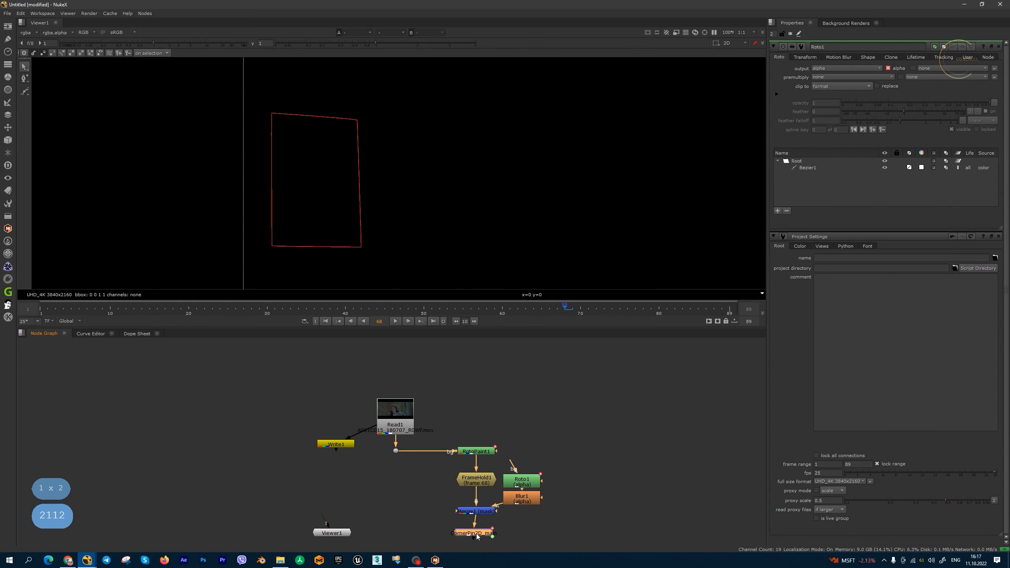
# Step: Connect CornerPin2D_main below Merge1 and add a Merge node placing its output over the source plate from the Dot
pyautogui.moveTo(478, 535); pyautogui.dragTo(480, 536)
pyautogui.moveTo(443, 494); pyautogui.dragTo(442, 443)
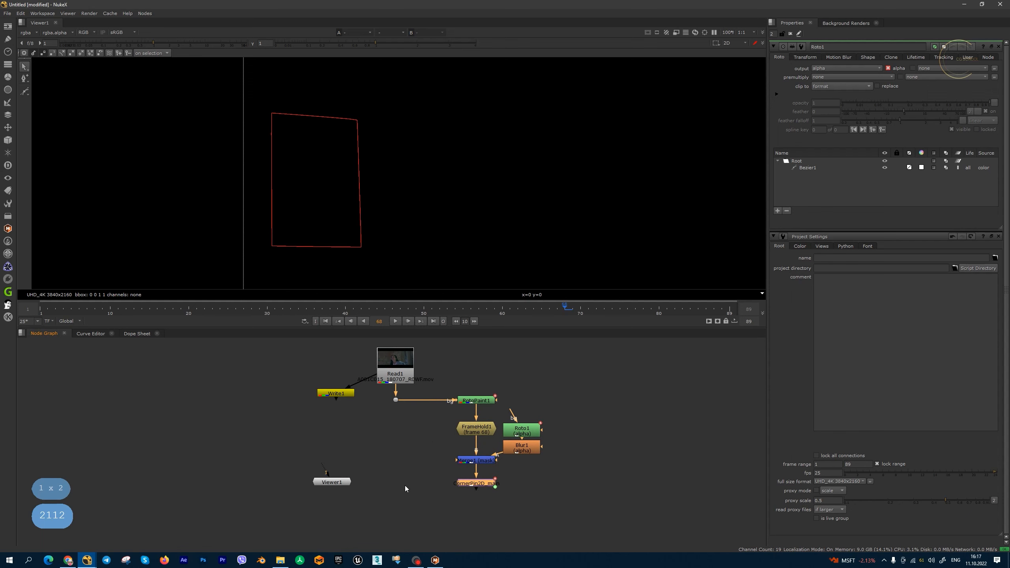
pyautogui.press('m')
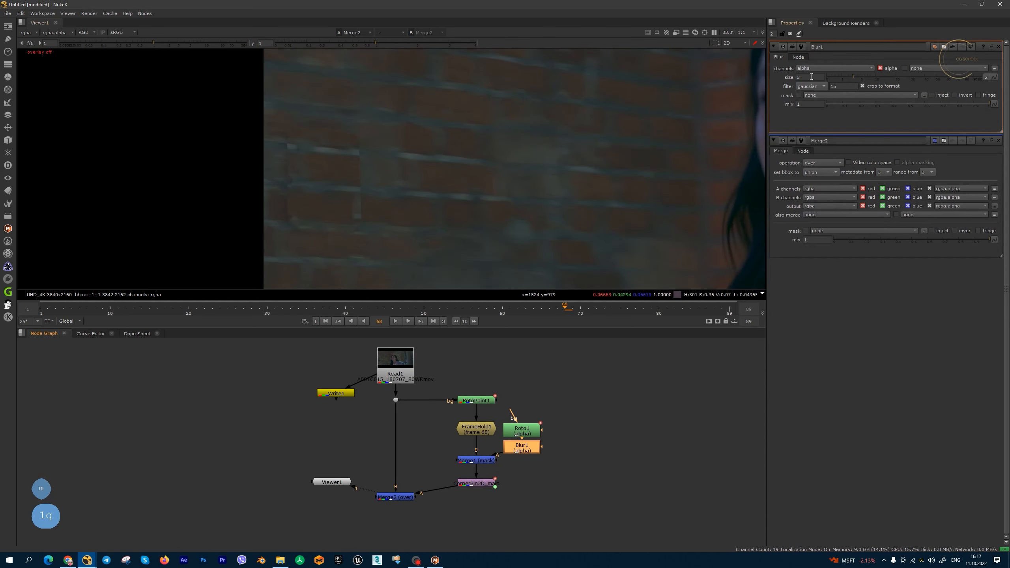
# Step: Set Blur1's size to 20 to soften the patch edges
pyautogui.moveTo(804, 77); pyautogui.dragTo(767, 95)
pyautogui.write('20')
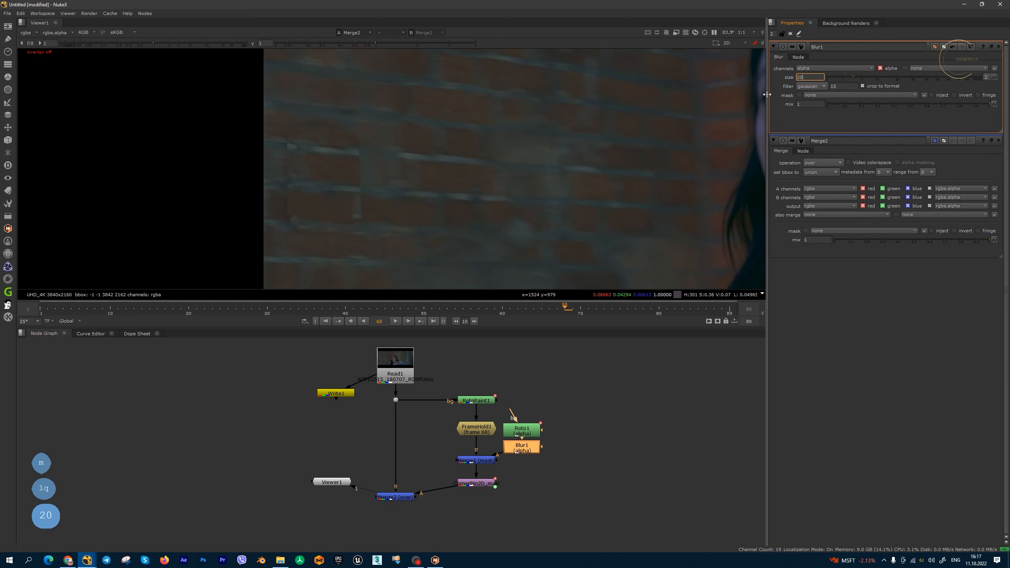
pyautogui.press('Return')
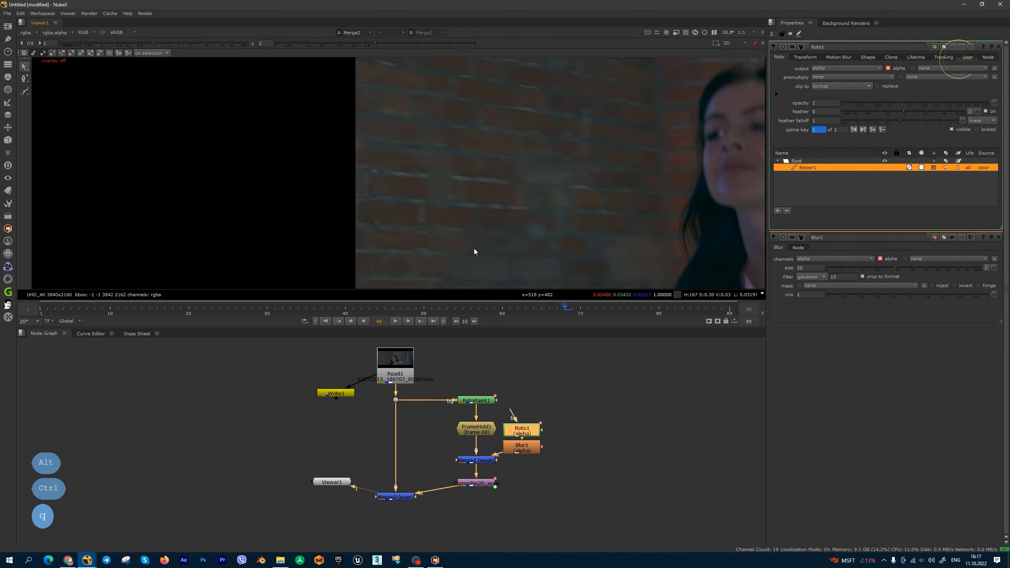
# Step: Step back and forth through frames 66 to 73 to check how the tracked brick patch covers the sign
pyautogui.moveTo(485, 217); pyautogui.dragTo(481, 225)
pyautogui.press('Left')
pyautogui.press('Left')
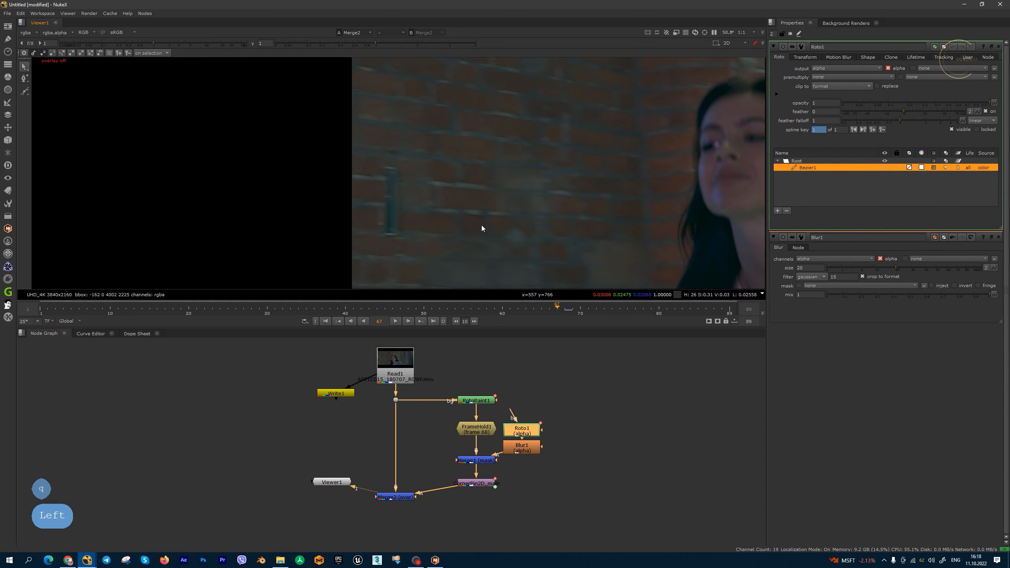
pyautogui.press('Right')
pyautogui.press('Right')
pyautogui.press('Right')
pyautogui.press('Right')
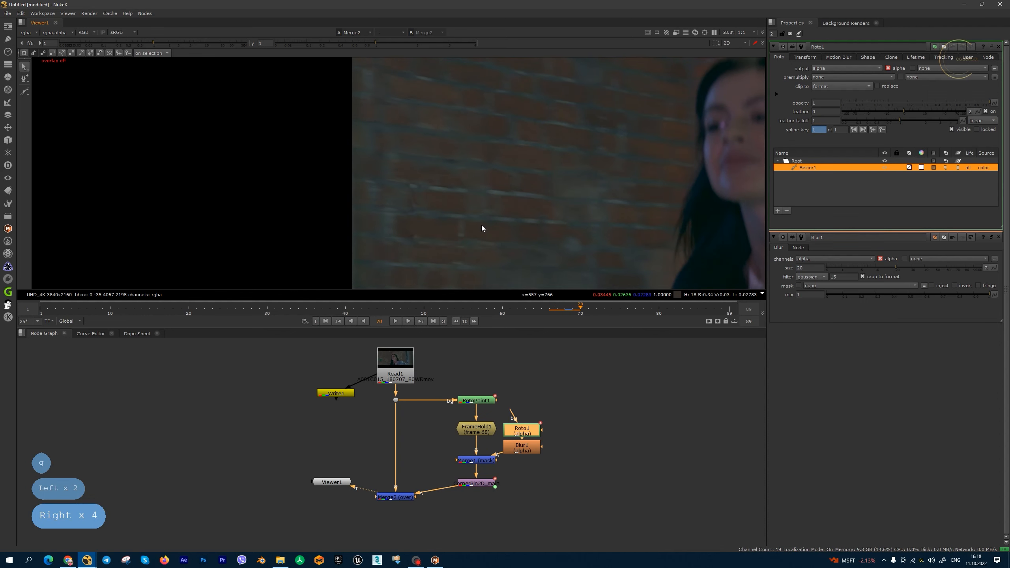
pyautogui.press('Right')
pyautogui.press('Right')
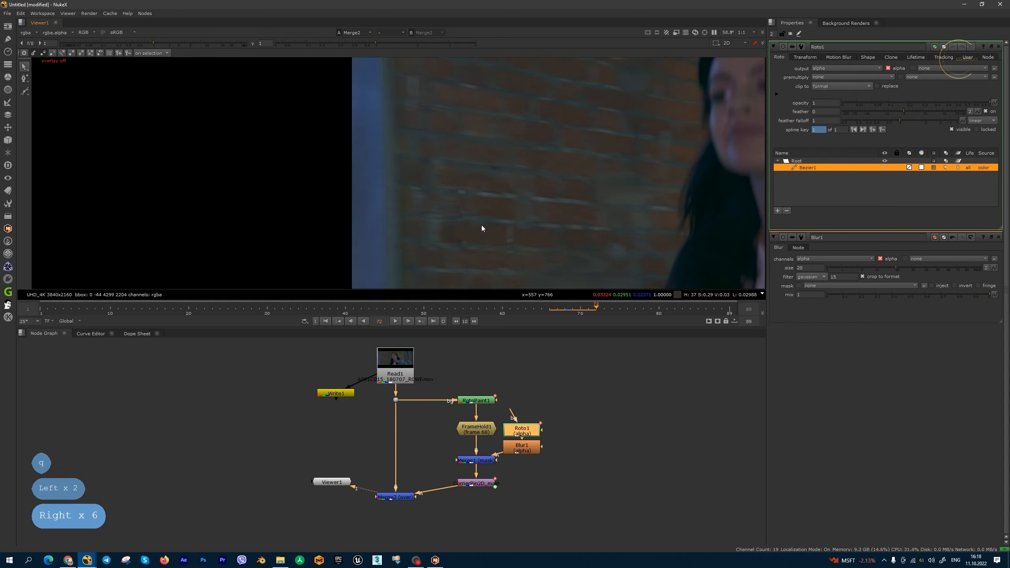
pyautogui.press('Left')
pyautogui.press('Right')
pyautogui.press('Right')
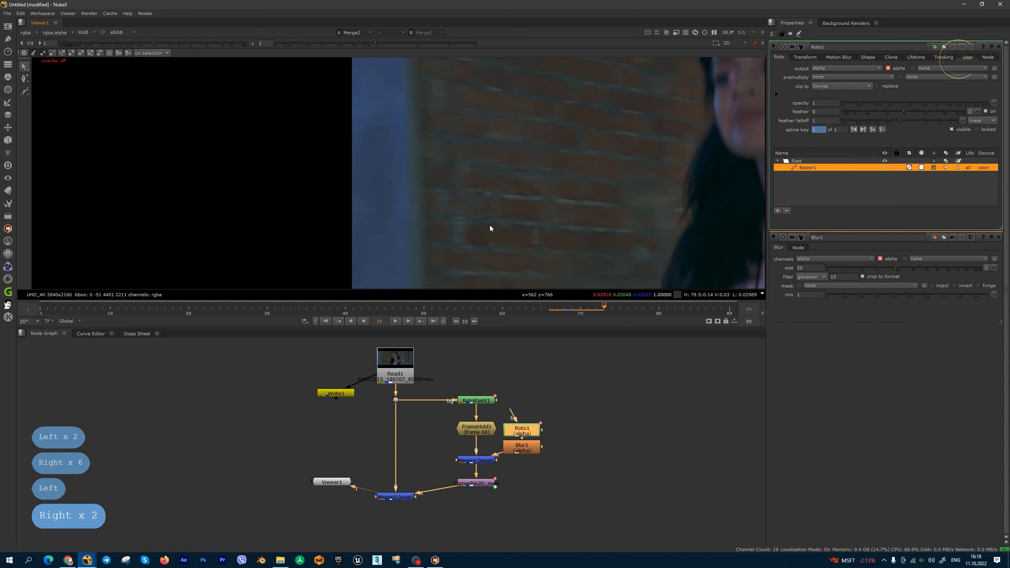
# Step: Set CornerPin2D_main's motionblur to 1 and its shutter offset to centred
pyautogui.doubleClick(481, 485)
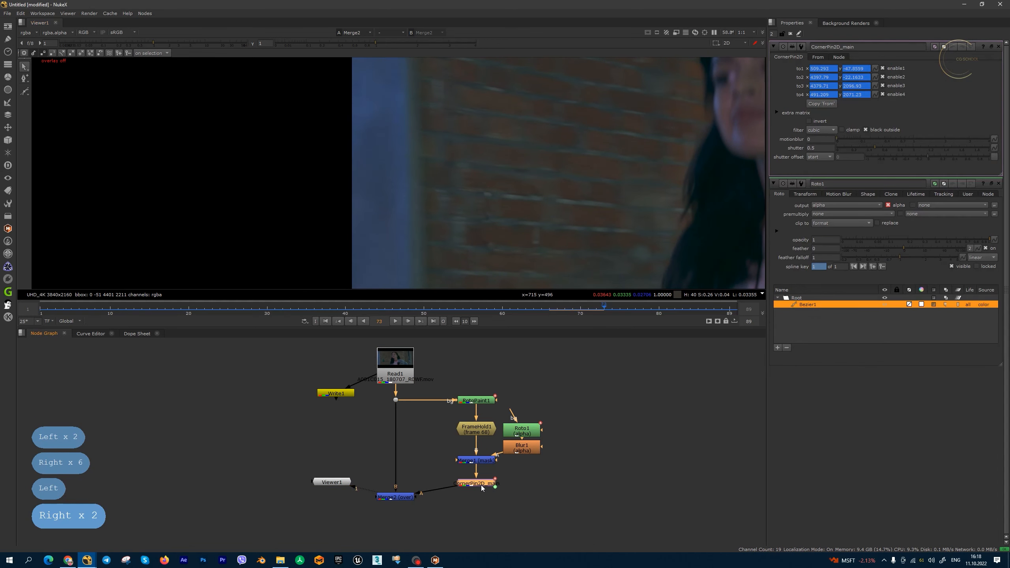
pyautogui.click(818, 139)
pyautogui.write('1')
pyautogui.press('Return')
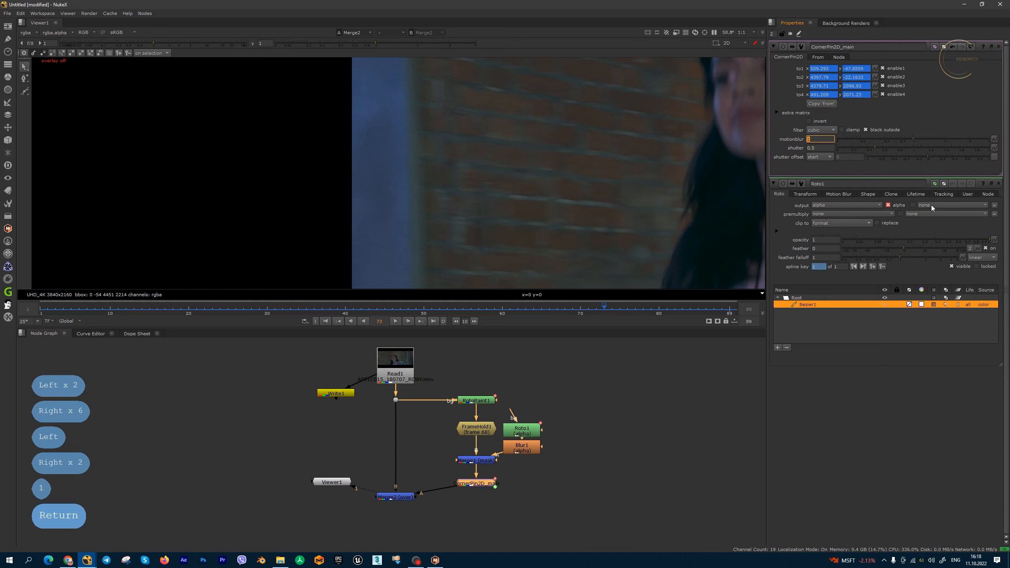
pyautogui.click(819, 157)
pyautogui.click(818, 166)
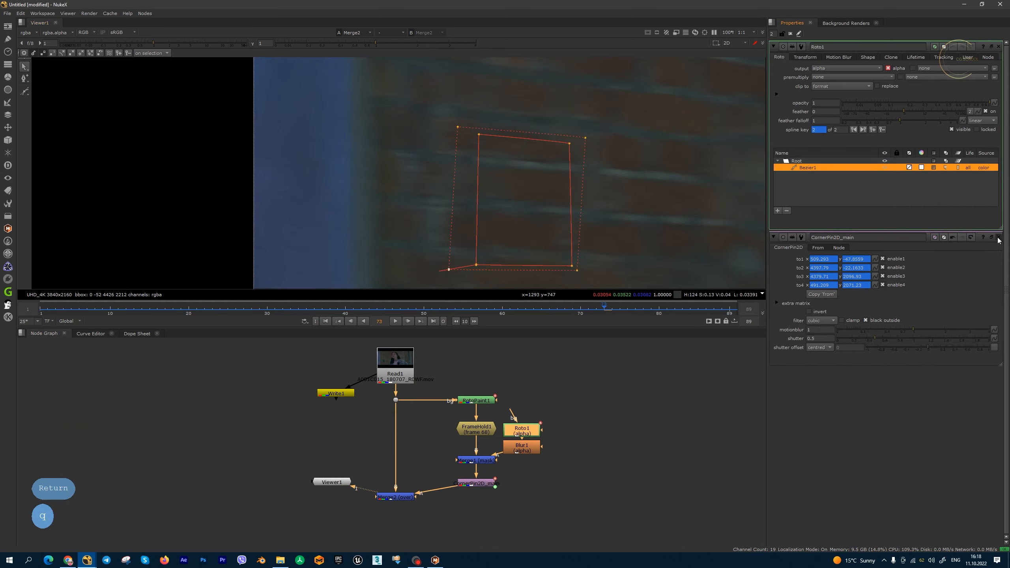
# Step: Close the corner pin's properties, try deleting the Roto shape's spline key at frame 73, and undo the deletion
pyautogui.click(998, 237)
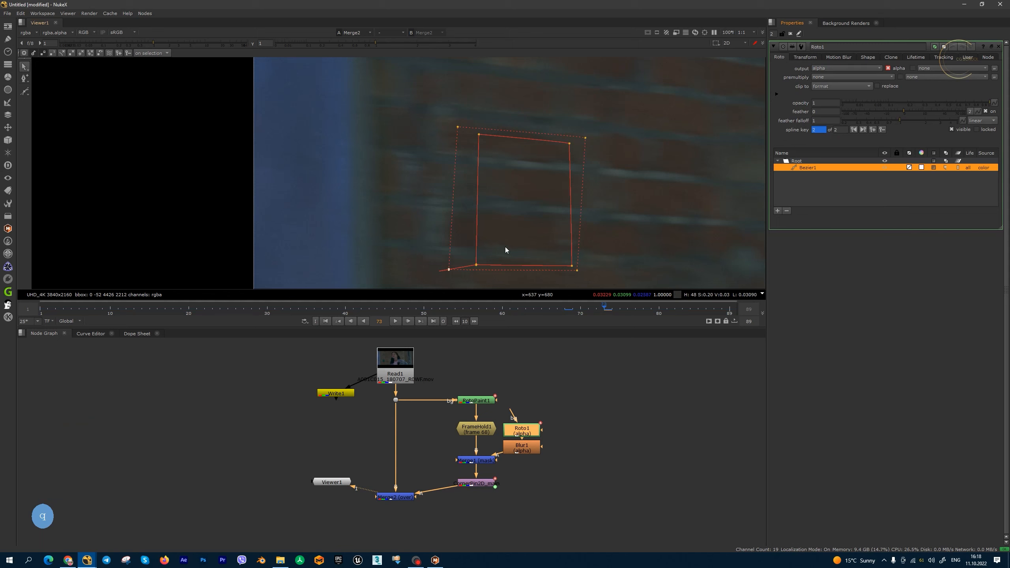
pyautogui.press('q')
pyautogui.press('q')
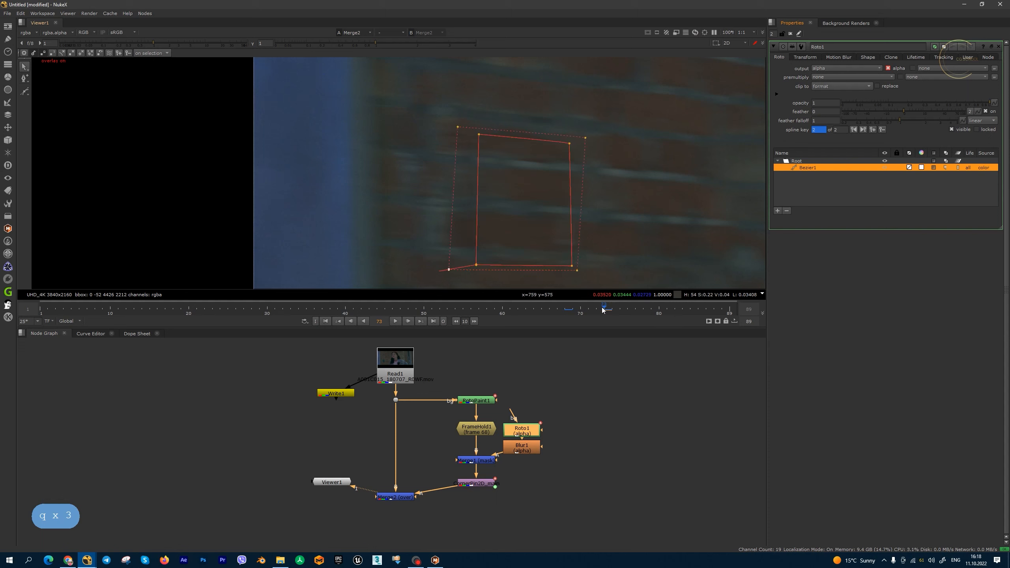
pyautogui.moveTo(604, 312)
pyautogui.mouseDown()
pyautogui.moveTo(565, 311)
pyautogui.moveTo(603, 312)
pyautogui.mouseUp()
pyautogui.click(881, 130)
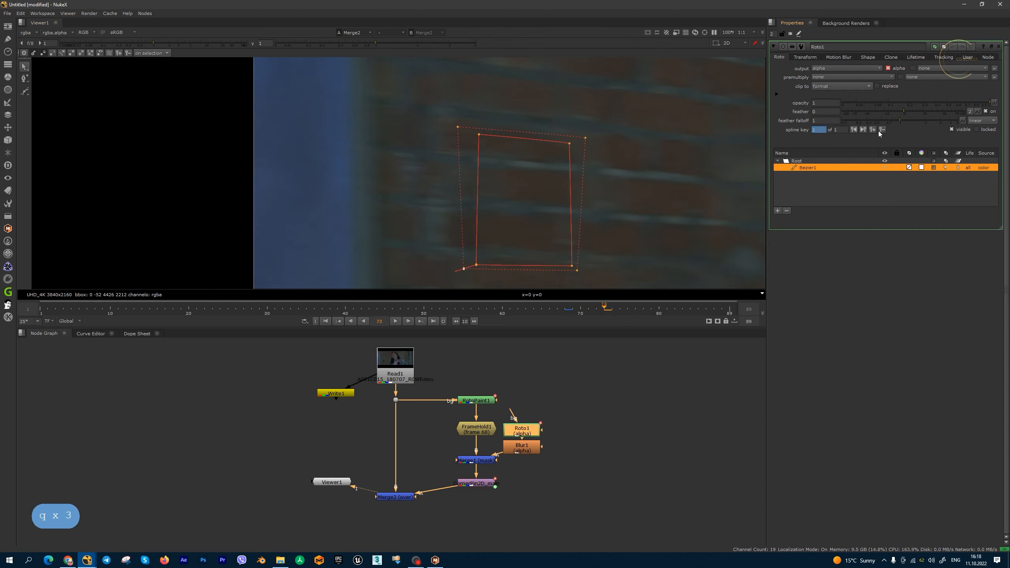
pyautogui.hotkey('ctrl', 'z')
pyautogui.press('q')
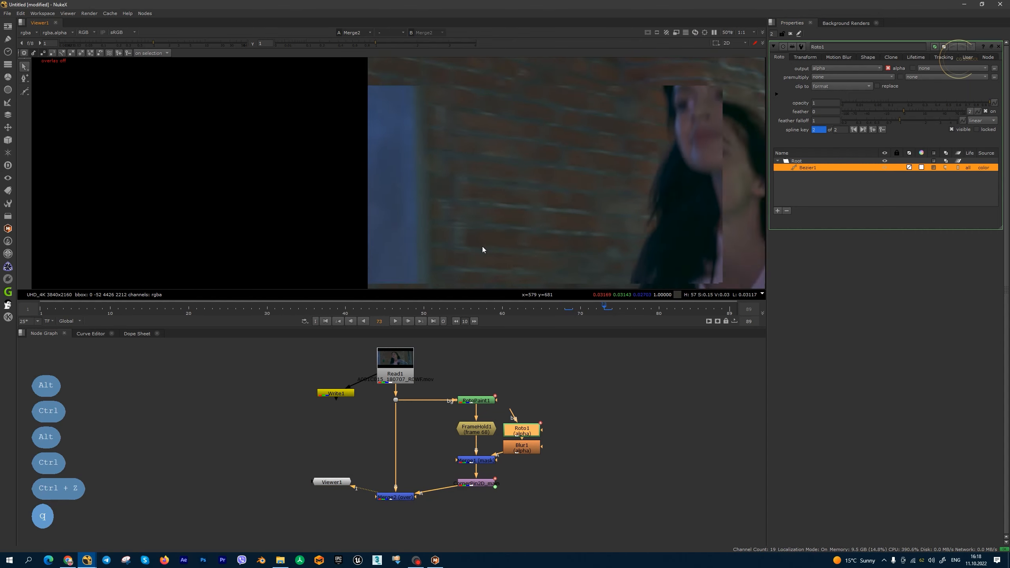
# Step: Move Roto1 and Blur1 aside and insert a ColorCorrect node between FrameHold1 and Merge1
pyautogui.scroll(-2, 494, 194)
pyautogui.moveTo(446, 113); pyautogui.dragTo(507, 274)
pyautogui.moveTo(522, 433); pyautogui.dragTo(552, 444)
pyautogui.click(512, 437)
pyautogui.press('c')
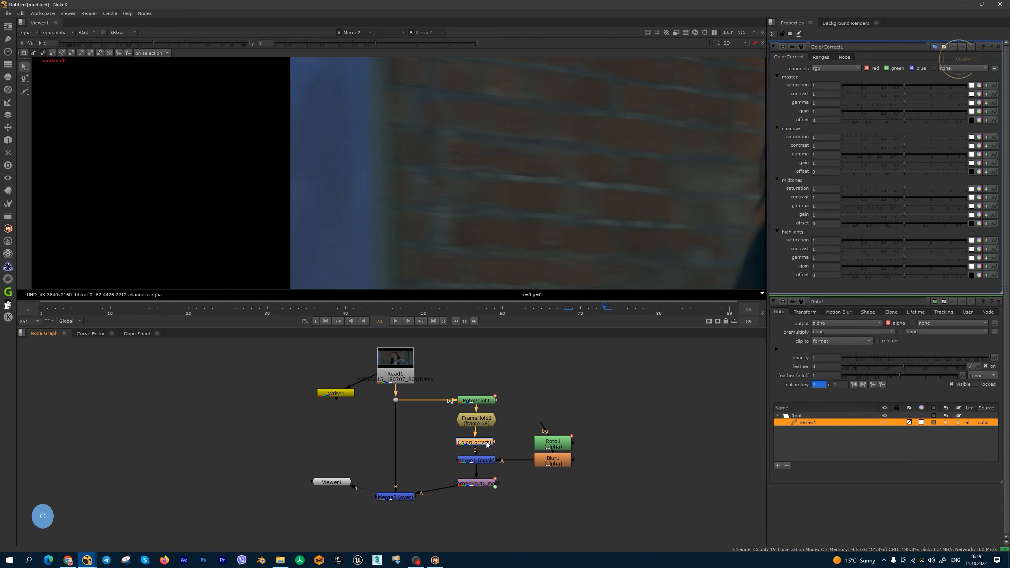
# Step: Add a Roto node as ColorCorrect1's mask and draw a tall rectangle over the patched brick area
pyautogui.press('o')
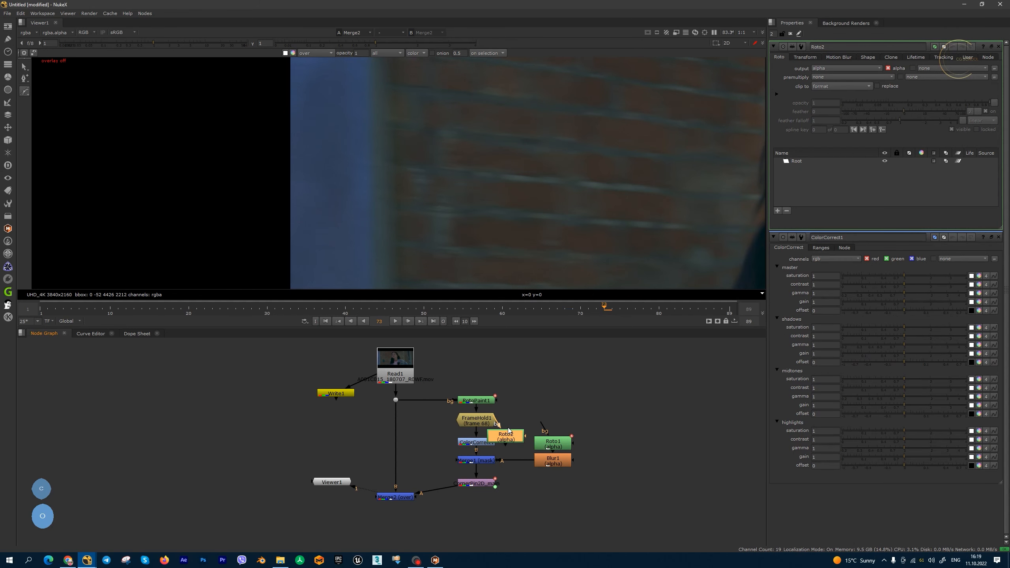
pyautogui.moveTo(496, 441); pyautogui.dragTo(517, 430)
pyautogui.click(24, 92)
pyautogui.click(64, 124)
pyautogui.press('q')
pyautogui.moveTo(442, 103)
pyautogui.mouseDown()
pyautogui.moveTo(504, 263)
pyautogui.moveTo(489, 267)
pyautogui.mouseUp()
# Step: Compare Merge1 with Merge2 in the viewer and set ColorCorrect1's master gain to 0.88
pyautogui.click(481, 461)
pyautogui.press('1')
pyautogui.click(401, 496)
pyautogui.press('1')
pyautogui.doubleClick(476, 442)
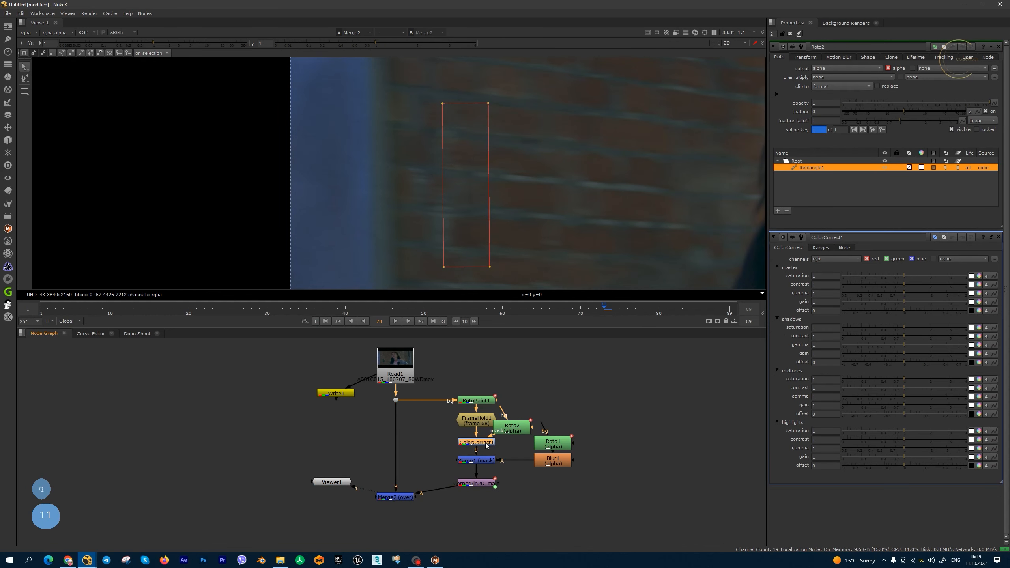
pyautogui.click(902, 114)
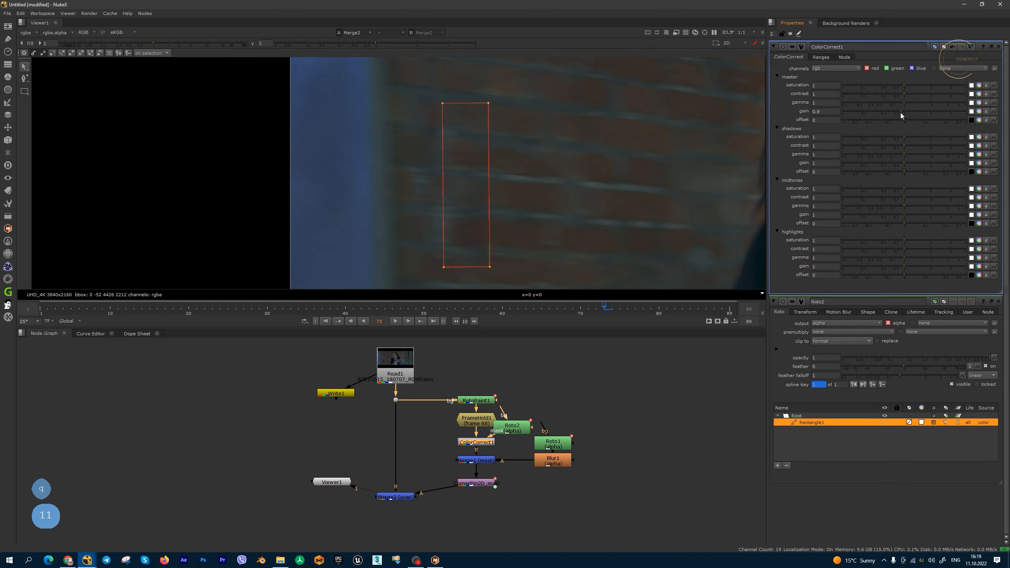
# Step: Feather the two right-hand corners of the Roto2 rectangle outward
pyautogui.moveTo(489, 267)
pyautogui.mouseDown()
pyautogui.moveTo(510, 266)
pyautogui.moveTo(491, 273)
pyautogui.moveTo(500, 278)
pyautogui.mouseUp()
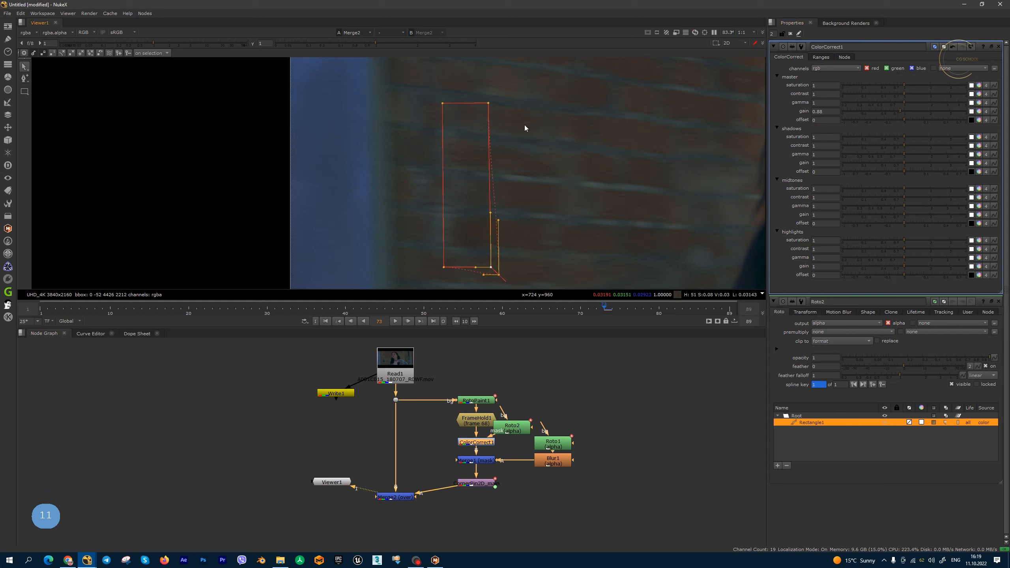
pyautogui.moveTo(488, 103); pyautogui.dragTo(507, 100)
pyautogui.press('q')
# Step: Set ColorCorrect1's master gain to 0.86 and narrow the Roto2 rectangle by moving its right-hand corners inward
pyautogui.click(896, 112)
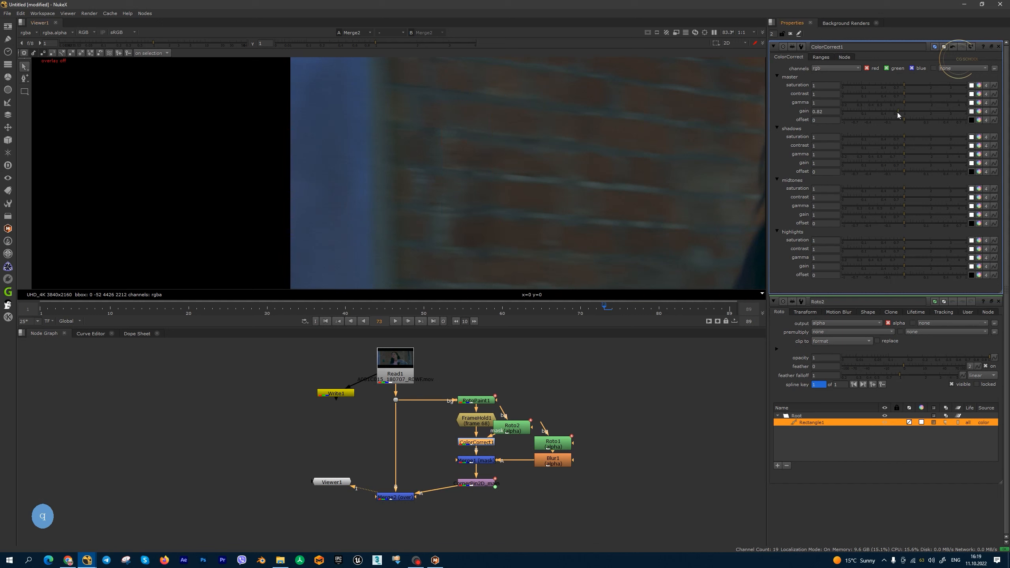
pyautogui.press('q')
pyautogui.moveTo(479, 111); pyautogui.dragTo(477, 111)
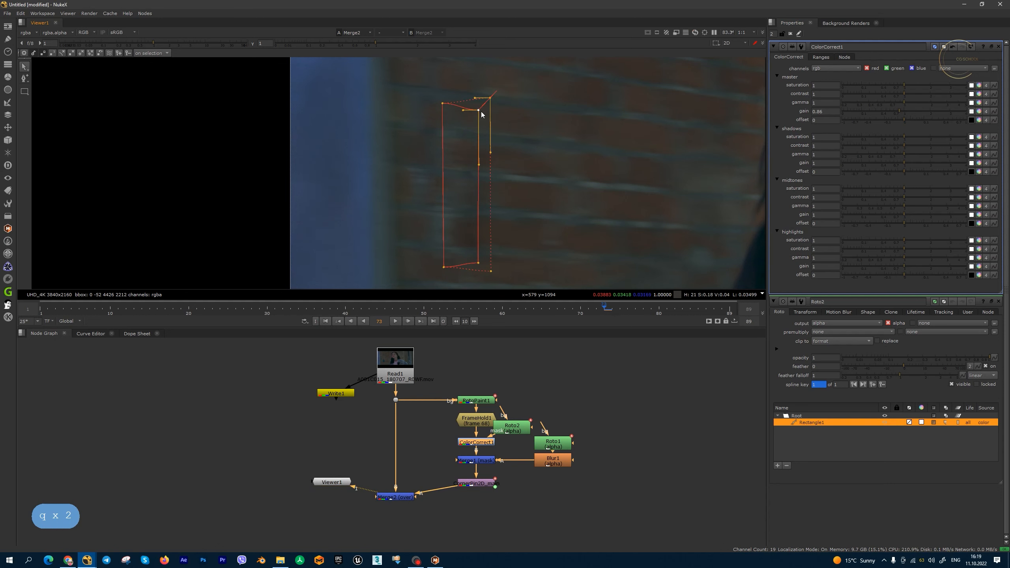
pyautogui.click(477, 264)
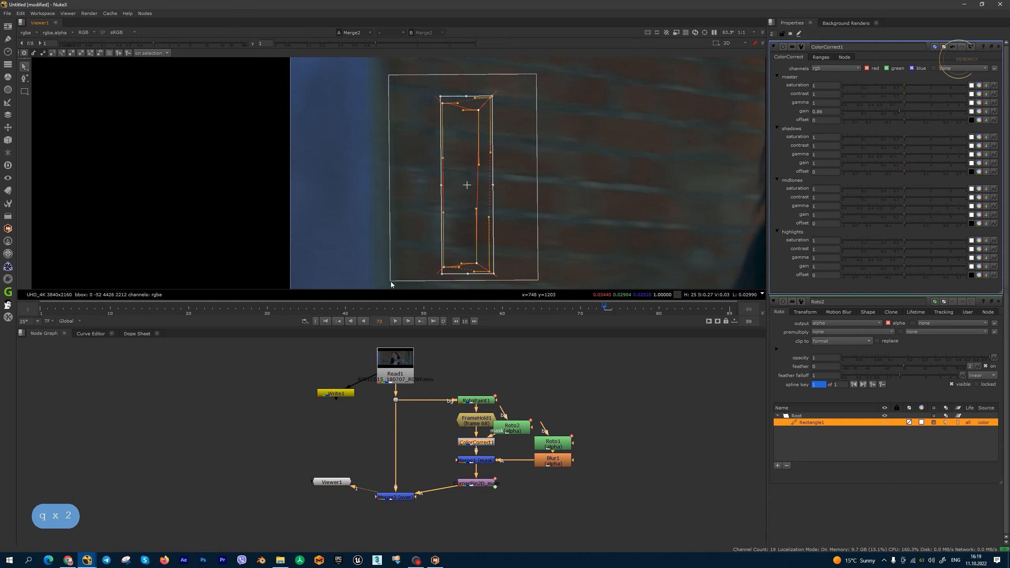
# Step: View Merge1 and return to Merge2 to check the darkened patch, closing all open node properties
pyautogui.press('1')
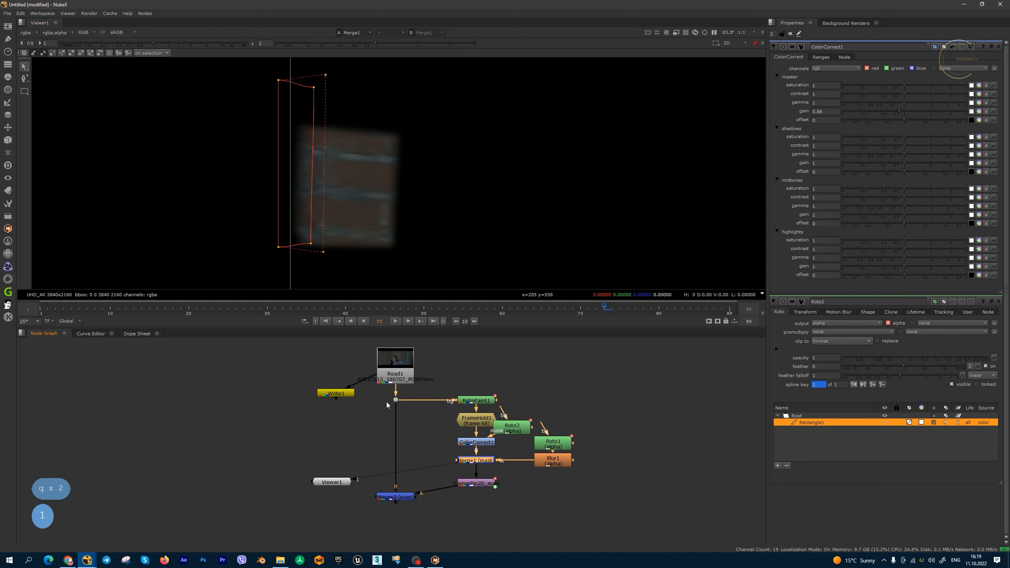
pyautogui.click(397, 497)
pyautogui.press('1')
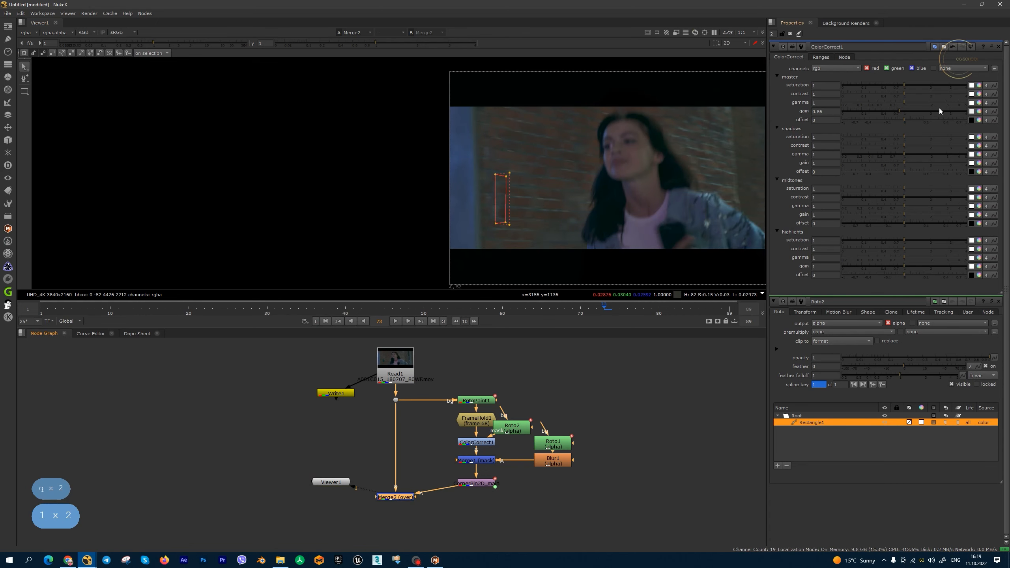
pyautogui.click(998, 46)
pyautogui.scroll(2, 512, 189)
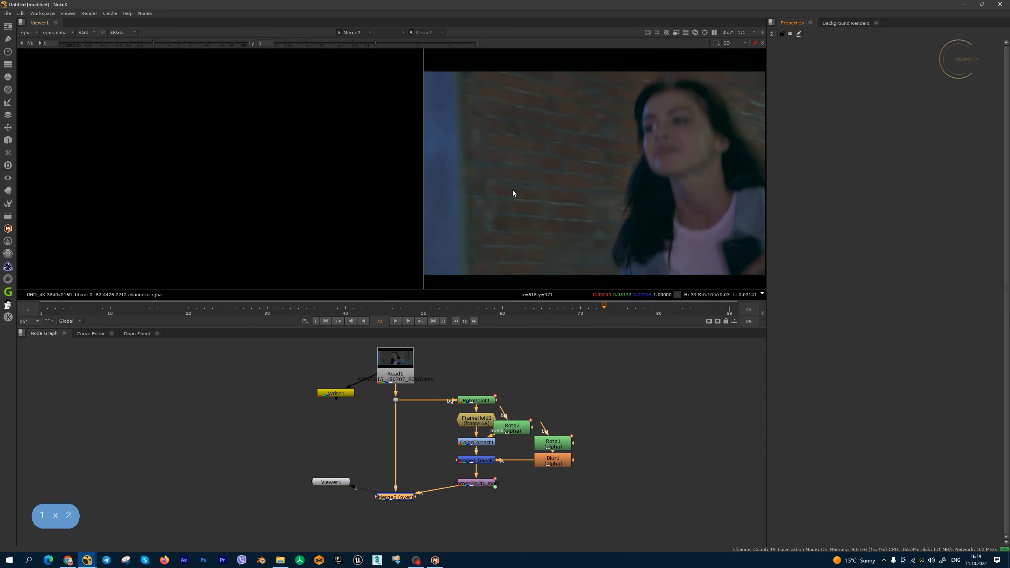
# Step: Open CornerPin2D_main's properties and go to frame 69, comparing the patch there with frames 68 and 70
pyautogui.doubleClick(485, 481)
pyautogui.moveTo(389, 135); pyautogui.dragTo(395, 176)
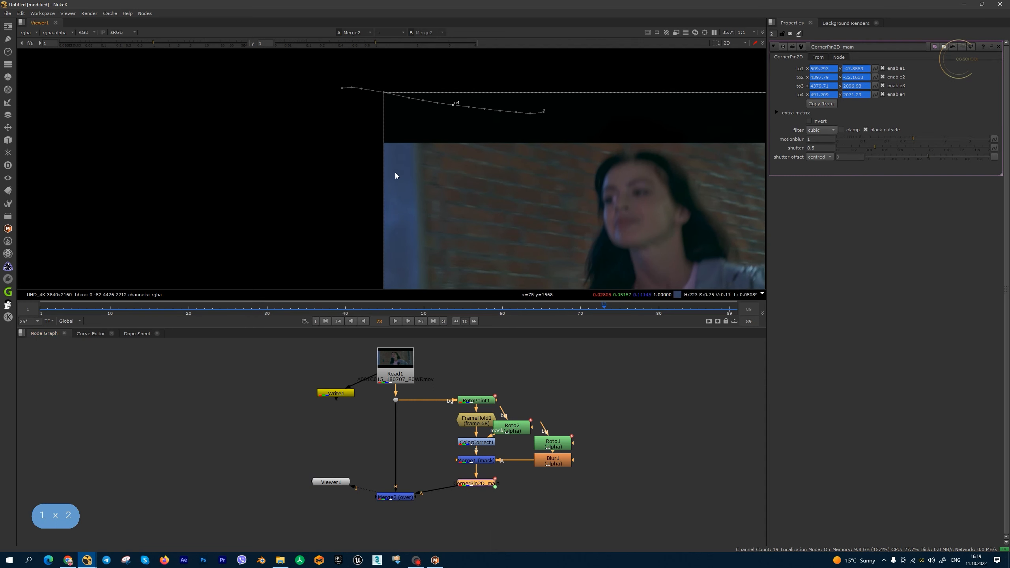
pyautogui.moveTo(603, 309); pyautogui.dragTo(575, 310)
pyautogui.moveTo(453, 198); pyautogui.dragTo(484, 173)
pyautogui.scroll(-3, 484, 173)
pyautogui.press('Left')
pyautogui.press('Right')
pyautogui.press('Right')
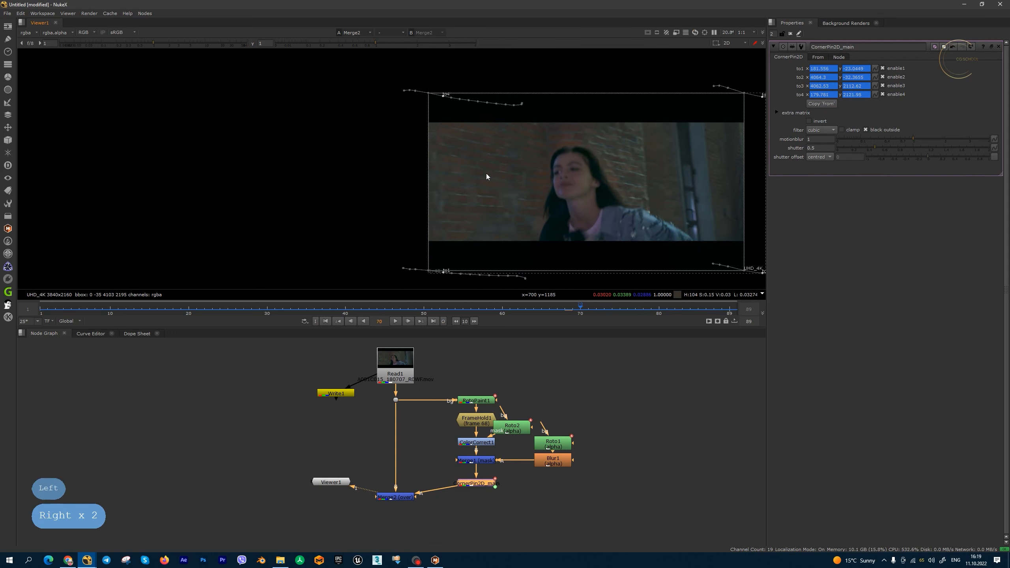
pyautogui.press('Left')
pyautogui.scroll(4, 449, 187)
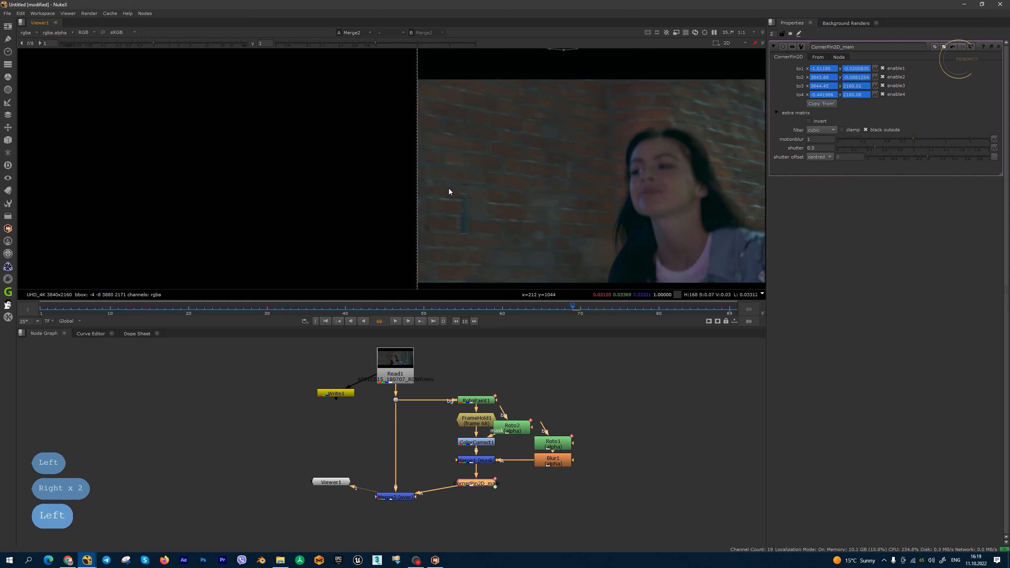
# Step: Maximize the viewer and move the to4 corner at frame 69 slightly right and down along its motion path
pyautogui.press('space')
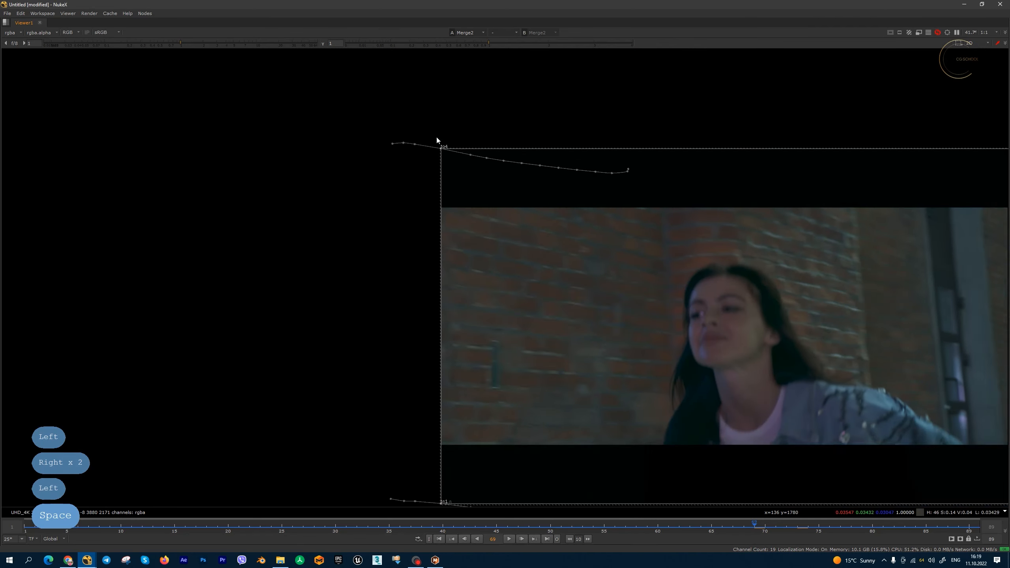
pyautogui.scroll(-2, 419, 187)
pyautogui.moveTo(815, 107); pyautogui.dragTo(345, 418)
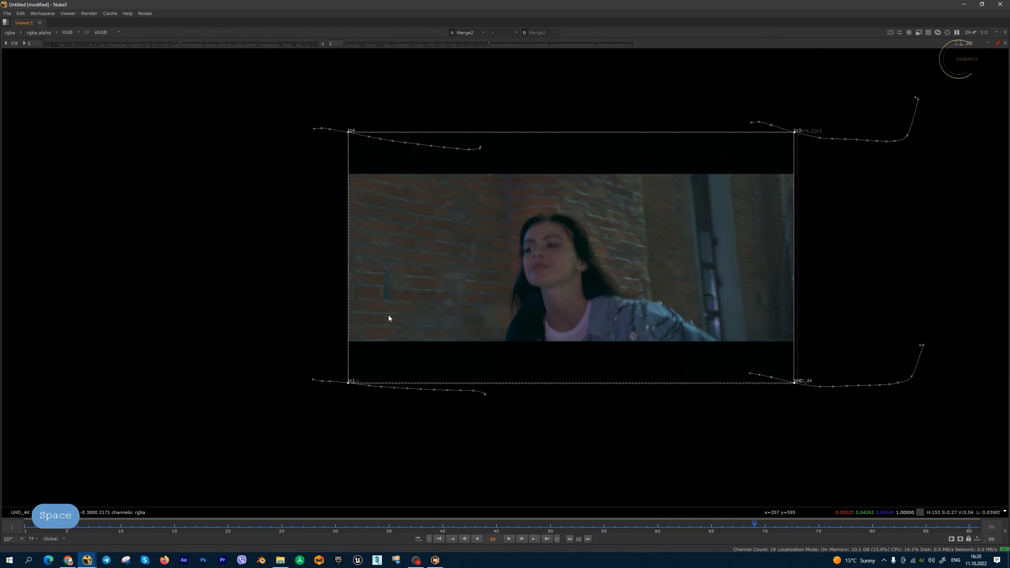
pyautogui.scroll(5, 368, 133)
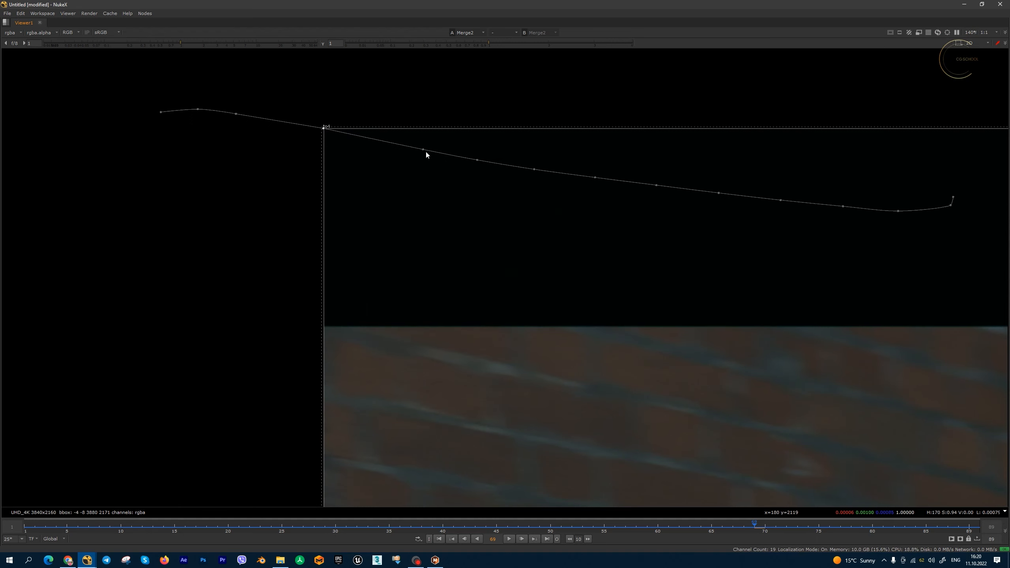
pyautogui.scroll(-3, 372, 187)
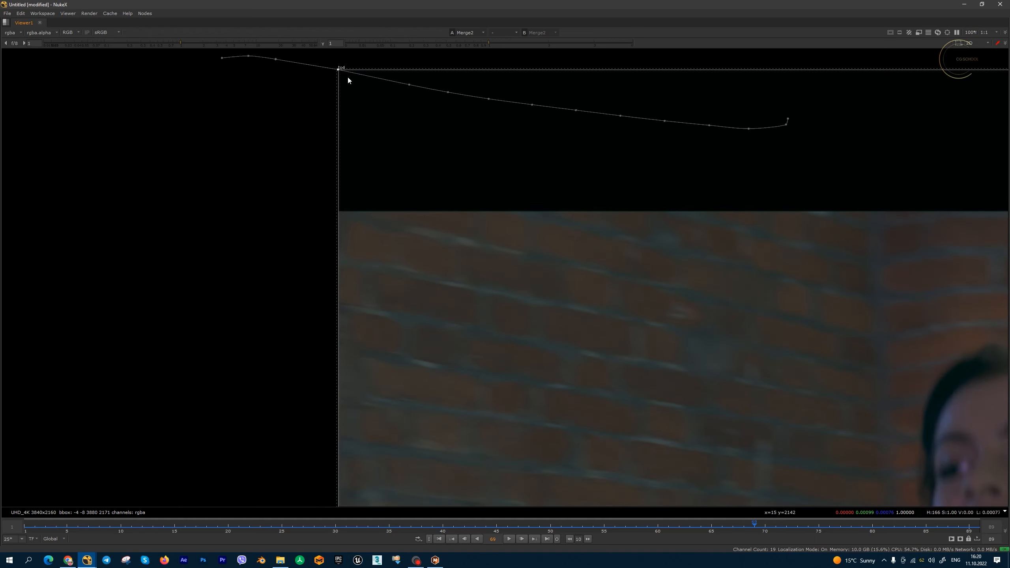
pyautogui.scroll(-4, 375, 80)
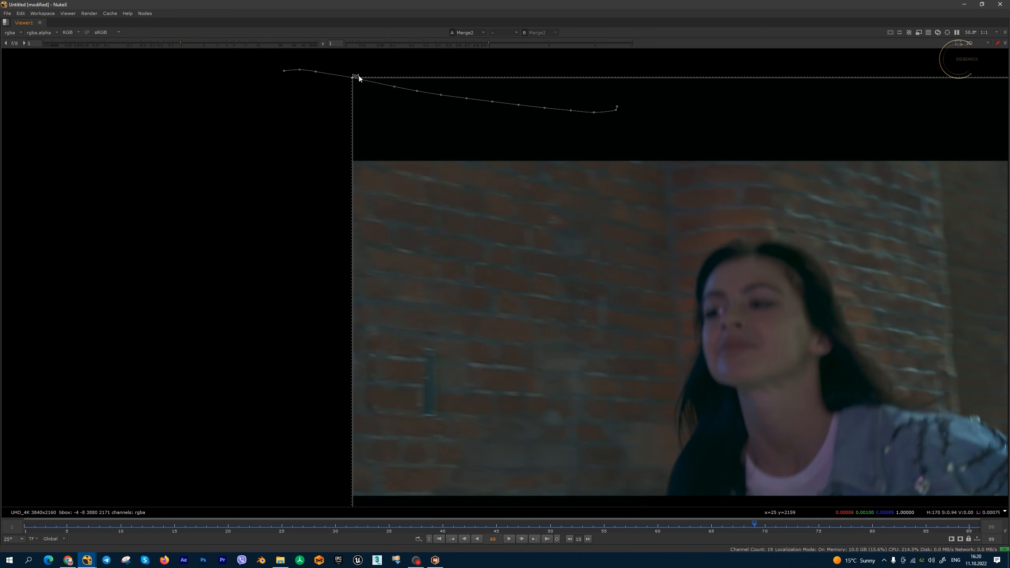
pyautogui.scroll(4, 359, 77)
pyautogui.moveTo(341, 82); pyautogui.dragTo(383, 90)
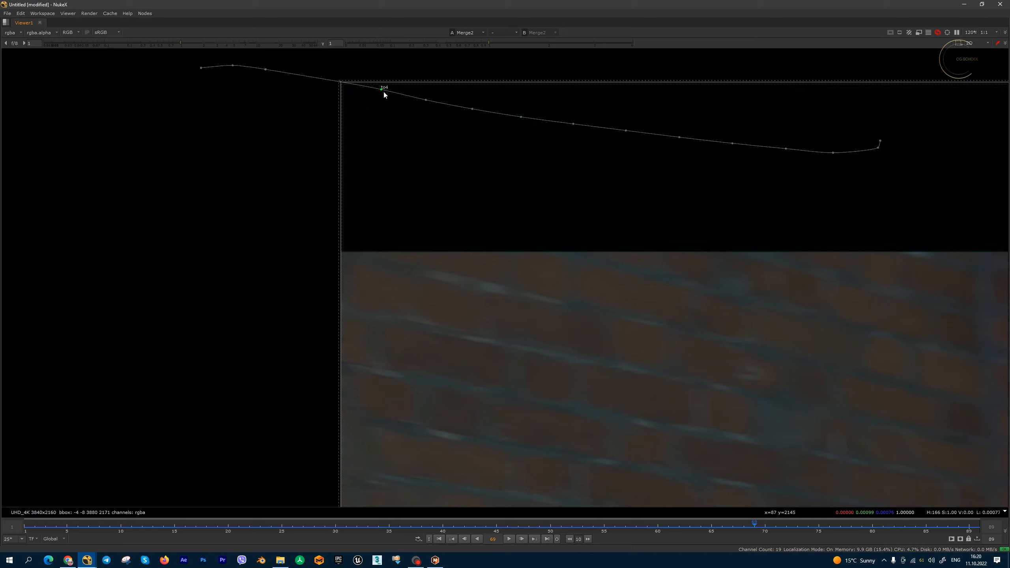
# Step: Move the to1 corner at frame 69 slightly right along its motion path to match the to4 shift
pyautogui.scroll(-6, 380, 148)
pyautogui.moveTo(376, 429); pyautogui.dragTo(387, 301)
pyautogui.scroll(5, 386, 300)
pyautogui.scroll(3, 388, 304)
pyautogui.moveTo(358, 443); pyautogui.dragTo(393, 311)
# Step: Shift the right-hand corners to3 and to2 at frame 69 slightly right along their motion paths
pyautogui.scroll(-8, 397, 311)
pyautogui.moveTo(720, 307); pyautogui.dragTo(390, 308)
pyautogui.moveTo(679, 306); pyautogui.dragTo(595, 341)
pyautogui.scroll(4, 525, 310)
pyautogui.scroll(3, 525, 313)
pyautogui.scroll(-8, 595, 341)
pyautogui.scroll(7, 595, 191)
pyautogui.moveTo(540, 241); pyautogui.dragTo(592, 252)
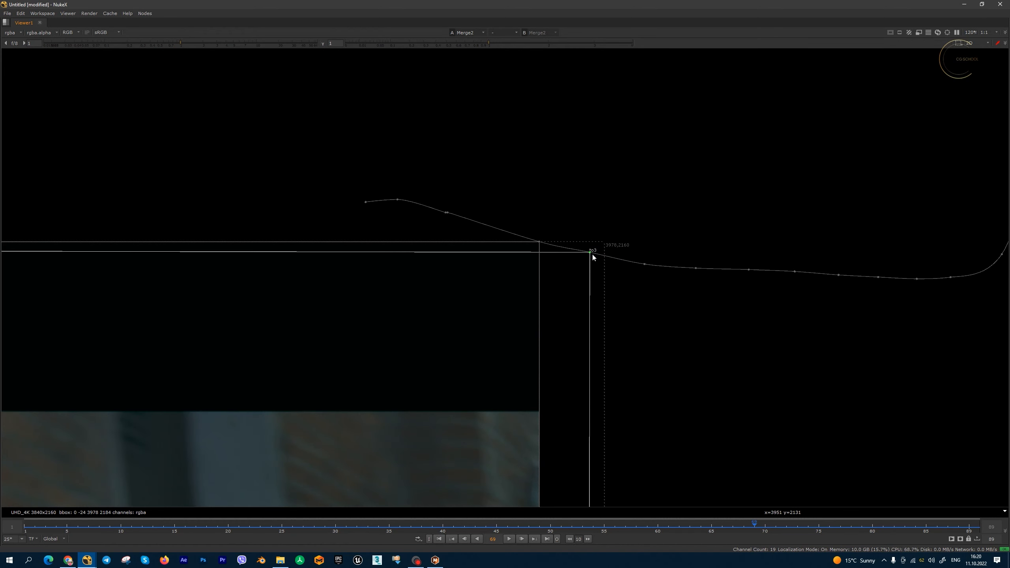
pyautogui.scroll(-6, 612, 278)
pyautogui.moveTo(604, 343); pyautogui.dragTo(668, 121)
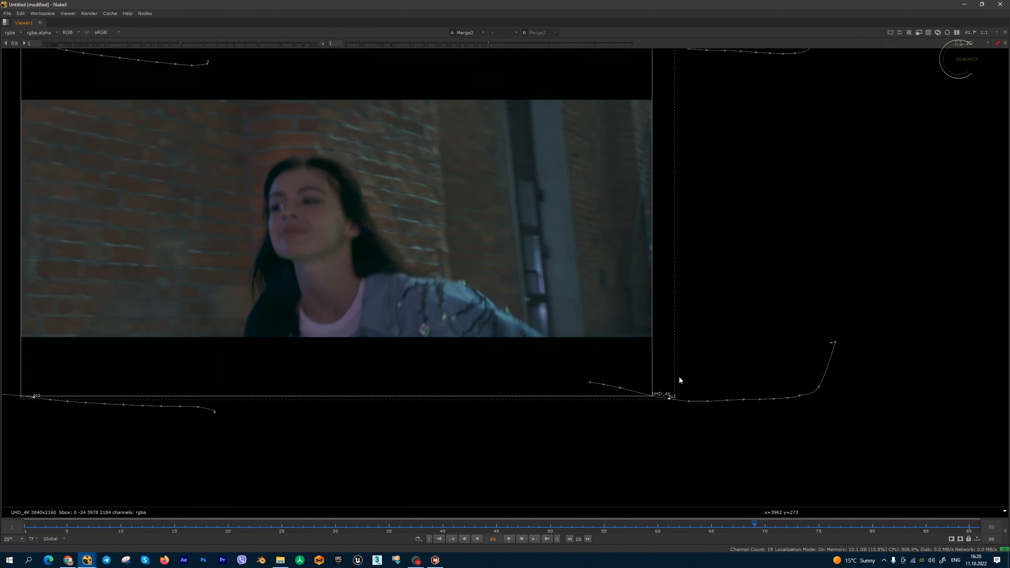
pyautogui.scroll(11, 671, 392)
pyautogui.moveTo(622, 342); pyautogui.dragTo(627, 344)
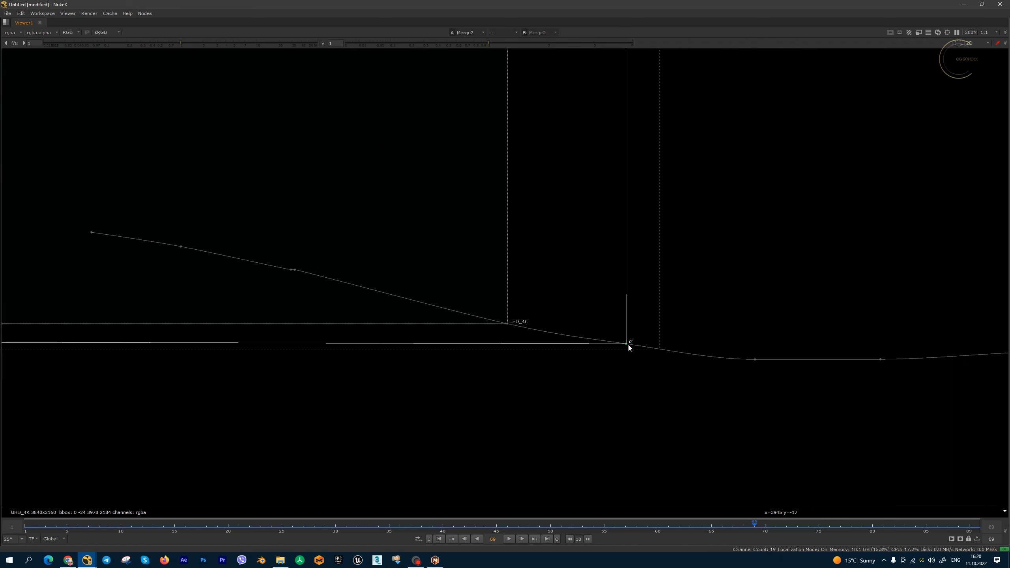
# Step: Examine the shifted corner pin at frame 69 and step back to frame 66 to check the patch alignment
pyautogui.scroll(-13, 624, 346)
pyautogui.scroll(11, 286, 355)
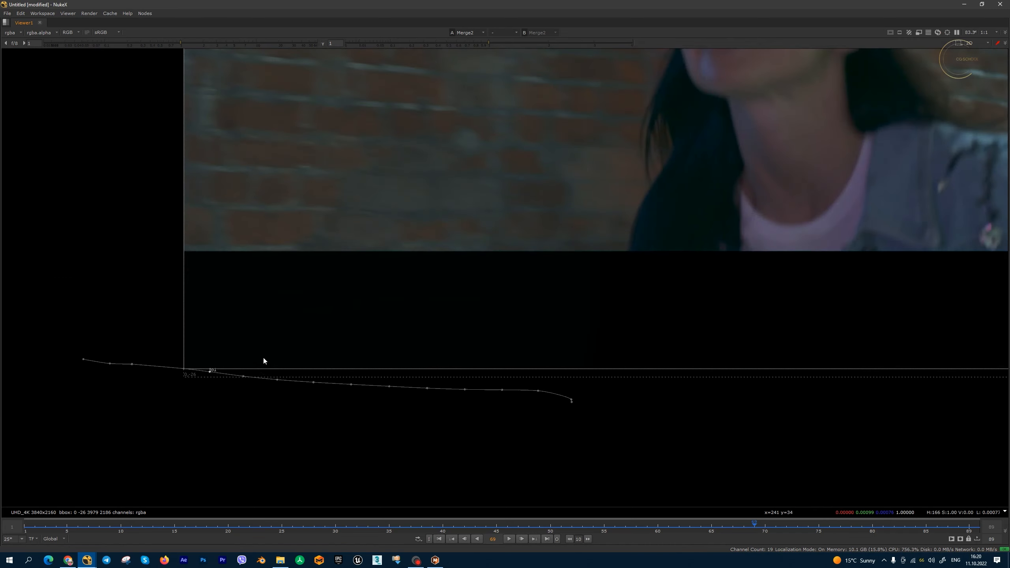
pyautogui.moveTo(236, 361); pyautogui.dragTo(249, 353)
pyautogui.scroll(-2, 270, 338)
pyautogui.scroll(5, 258, 328)
pyautogui.scroll(-11, 254, 344)
pyautogui.moveTo(283, 229); pyautogui.dragTo(300, 381)
pyautogui.scroll(-4, 304, 374)
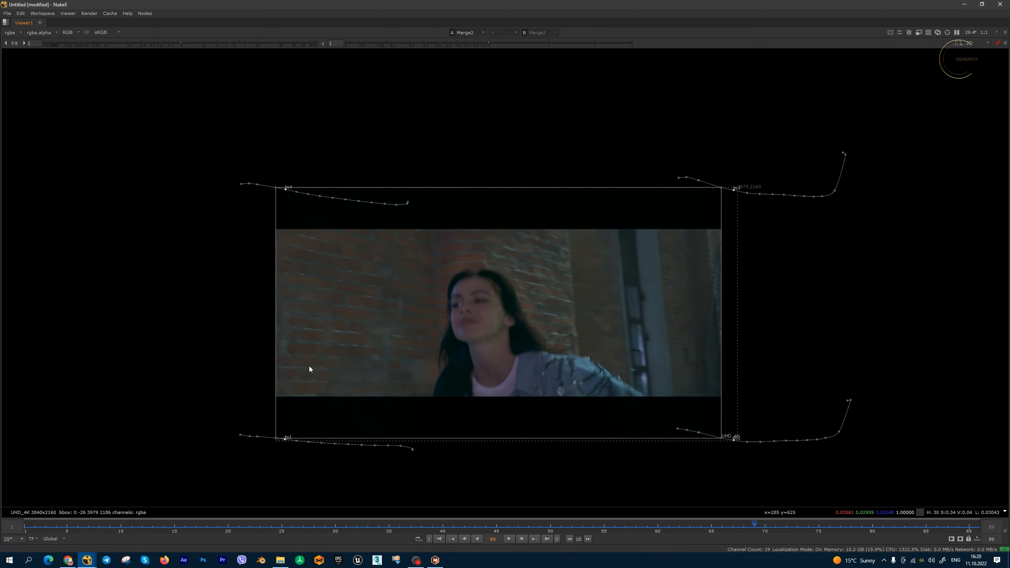
pyautogui.scroll(2, 284, 212)
pyautogui.scroll(-4, 284, 211)
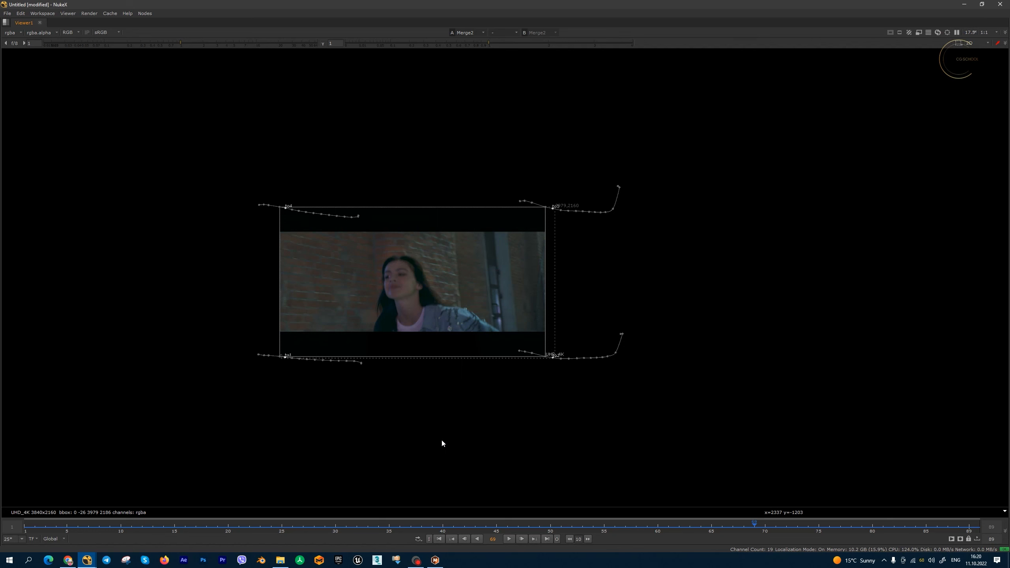
pyautogui.press('Left')
pyautogui.press('Left')
pyautogui.scroll(4, 276, 194)
# Step: Shift the four corner pin points at frame 67 slightly right along their motion paths
pyautogui.press('Right')
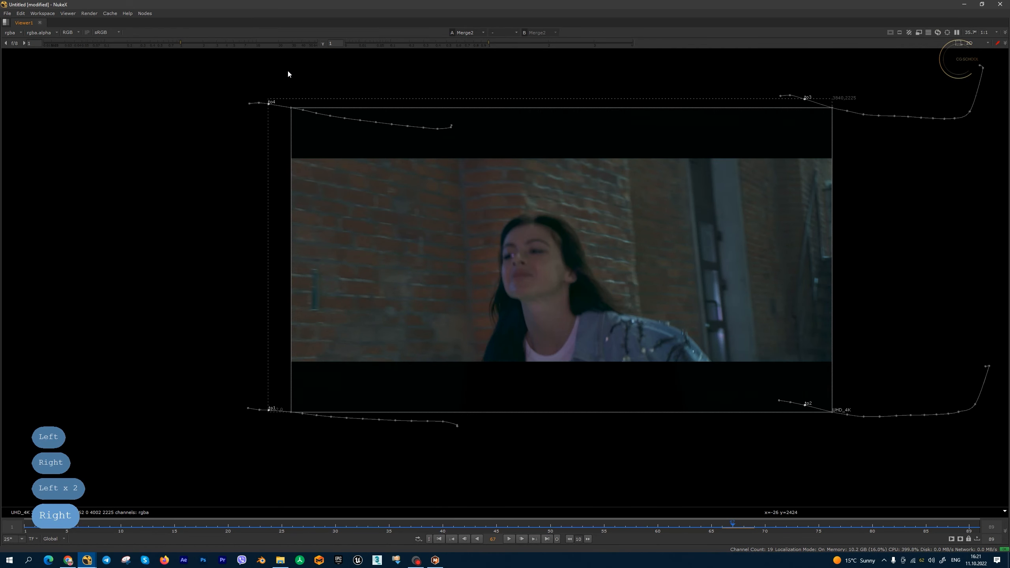
pyautogui.moveTo(270, 104); pyautogui.dragTo(278, 106)
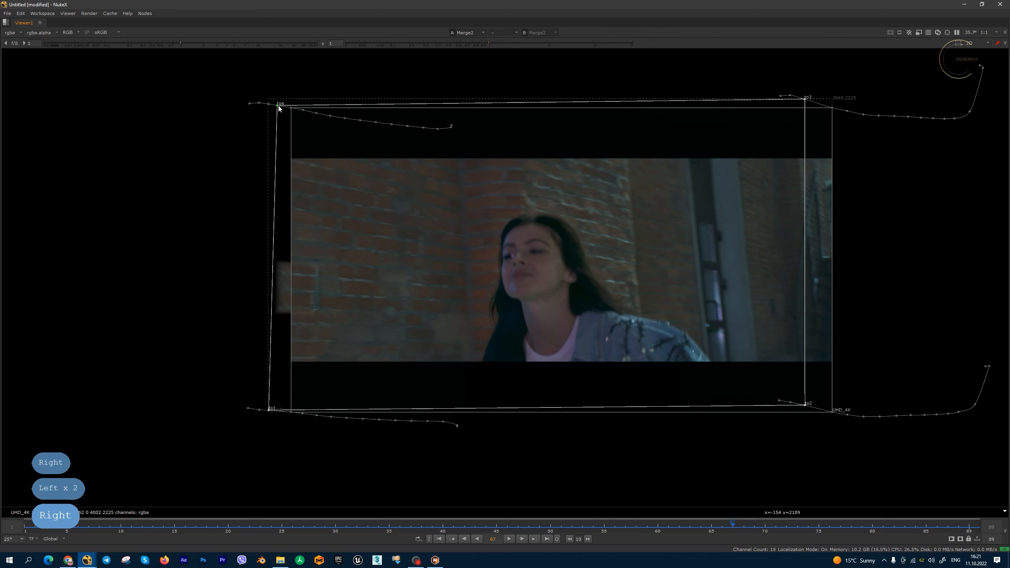
pyautogui.scroll(7, 277, 423)
pyautogui.moveTo(238, 352); pyautogui.dragTo(269, 357)
pyautogui.scroll(-6, 290, 360)
pyautogui.scroll(6, 902, 353)
pyautogui.moveTo(901, 354); pyautogui.dragTo(261, 323)
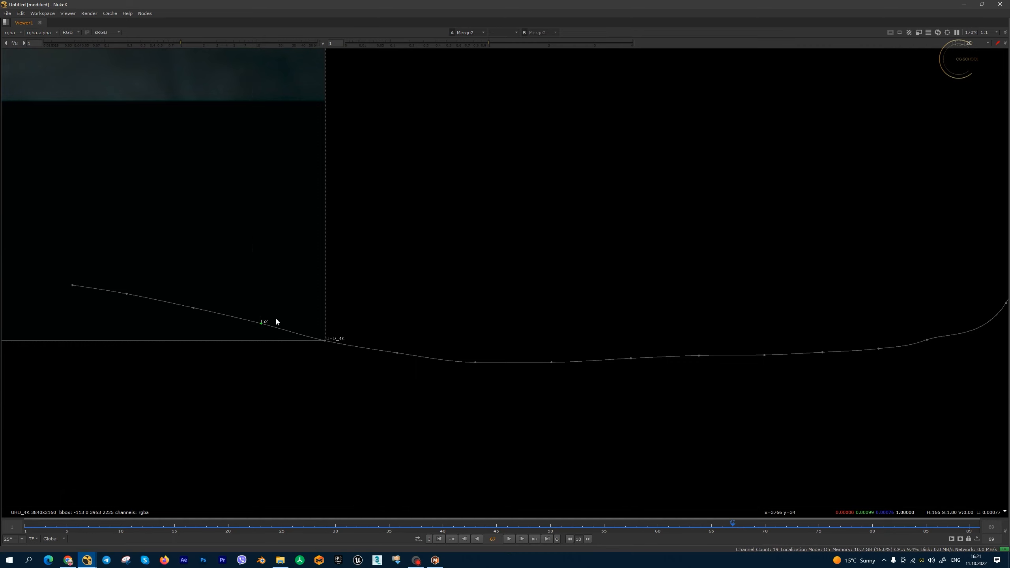
pyautogui.scroll(-8, 275, 317)
pyautogui.scroll(6, 275, 167)
pyautogui.click(384, 235)
# Step: Hide the animation paths and step back and forth through frames 64 to 68 to check the patch
pyautogui.scroll(-4, 384, 235)
pyautogui.press('q')
pyautogui.scroll(-3, 342, 290)
pyautogui.press('Left')
pyautogui.press('Left')
pyautogui.press('Left')
pyautogui.press('Right')
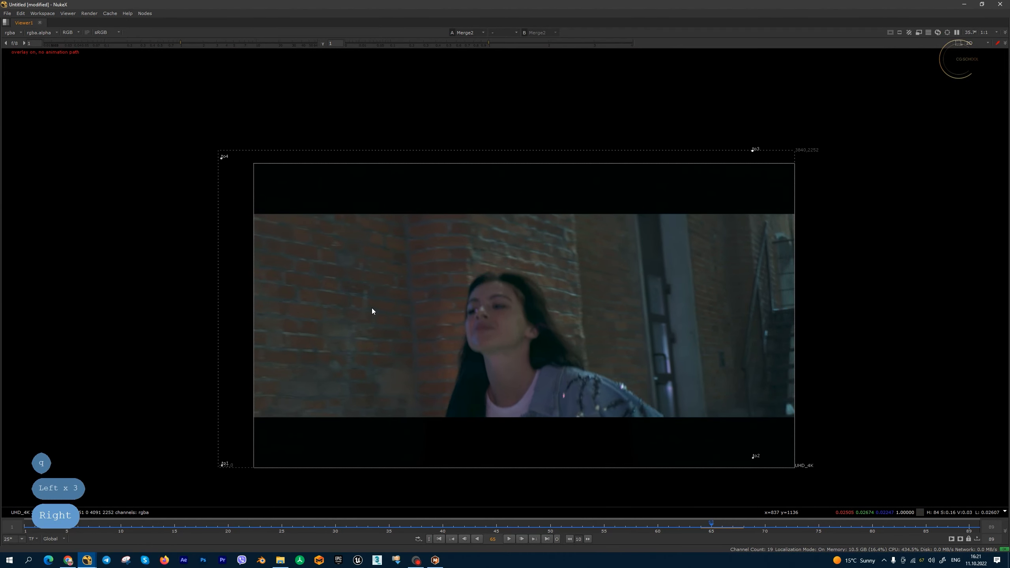
pyautogui.press('Right')
pyautogui.press('Left')
pyautogui.press('Left')
pyautogui.press('Right')
pyautogui.press('Right')
pyautogui.press('Right')
pyautogui.press('Right')
pyautogui.press('space')
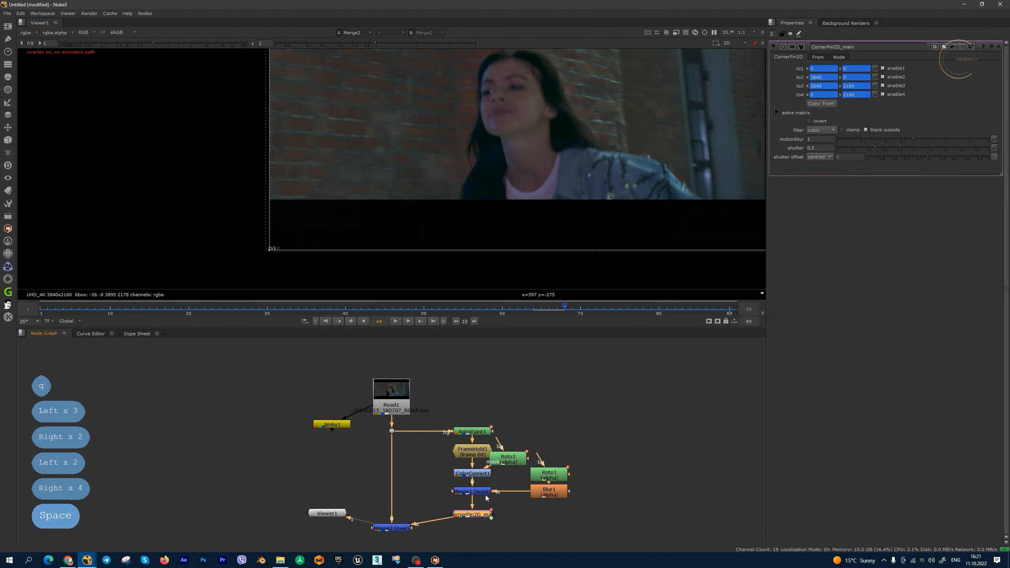
# Step: Space out the patch nodes and insert a second ColorCorrect node between ColorCorrect1 and Merge1
pyautogui.scroll(-3, 478, 213)
pyautogui.moveTo(477, 451); pyautogui.dragTo(477, 445)
pyautogui.moveTo(479, 491); pyautogui.dragTo(538, 497)
pyautogui.scroll(3, 479, 486)
pyautogui.click(489, 485)
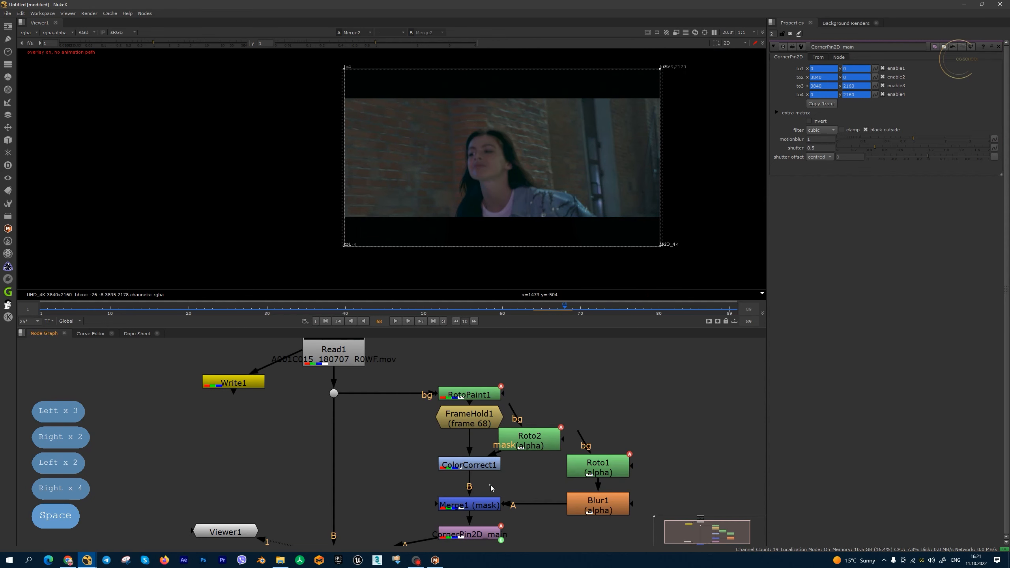
pyautogui.press('c')
# Step: Tint the patch magenta by setting ColorCorrect2's master gain to red 1.167, green 0.667 and blue 1.167
pyautogui.keyDown('ctrl'); pyautogui.click(978, 112); pyautogui.keyUp('ctrl')
pyautogui.click(703, 229)
pyautogui.moveTo(702, 230); pyautogui.dragTo(702, 235)
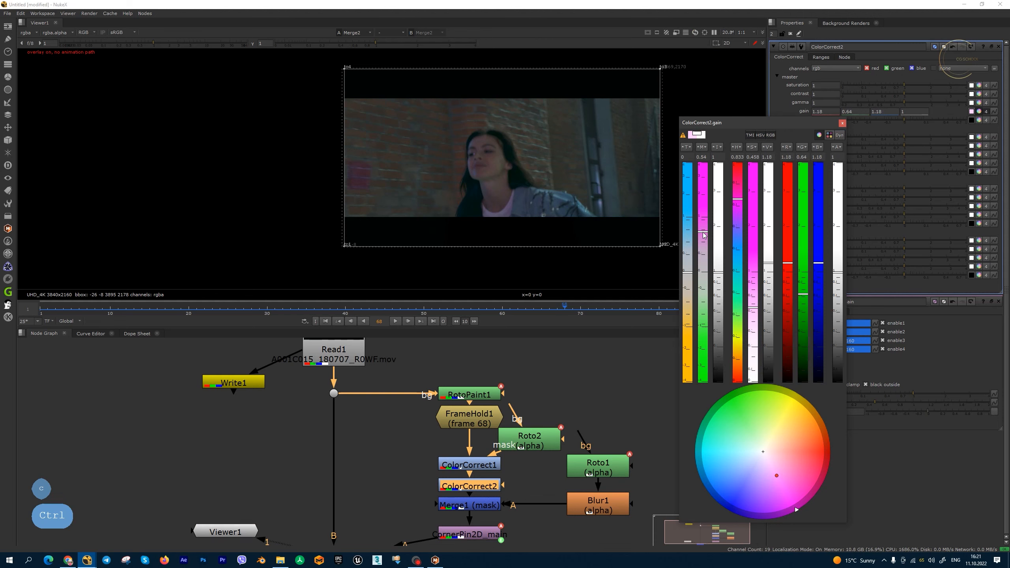
pyautogui.scroll(3, 483, 198)
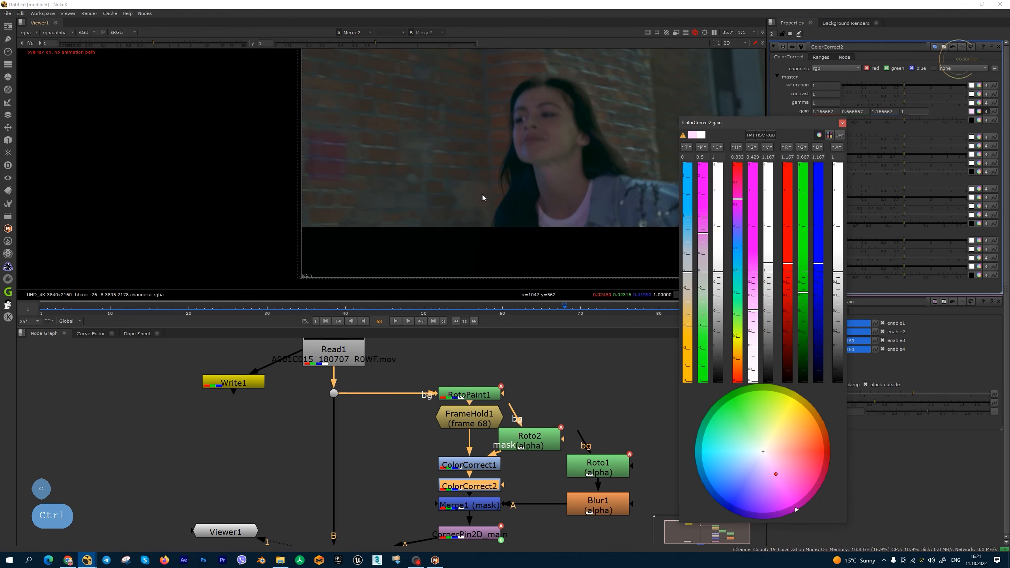
pyautogui.click(841, 124)
# Step: Maximize the viewer and step between frames 68 and 63 to follow the tinted patch's position on the wall
pyautogui.press('space')
pyautogui.scroll(1, 562, 215)
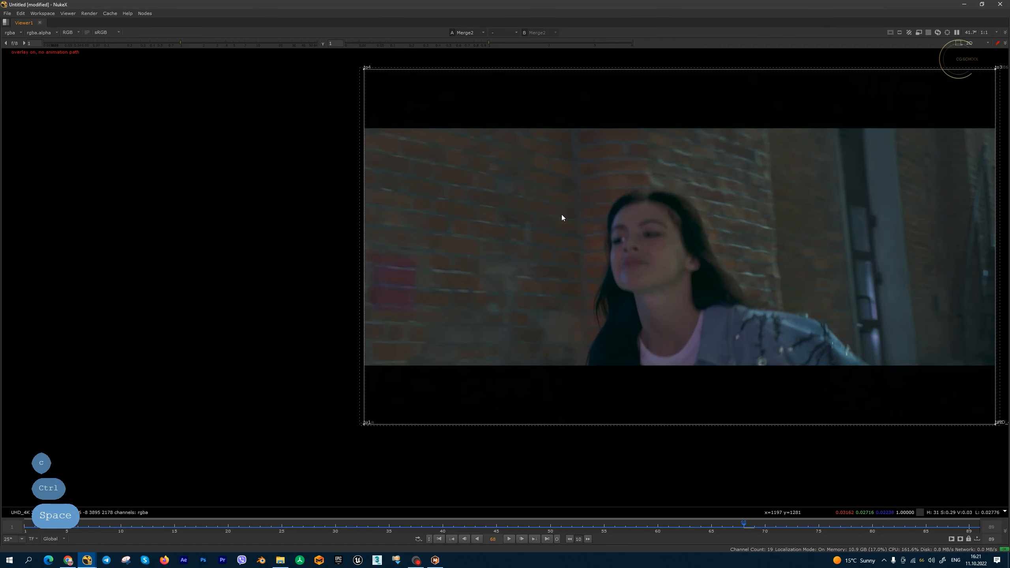
pyautogui.press('Left')
pyautogui.press('Left')
pyautogui.press('Left')
pyautogui.press('Left')
pyautogui.press('Left')
pyautogui.press('Right')
pyautogui.press('Right')
pyautogui.scroll(3, 401, 225)
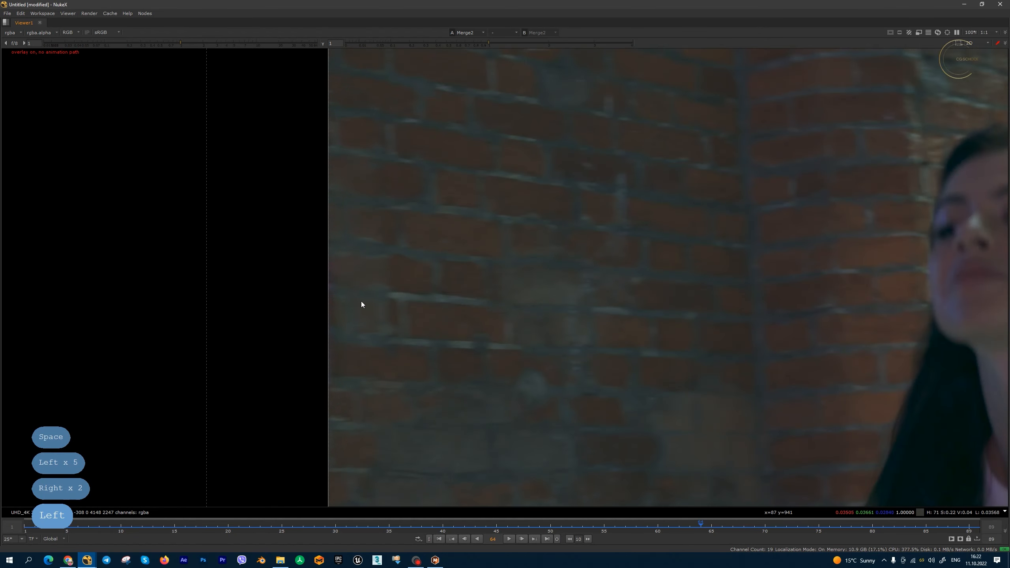
# Step: Restore the full layout and compare the tinted patch with the original wall by setting Merge2's mix to 0, advancing to frame 65, and resetting it to 1
pyautogui.press('Left')
pyautogui.press('space')
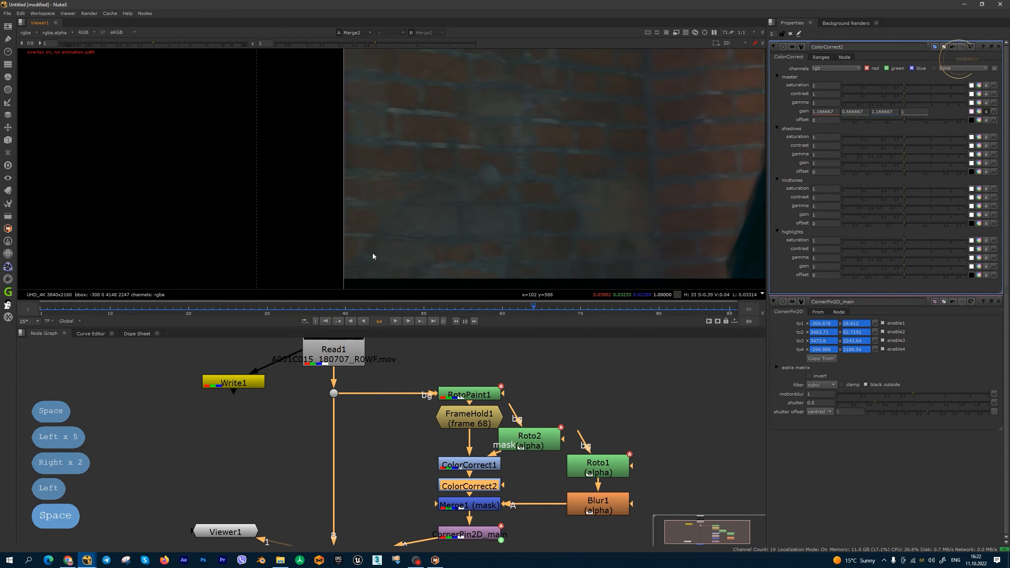
pyautogui.scroll(5, 366, 434)
pyautogui.doubleClick(358, 431)
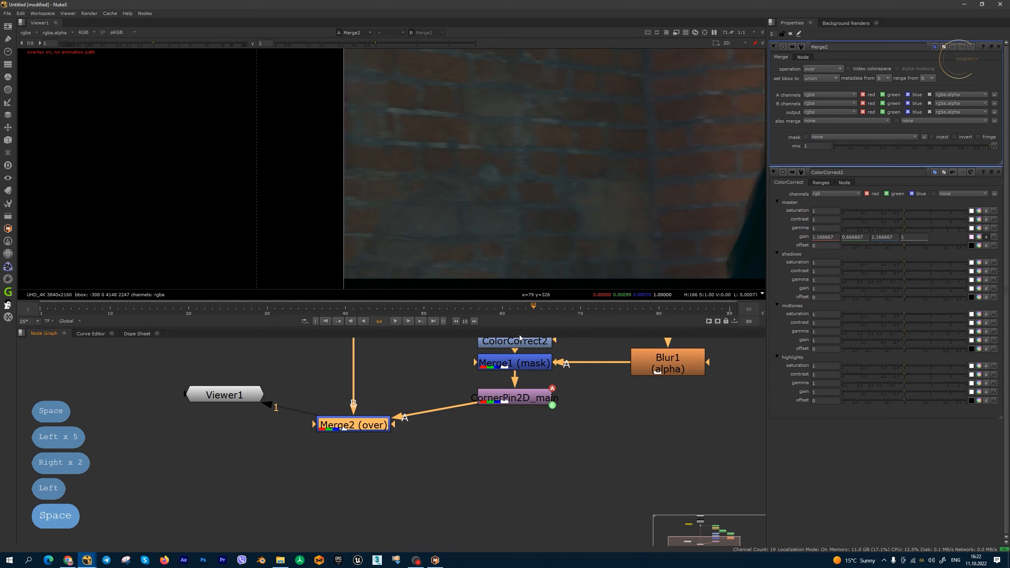
pyautogui.rightClick(821, 144)
pyautogui.moveTo(864, 147); pyautogui.dragTo(601, 177)
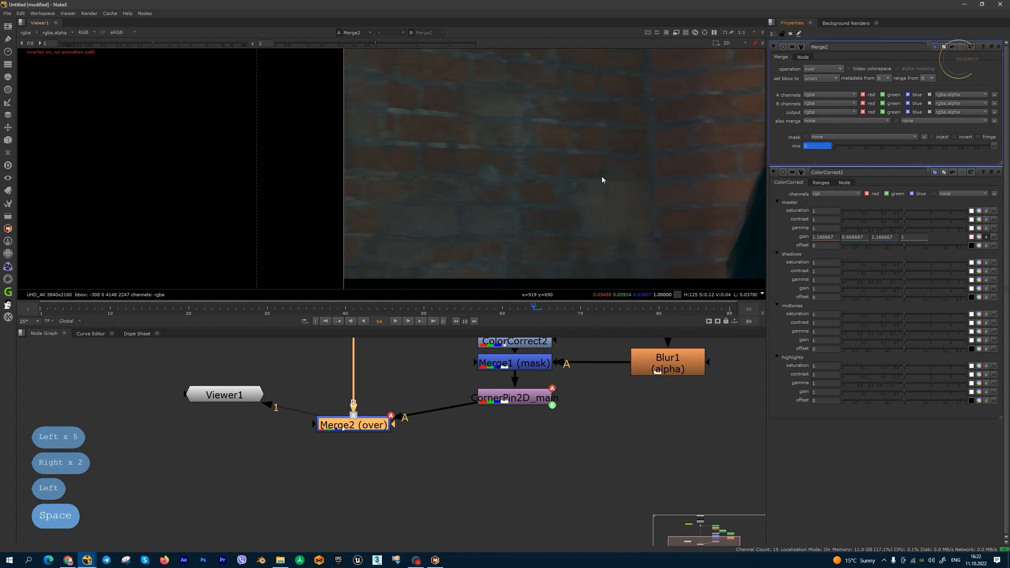
pyautogui.press('Right')
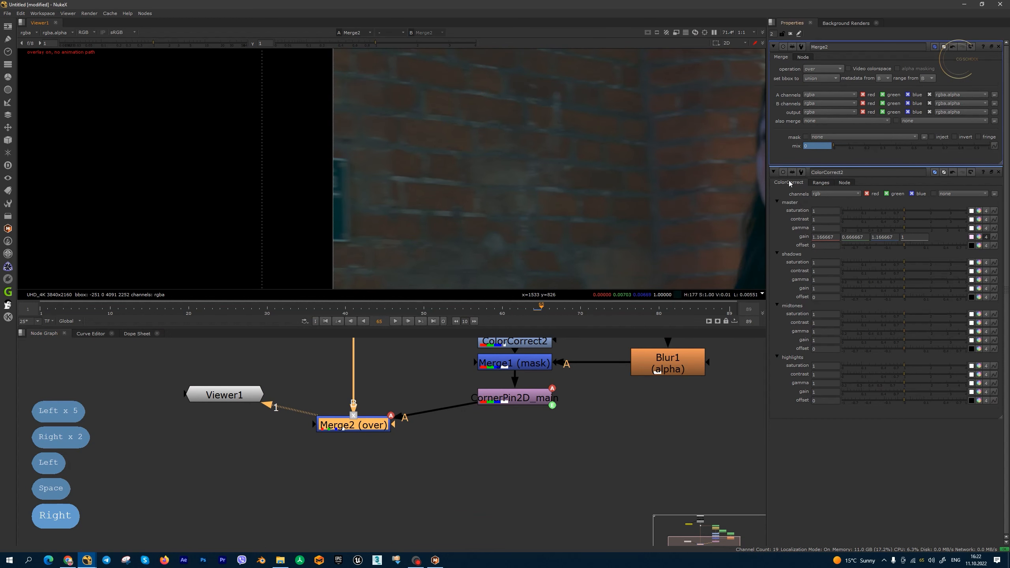
pyautogui.write('1')
pyautogui.press('Return')
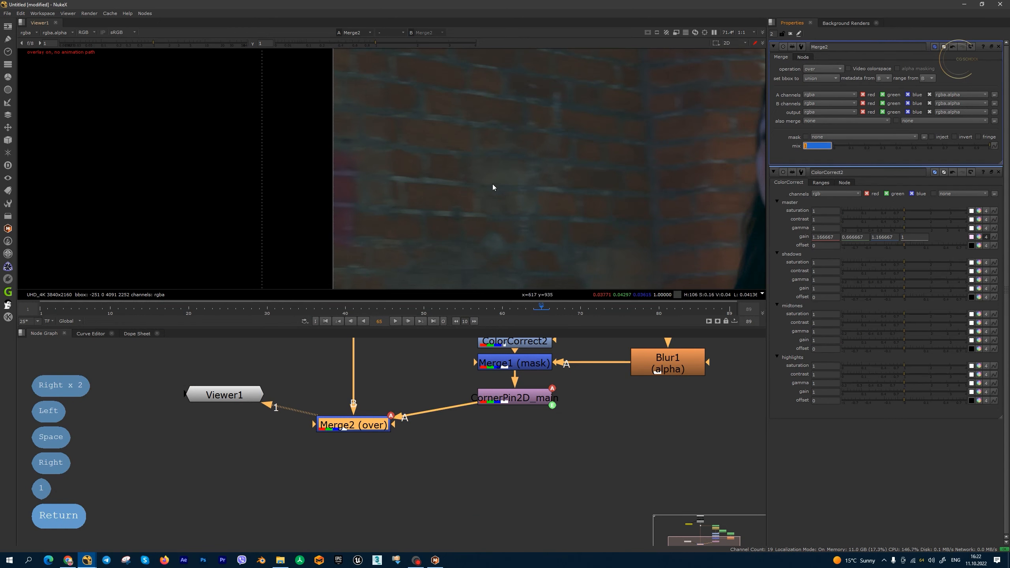
# Step: Inspect the tinted patch beside the woman at frame 79 with the viewer overlays off, and move Merge2 slightly lower in the node graph
pyautogui.scroll(-3, 481, 248)
pyautogui.moveTo(558, 311); pyautogui.dragTo(650, 309)
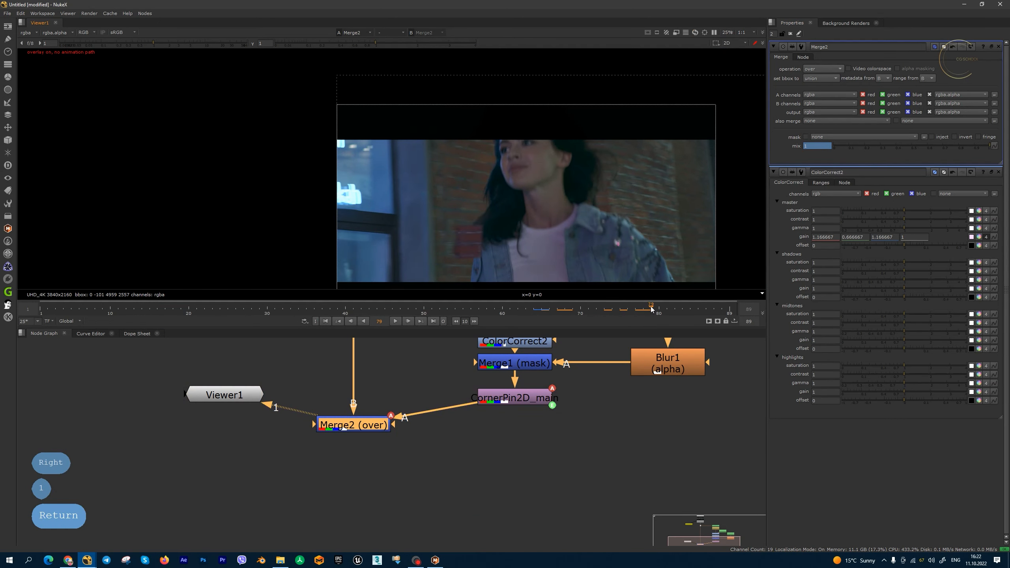
pyautogui.scroll(4, 445, 215)
pyautogui.press('q')
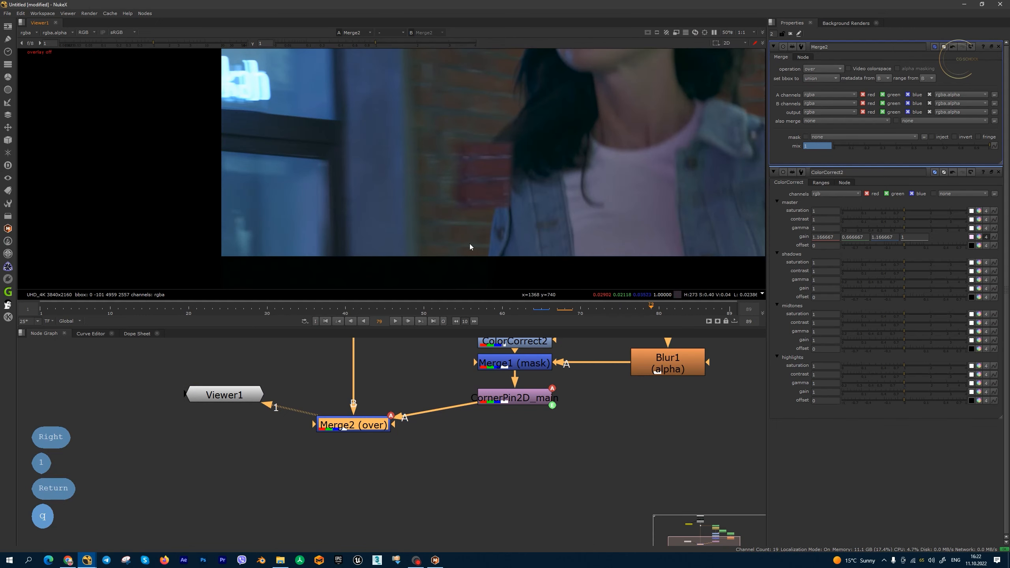
pyautogui.moveTo(372, 424); pyautogui.dragTo(372, 448)
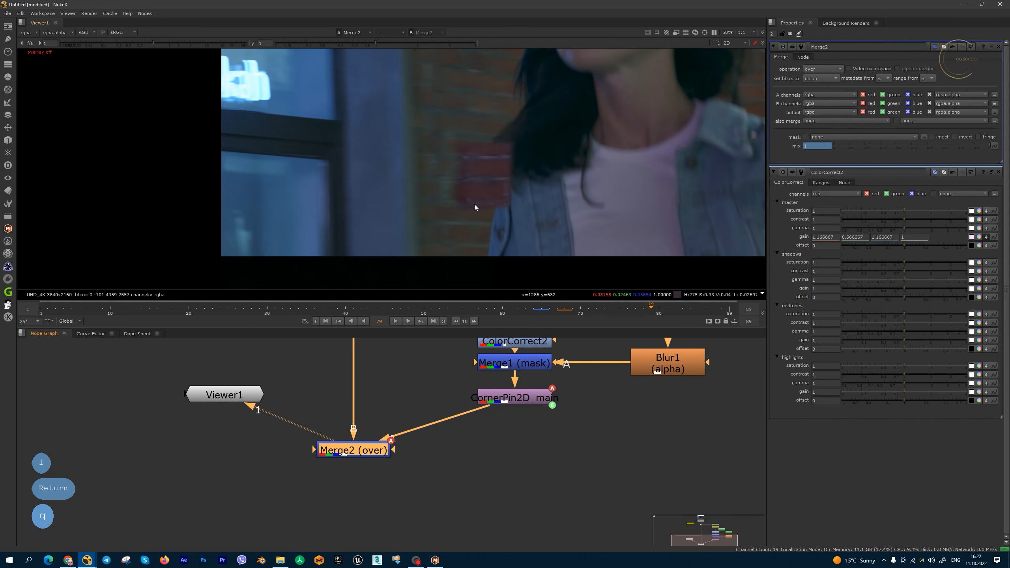
# Step: Switch to the Mocha Pro project and scrub the clip around frame 69 to examine the wall sign
pyautogui.click(438, 560)
pyautogui.click(828, 406)
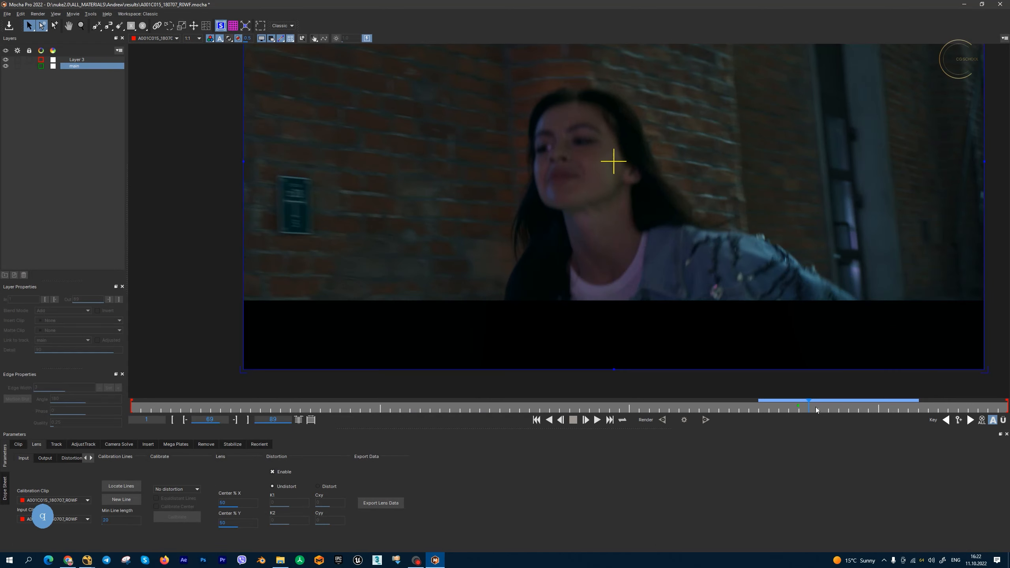
# Step: Go to frame 76 and rename the Layer 3 layer as hair
pyautogui.click(79, 60)
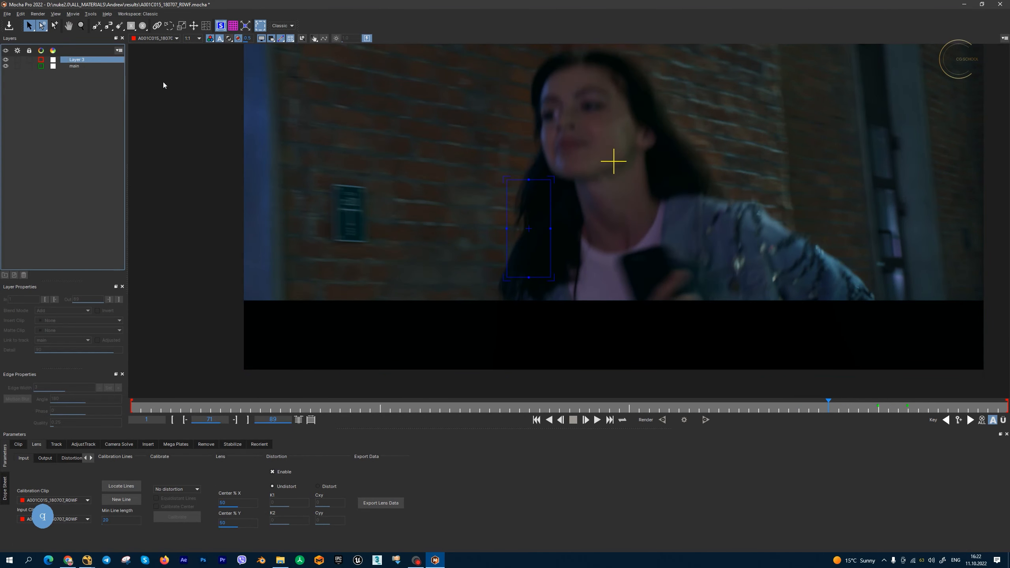
pyautogui.click(878, 410)
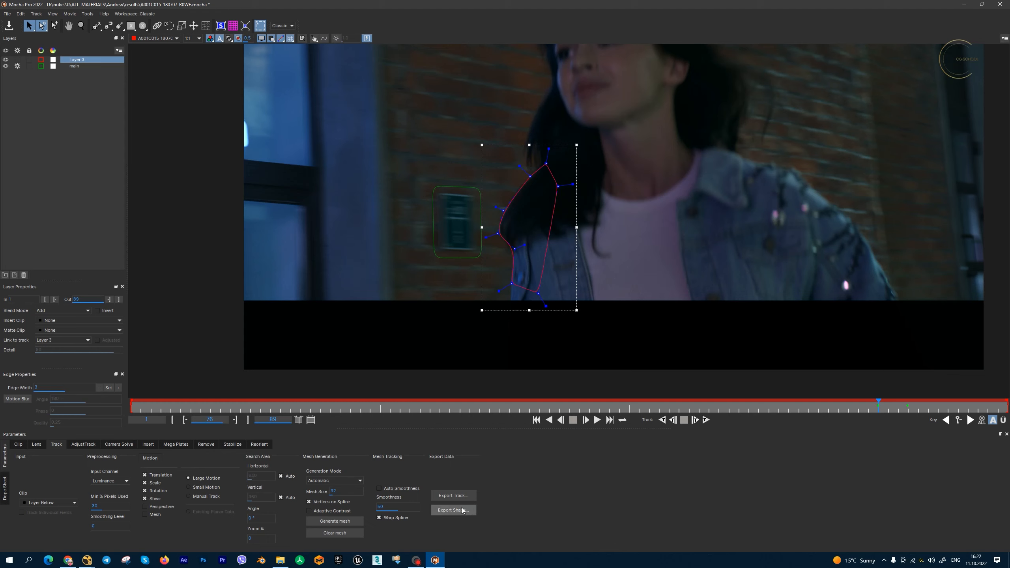
pyautogui.click(80, 60)
pyautogui.press('F2')
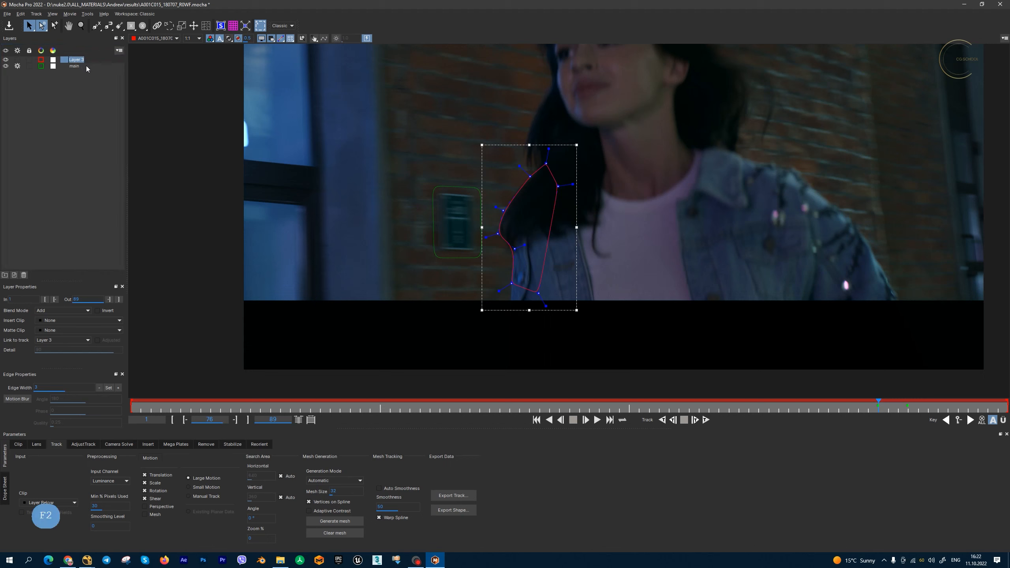
pyautogui.write('hair')
pyautogui.press('Return')
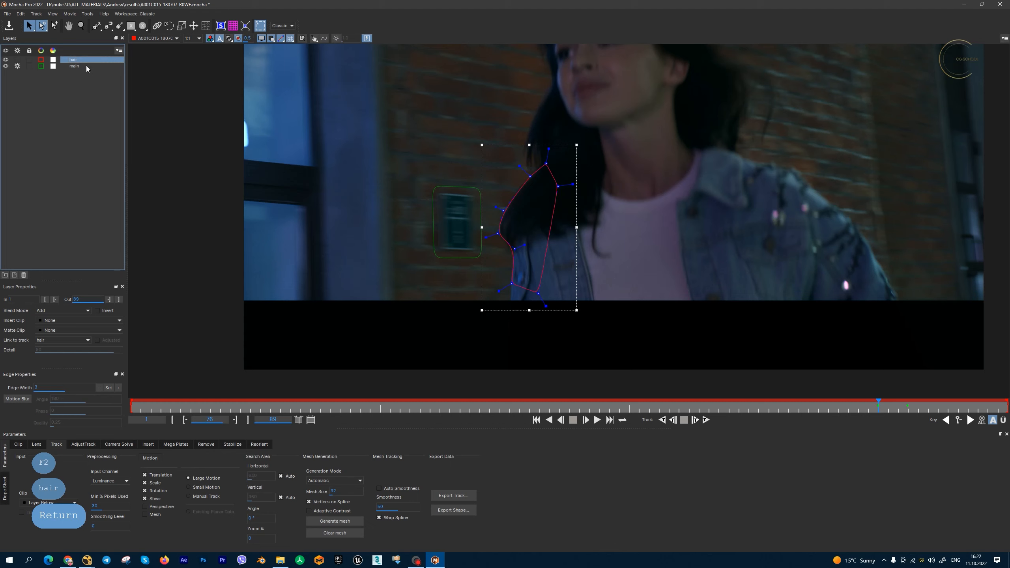
# Step: Copy the selected hair layer's shape data to the clipboard in Nuke Roto [Basic] (*.nk) format
pyautogui.click(73, 66)
pyautogui.click(76, 59)
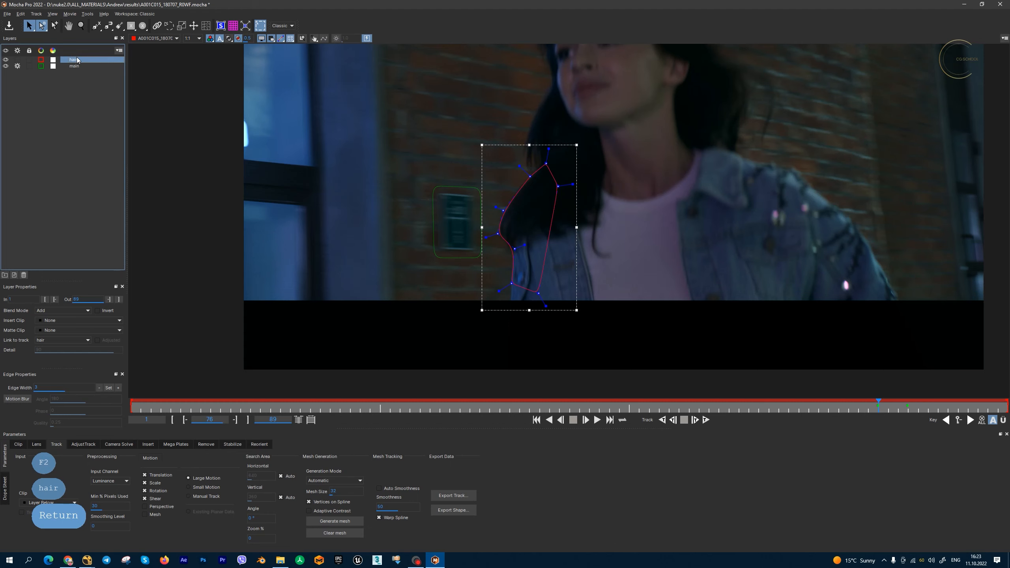
pyautogui.click(471, 513)
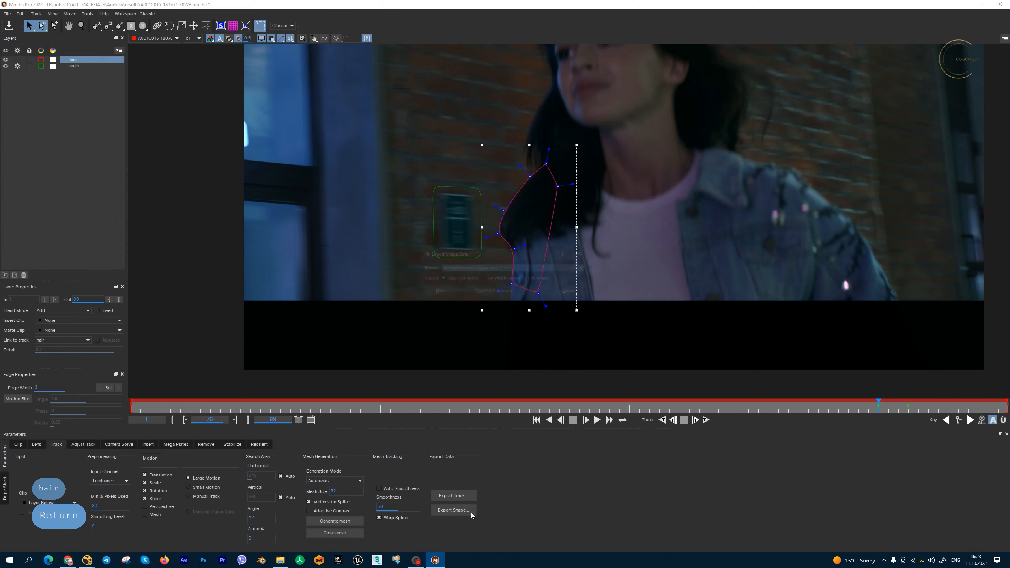
pyautogui.click(556, 269)
pyautogui.moveTo(583, 296); pyautogui.dragTo(582, 320)
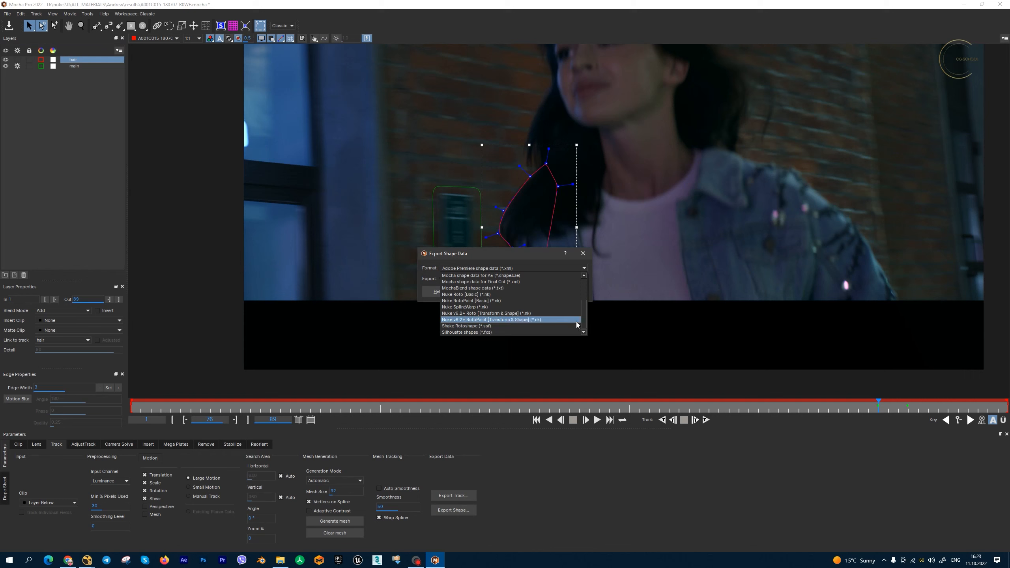
pyautogui.click(498, 295)
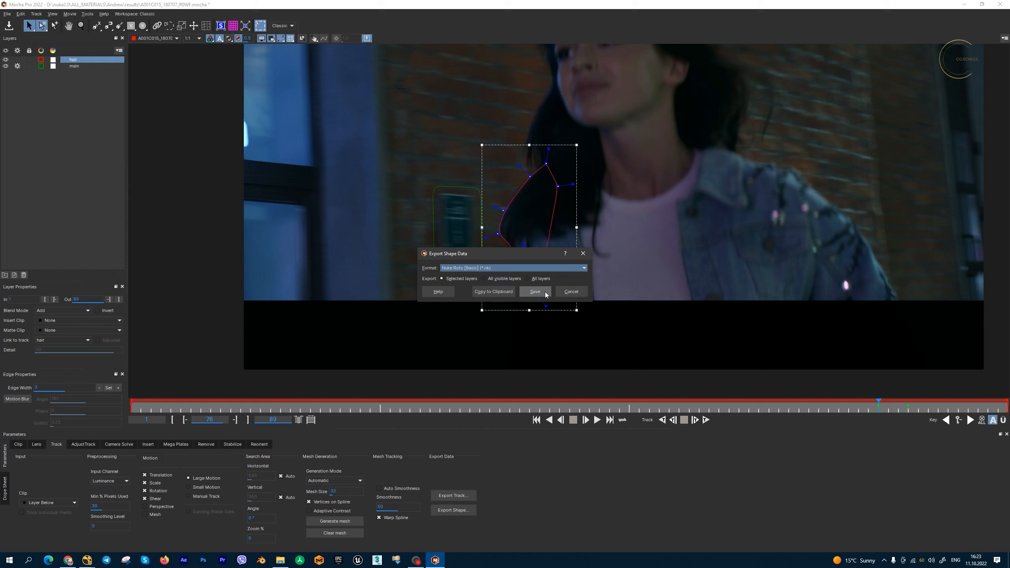
pyautogui.moveTo(543, 257); pyautogui.dragTo(577, 327)
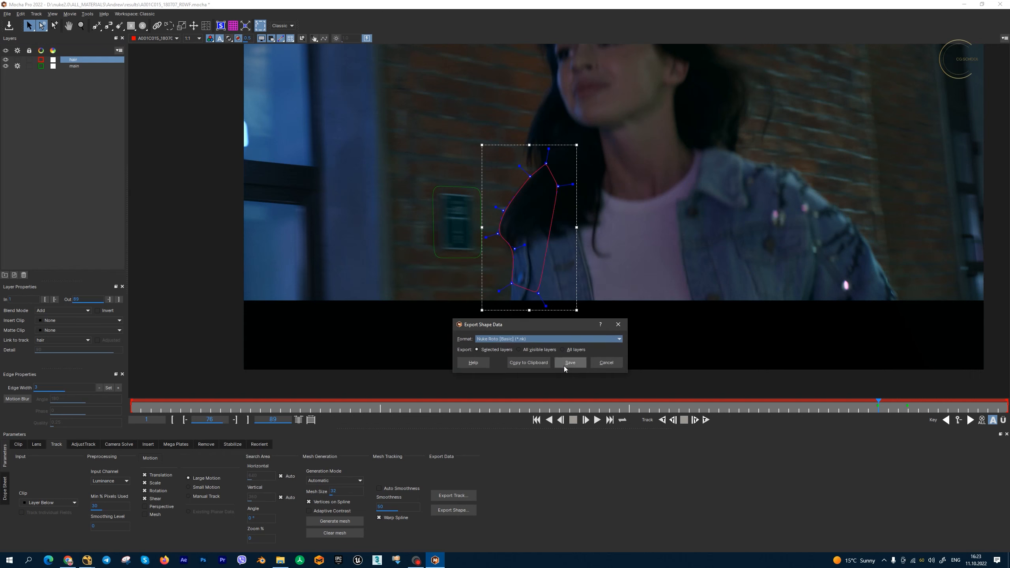
pyautogui.click(528, 362)
# Step: Switch to NukeX, paste the hair roto node beside Merge2 and connect it to Merge2's mask input
pyautogui.click(87, 559)
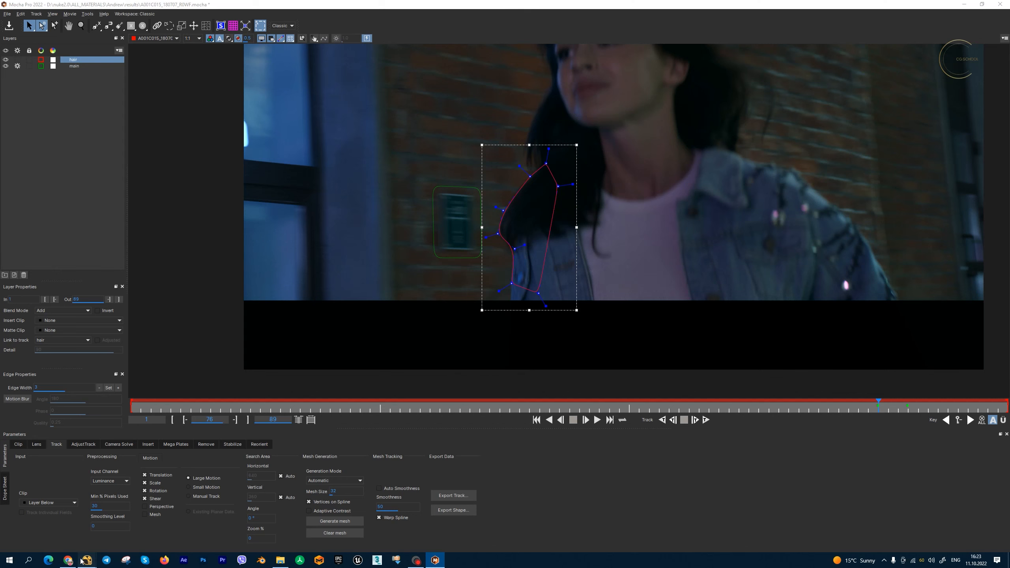
pyautogui.click(129, 522)
pyautogui.click(485, 467)
pyautogui.hotkey('ctrl', 'v')
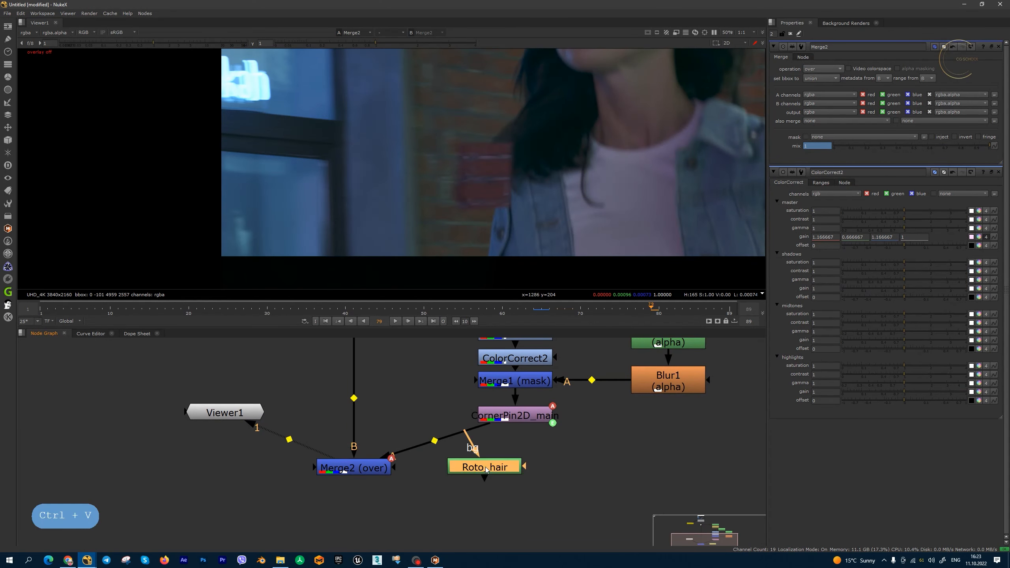
pyautogui.press('q')
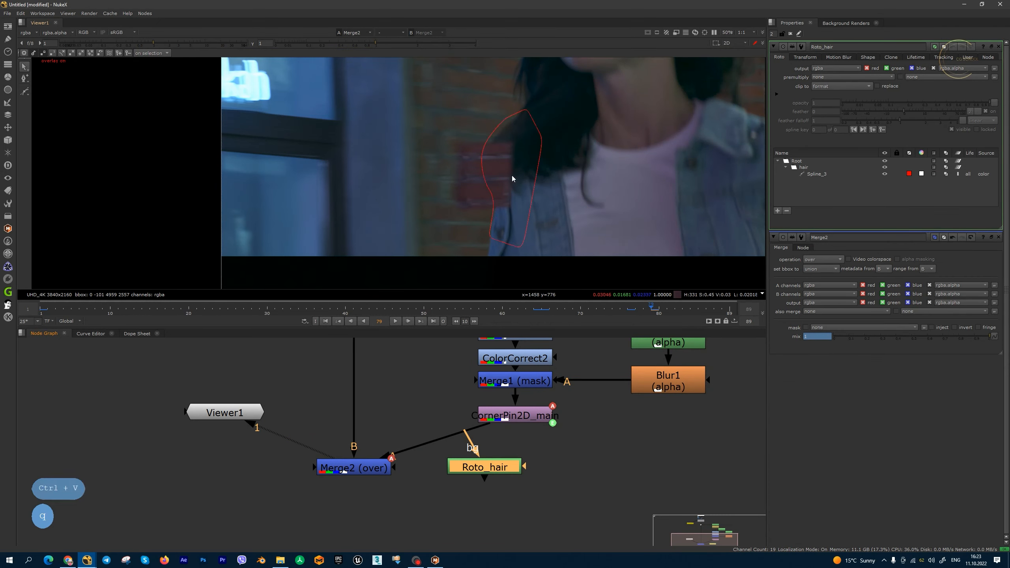
pyautogui.moveTo(395, 467); pyautogui.dragTo(536, 481)
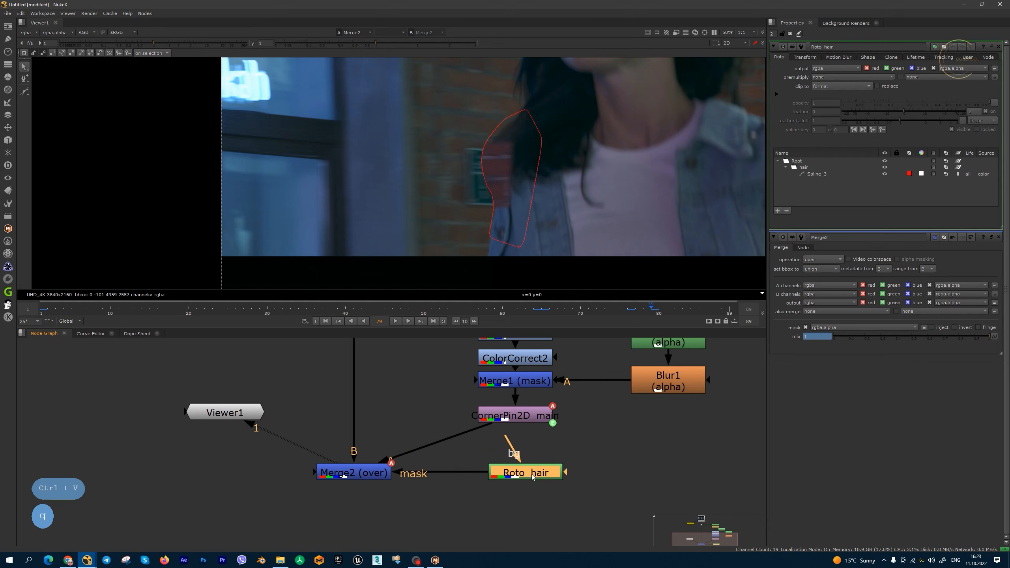
# Step: Insert an Invert node between Roto_hair and Merge2's mask input
pyautogui.press('Tab')
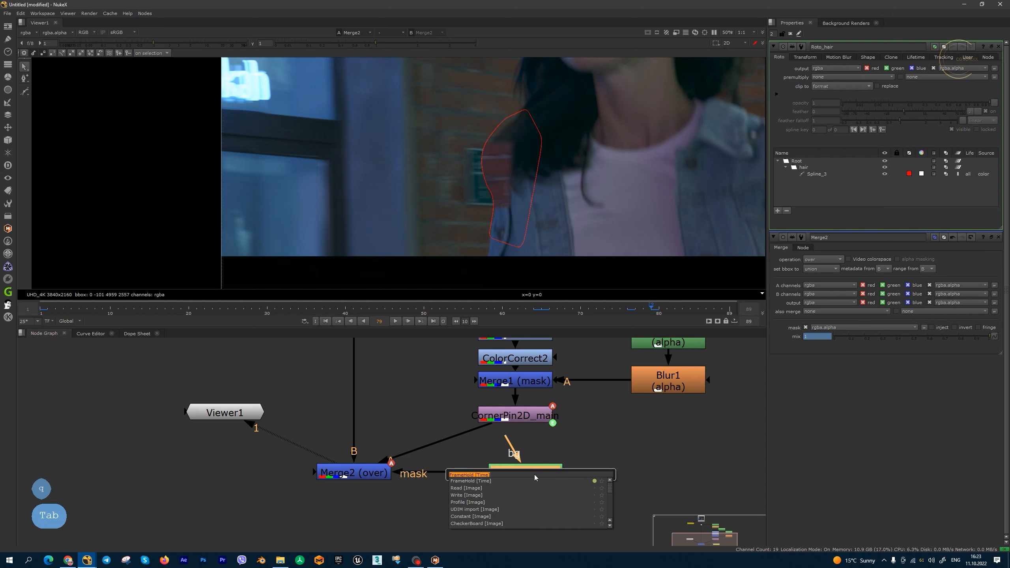
pyautogui.write('inv')
pyautogui.press('Down')
pyautogui.press('Return')
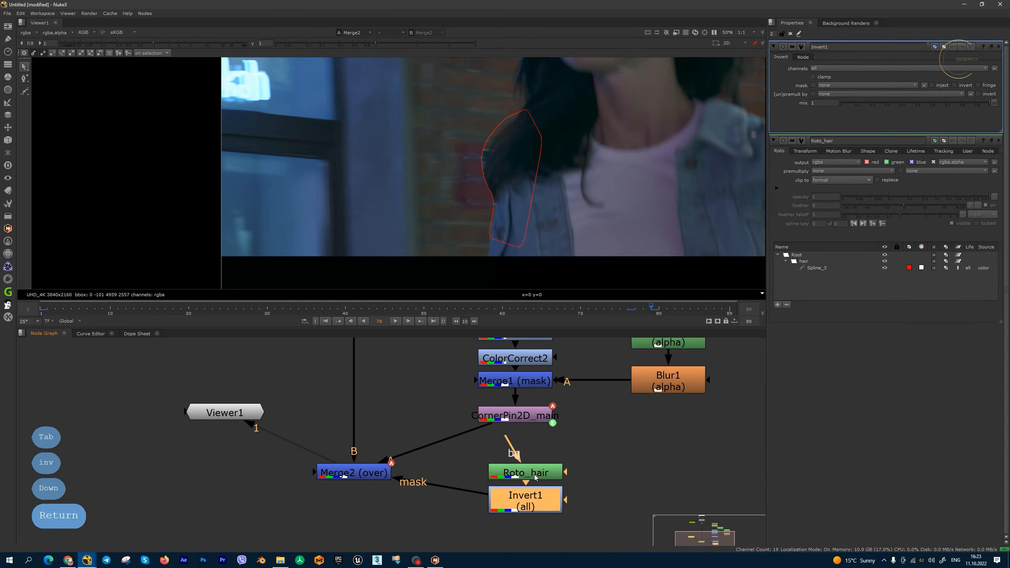
# Step: Select the Roto_hair spline and examine its many points and fit along the hair edge in an enlarged viewer
pyautogui.click(535, 476)
pyautogui.click(536, 194)
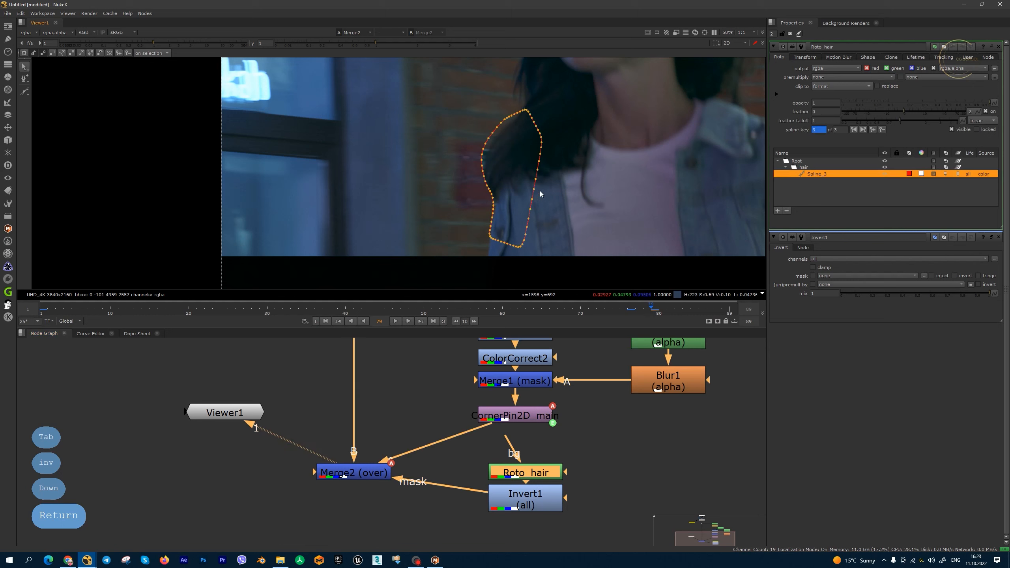
pyautogui.moveTo(766, 269); pyautogui.dragTo(795, 268)
pyautogui.moveTo(673, 309); pyautogui.dragTo(654, 309)
pyautogui.scroll(2, 471, 161)
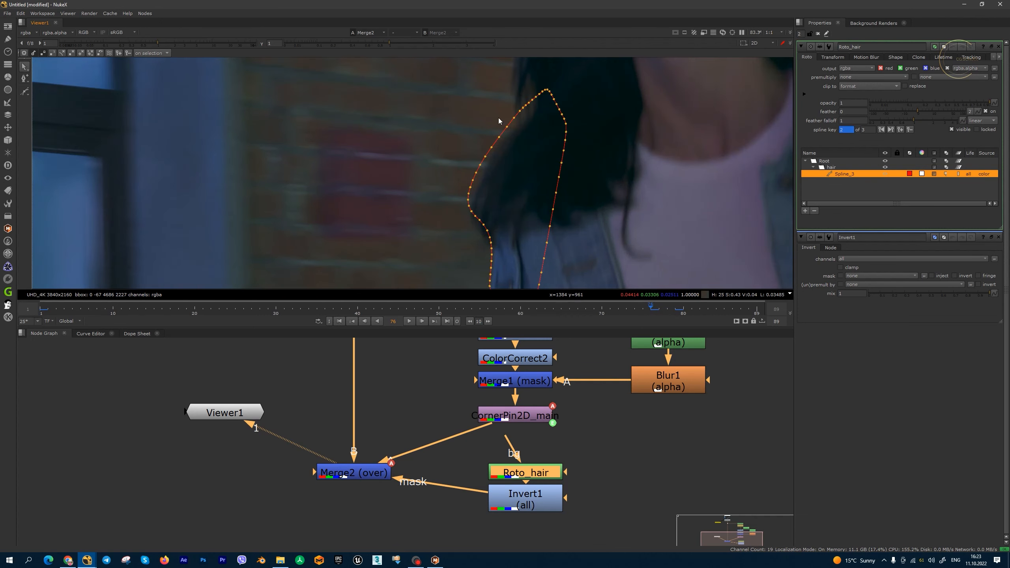
pyautogui.scroll(8, 485, 178)
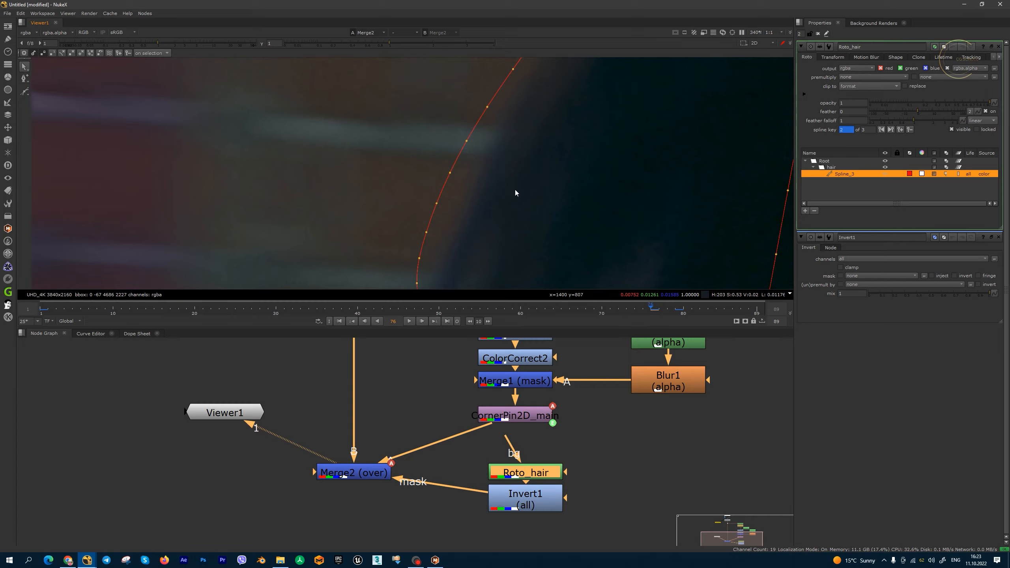
pyautogui.press('space')
pyautogui.scroll(-6, 511, 205)
pyautogui.scroll(2, 539, 229)
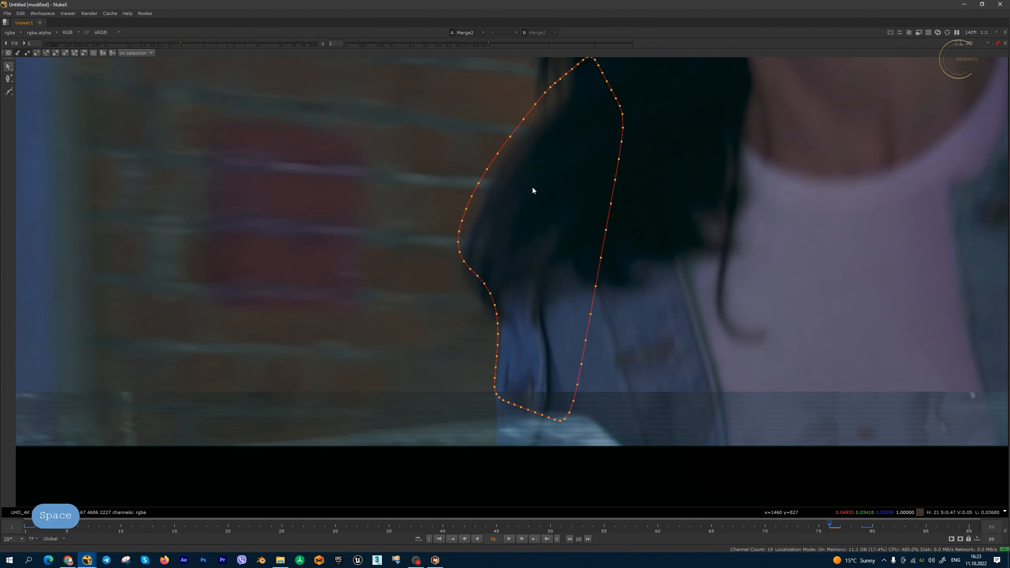
pyautogui.scroll(-3, 532, 187)
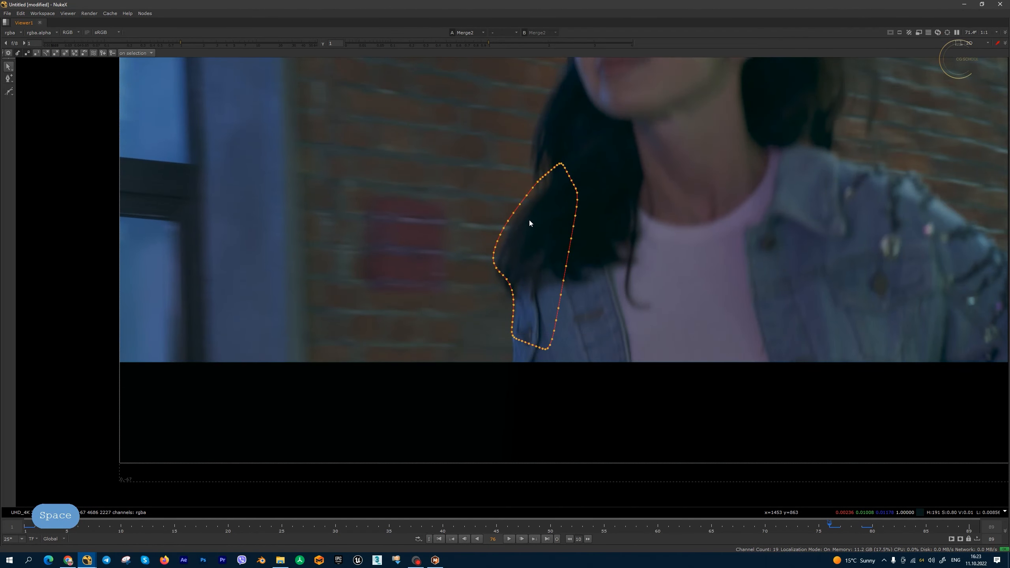
pyautogui.scroll(-2, 528, 223)
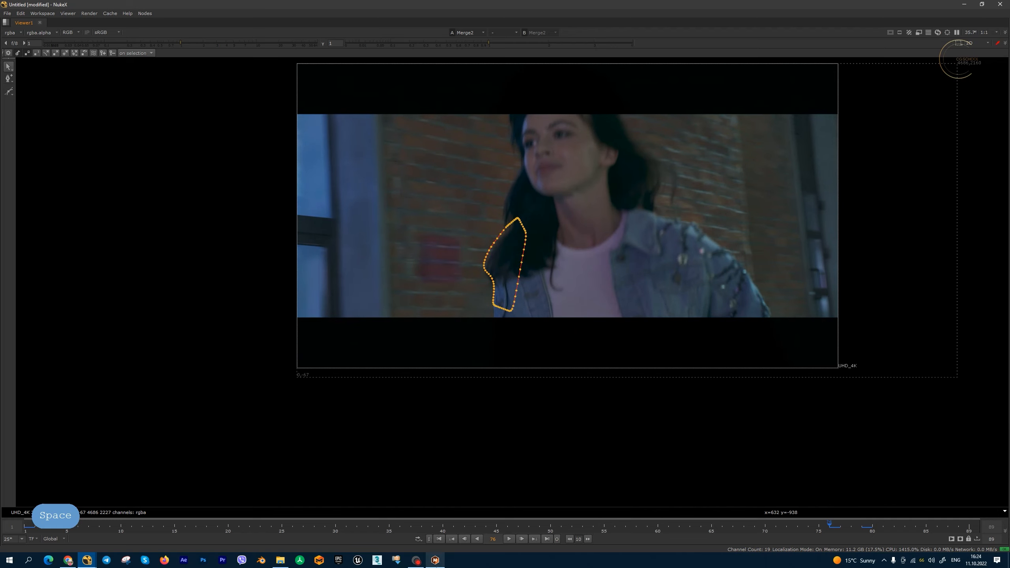
# Step: Switch to Mocha Pro and examine the original hair spline's control points up close for comparison
pyautogui.click(440, 562)
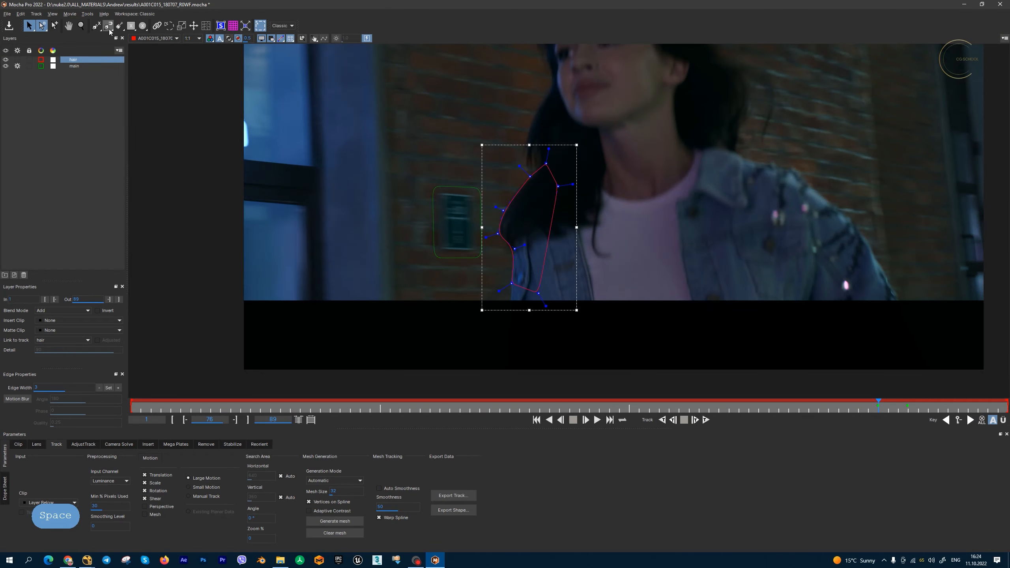
pyautogui.moveTo(97, 27); pyautogui.dragTo(130, 3)
pyautogui.press('z')
pyautogui.moveTo(503, 214); pyautogui.dragTo(545, 322)
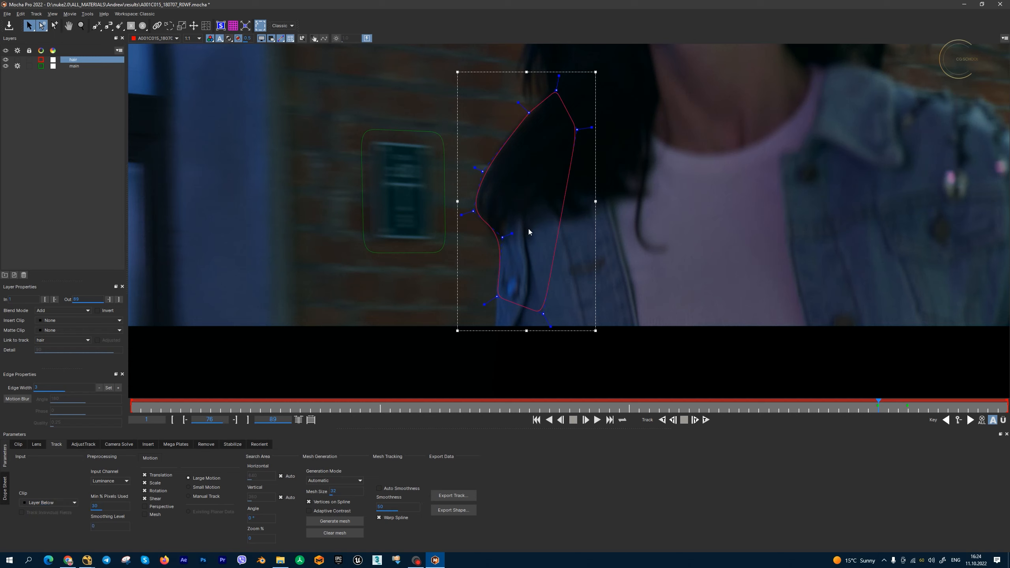
# Step: Switch back to NukeX, hide the viewer overlay and step forward to frame 79 to check the masked patch
pyautogui.click(87, 560)
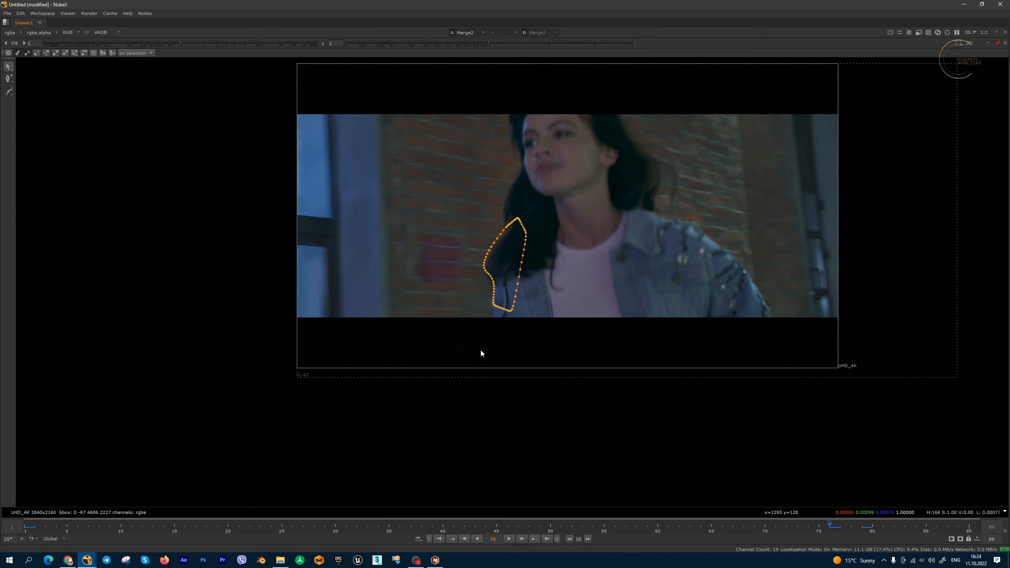
pyautogui.press('z')
pyautogui.moveTo(500, 281); pyautogui.dragTo(491, 310)
pyautogui.press('space')
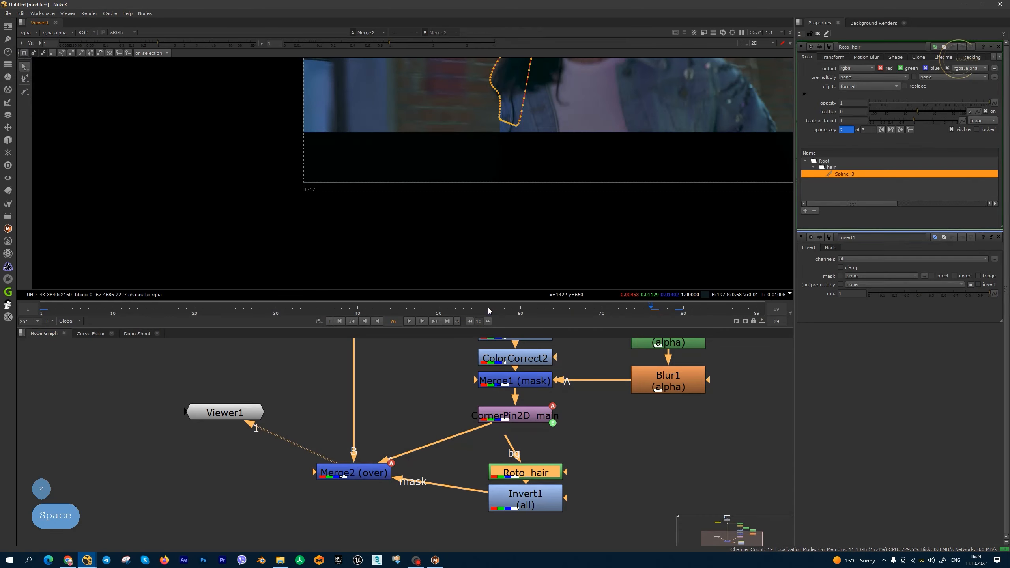
pyautogui.scroll(1, 496, 213)
pyautogui.moveTo(539, 82); pyautogui.dragTo(504, 178)
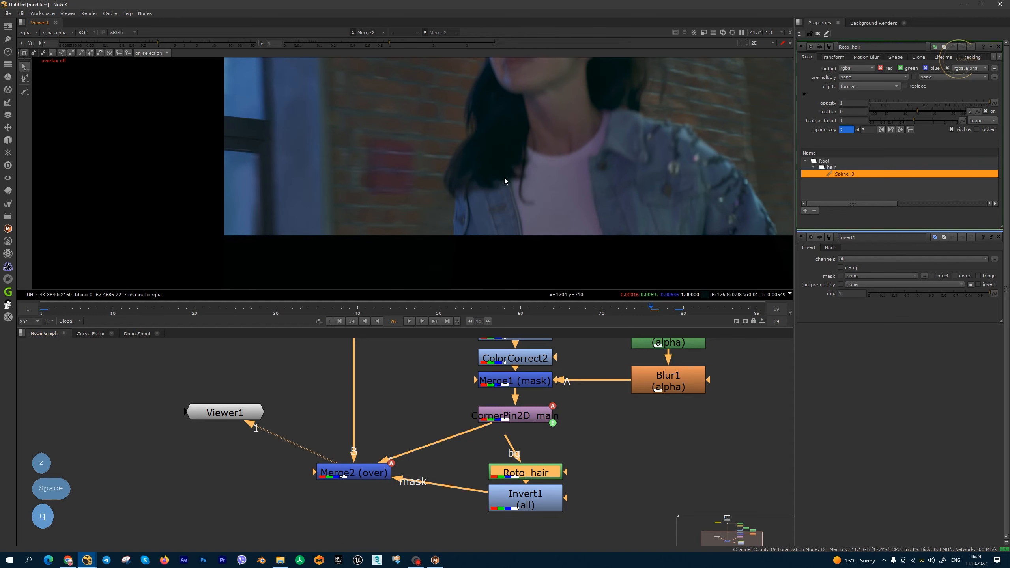
pyautogui.press('q')
pyautogui.press('Right')
pyautogui.press('Right')
pyautogui.press('Right')
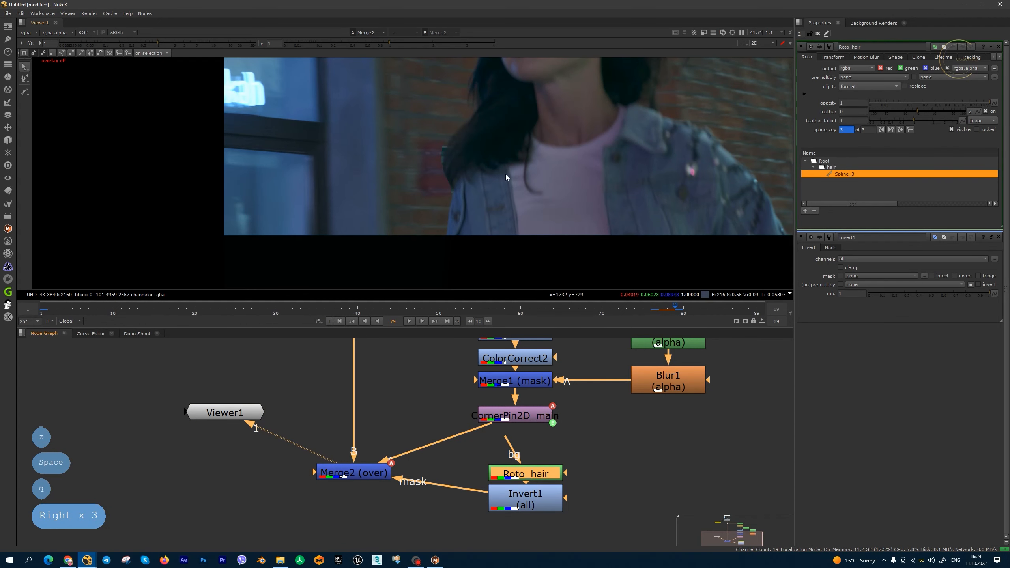
# Step: Show the overlay to inspect the hair spline's edge at frame 79, then hide it to view the whole composite
pyautogui.press('q')
pyautogui.scroll(2, 461, 139)
pyautogui.press('space')
pyautogui.scroll(2, 458, 273)
pyautogui.moveTo(370, 190); pyautogui.dragTo(473, 282)
pyautogui.scroll(3, 442, 253)
pyautogui.scroll(-2, 443, 252)
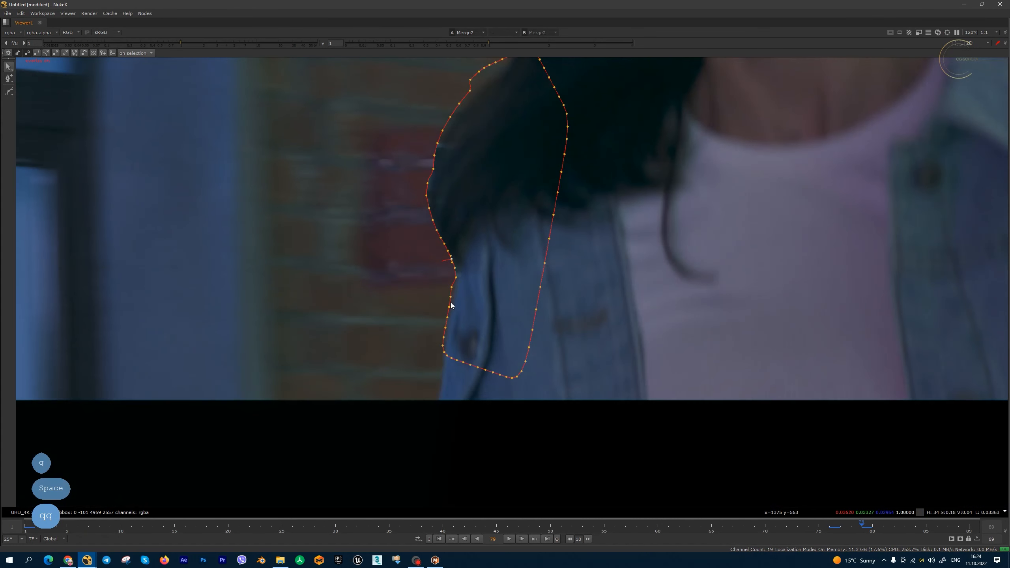
pyautogui.press('q')
pyautogui.scroll(-3, 472, 282)
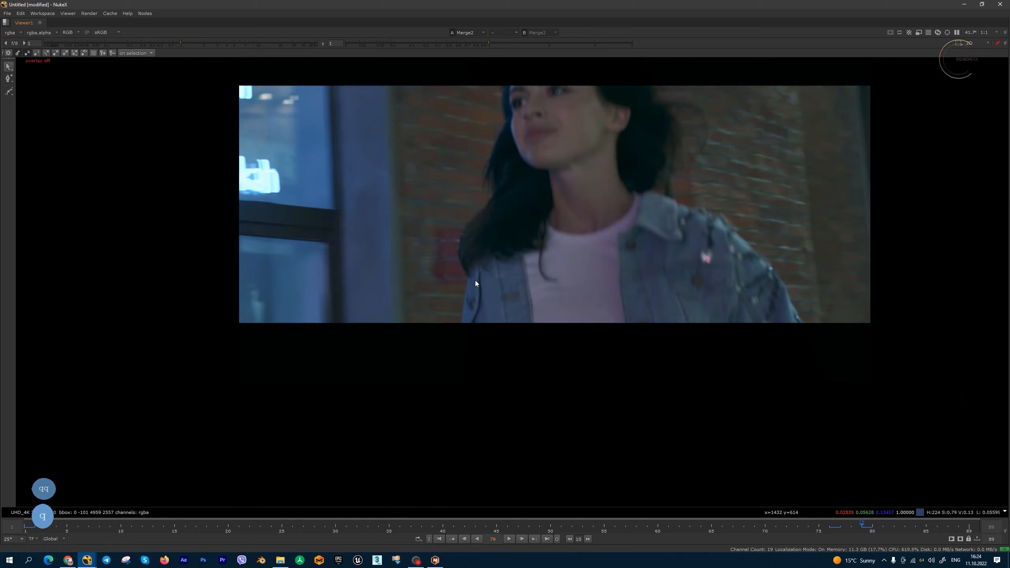
# Step: Step back and forth between frames 79 and 81 in the full-size viewer to check the hair mask, ending on frame 80
pyautogui.press('space')
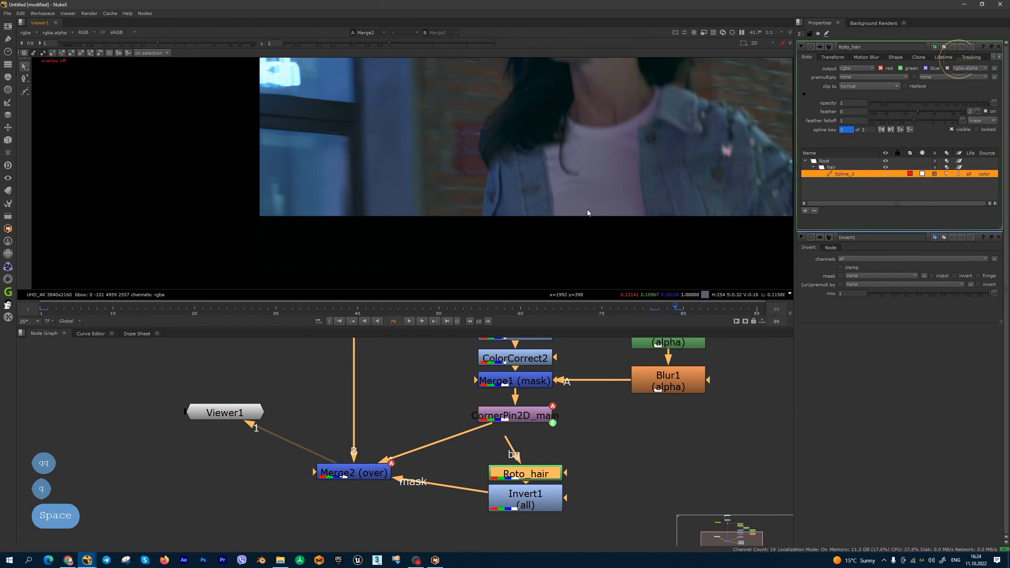
pyautogui.press('space')
pyautogui.moveTo(744, 446); pyautogui.dragTo(605, 338)
pyautogui.press('Right')
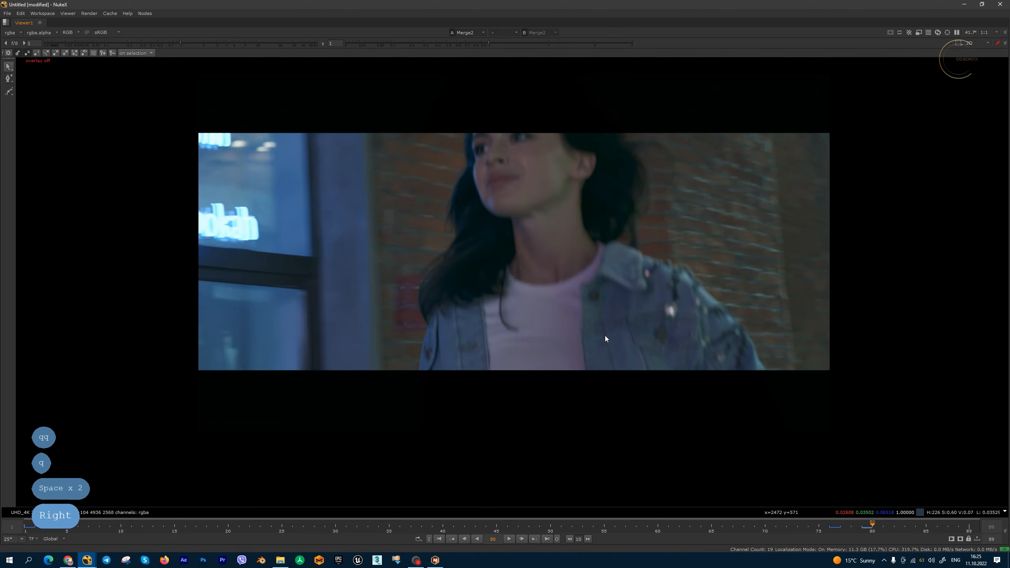
pyautogui.press('Right')
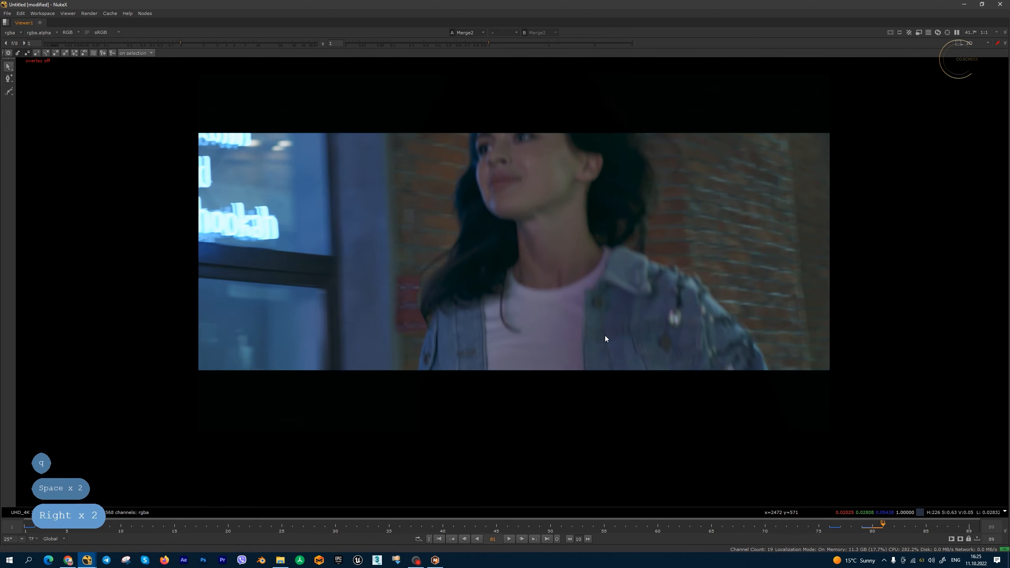
pyautogui.press('Left')
pyautogui.press('Left')
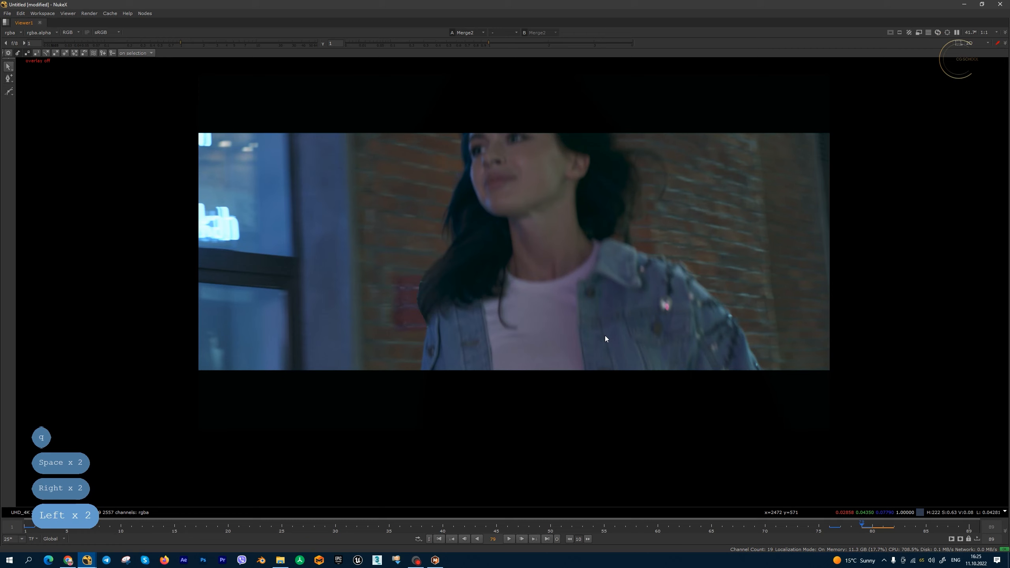
pyautogui.press('Right')
# Step: Disable and re-enable Merge2 to compare the shot with and without the wall patch
pyautogui.press('space')
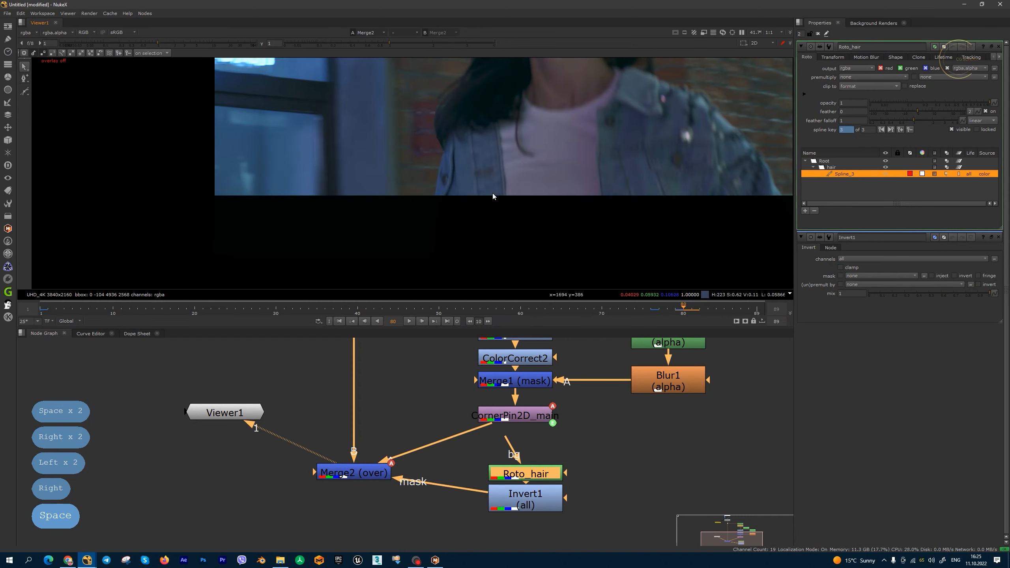
pyautogui.click(350, 479)
pyautogui.press('d')
pyautogui.press('d')
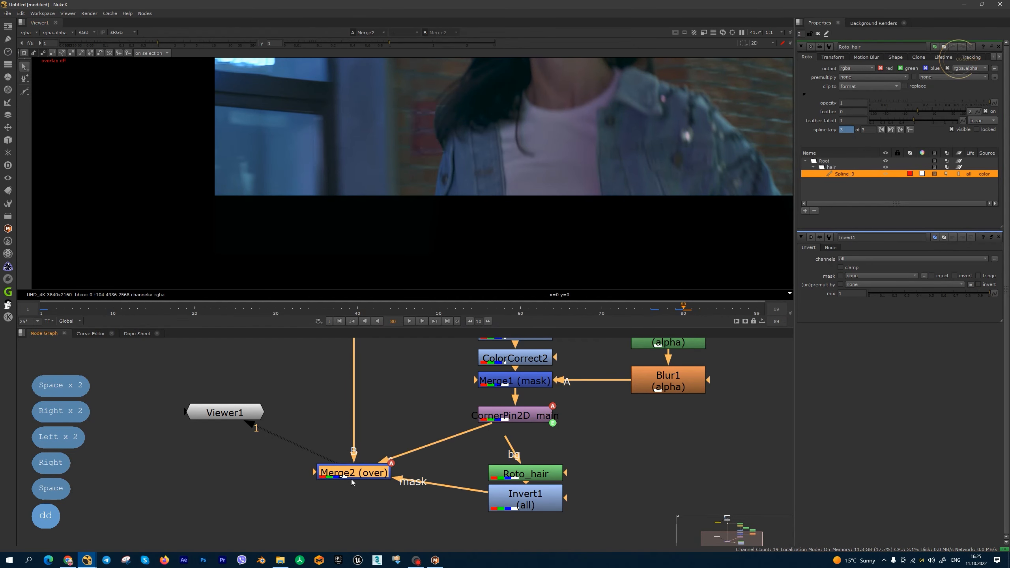
# Step: Set Merge2's mix to 0 and place the Viewer1 node directly below Merge2
pyautogui.doubleClick(351, 480)
pyautogui.doubleClick(848, 146)
pyautogui.write('0')
pyautogui.press('Return')
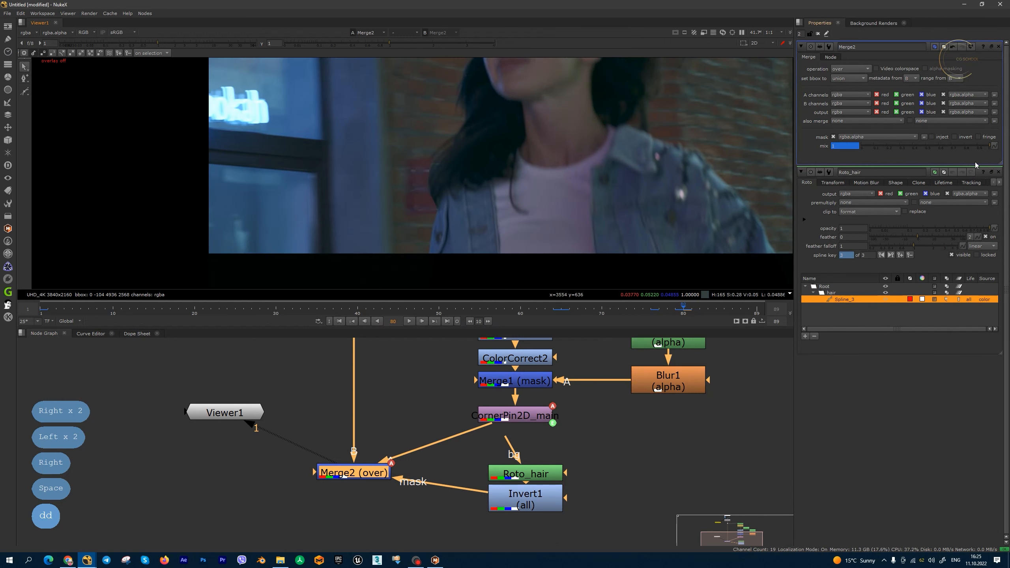
pyautogui.moveTo(236, 420); pyautogui.dragTo(360, 534)
pyautogui.moveTo(476, 215); pyautogui.dragTo(478, 221)
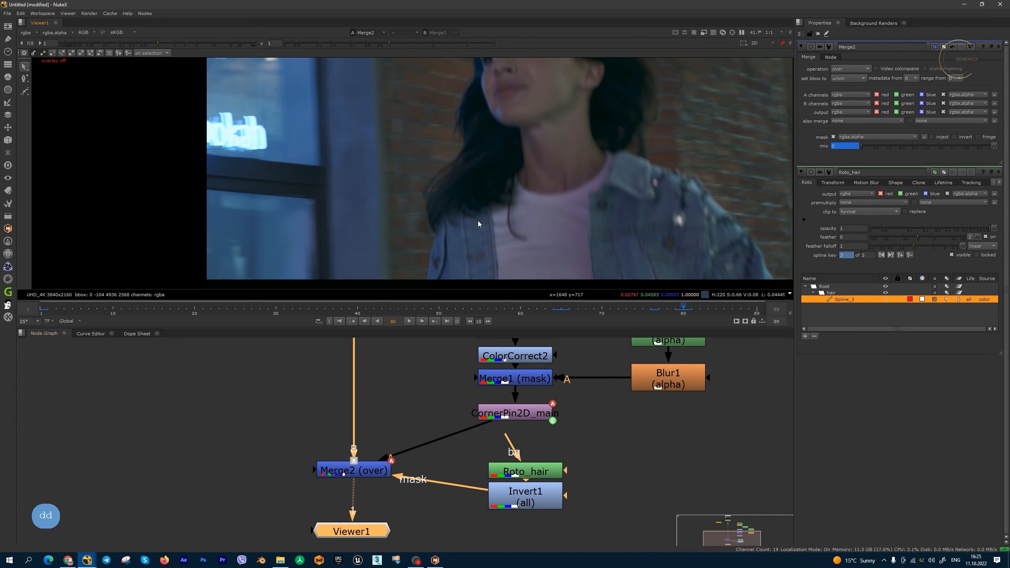
# Step: Step back to frame 79 and set Merge2's mix back to 1 to compare the patched wall
pyautogui.press('Left')
pyautogui.click(841, 146)
pyautogui.write('1')
pyautogui.press('Return')
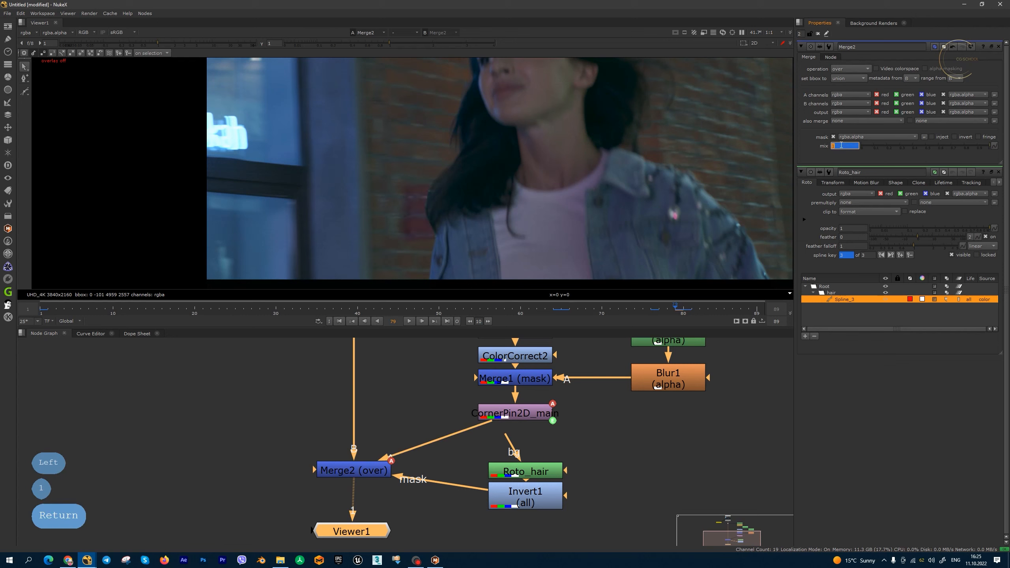
# Step: Relocate Roto_hair and Invert1 to the other side of Merge2, space them apart and insert a Blur node between them
pyautogui.moveTo(548, 476); pyautogui.dragTo(549, 456)
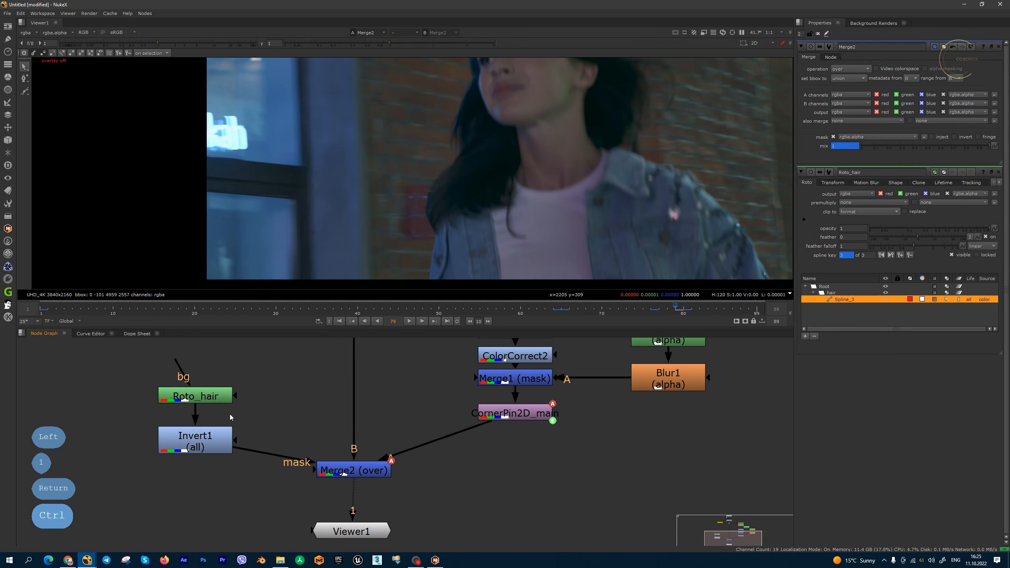
pyautogui.moveTo(209, 396); pyautogui.dragTo(208, 368)
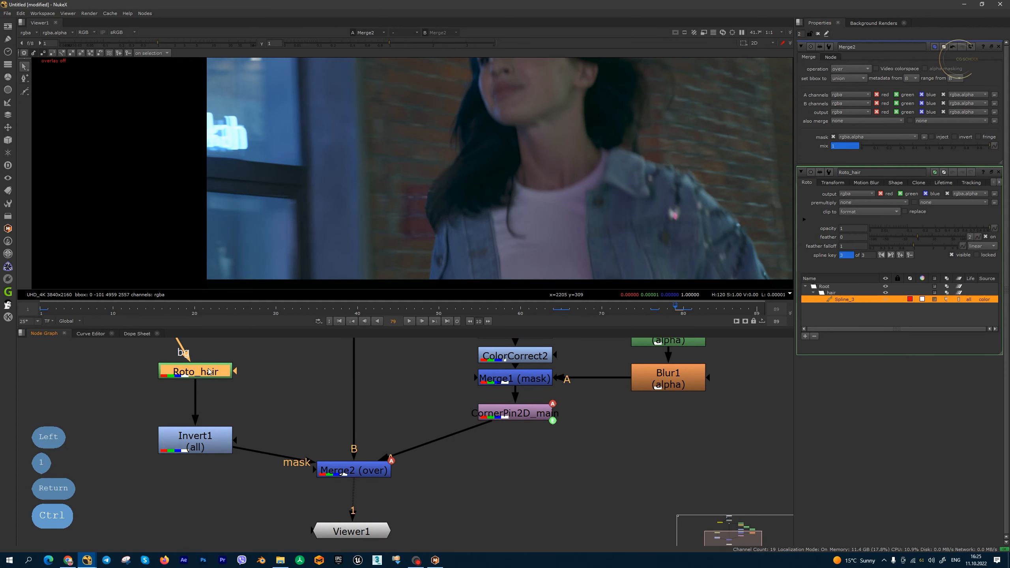
pyautogui.press('b')
pyautogui.scroll(3, 425, 195)
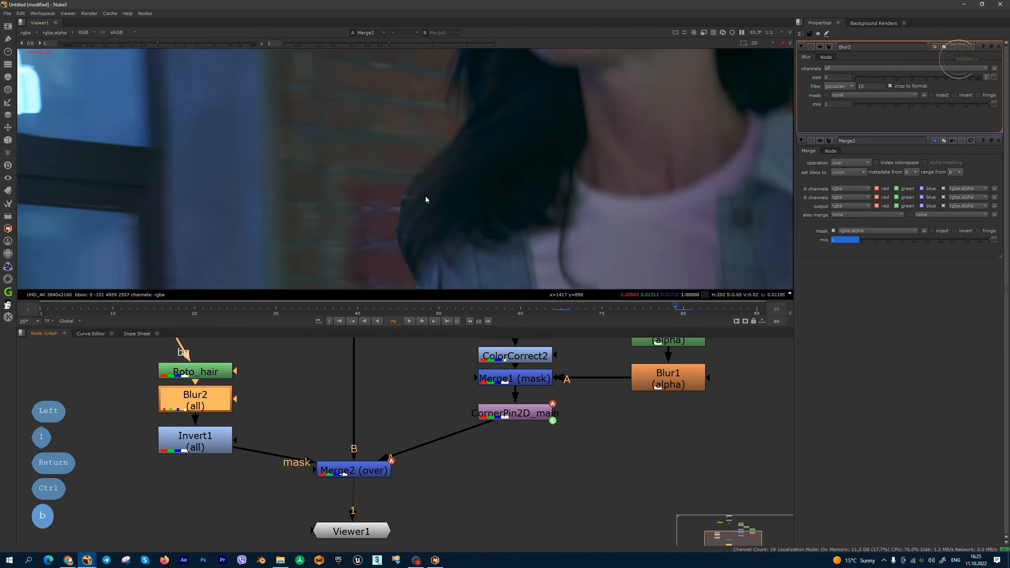
pyautogui.moveTo(431, 243); pyautogui.dragTo(442, 173)
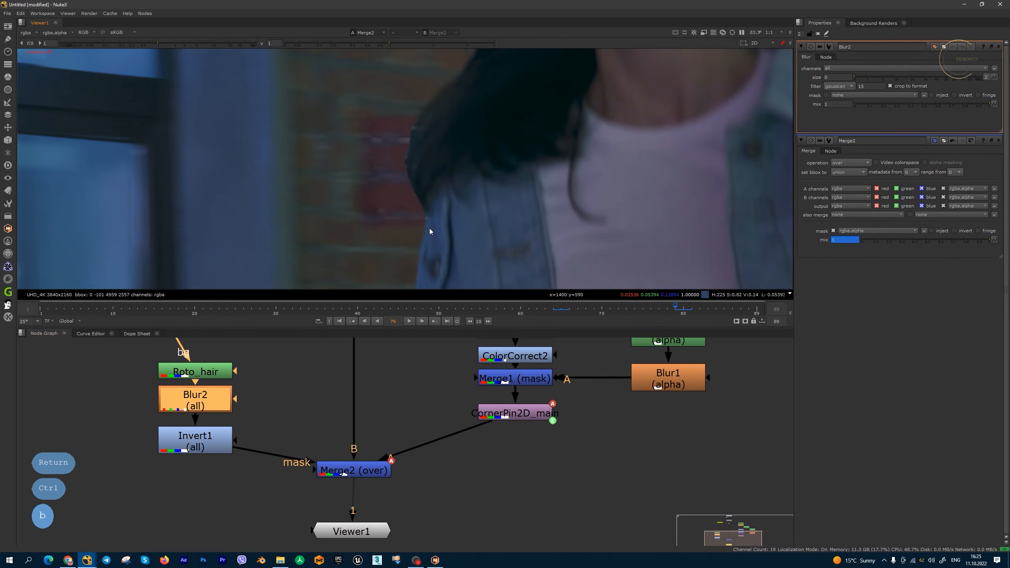
# Step: Limit Blur2 to the alpha channel and set its size to 20 after trying 50 and 30
pyautogui.click(846, 68)
pyautogui.click(851, 110)
pyautogui.click(837, 77)
pyautogui.write('50')
pyautogui.press('Return')
pyautogui.write('30')
pyautogui.press('Return')
pyautogui.write('20')
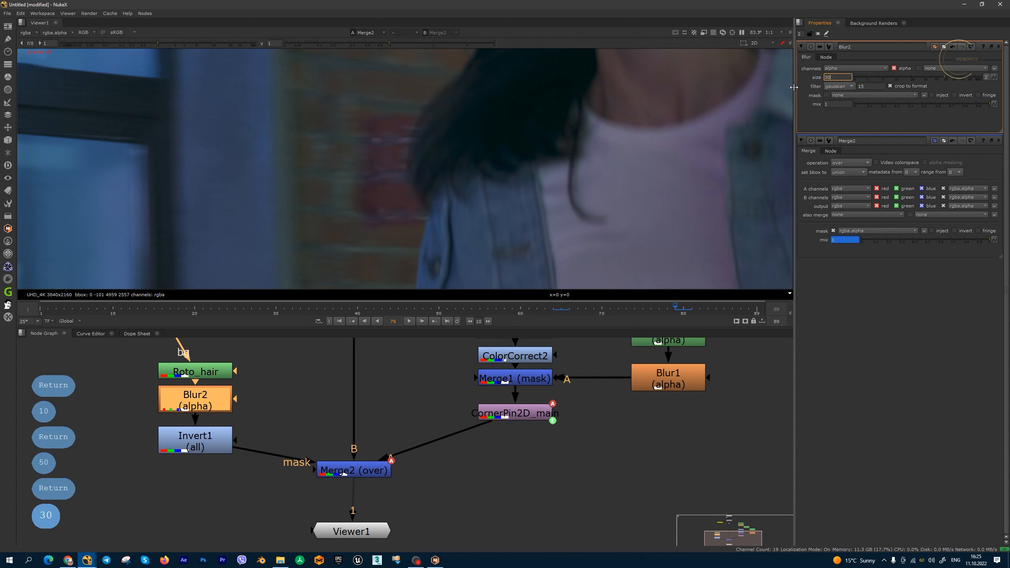
pyautogui.press('Return')
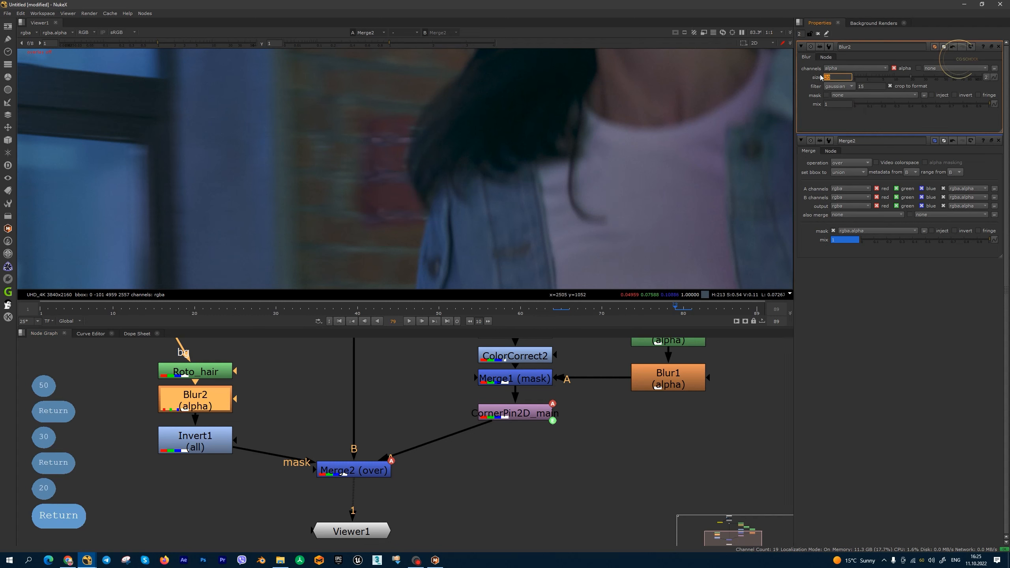
pyautogui.scroll(-2, 550, 202)
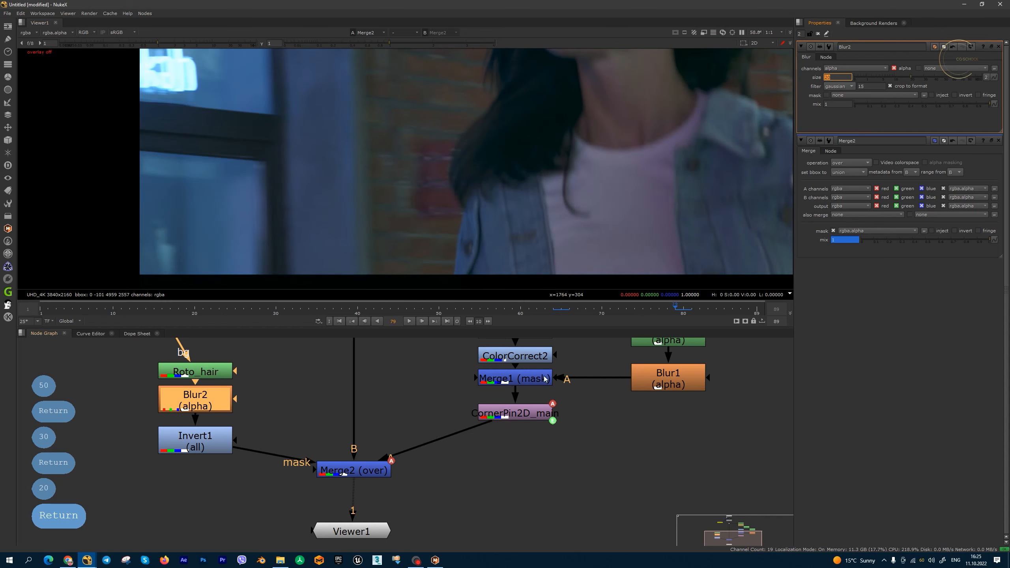
# Step: Disable and re-enable Merge2 repeatedly at frame 79 to compare the shot with and without the softened patch
pyautogui.moveTo(590, 393); pyautogui.dragTo(586, 446)
pyautogui.click(522, 408)
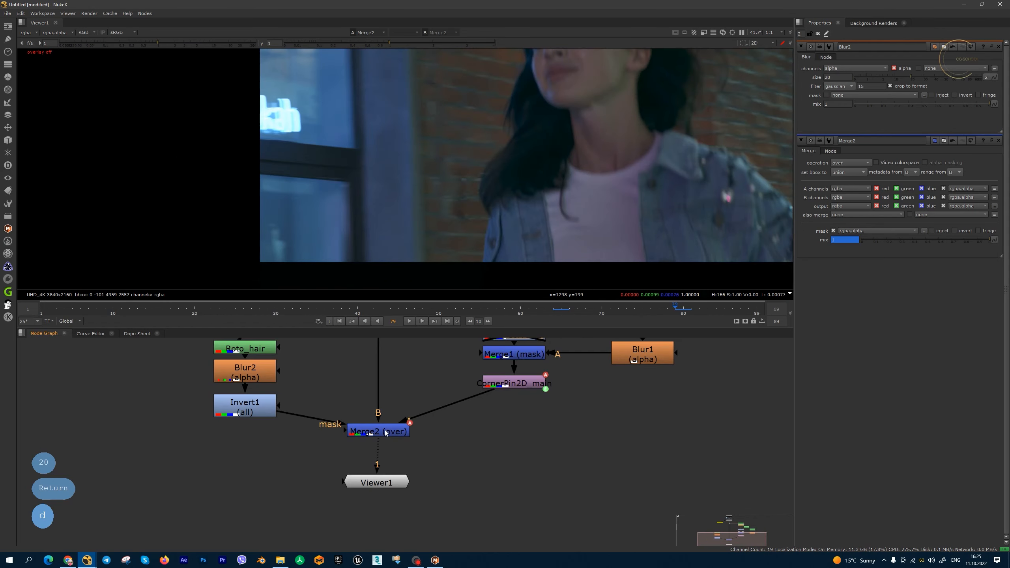
pyautogui.click(386, 429)
pyautogui.press('d')
pyautogui.press('d')
pyautogui.press('d')
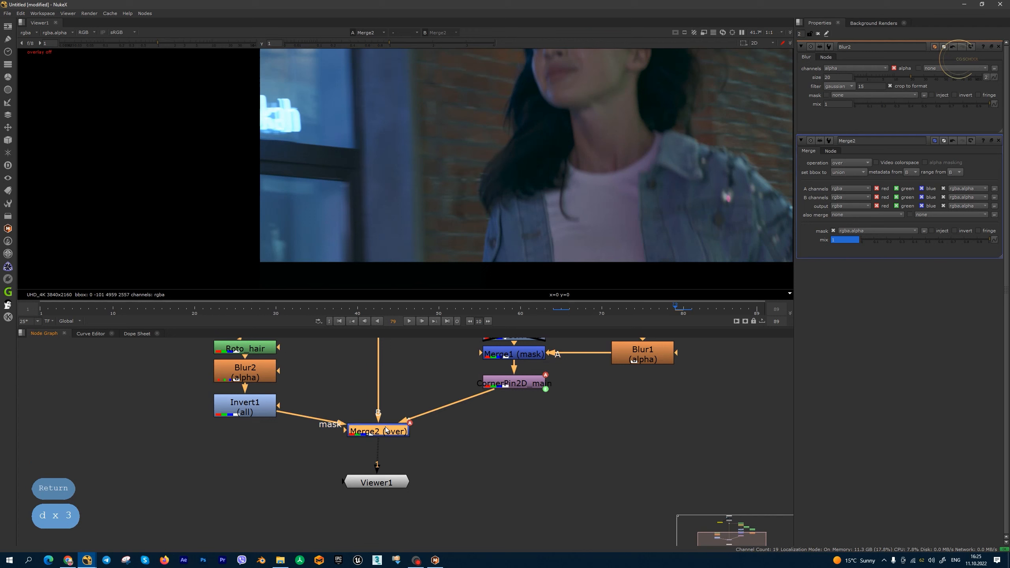
pyautogui.press('d')
pyautogui.press('d')
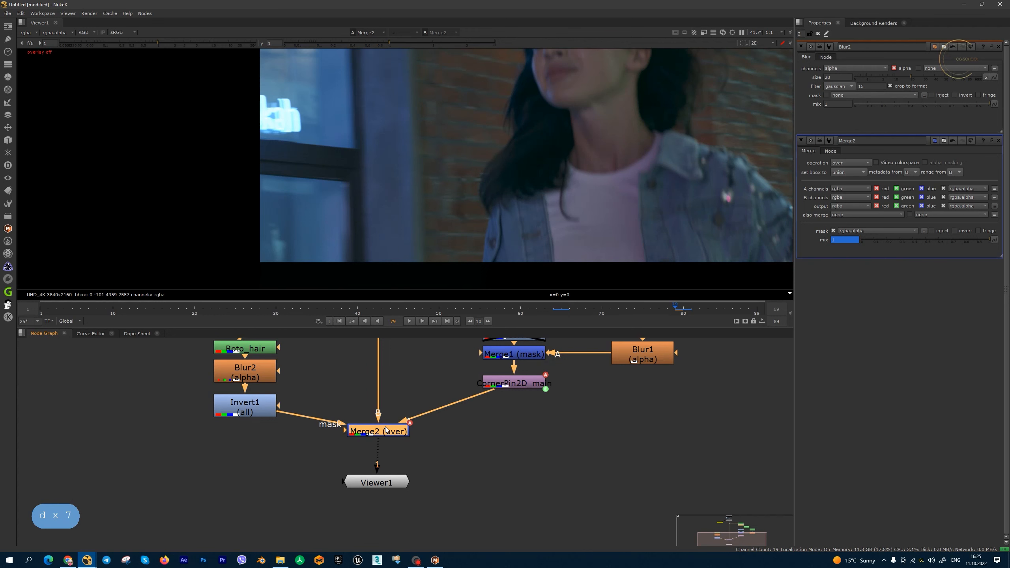
# Step: Step forward to frame 85, back to frame 67 and forward to frame 70 to check the patch over time
pyautogui.scroll(-2, 572, 222)
pyautogui.press('Right')
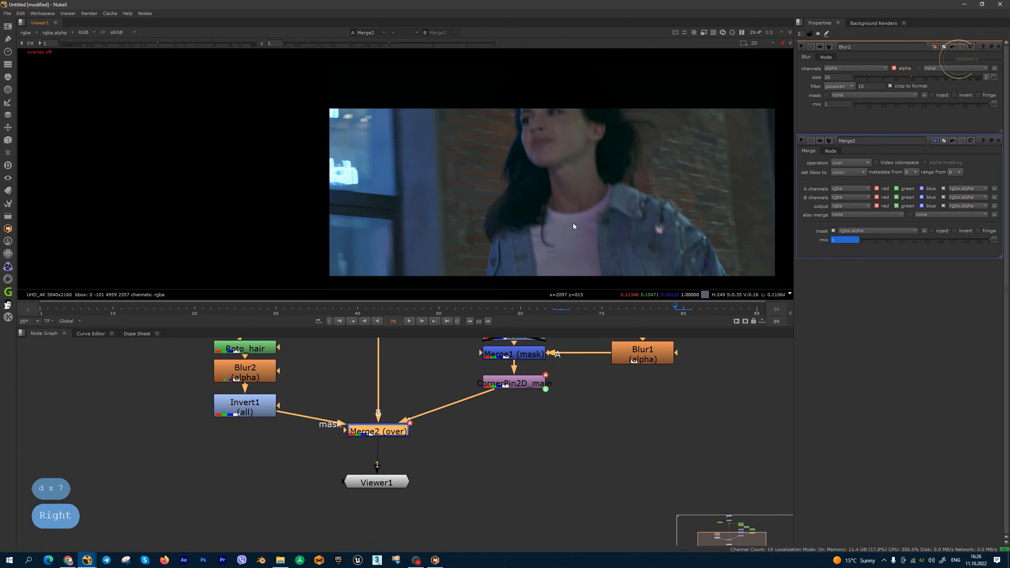
pyautogui.press('Right')
pyautogui.press('Right')
pyautogui.press('Right')
pyautogui.press('Right')
pyautogui.press('Right')
pyautogui.press('Left')
pyautogui.press('Left')
pyautogui.press('Left')
pyautogui.press('Left')
pyautogui.press('Left')
pyautogui.press('Left')
pyautogui.press('Left')
pyautogui.press('Left')
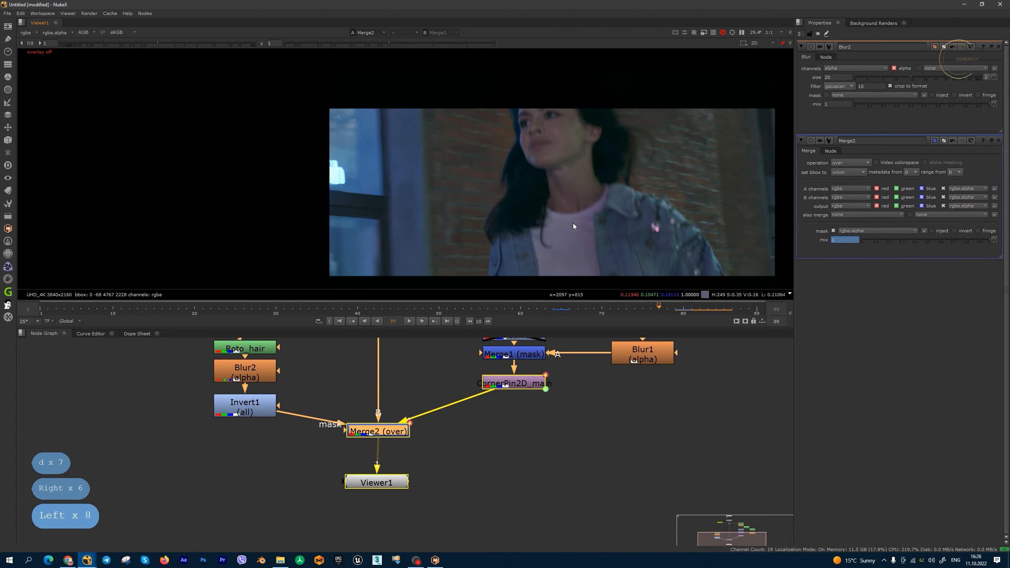
pyautogui.press('Left')
pyautogui.press('Left')
pyautogui.press('Left')
pyautogui.press('Left')
pyautogui.press('Left')
pyautogui.press('Left')
pyautogui.press('Left')
pyautogui.press('Left')
pyautogui.press('Left')
pyautogui.press('Left')
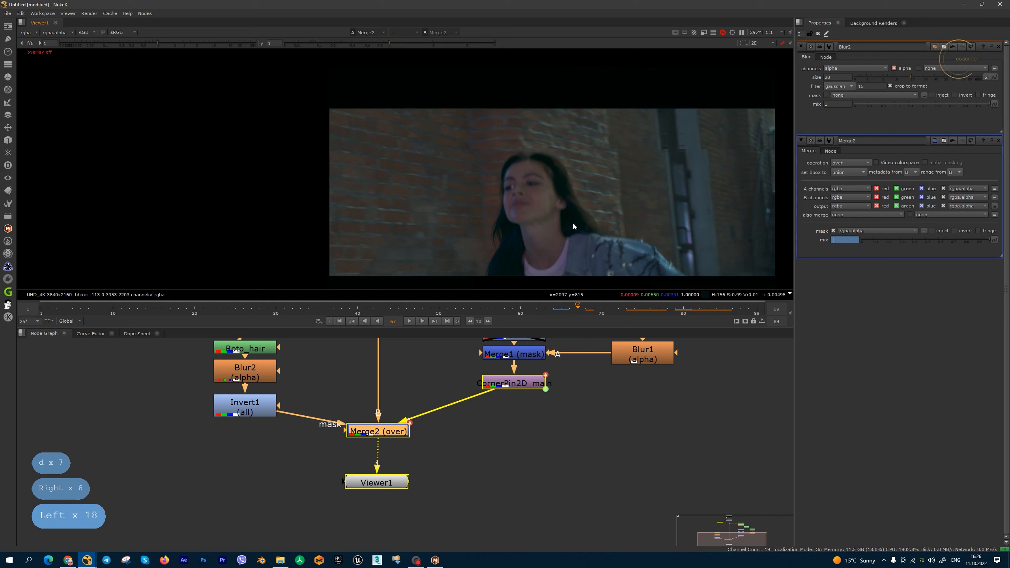
pyautogui.press('Right')
pyautogui.press('Right')
pyautogui.press('Right')
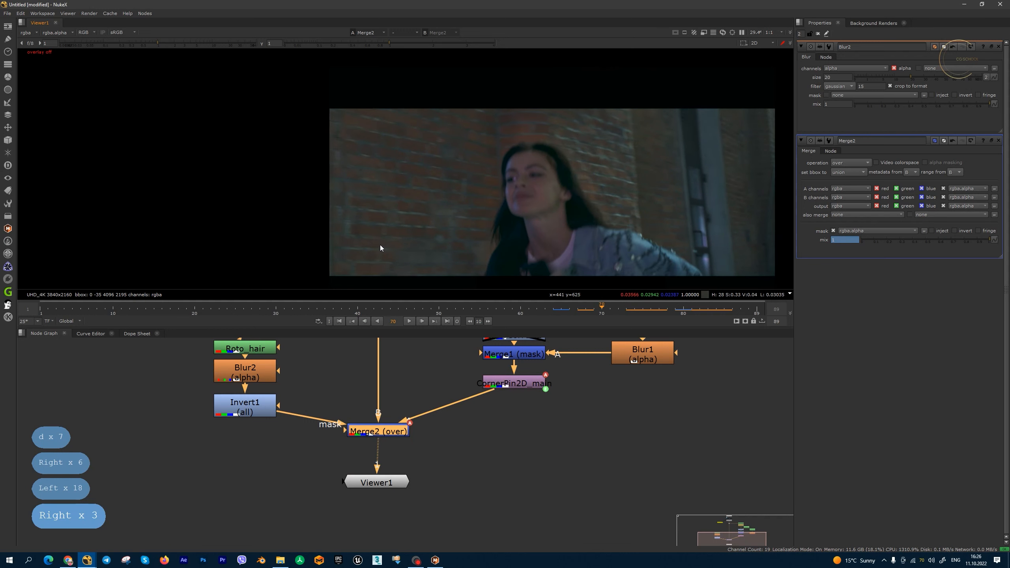
# Step: Inspect the wall patch's noise in the blue channel at frame 70, using the full-size viewer
pyautogui.scroll(5, 380, 248)
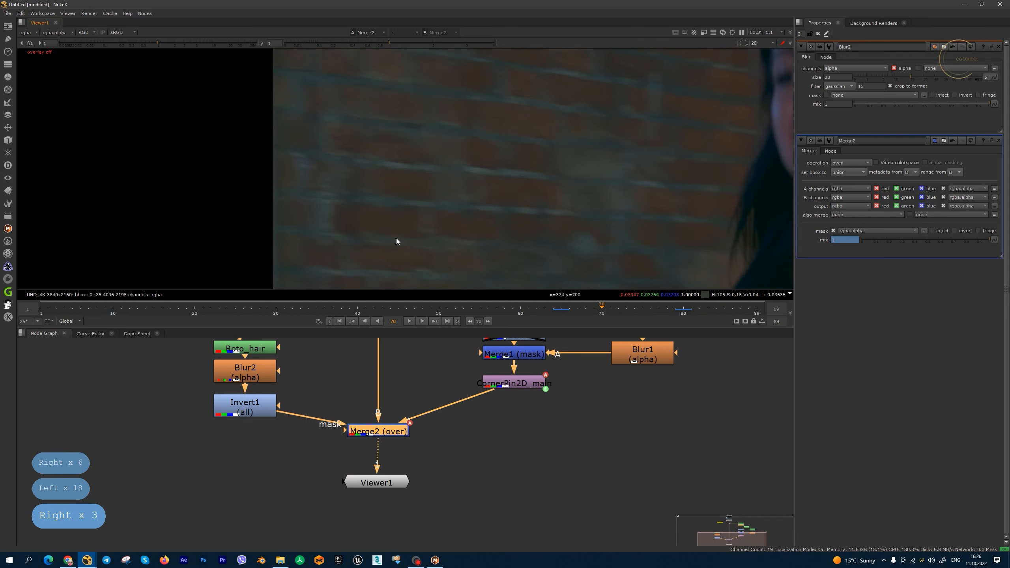
pyautogui.moveTo(397, 483); pyautogui.dragTo(399, 504)
pyautogui.scroll(4, 398, 191)
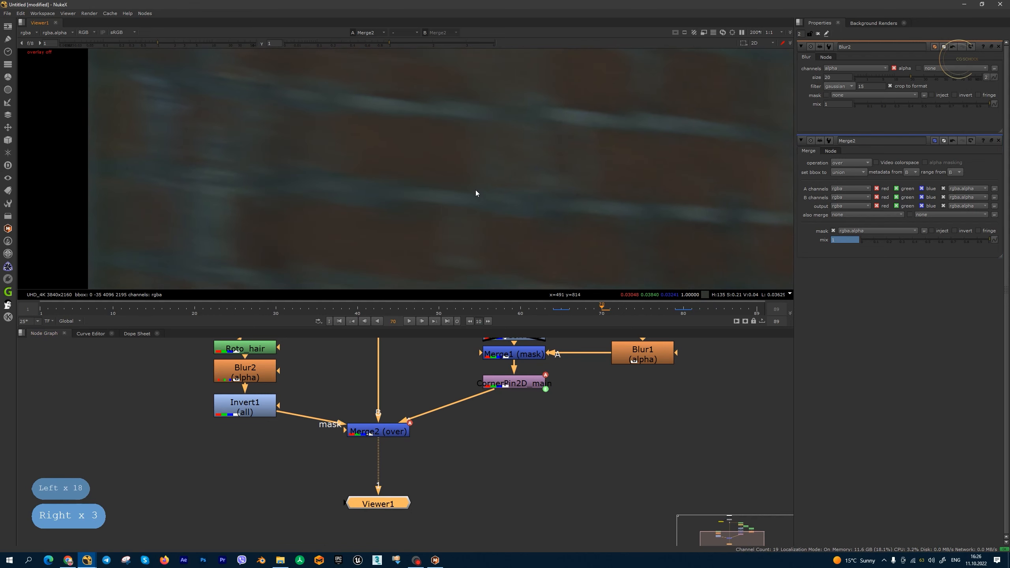
pyautogui.press('b')
pyautogui.press('space')
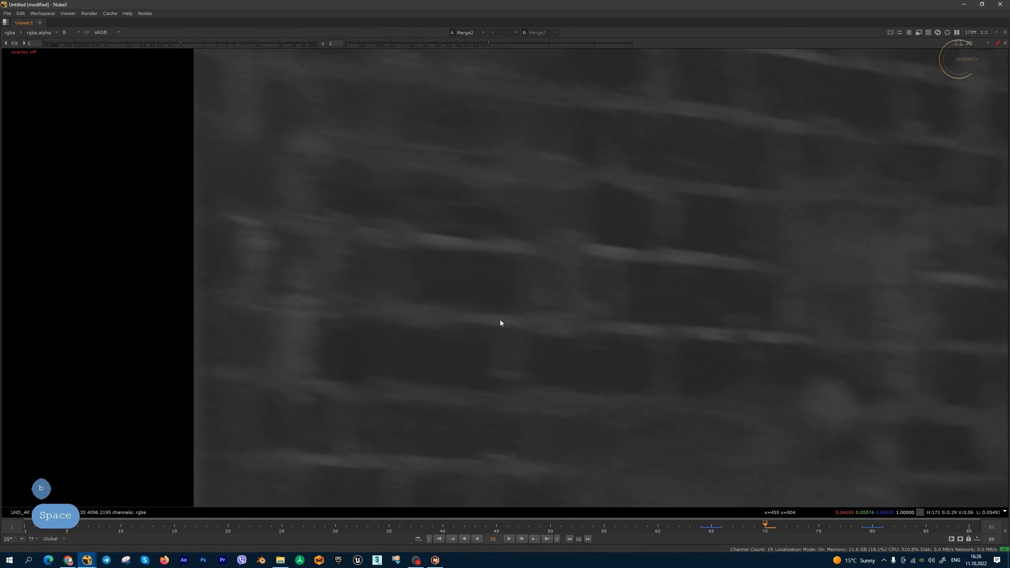
pyautogui.scroll(-2, 482, 314)
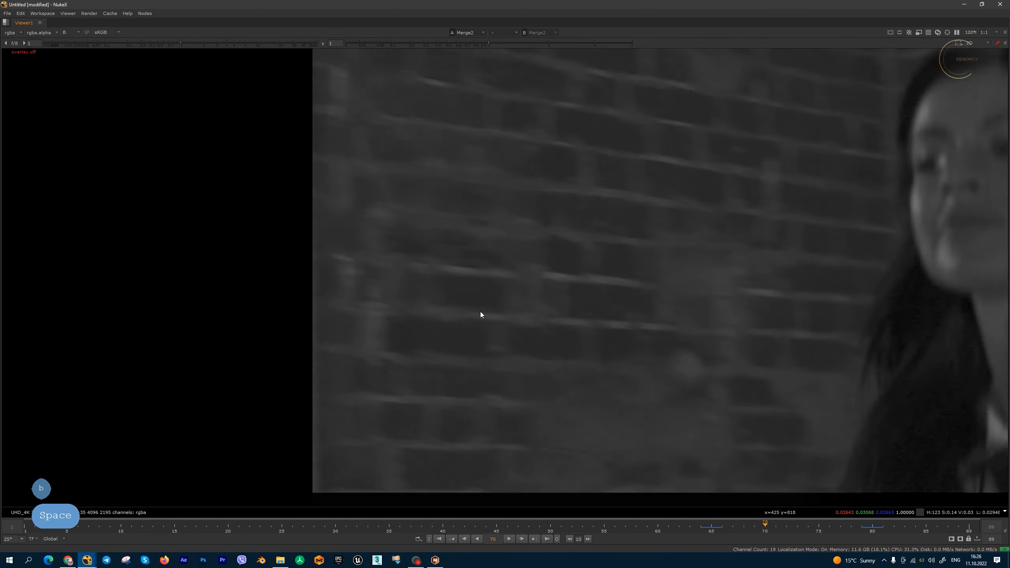
pyautogui.scroll(2, 479, 314)
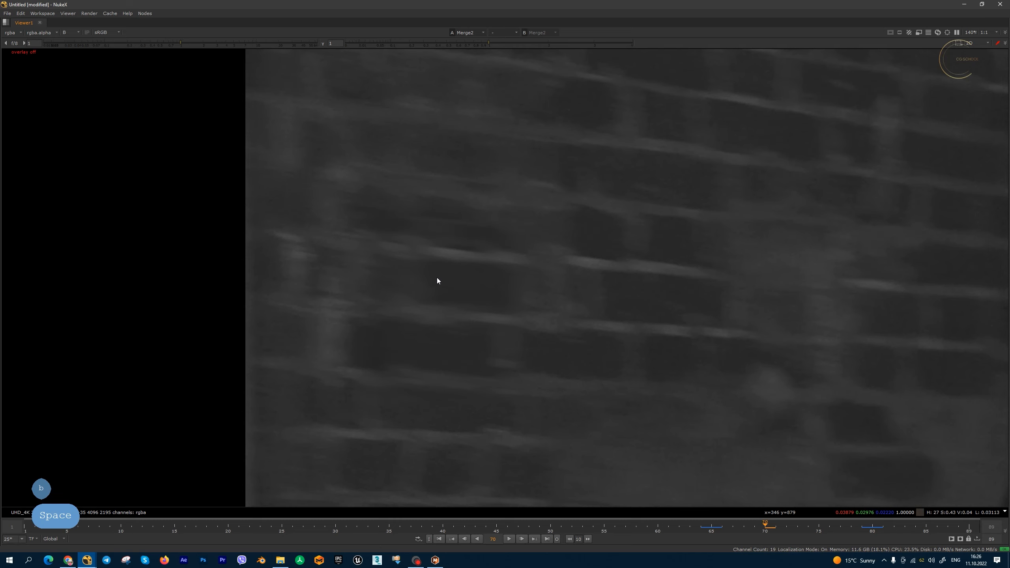
pyautogui.press('space')
# Step: Add a Grain node after CornerPin2D_main and enlarge the viewer area around the grained patch
pyautogui.press('Tab')
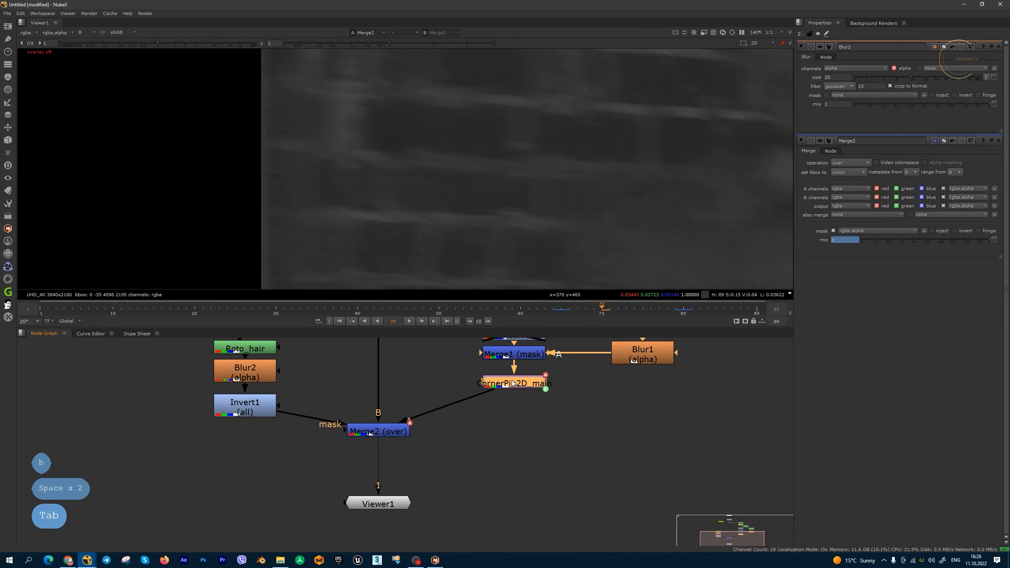
pyautogui.write('grain')
pyautogui.click(511, 380)
pyautogui.scroll(3, 453, 178)
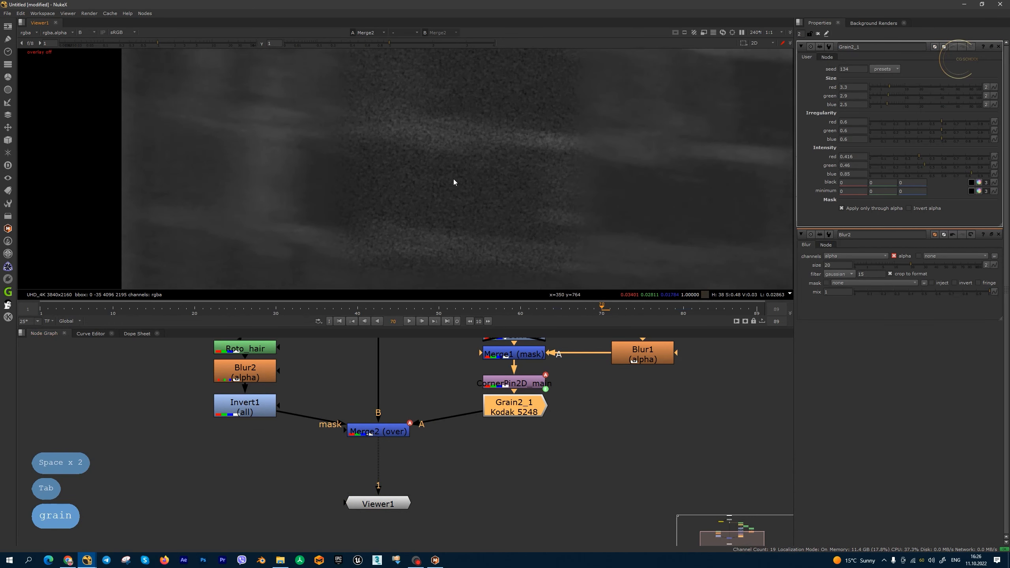
pyautogui.moveTo(527, 330); pyautogui.dragTo(520, 427)
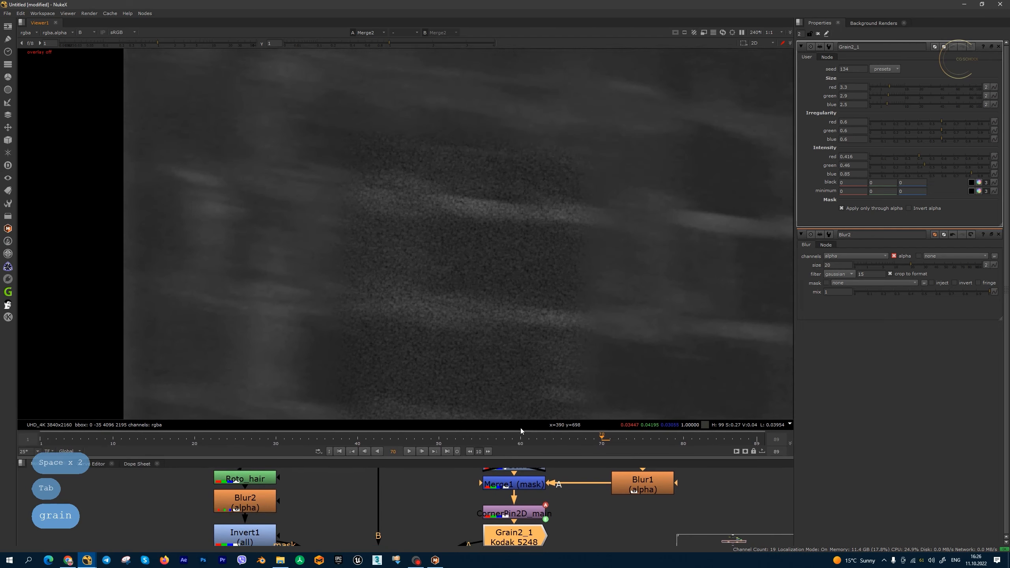
pyautogui.scroll(-1, 593, 378)
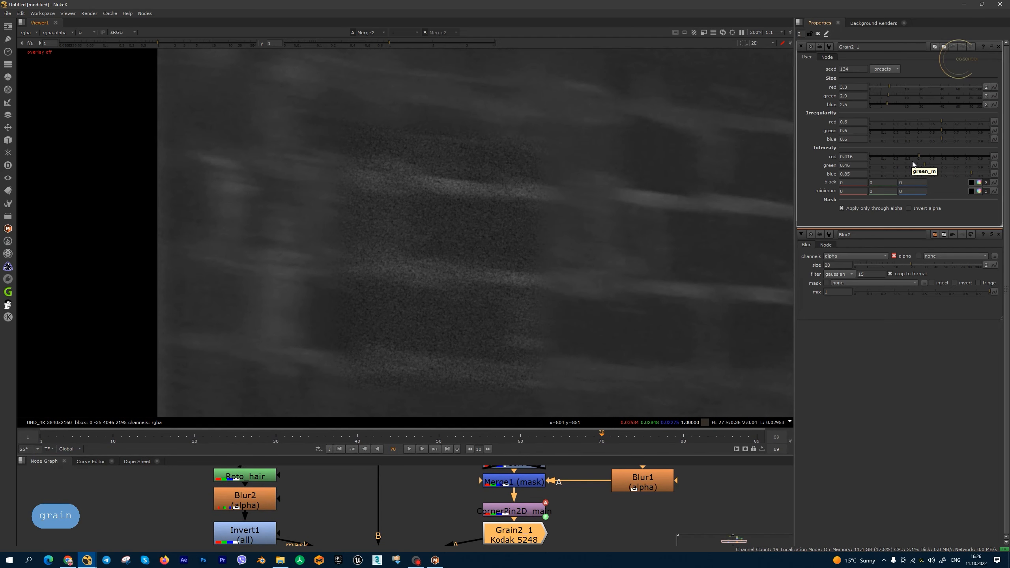
# Step: Lower the grain's blue intensity to about 0.18, set its blue size to 4 and turn off applying only through alpha
pyautogui.moveTo(872, 174); pyautogui.dragTo(901, 173)
pyautogui.moveTo(887, 104); pyautogui.dragTo(892, 103)
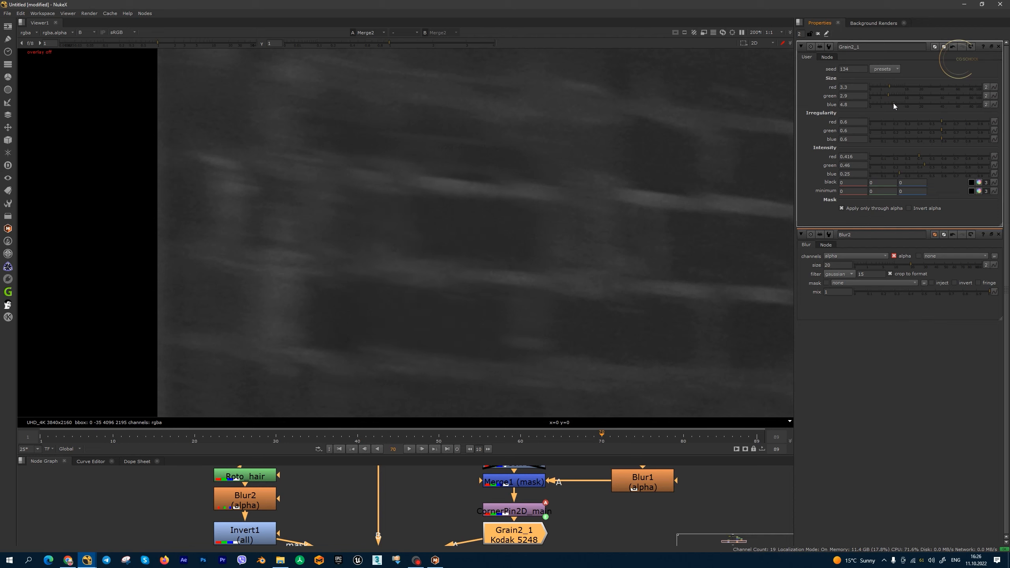
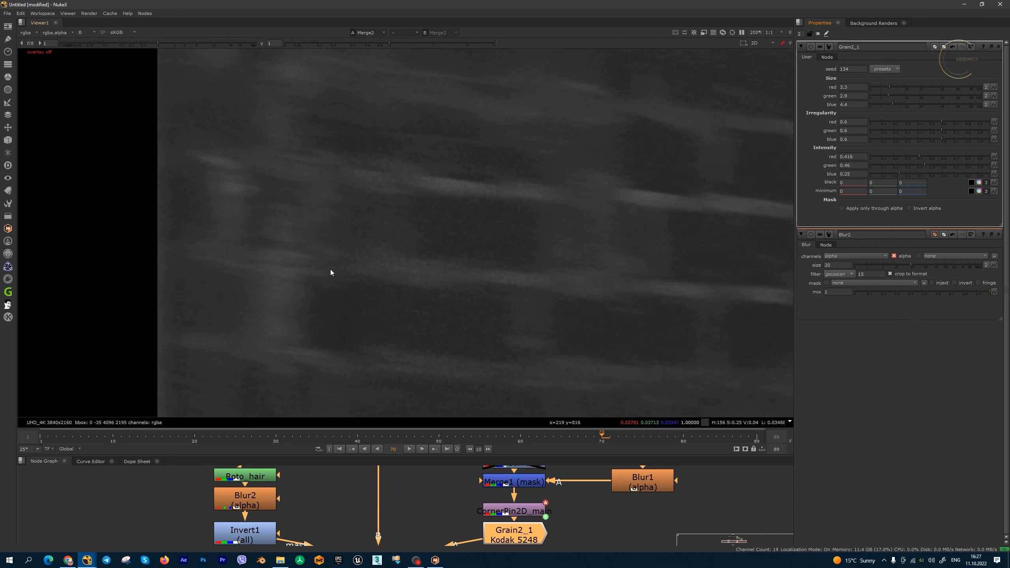
pyautogui.click(851, 104)
pyautogui.write('3')
pyautogui.press('Return')
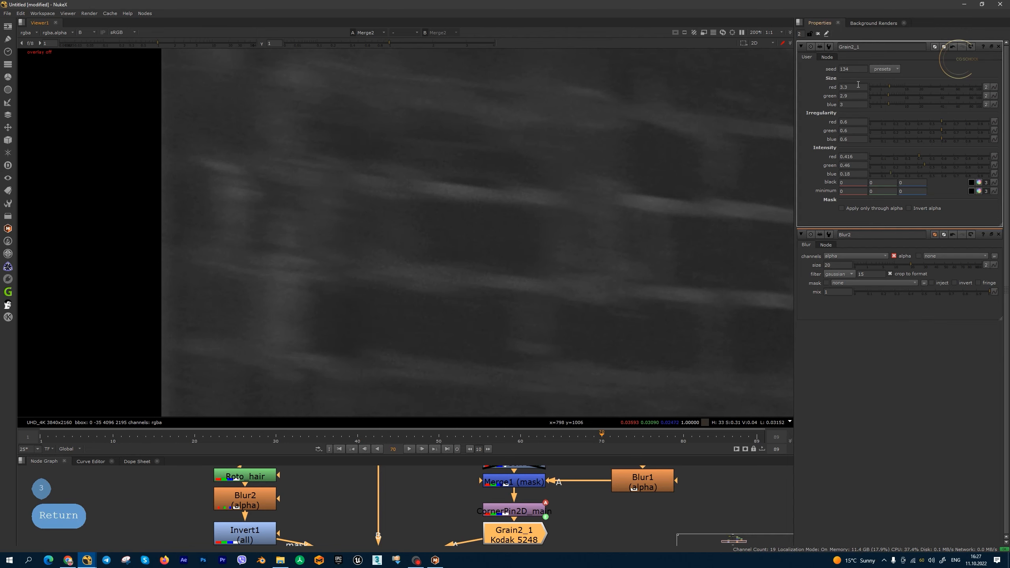
pyautogui.write('4')
pyautogui.press('Return')
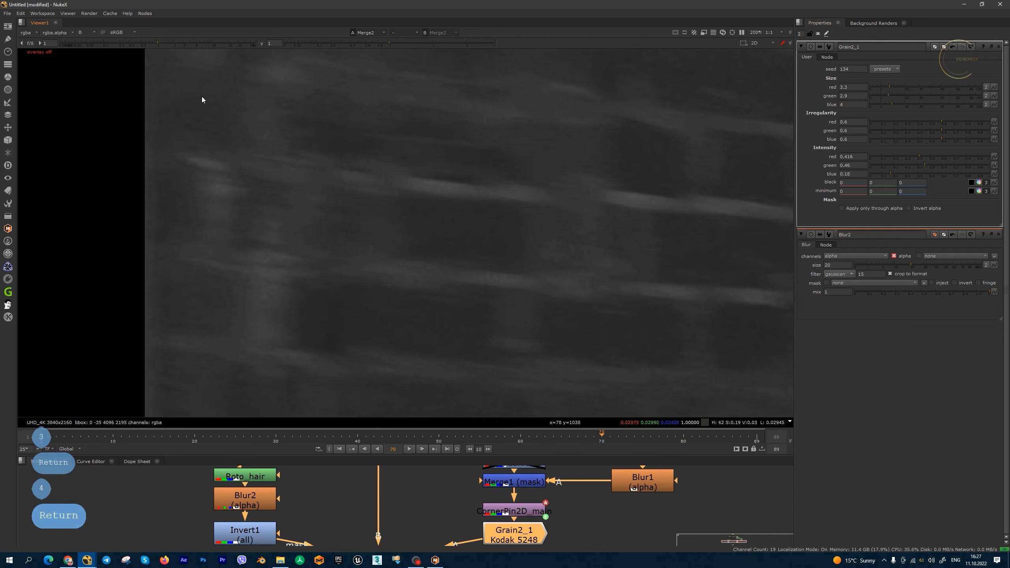
# Step: View the red channel, set the grain's green size to 3, and lower green intensity to 0.155 and red to 0.135
pyautogui.click(90, 32)
pyautogui.click(111, 48)
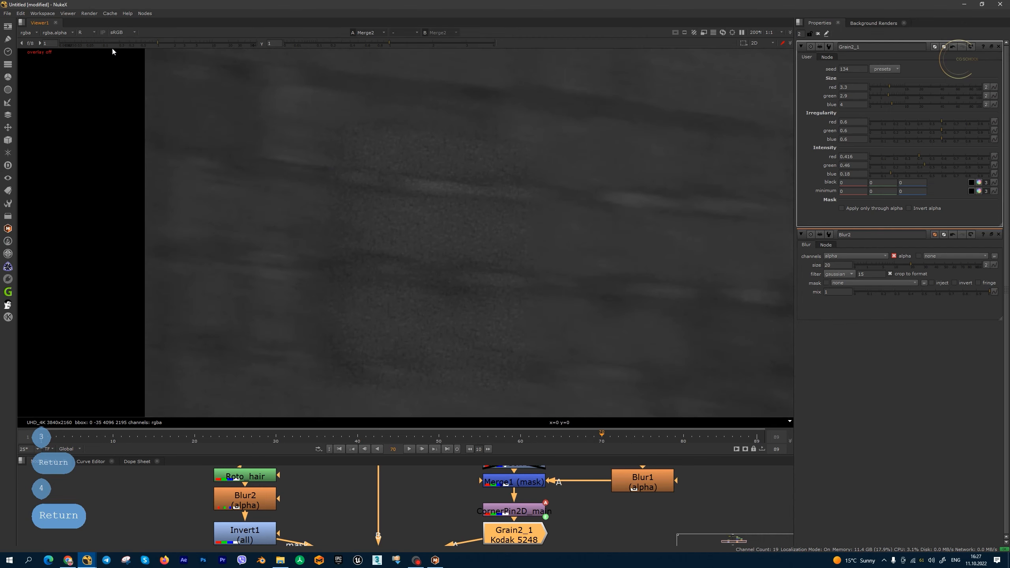
pyautogui.moveTo(858, 96); pyautogui.dragTo(787, 96)
pyautogui.write('3')
pyautogui.press('Return')
pyautogui.moveTo(916, 165); pyautogui.dragTo(885, 155)
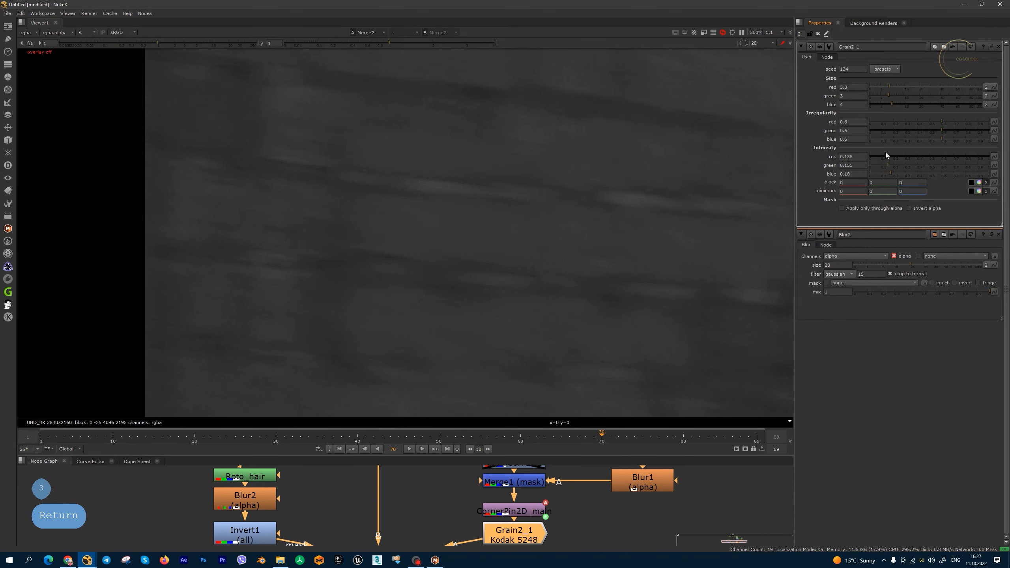
# Step: View the green channel on the patch and fine-tune the grain's green intensity
pyautogui.click(86, 31)
pyautogui.click(102, 56)
pyautogui.scroll(3, 482, 164)
pyautogui.scroll(-3, 481, 164)
pyautogui.moveTo(885, 164); pyautogui.dragTo(886, 163)
pyautogui.scroll(-5, 398, 193)
# Step: Return the viewer to RGB and examine the full-size composite at frame 70, then the hair edge at frame 80
pyautogui.press('b')
pyautogui.press('b')
pyautogui.scroll(-3, 477, 218)
pyautogui.scroll(1, 529, 219)
pyautogui.press('space')
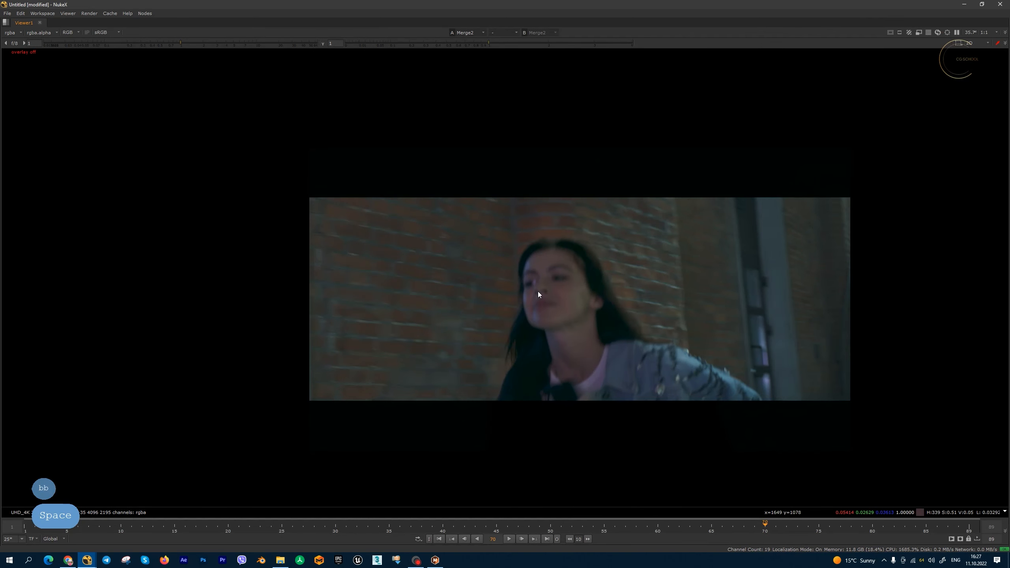
pyautogui.scroll(2, 522, 286)
pyautogui.moveTo(522, 285); pyautogui.dragTo(480, 309)
pyautogui.scroll(1, 480, 309)
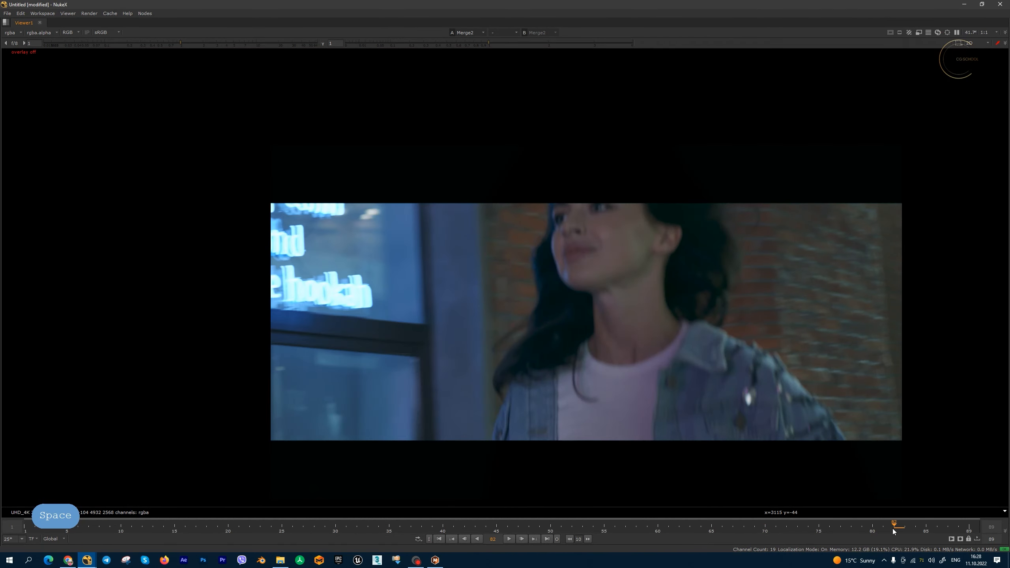
pyautogui.moveTo(892, 529); pyautogui.dragTo(874, 529)
pyautogui.scroll(6, 505, 397)
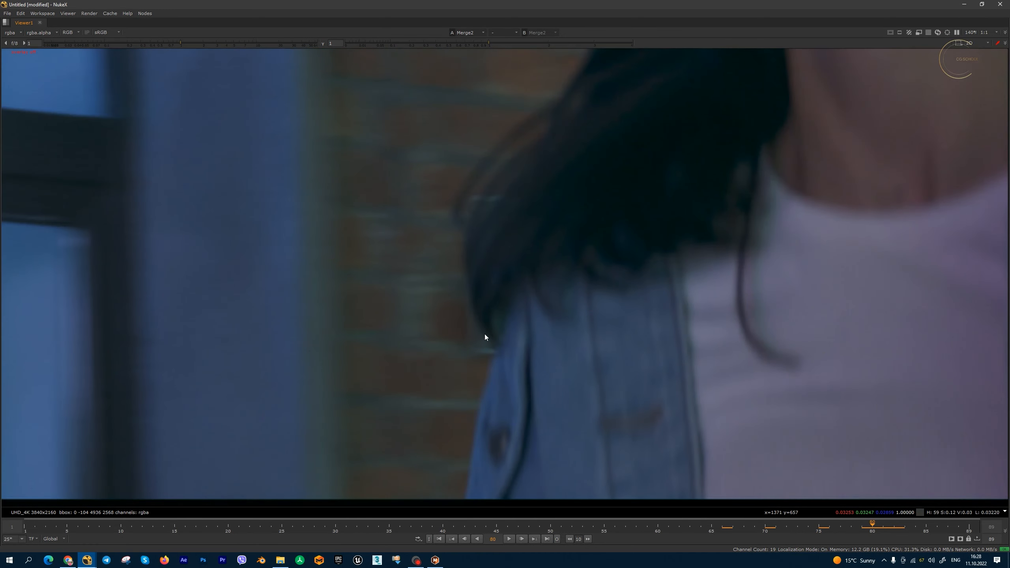
# Step: Add a RotoPaint node after the final merge to retouch the composite at frame 80
pyautogui.press('space')
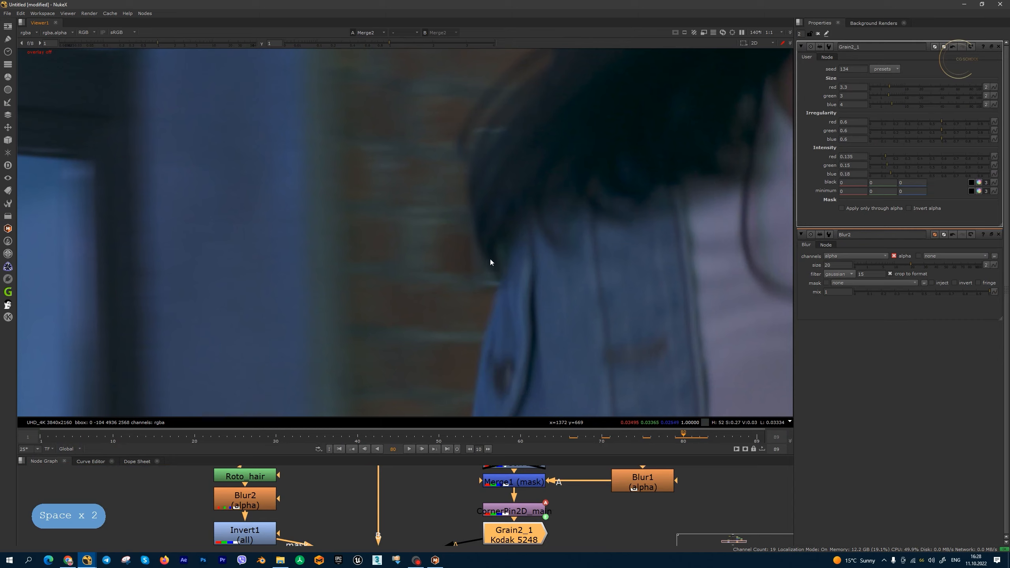
pyautogui.scroll(4, 486, 267)
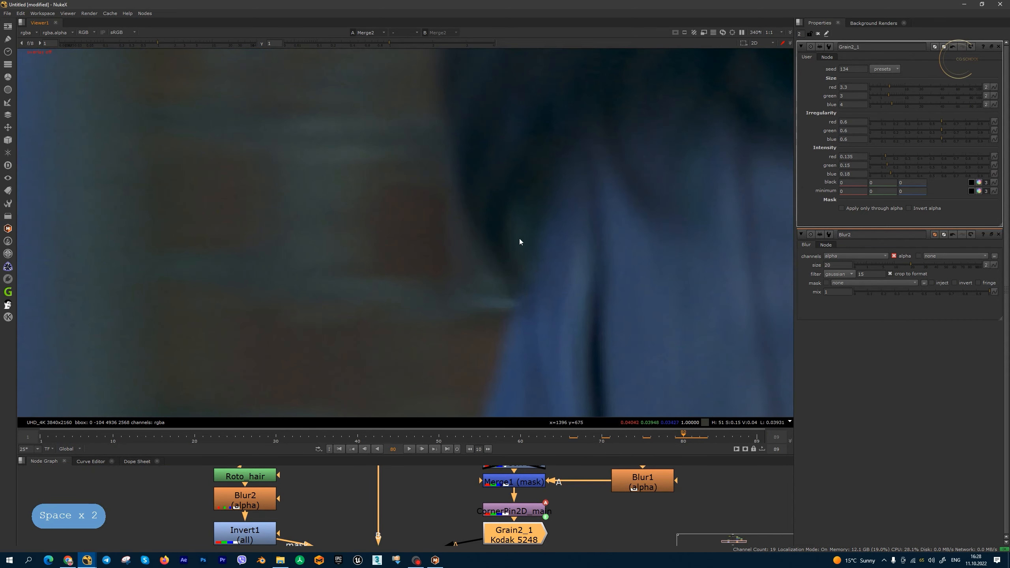
pyautogui.scroll(-4, 449, 506)
pyautogui.scroll(2, 429, 517)
pyautogui.moveTo(451, 532)
pyautogui.mouseDown()
pyautogui.moveTo(454, 498)
pyautogui.moveTo(434, 523)
pyautogui.mouseUp()
pyautogui.click(427, 532)
pyautogui.press('p')
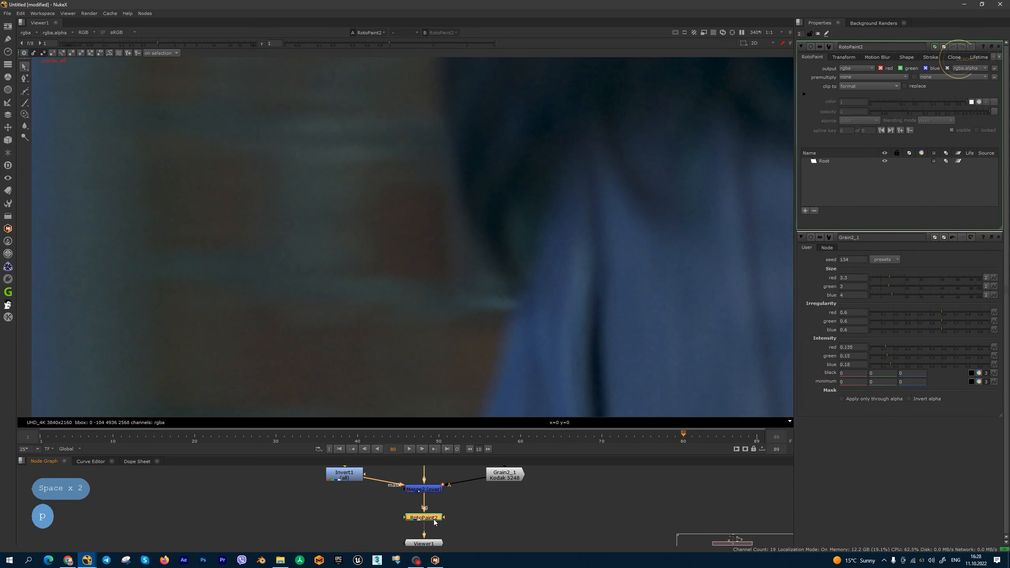
# Step: Choose the Clone brush sourced from the brick wall, shrink it to about 14, undo the test strokes and set its opacity to 0.1
pyautogui.click(25, 114)
pyautogui.press('q')
pyautogui.keyDown('ctrl'); pyautogui.click(403, 248); pyautogui.keyUp('ctrl')
pyautogui.keyDown('shift'); pyautogui.moveTo(427, 245); pyautogui.dragTo(409, 248); pyautogui.keyUp('shift')
pyautogui.keyDown('ctrl'); pyautogui.moveTo(475, 252); pyautogui.dragTo(491, 253); pyautogui.keyUp('ctrl')
pyautogui.click(518, 236)
pyautogui.hotkey('ctrl', 'z')
pyautogui.moveTo(316, 52); pyautogui.dragTo(296, 55)
pyautogui.write('.1')
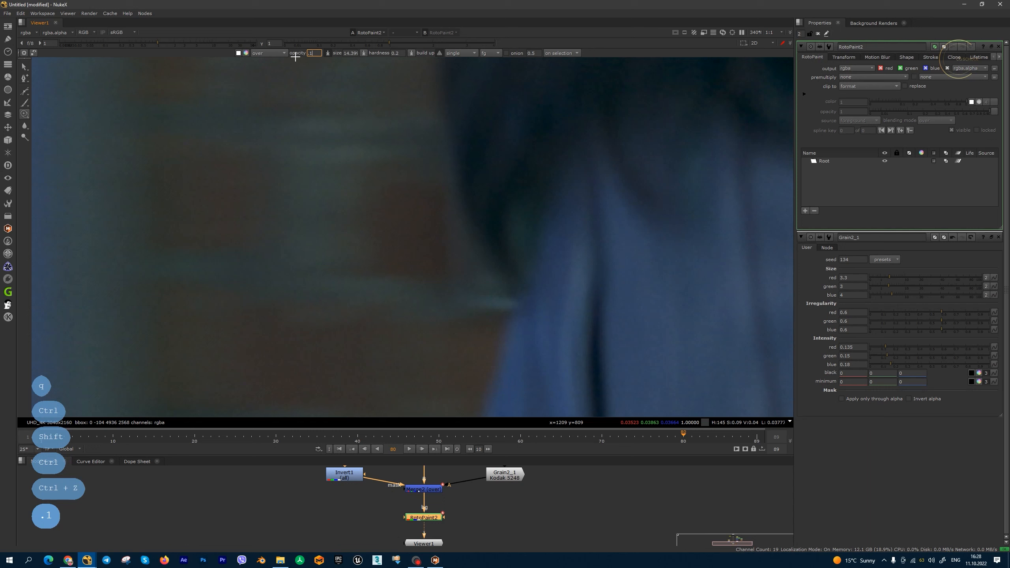
pyautogui.press('Return')
# Step: Clone brick texture into the small gap between the hair tips and the jacket, resampling the source between strokes
pyautogui.keyDown('ctrl'); pyautogui.moveTo(489, 228); pyautogui.dragTo(512, 226); pyautogui.keyUp('ctrl')
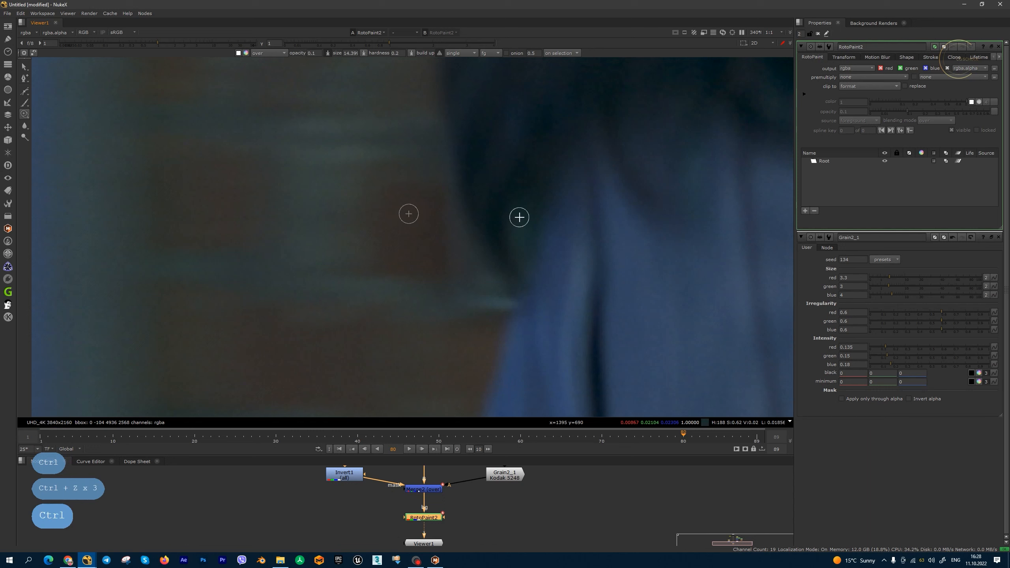
pyautogui.moveTo(518, 228)
pyautogui.mouseDown()
pyautogui.moveTo(510, 232)
pyautogui.moveTo(521, 205)
pyautogui.moveTo(517, 257)
pyautogui.mouseUp()
pyautogui.moveTo(494, 298)
pyautogui.keyDown('ctrl'); pyautogui.mouseDown()
pyautogui.moveTo(479, 300)
pyautogui.moveTo(507, 300)
pyautogui.moveTo(496, 303)
pyautogui.moveTo(485, 284)
pyautogui.moveTo(491, 305)
pyautogui.moveTo(502, 269)
pyautogui.mouseUp(); pyautogui.keyUp('ctrl')
pyautogui.moveTo(501, 269)
pyautogui.mouseDown()
pyautogui.moveTo(516, 254)
pyautogui.moveTo(514, 221)
pyautogui.mouseUp()
pyautogui.moveTo(514, 222)
pyautogui.mouseDown()
pyautogui.moveTo(521, 264)
pyautogui.moveTo(494, 245)
pyautogui.moveTo(502, 255)
pyautogui.moveTo(443, 258)
pyautogui.moveTo(472, 259)
pyautogui.moveTo(496, 199)
pyautogui.mouseUp()
pyautogui.scroll(-4, 468, 232)
pyautogui.scroll(3, 502, 254)
pyautogui.scroll(-2, 495, 202)
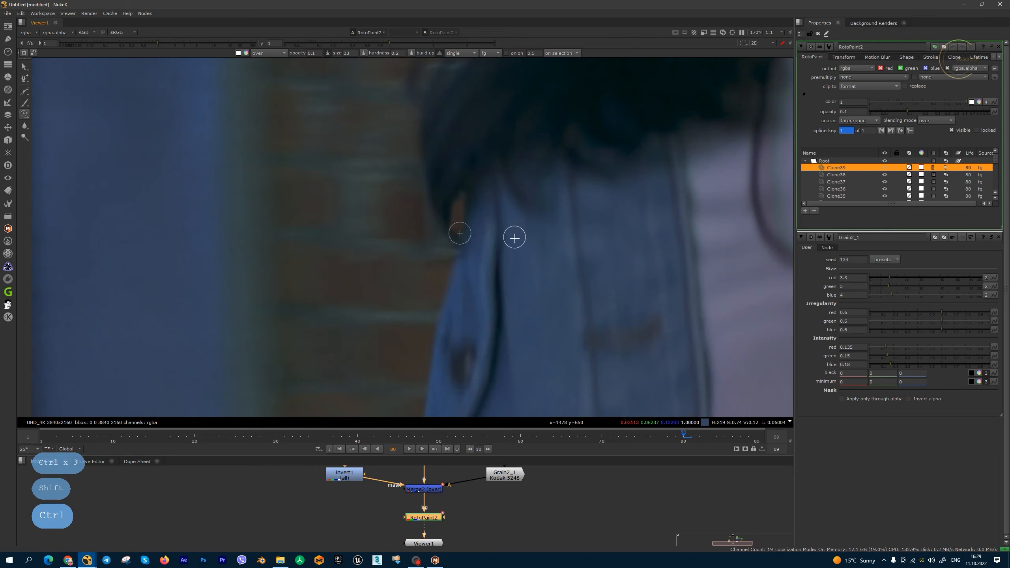
pyautogui.keyDown('ctrl'); pyautogui.moveTo(438, 176); pyautogui.dragTo(446, 204); pyautogui.keyUp('ctrl')
pyautogui.scroll(4, 445, 204)
# Step: Switch to the Eraser, undo the trial strokes, set its opacity to 0.2 and softly erase cloned brick along the hair edge
pyautogui.click(24, 114)
pyautogui.scroll(-3, 513, 246)
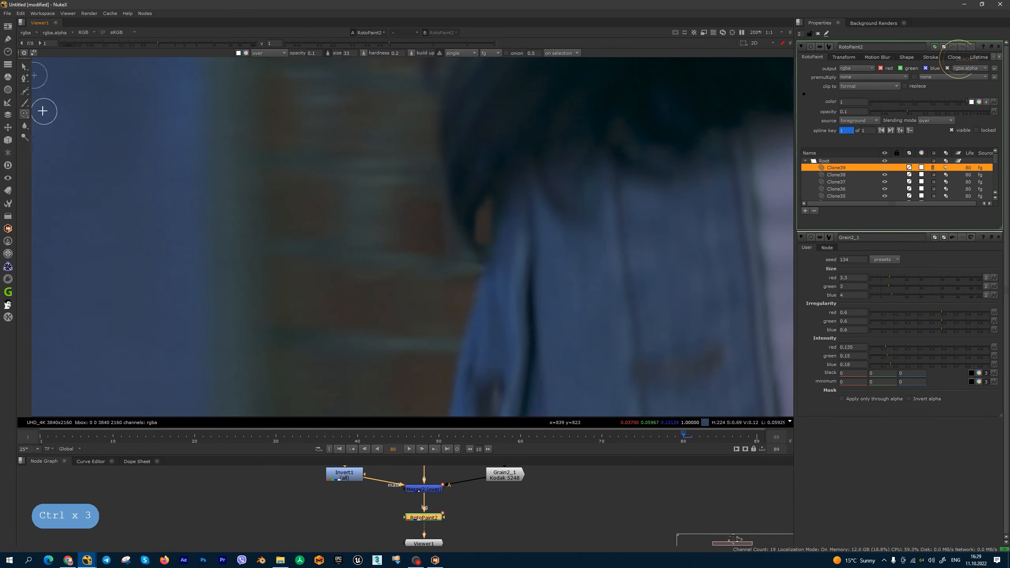
pyautogui.click(25, 102)
pyautogui.click(43, 112)
pyautogui.hotkey('ctrl', 'z')
pyautogui.hotkey('ctrl', 'z')
pyautogui.hotkey('ctrl', 'z')
pyautogui.doubleClick(342, 52)
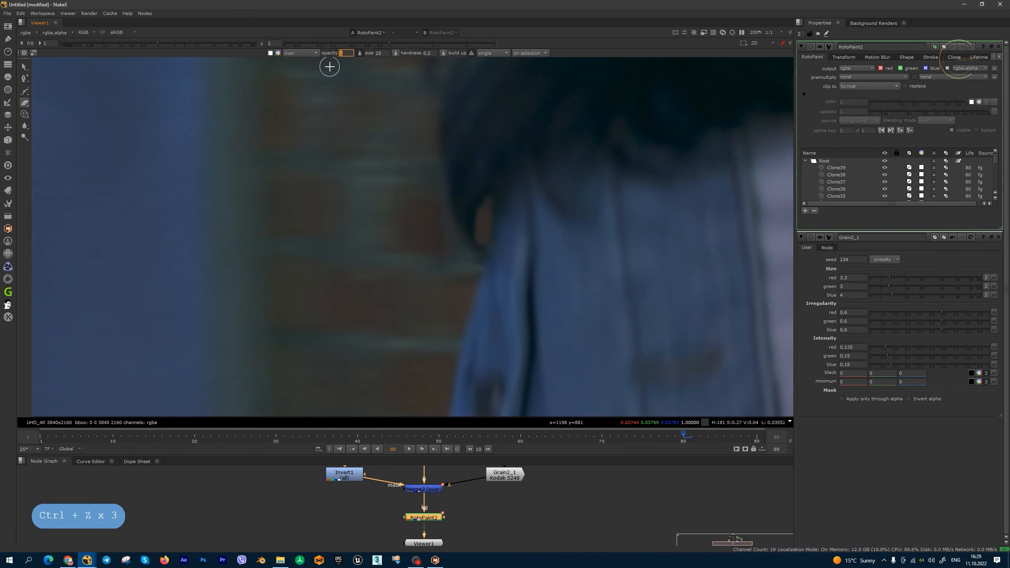
pyautogui.write('.2')
pyautogui.press('Return')
pyautogui.moveTo(474, 201); pyautogui.dragTo(483, 195)
pyautogui.scroll(-5, 479, 223)
pyautogui.scroll(4, 478, 249)
pyautogui.scroll(-6, 477, 248)
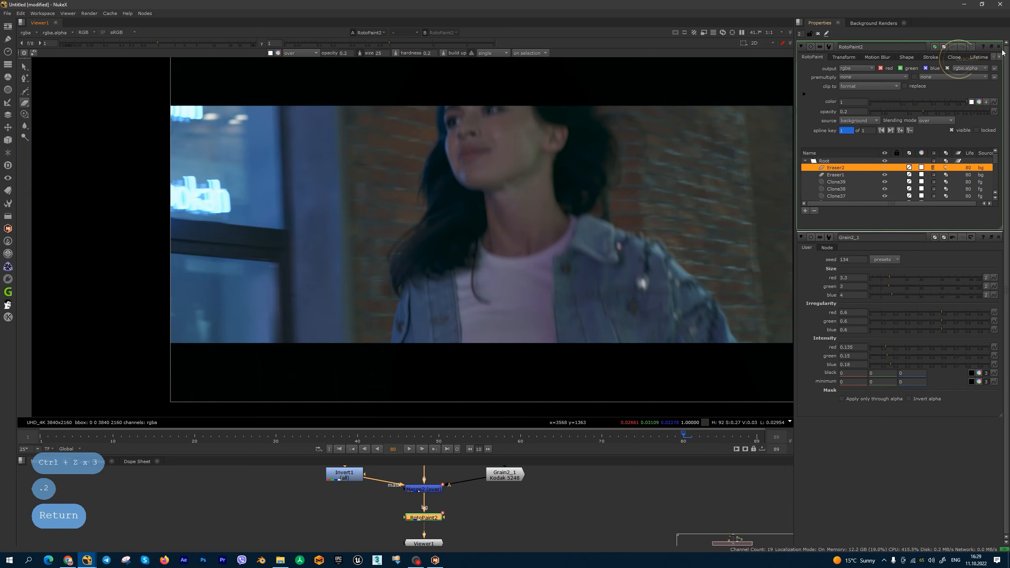
# Step: Close the open node properties and examine the enlarged composite across the frames before frame 80
pyautogui.keyDown('ctrl'); pyautogui.click(998, 46); pyautogui.keyUp('ctrl')
pyautogui.press('Left')
pyautogui.press('Left')
pyautogui.press('Left')
pyautogui.press('Left')
pyautogui.press('Left')
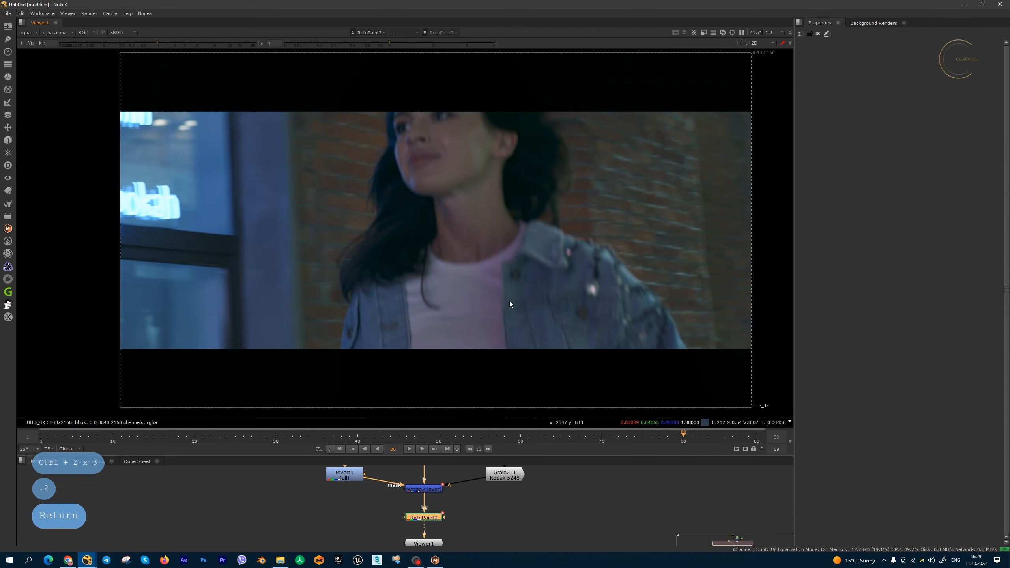
pyautogui.press('space')
pyautogui.press('Left')
pyautogui.press('Left')
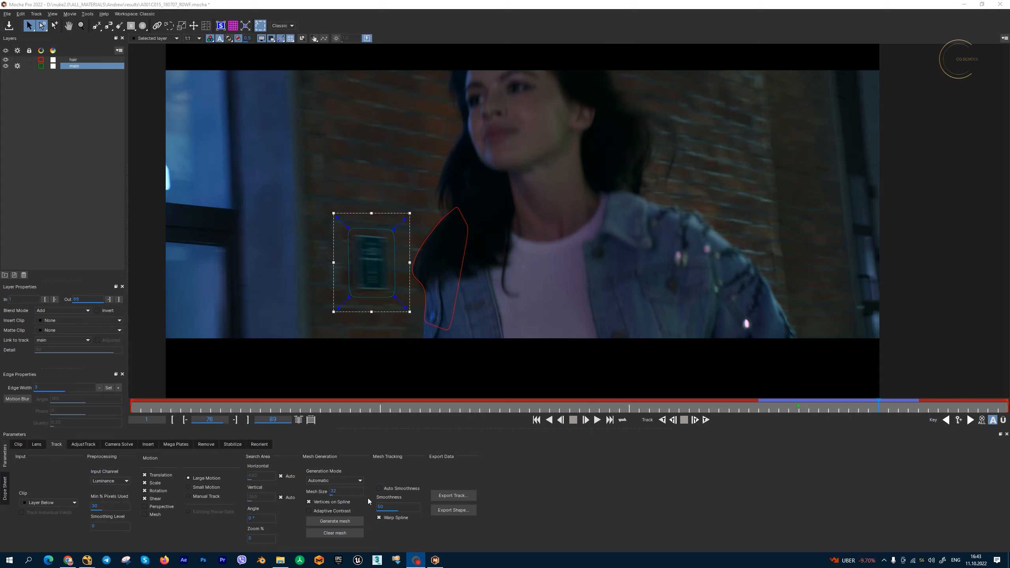
# Step: Look through the source clips folder, its results folder with the Mocha project, and the autosave_history folder in File Explorer
pyautogui.click(282, 561)
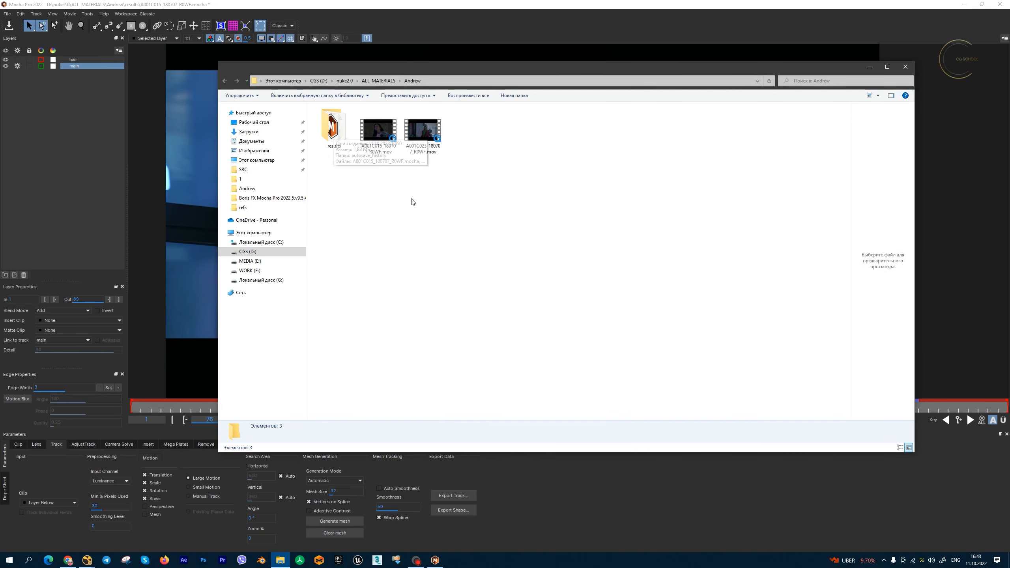
pyautogui.click(381, 147)
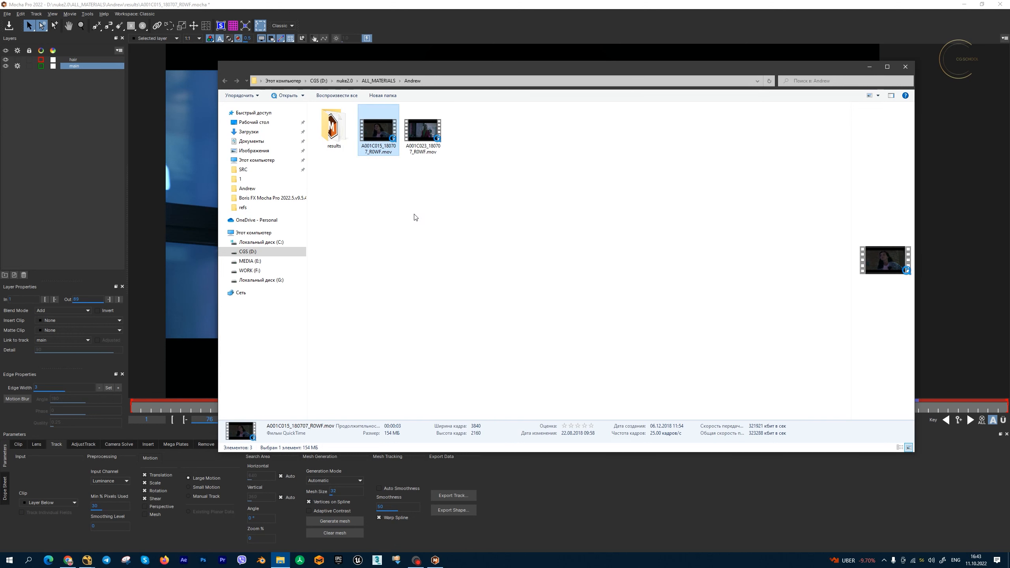
pyautogui.doubleClick(334, 132)
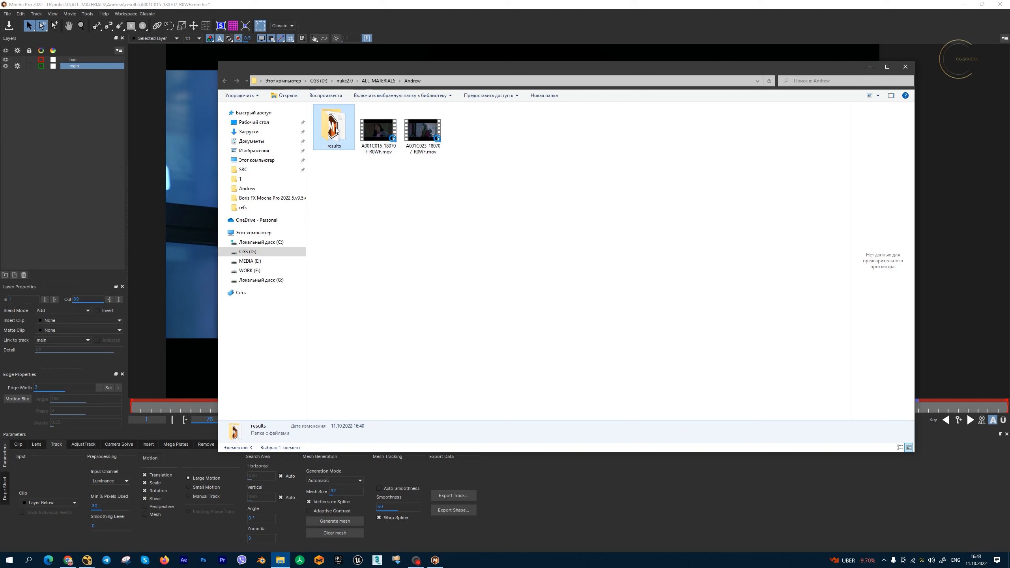
pyautogui.click(381, 128)
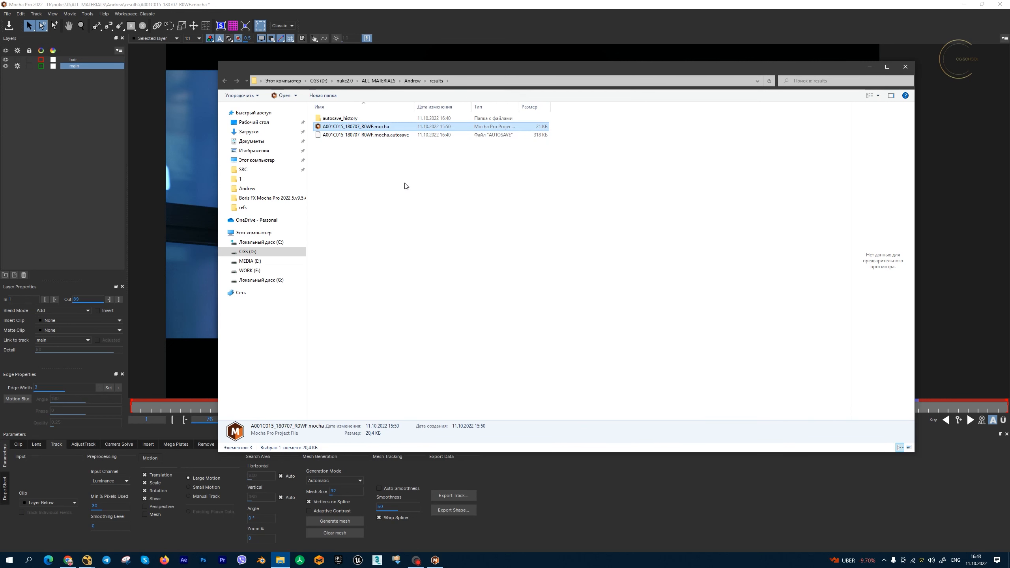
pyautogui.doubleClick(360, 119)
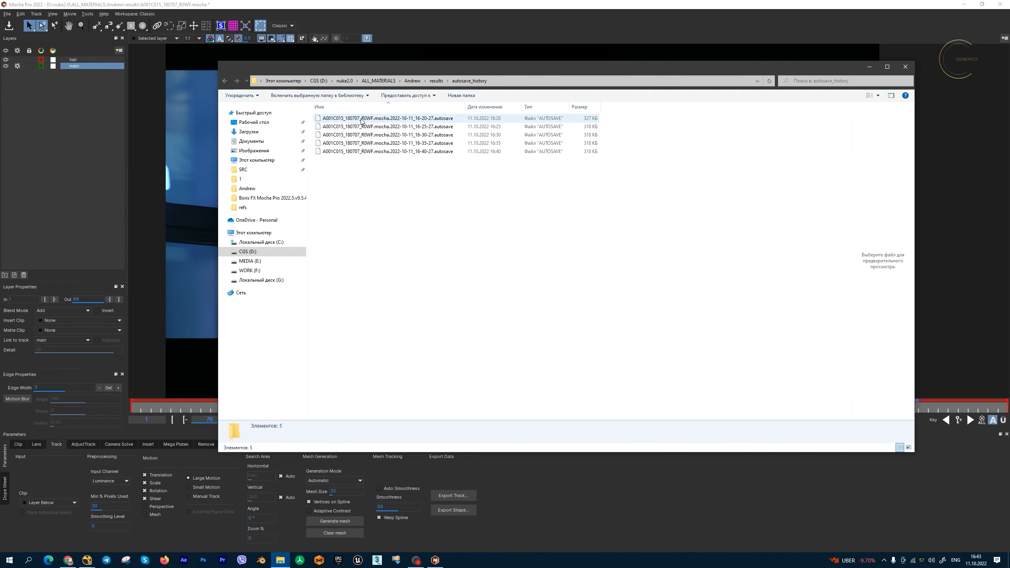
pyautogui.click(436, 82)
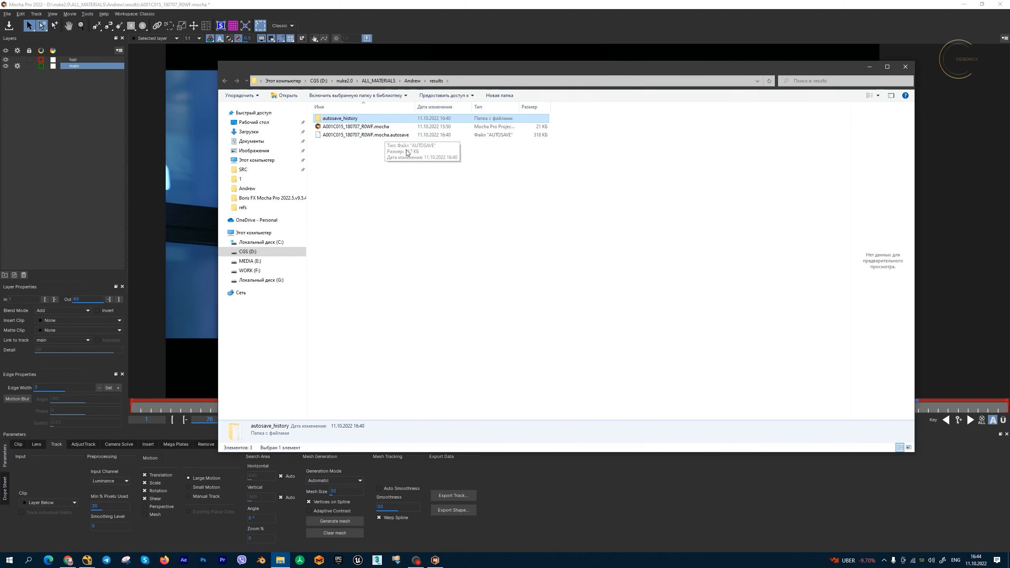
pyautogui.hotkey('alt', 'Up')
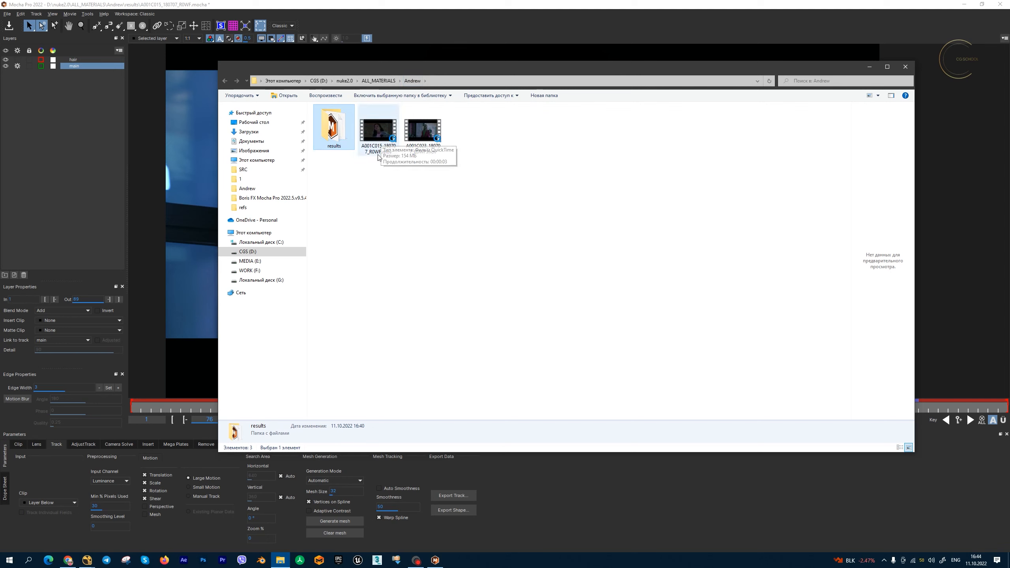
pyautogui.hotkey('alt', 'F4')
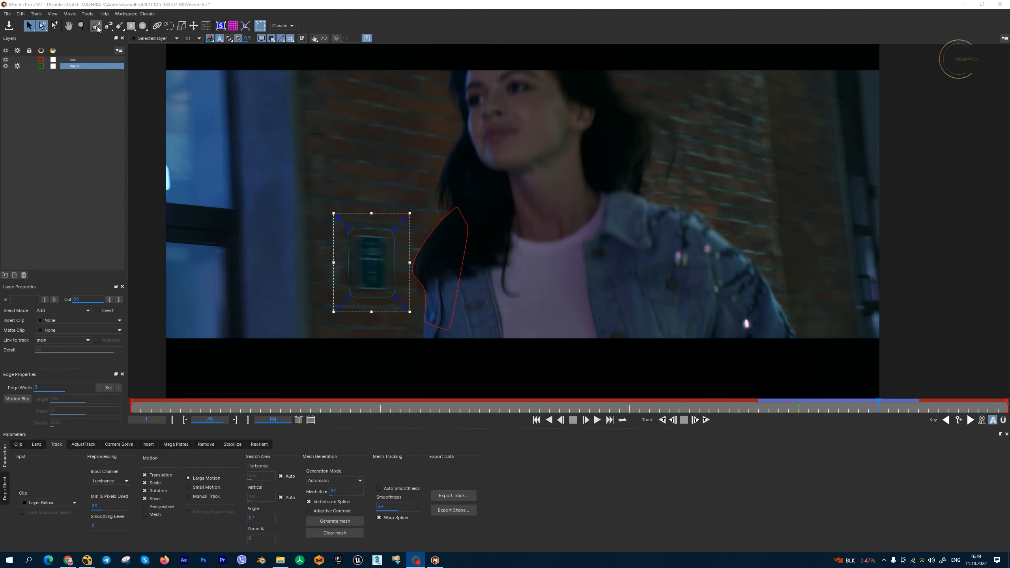
# Step: Add a control point on the left edge of the main layer's spline around the wall sign
pyautogui.moveTo(519, 219)
pyautogui.mouseDown()
pyautogui.moveTo(568, 232)
pyautogui.moveTo(522, 212)
pyautogui.mouseUp()
pyautogui.moveTo(626, 212); pyautogui.dragTo(675, 215)
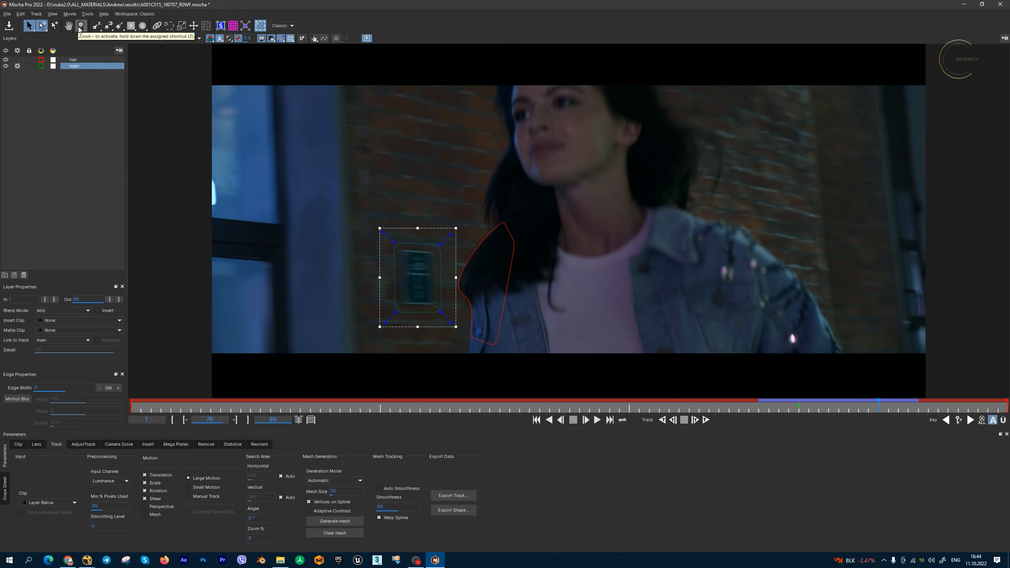
pyautogui.press('z')
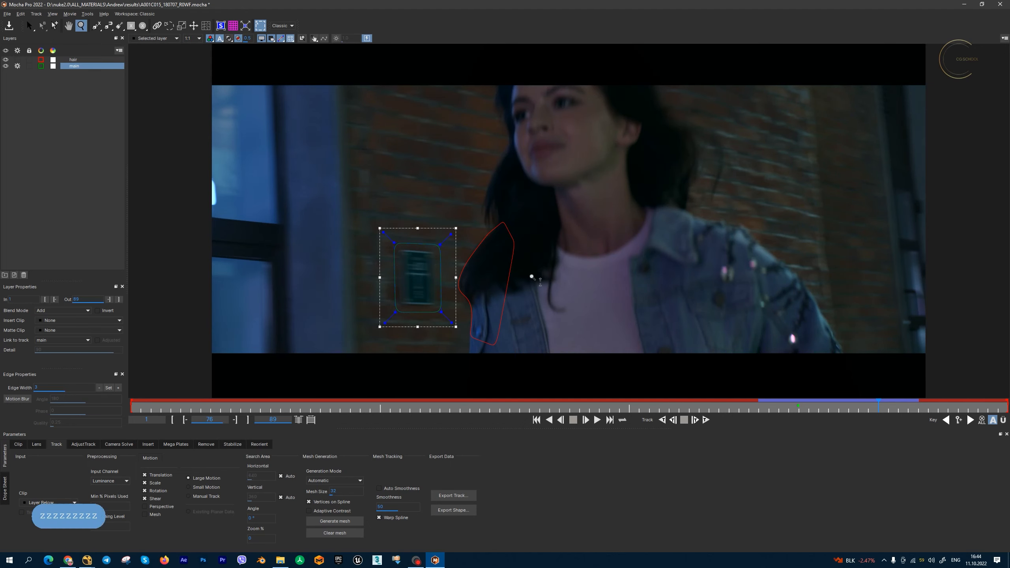
pyautogui.press('z')
pyautogui.moveTo(525, 286); pyautogui.dragTo(561, 142)
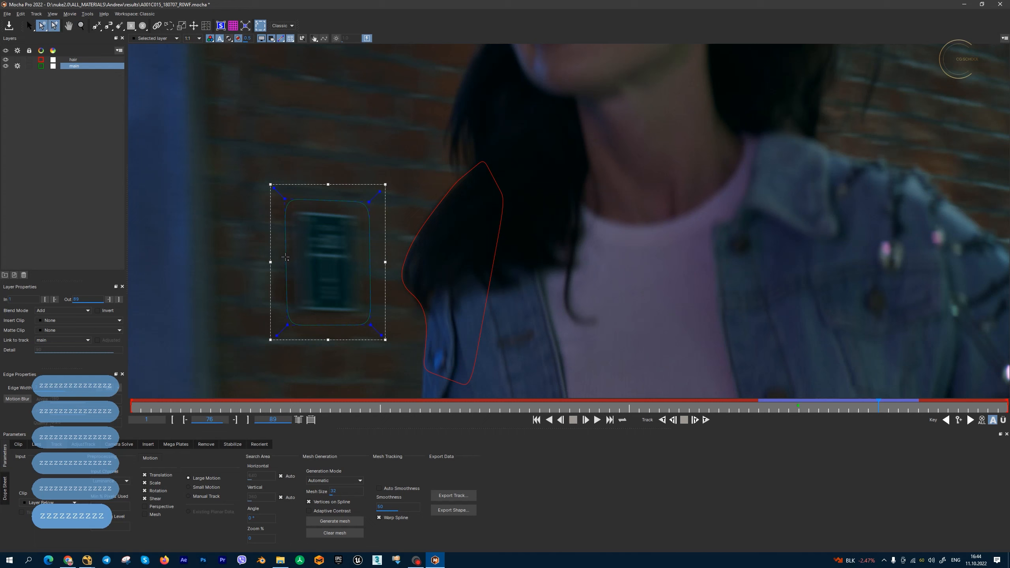
pyautogui.click(285, 257)
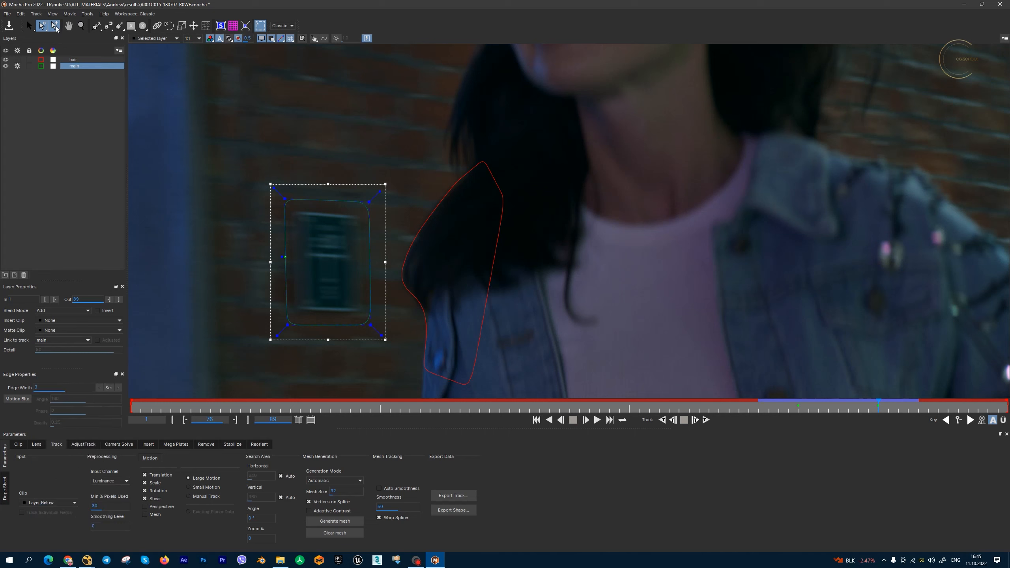
# Step: Add a control point to the left edge of the hair spline, then reselect the main layer
pyautogui.click(415, 240)
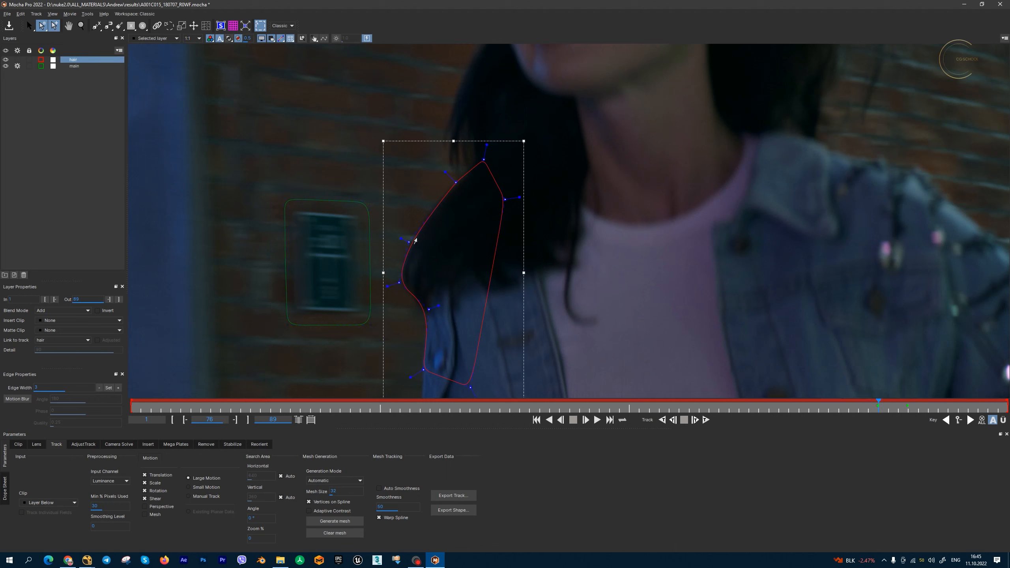
pyautogui.click(428, 219)
pyautogui.click(368, 217)
pyautogui.press('z')
pyautogui.moveTo(396, 190); pyautogui.dragTo(408, 236)
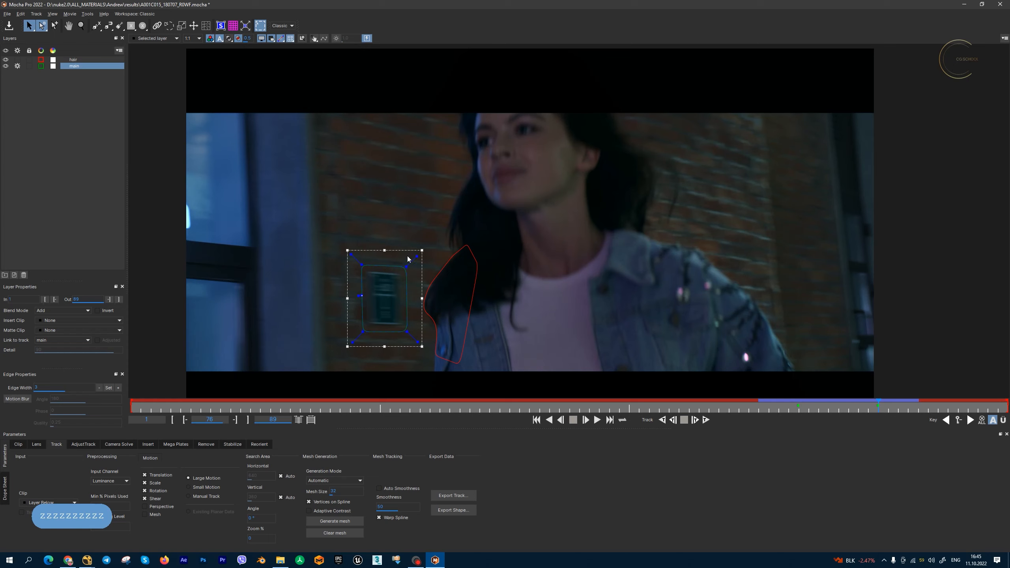
# Step: Add a four-point X-spline to the main layer on the brick wall above the sign
pyautogui.click(96, 27)
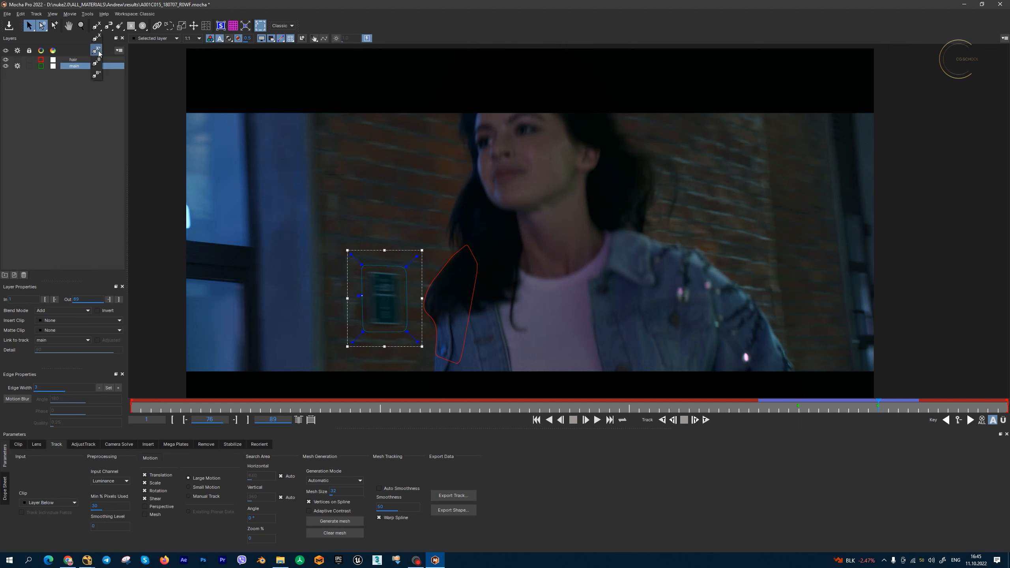
pyautogui.click(98, 52)
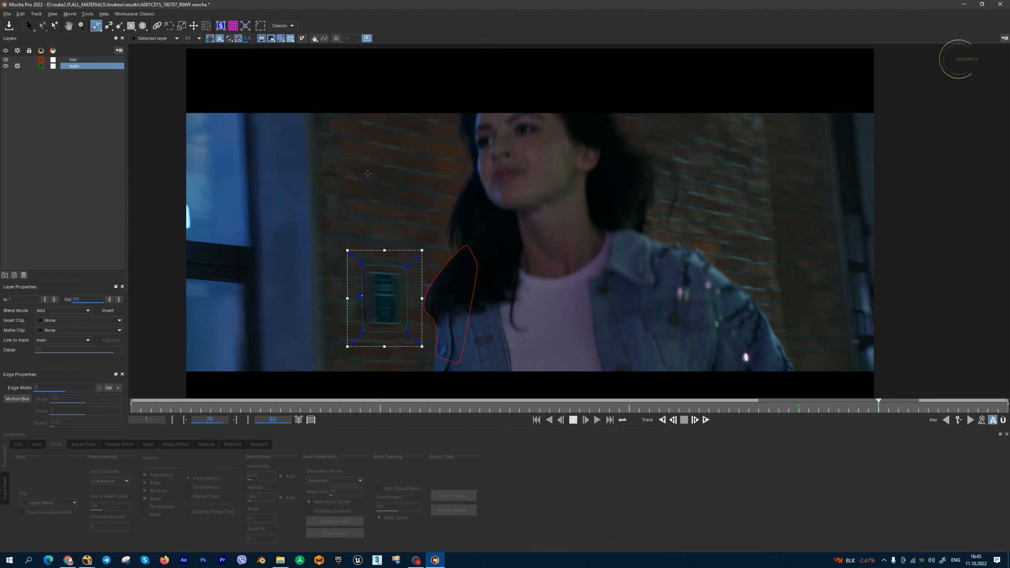
pyautogui.click(367, 173)
pyautogui.click(364, 240)
pyautogui.click(432, 238)
pyautogui.click(435, 174)
pyautogui.rightClick(435, 175)
# Step: Adjust the corner points of the upper brick-wall spline at frames 76 and 75
pyautogui.moveTo(432, 238); pyautogui.dragTo(429, 244)
pyautogui.moveTo(368, 174); pyautogui.dragTo(367, 170)
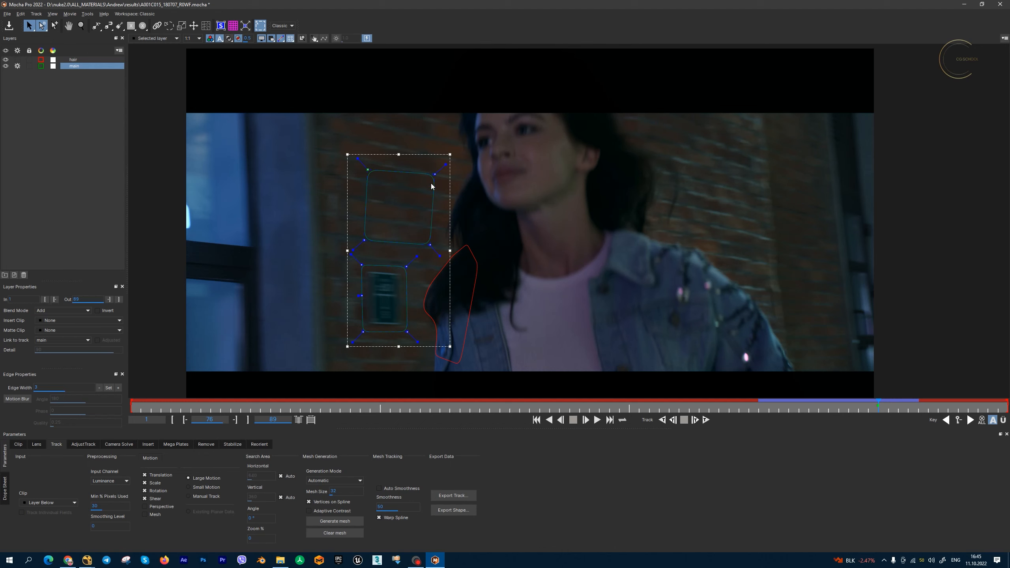
pyautogui.moveTo(367, 170); pyautogui.dragTo(367, 162)
pyautogui.moveTo(434, 175); pyautogui.dragTo(435, 172)
pyautogui.click(868, 407)
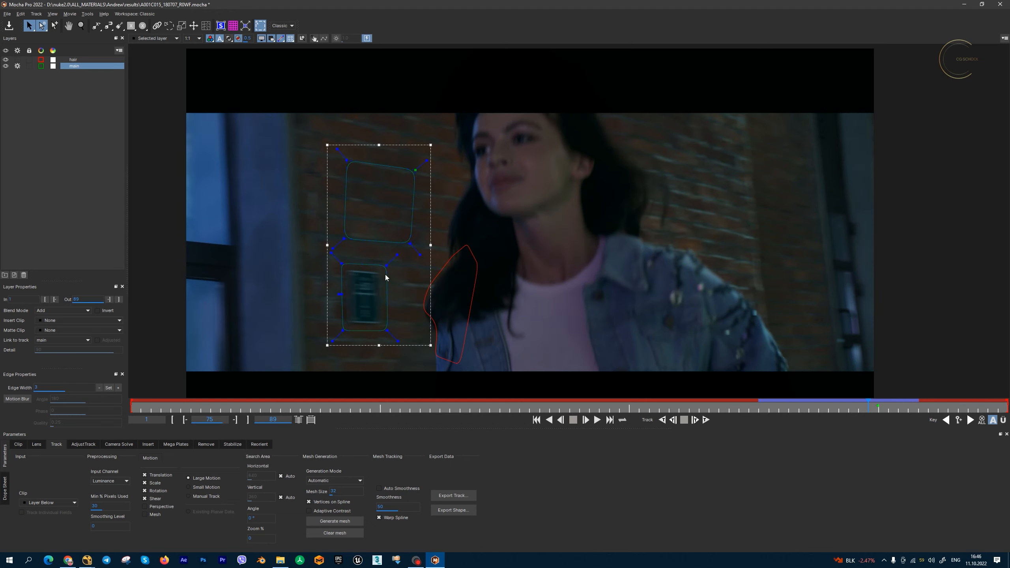
pyautogui.moveTo(347, 159); pyautogui.dragTo(346, 154)
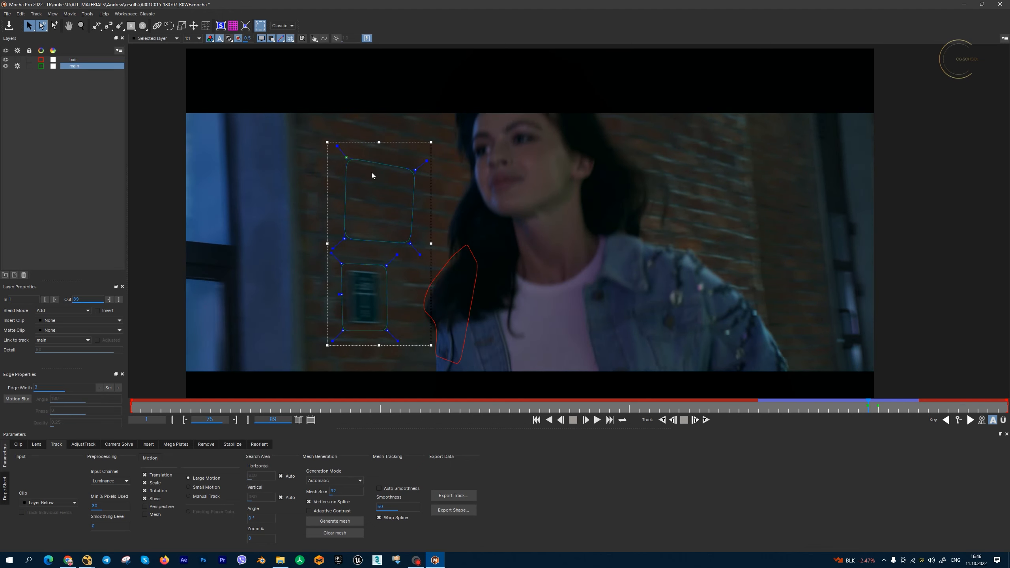
pyautogui.moveTo(416, 253); pyautogui.dragTo(421, 258)
# Step: Delete all points of the upper brick-wall spline, undoing any deletion beyond that shape
pyautogui.moveTo(456, 139); pyautogui.dragTo(313, 187)
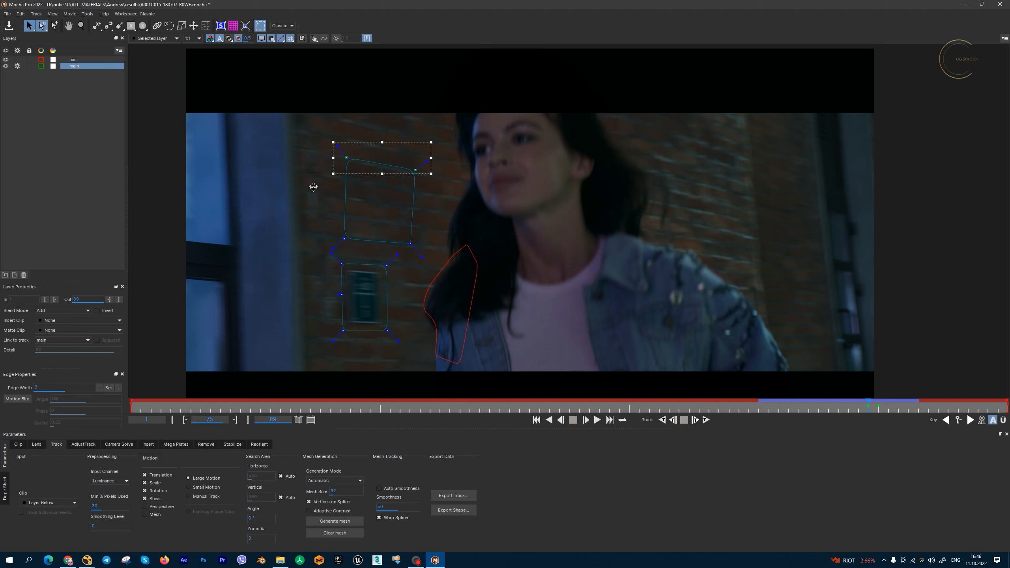
pyautogui.press('Delete')
pyautogui.click(418, 194)
pyautogui.click(388, 265)
pyautogui.moveTo(427, 234); pyautogui.dragTo(377, 268)
pyautogui.press('Delete')
pyautogui.hotkey('ctrl', 'z')
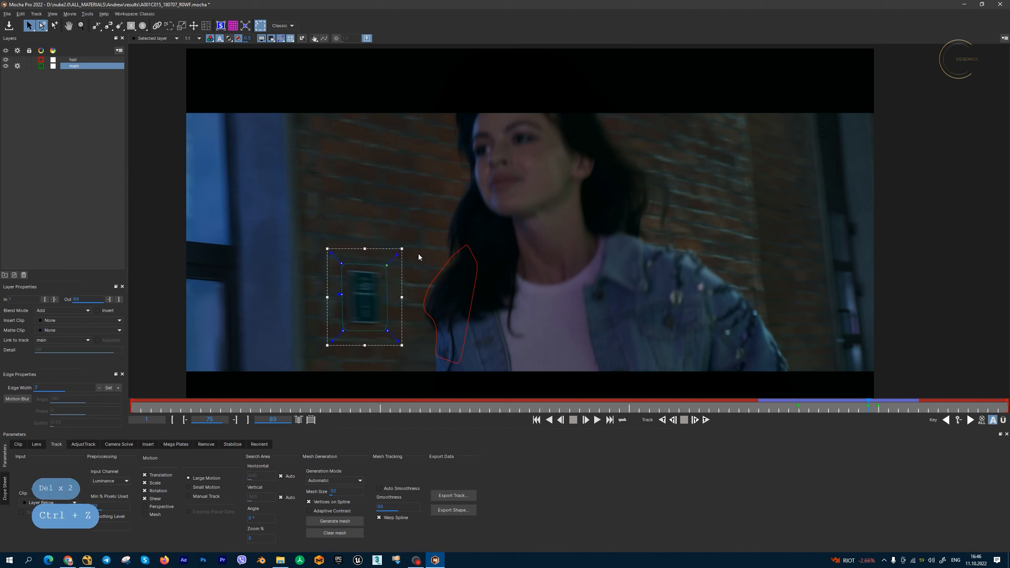
# Step: Select the hair spline, try scaling it with its transform box, and undo the scaling
pyautogui.click(430, 221)
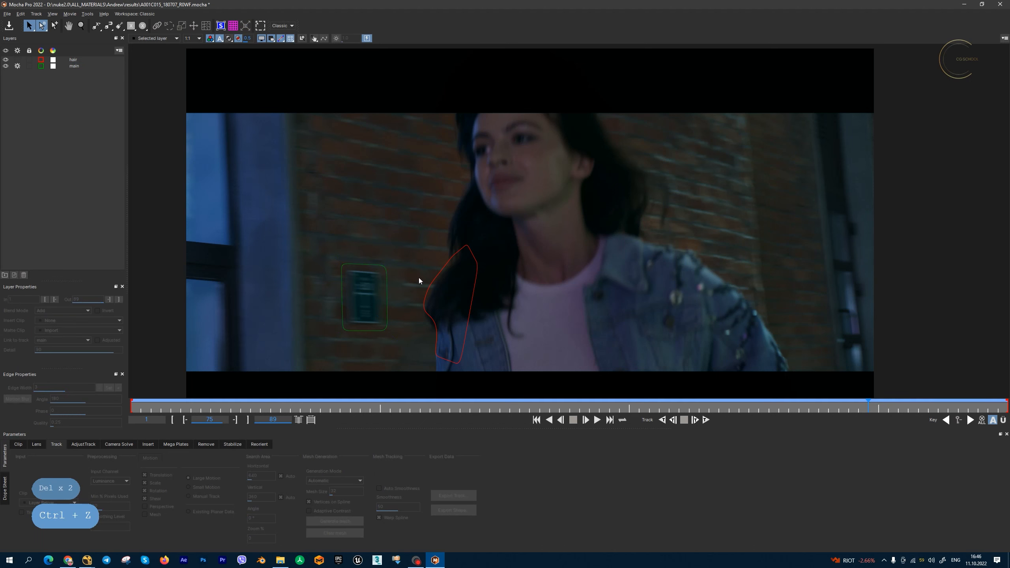
pyautogui.click(436, 277)
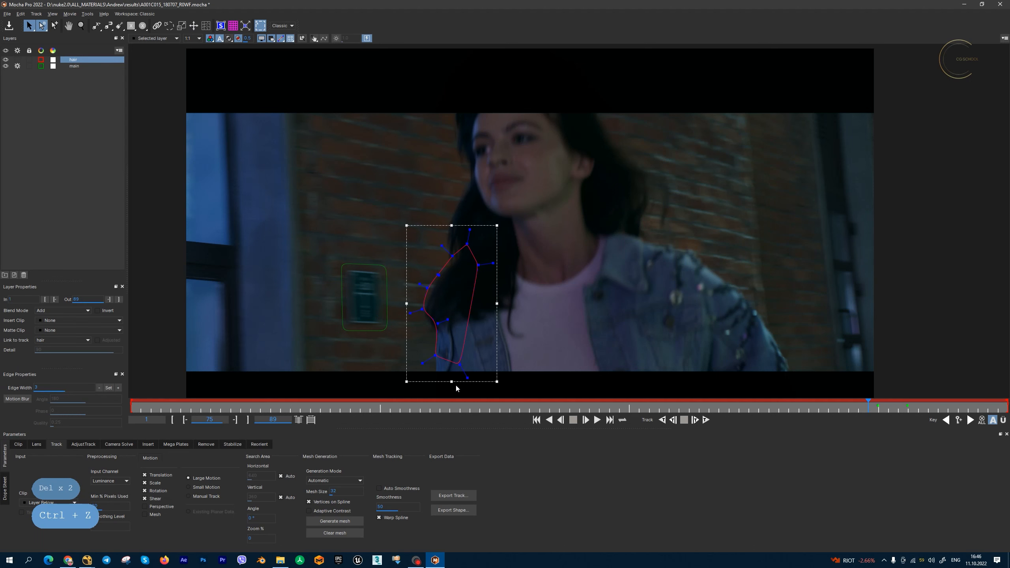
pyautogui.moveTo(498, 225); pyautogui.dragTo(489, 225)
pyautogui.hotkey('ctrl', 'z')
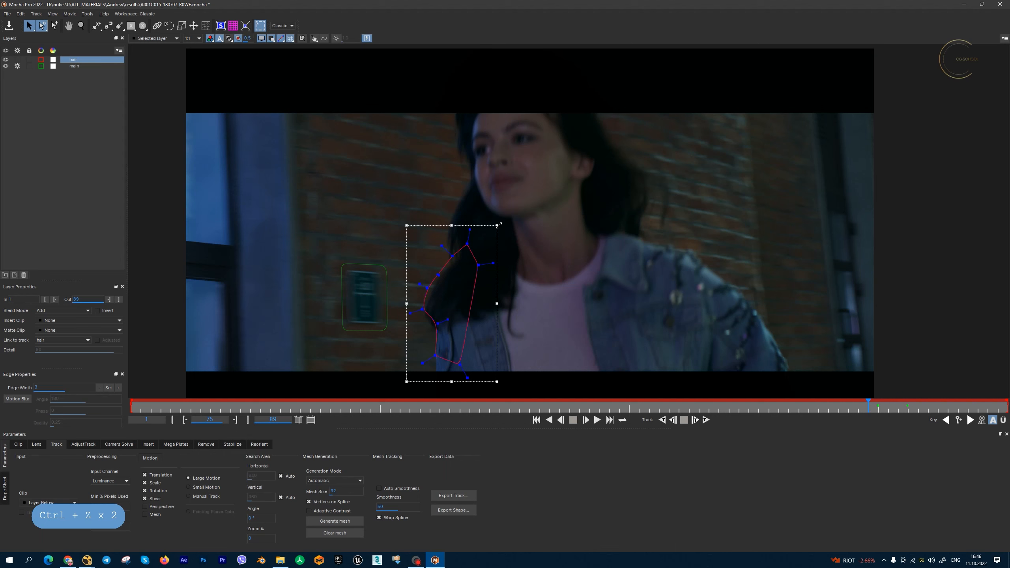
# Step: Try transforming the hair spline from a corner of its transform box, undo it, and select only the spline's upper points
pyautogui.moveTo(498, 225); pyautogui.dragTo(492, 236)
pyautogui.hotkey('ctrl', 'z')
pyautogui.click(518, 224)
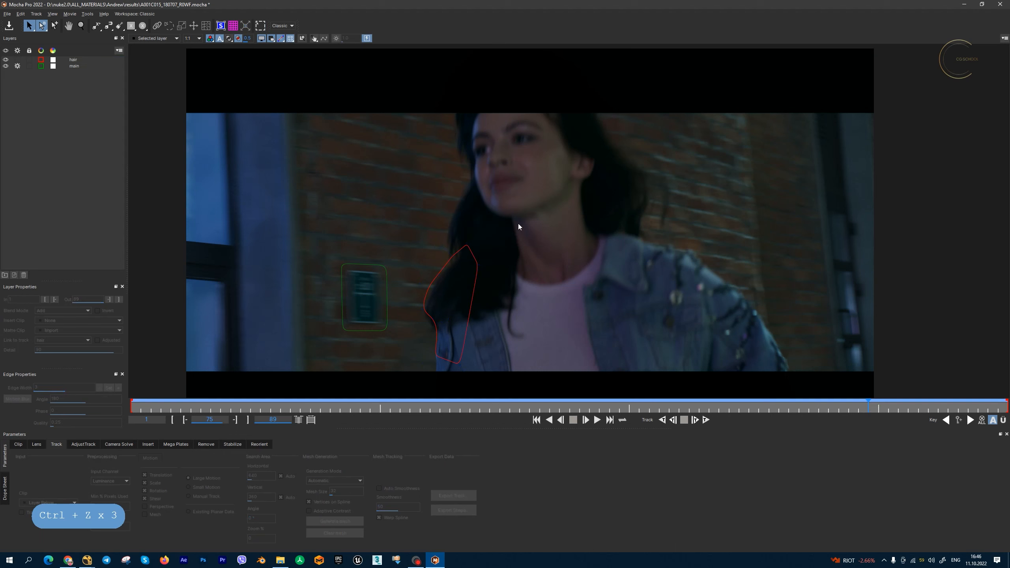
pyautogui.click(473, 264)
pyautogui.moveTo(553, 203); pyautogui.dragTo(437, 270)
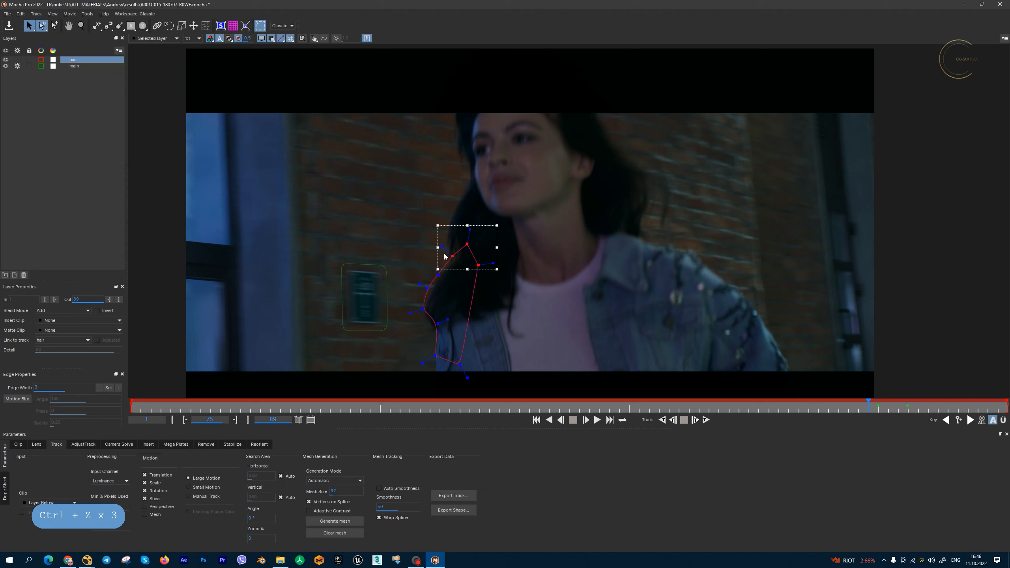
# Step: Draw a four-point Bezier spline around the woman's face as a new layer
pyautogui.click(384, 266)
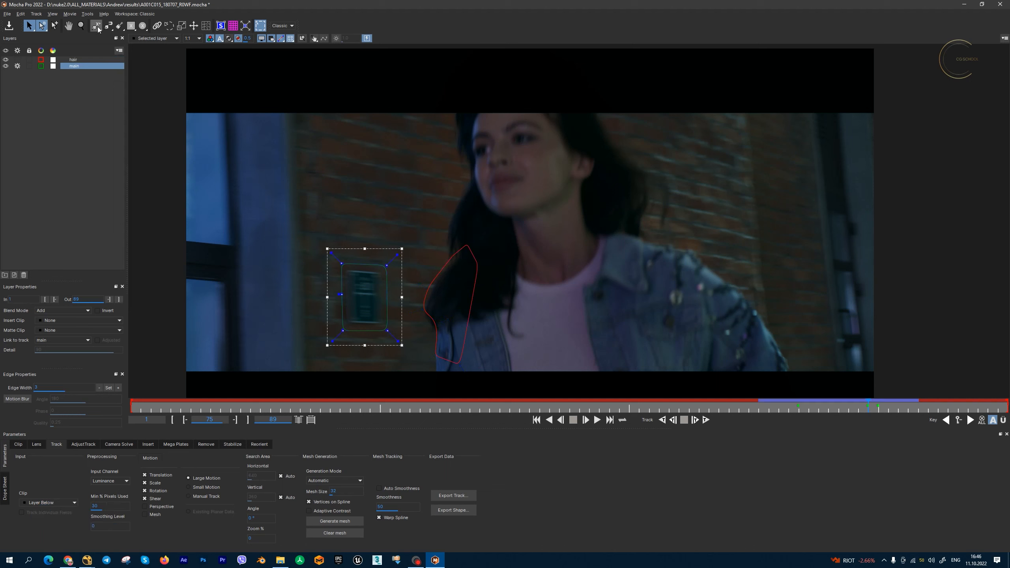
pyautogui.moveTo(97, 30); pyautogui.dragTo(97, 65)
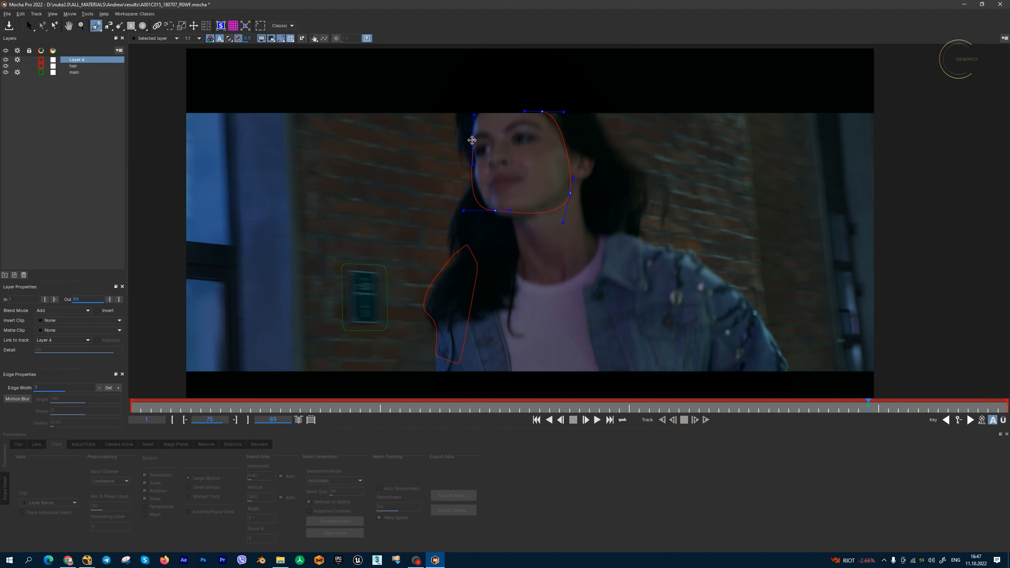
pyautogui.click(472, 140)
# Step: Adjust the face spline's points and handles to follow the chin, cheek and temple
pyautogui.press('z')
pyautogui.moveTo(532, 162); pyautogui.dragTo(525, 223)
pyautogui.moveTo(569, 273); pyautogui.dragTo(564, 261)
pyautogui.moveTo(472, 298); pyautogui.dragTo(439, 292)
pyautogui.moveTo(559, 300); pyautogui.dragTo(555, 302)
pyautogui.moveTo(569, 244); pyautogui.dragTo(574, 236)
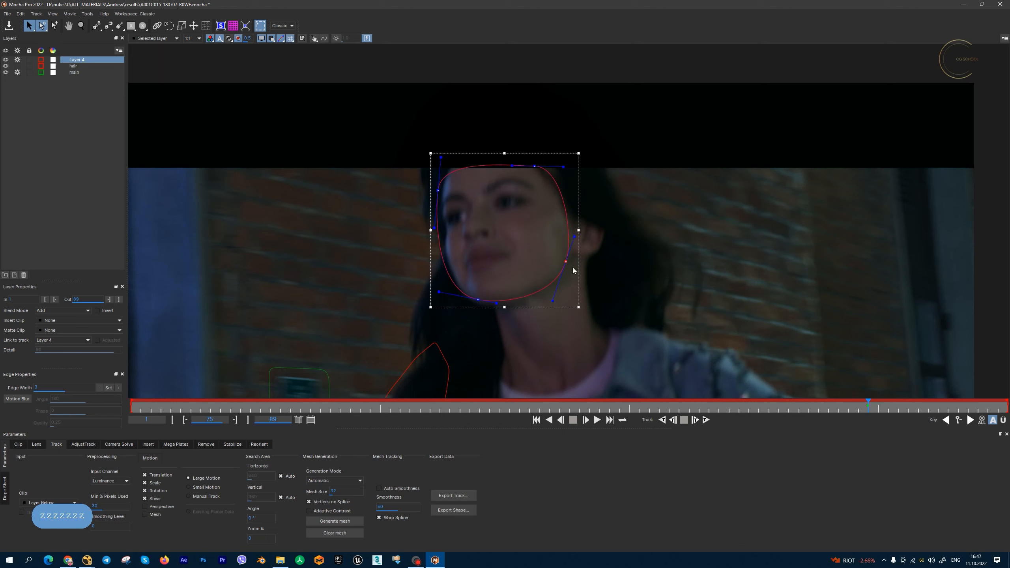
pyautogui.moveTo(562, 167); pyautogui.dragTo(563, 172)
pyautogui.moveTo(441, 157); pyautogui.dragTo(443, 157)
pyautogui.moveTo(439, 191); pyautogui.dragTo(444, 189)
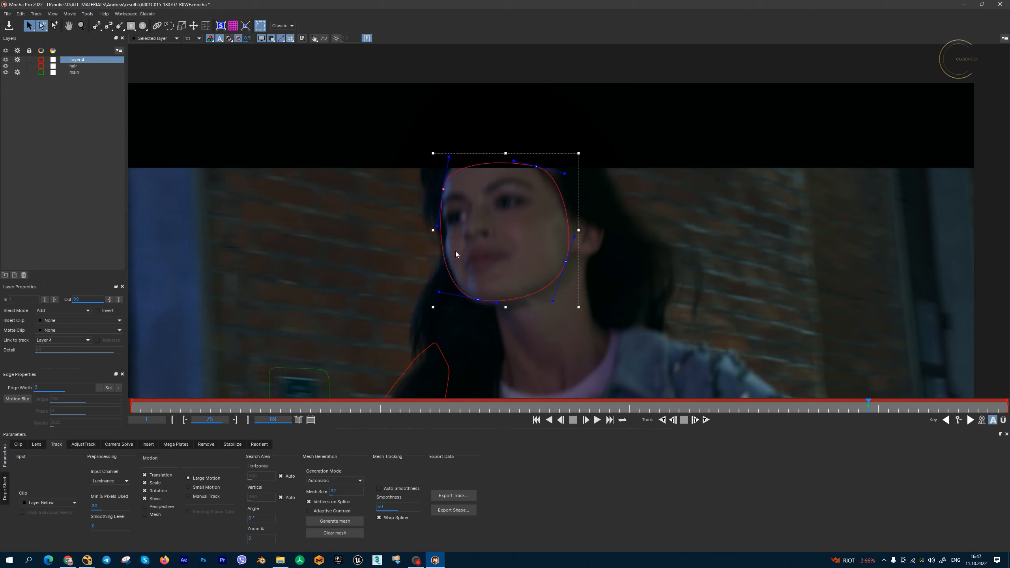
# Step: Refine the tangent handles of the face spline's forehead and temple points
pyautogui.click(56, 26)
pyautogui.hotkey('ctrl', 'f')
pyautogui.moveTo(536, 166); pyautogui.dragTo(567, 182)
pyautogui.moveTo(515, 159); pyautogui.dragTo(513, 154)
pyautogui.moveTo(624, 293); pyautogui.dragTo(632, 231)
pyautogui.moveTo(444, 160); pyautogui.dragTo(447, 161)
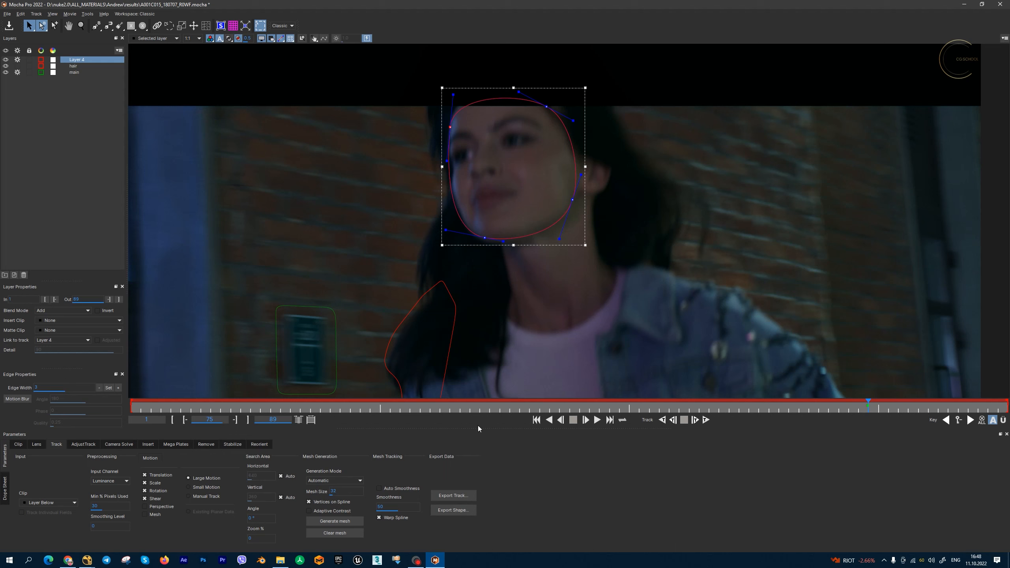
# Step: Copy the selected layer's shape to the clipboard in Nuke Roto [Basic] (*.nk) format and paste it into the NukeX node graph
pyautogui.click(464, 514)
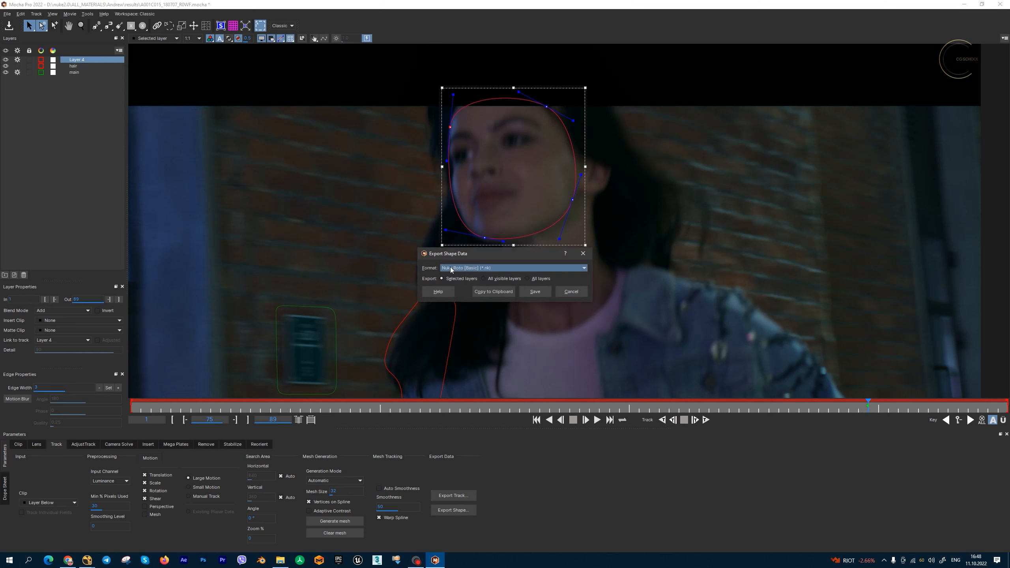
pyautogui.click(494, 291)
pyautogui.moveTo(87, 559)
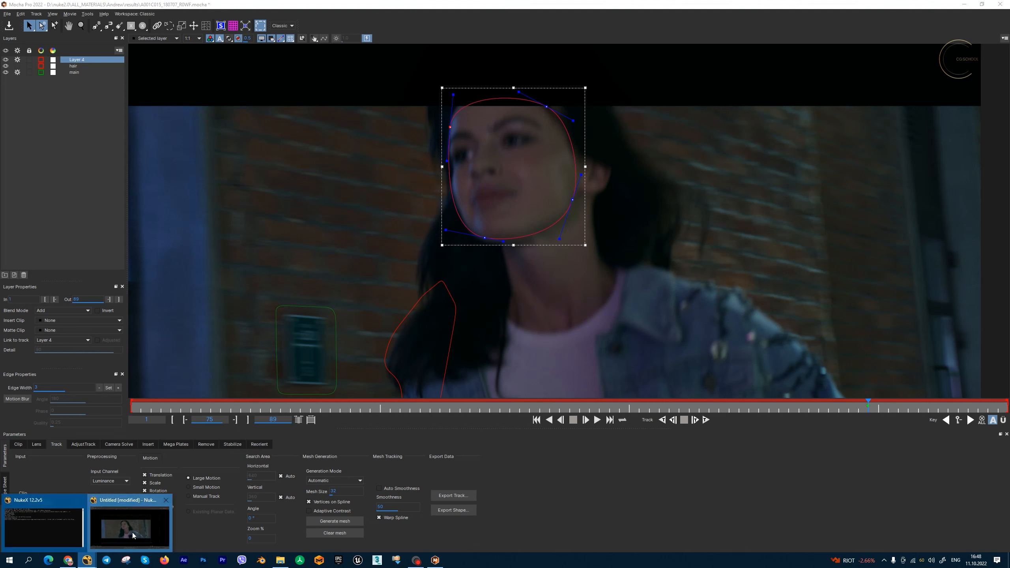
pyautogui.click(131, 521)
pyautogui.press('space')
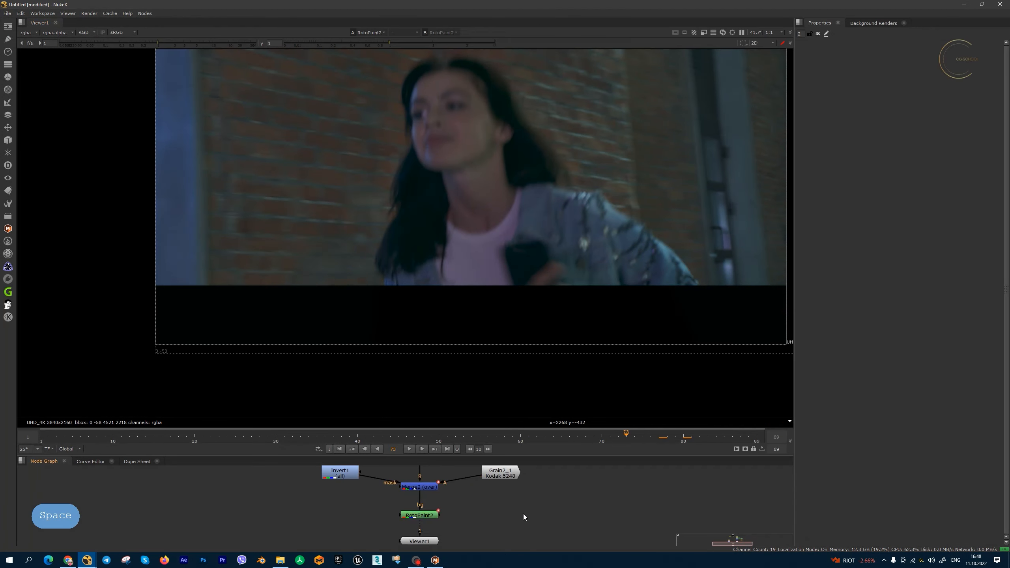
pyautogui.hotkey('ctrl', 'v')
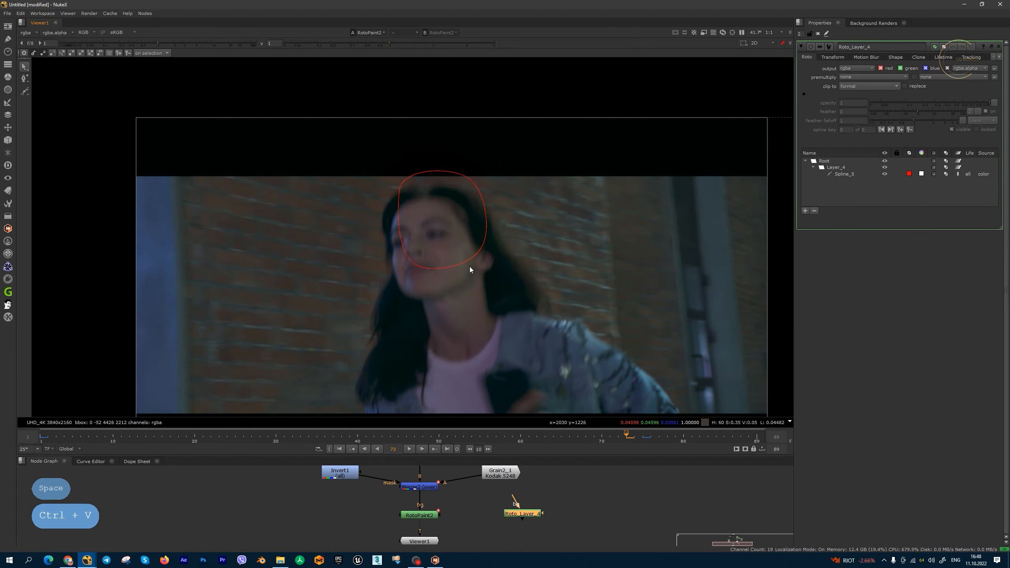
# Step: Select the pasted face spline, go to frame 75, and select its forehead point to check the alignment
pyautogui.click(469, 255)
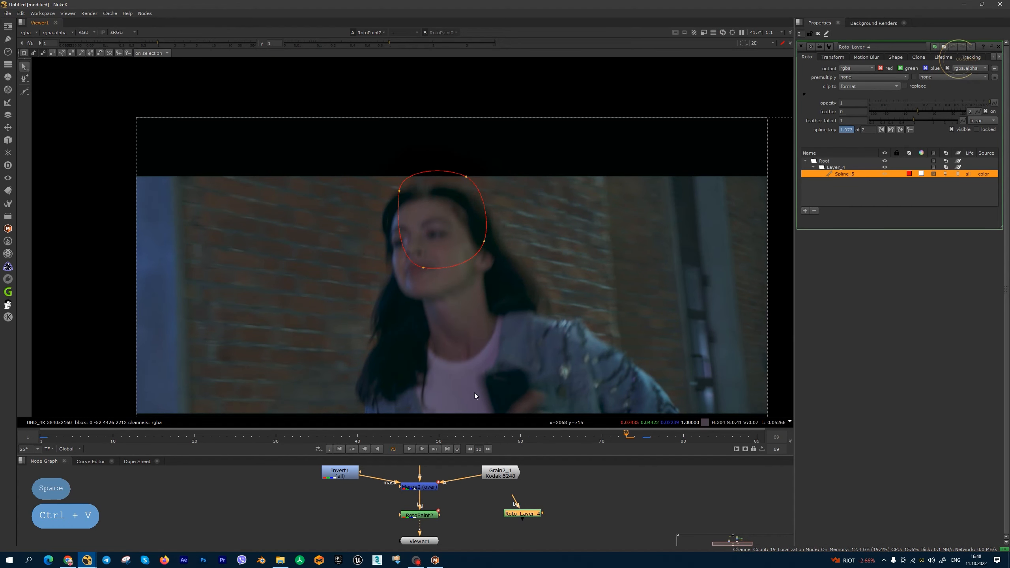
pyautogui.click(643, 437)
pyautogui.moveTo(488, 163); pyautogui.dragTo(416, 205)
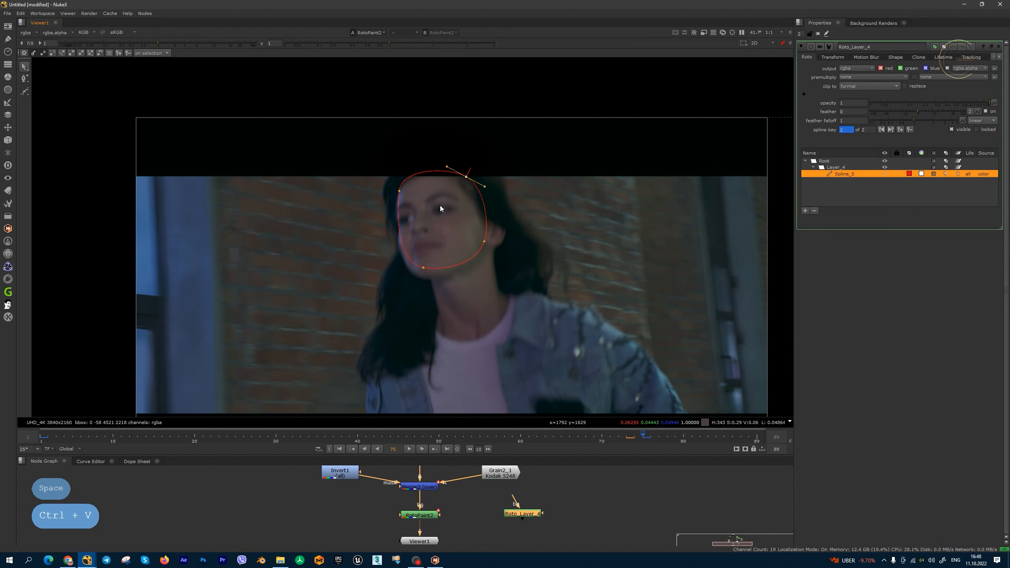
# Step: Switch to Mocha Pro, inspect the hair and face splines, and reselect Layer 4
pyautogui.click(435, 560)
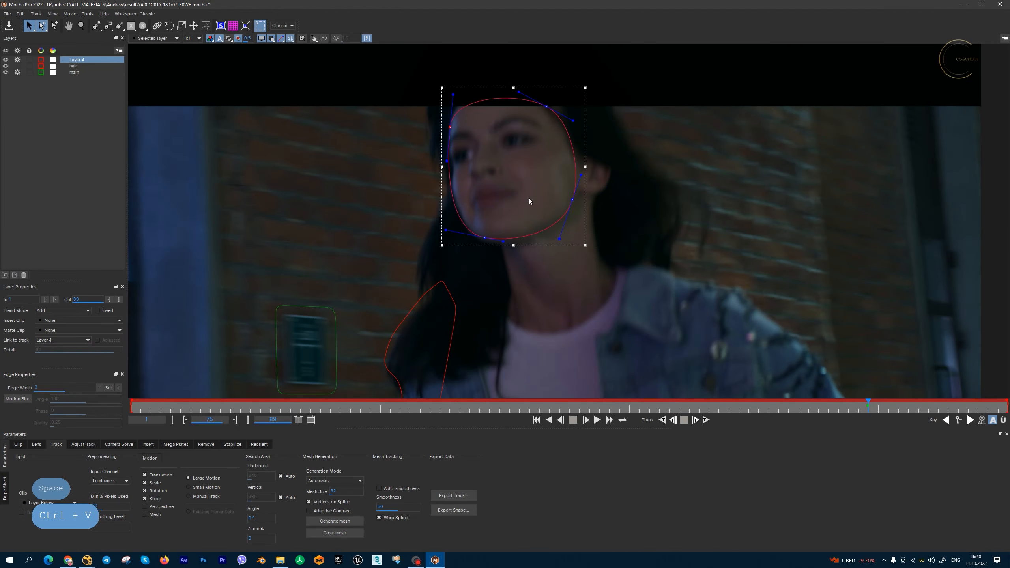
pyautogui.click(456, 319)
pyautogui.press('x')
pyautogui.moveTo(527, 350)
pyautogui.mouseDown()
pyautogui.moveTo(525, 275)
pyautogui.moveTo(515, 340)
pyautogui.mouseUp()
pyautogui.click(548, 205)
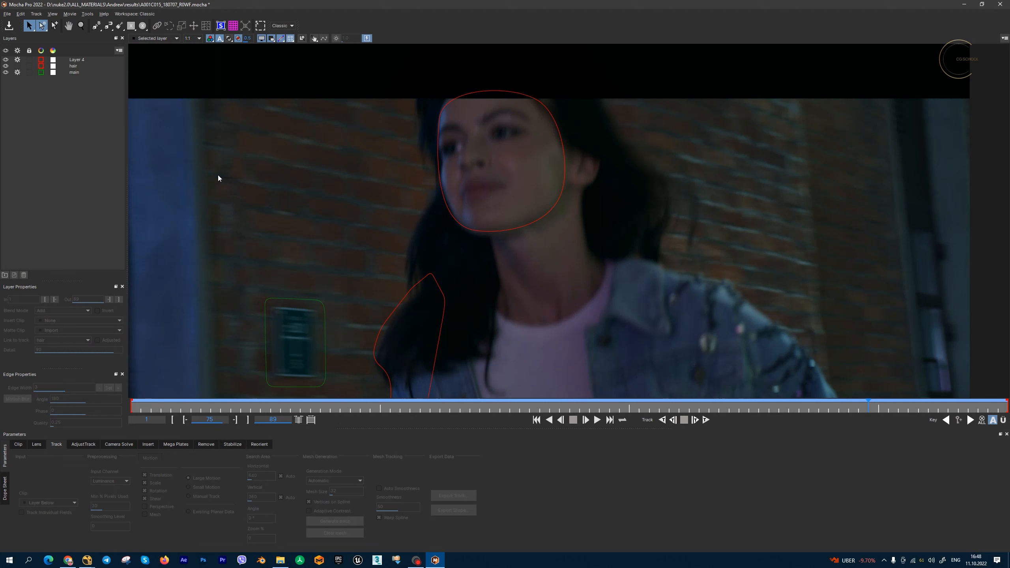
pyautogui.click(87, 59)
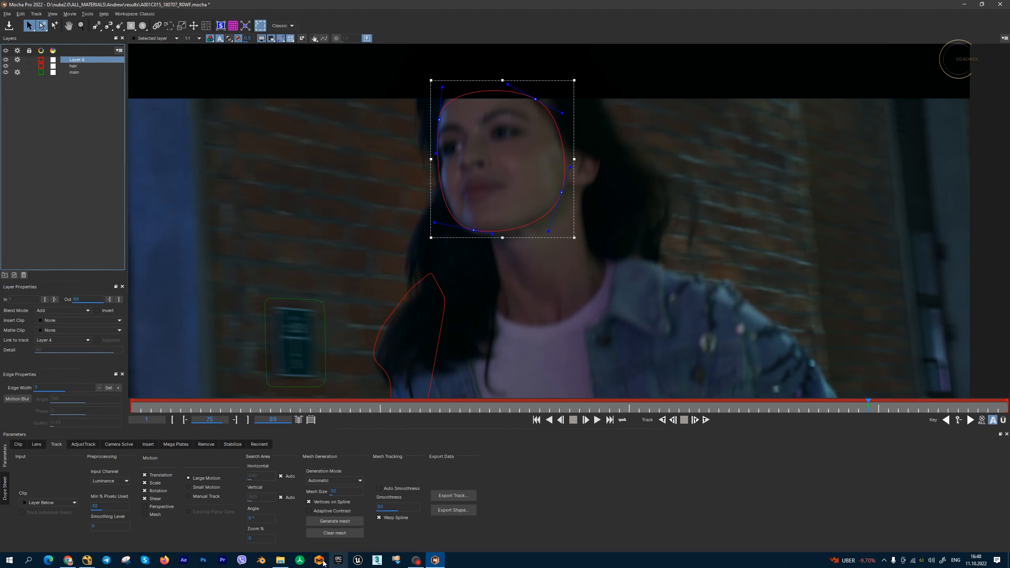
# Step: Switch to NukeX, open the Roto_hair node's properties, and examine the points of its spline beside the hair
pyautogui.click(88, 561)
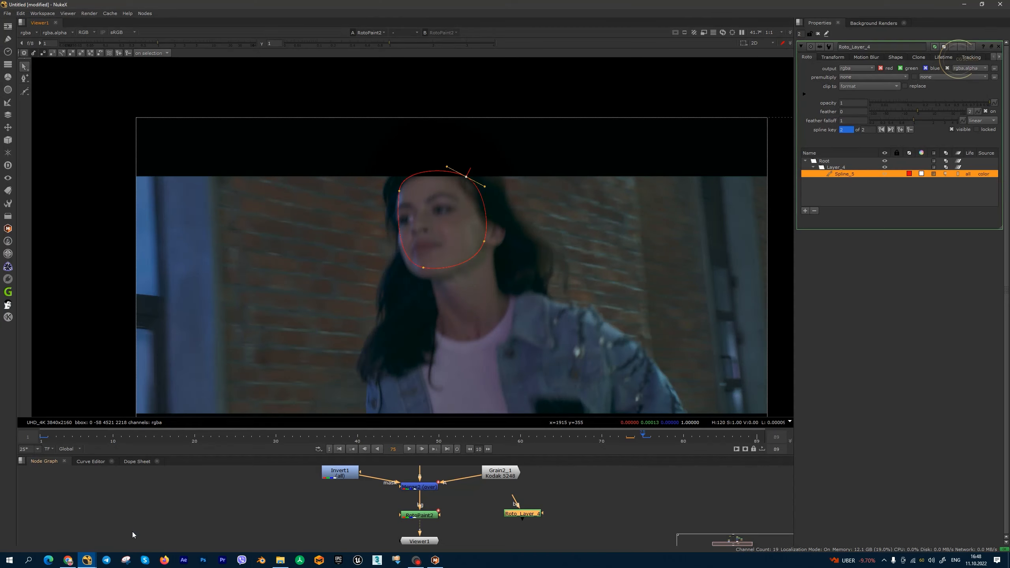
pyautogui.scroll(2, 510, 532)
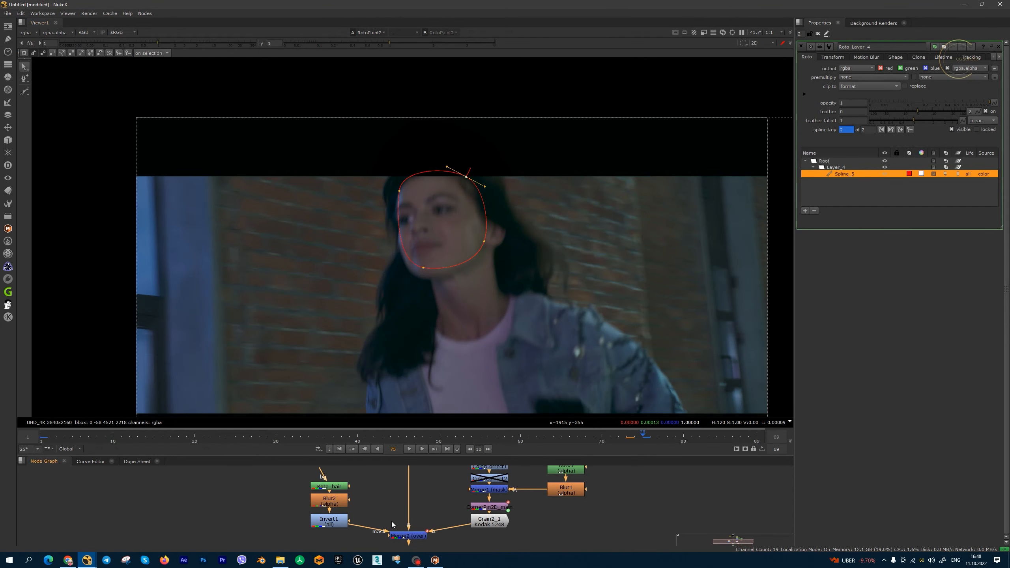
pyautogui.doubleClick(330, 487)
pyautogui.moveTo(397, 320); pyautogui.dragTo(399, 226)
pyautogui.click(418, 266)
pyautogui.scroll(7, 422, 273)
pyautogui.scroll(-1, 422, 273)
pyautogui.scroll(-3, 383, 221)
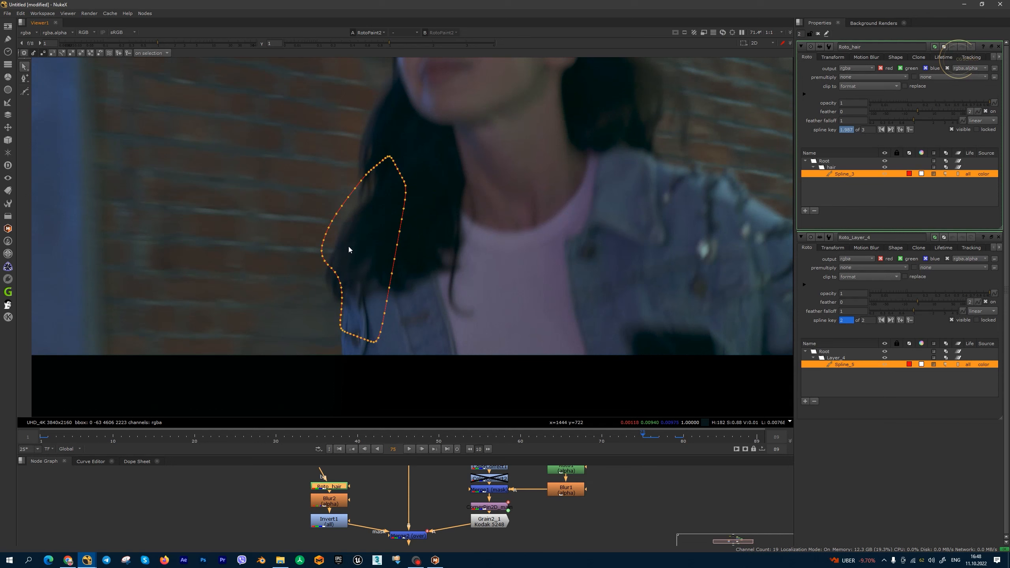
pyautogui.scroll(1, 334, 204)
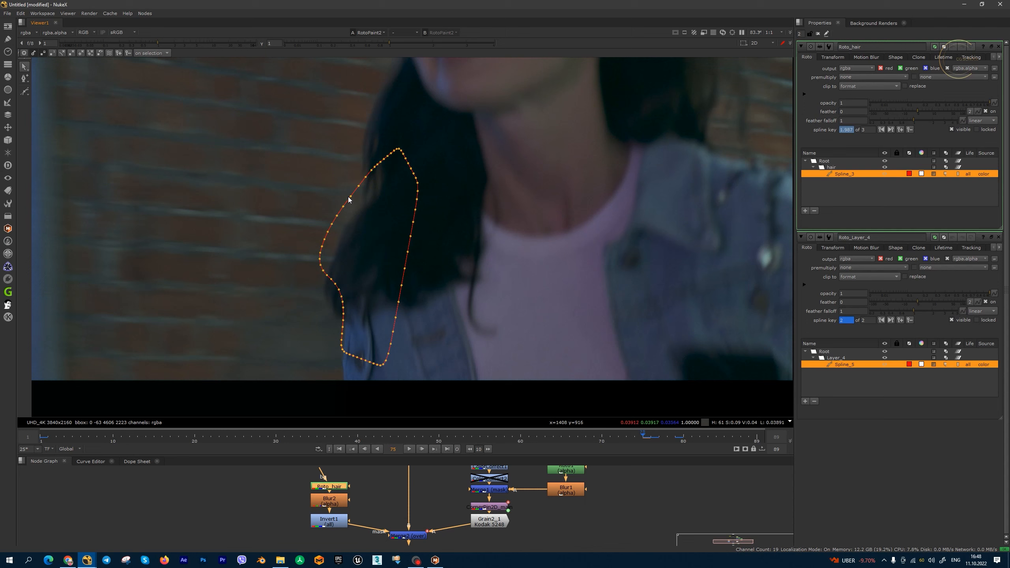
# Step: Switch to Mocha Pro and paint a new spline layer over the phone at frame 39 with the Area Brush
pyautogui.click(437, 562)
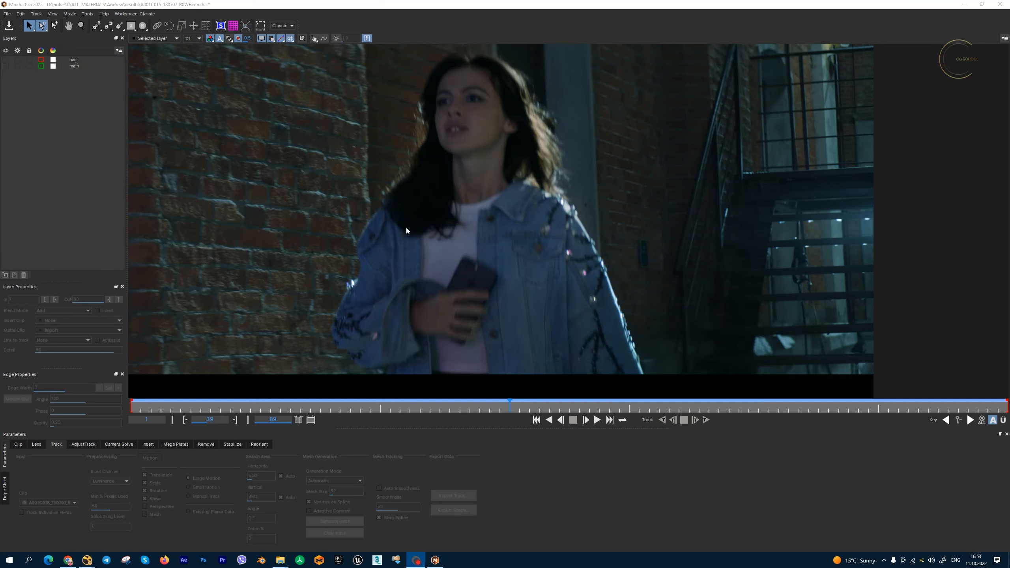
pyautogui.click(119, 26)
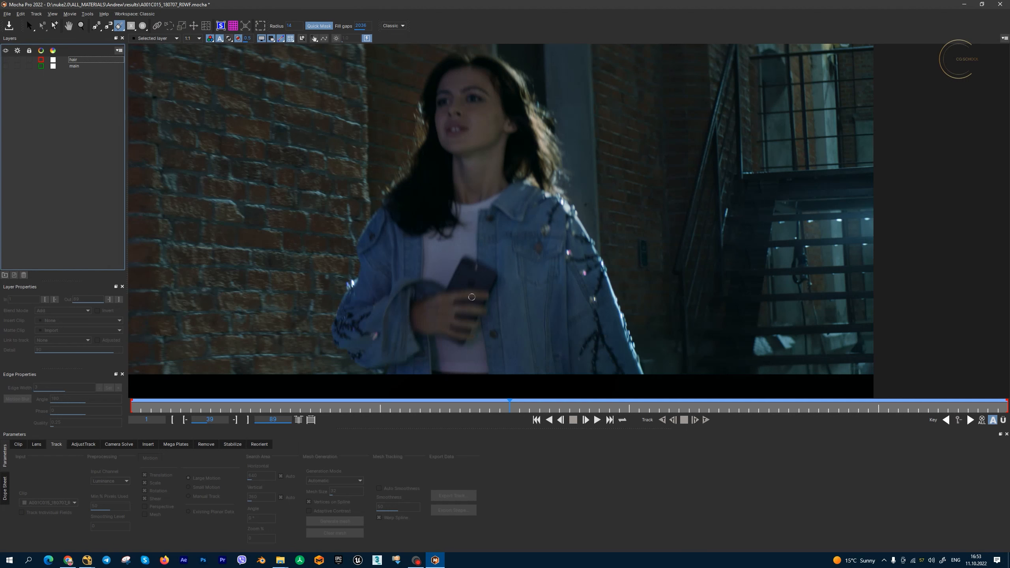
pyautogui.moveTo(474, 152)
pyautogui.mouseDown()
pyautogui.moveTo(499, 242)
pyautogui.moveTo(474, 295)
pyautogui.moveTo(453, 197)
pyautogui.moveTo(506, 184)
pyautogui.moveTo(437, 269)
pyautogui.moveTo(483, 274)
pyautogui.moveTo(457, 199)
pyautogui.moveTo(493, 254)
pyautogui.moveTo(487, 196)
pyautogui.mouseUp()
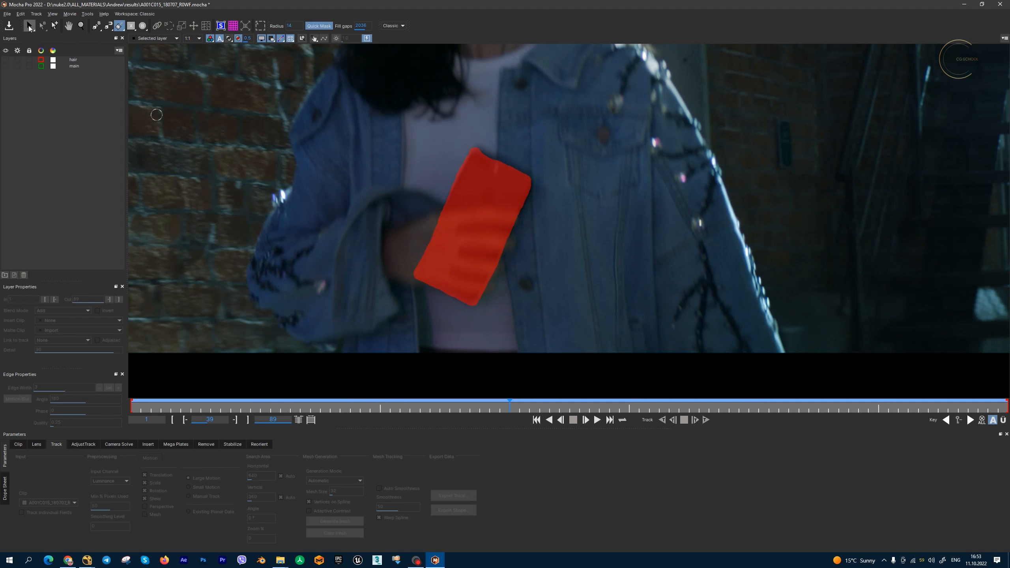
pyautogui.click(30, 26)
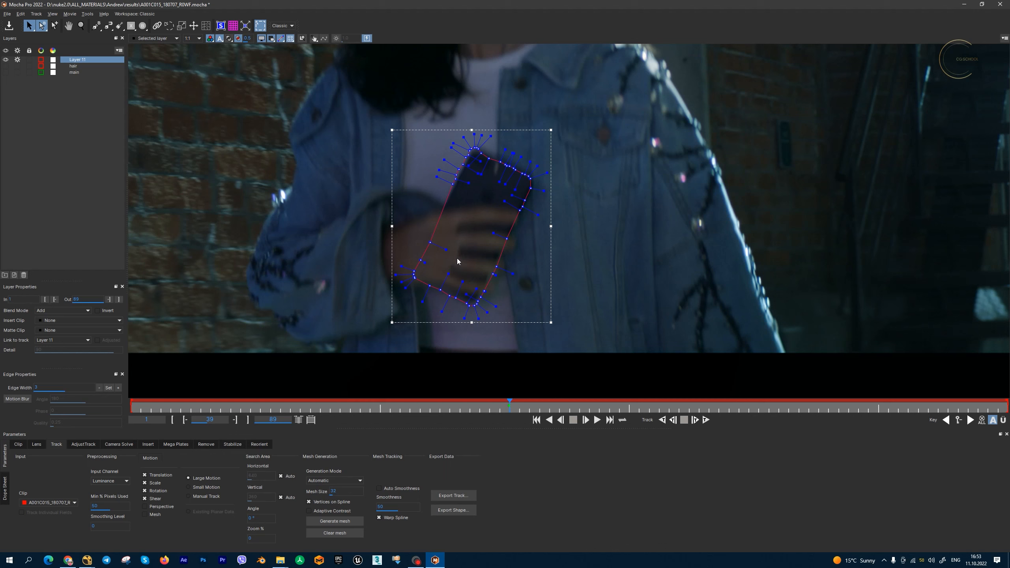
# Step: Adjust the points along the long edges of the phone spline
pyautogui.click(430, 242)
pyautogui.moveTo(453, 184); pyautogui.dragTo(454, 186)
pyautogui.moveTo(454, 180); pyautogui.dragTo(458, 174)
pyautogui.click(459, 170)
pyautogui.click(508, 240)
pyautogui.press('z')
pyautogui.moveTo(655, 223); pyautogui.dragTo(619, 295)
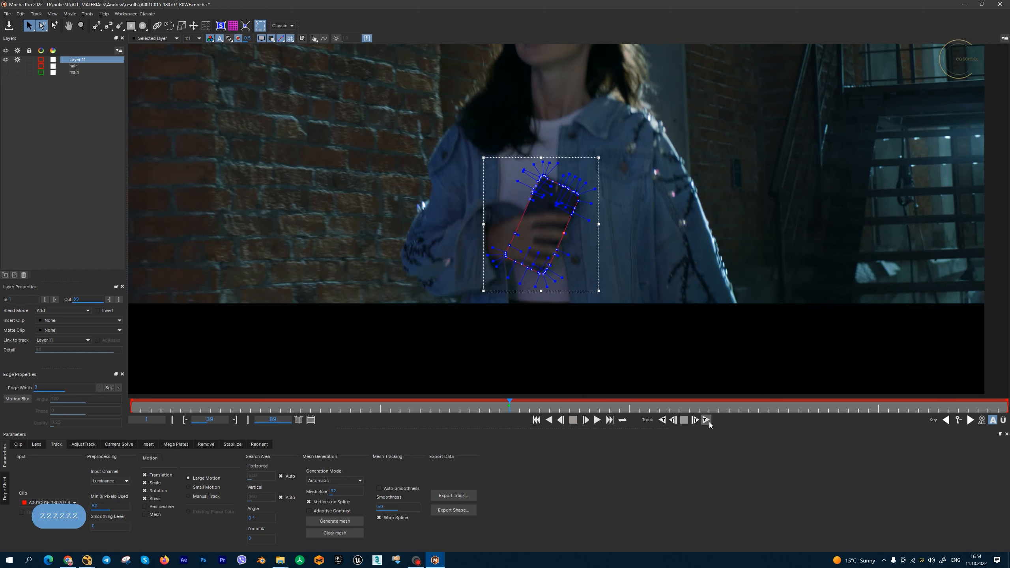
pyautogui.press('z')
pyautogui.moveTo(646, 309); pyautogui.dragTo(645, 174)
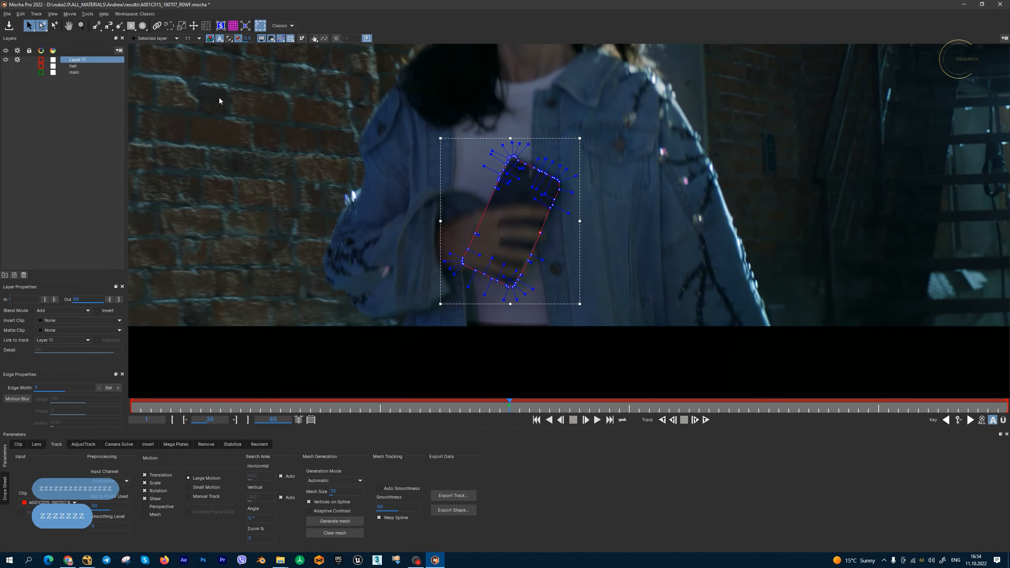
pyautogui.click(131, 27)
pyautogui.click(120, 26)
pyautogui.click(120, 51)
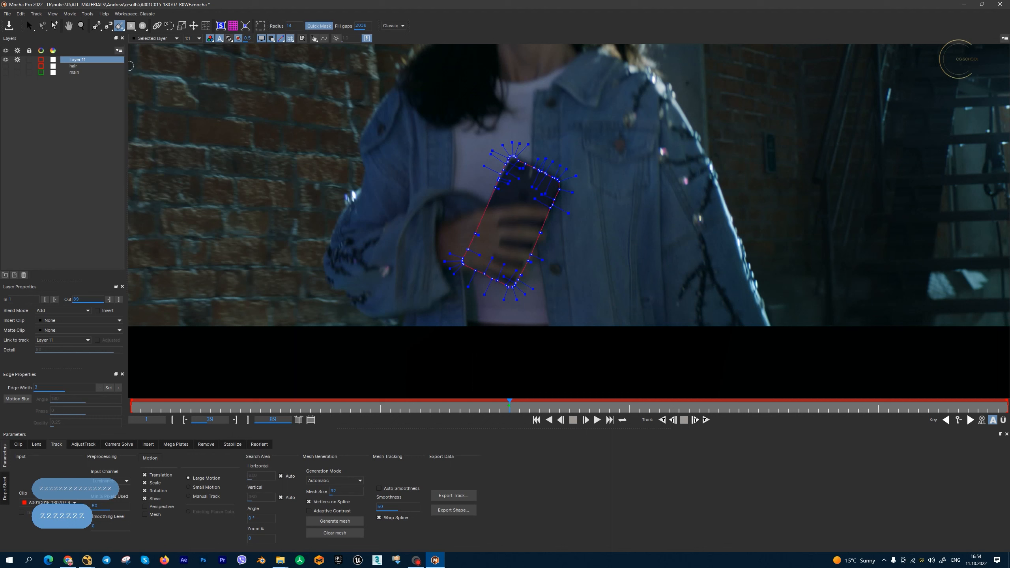
pyautogui.click(29, 25)
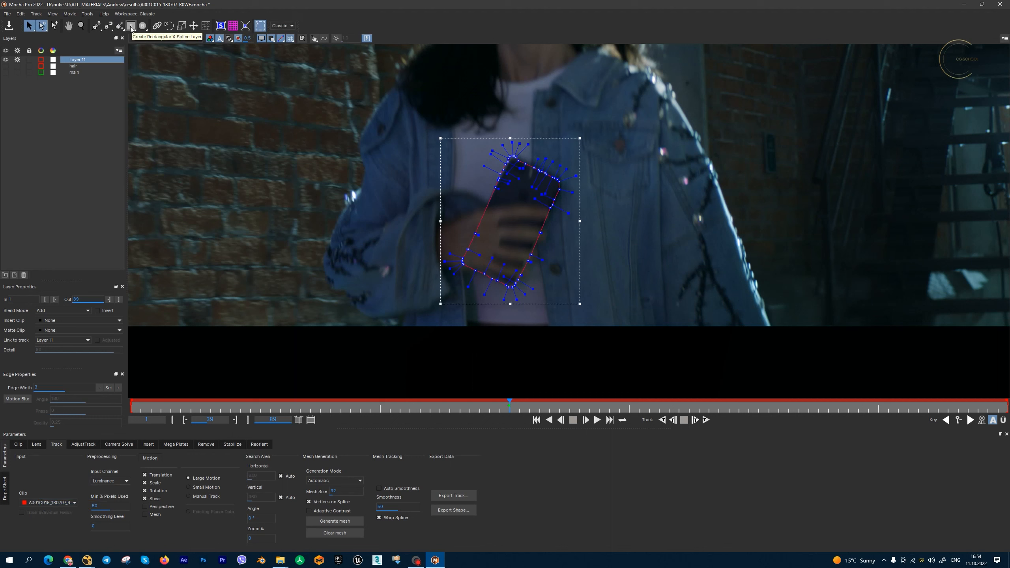
# Step: Create a rectangular X-spline layer over the jacket's chest pocket
pyautogui.click(131, 27)
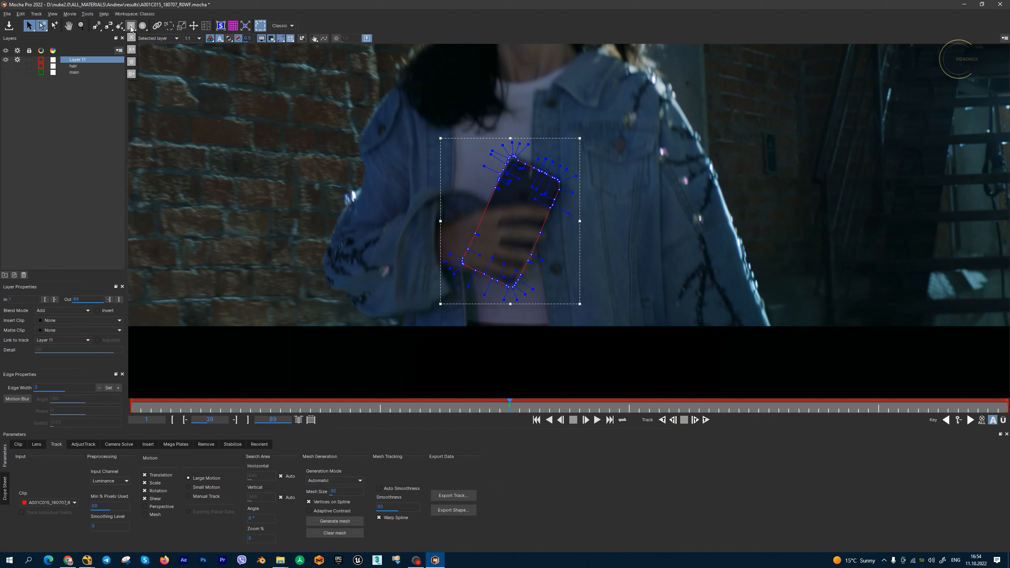
pyautogui.click(131, 38)
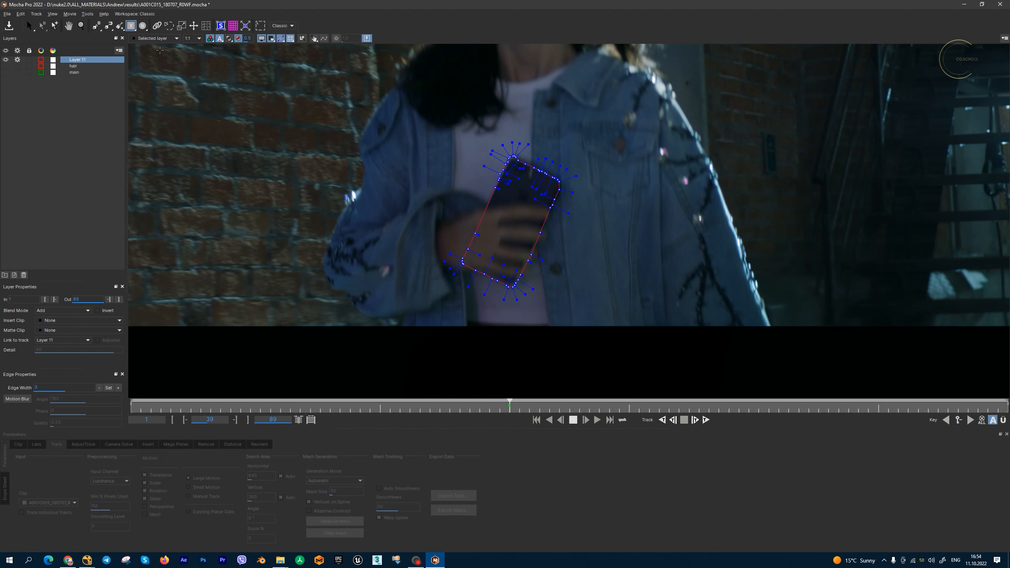
pyautogui.moveTo(663, 126); pyautogui.dragTo(589, 190)
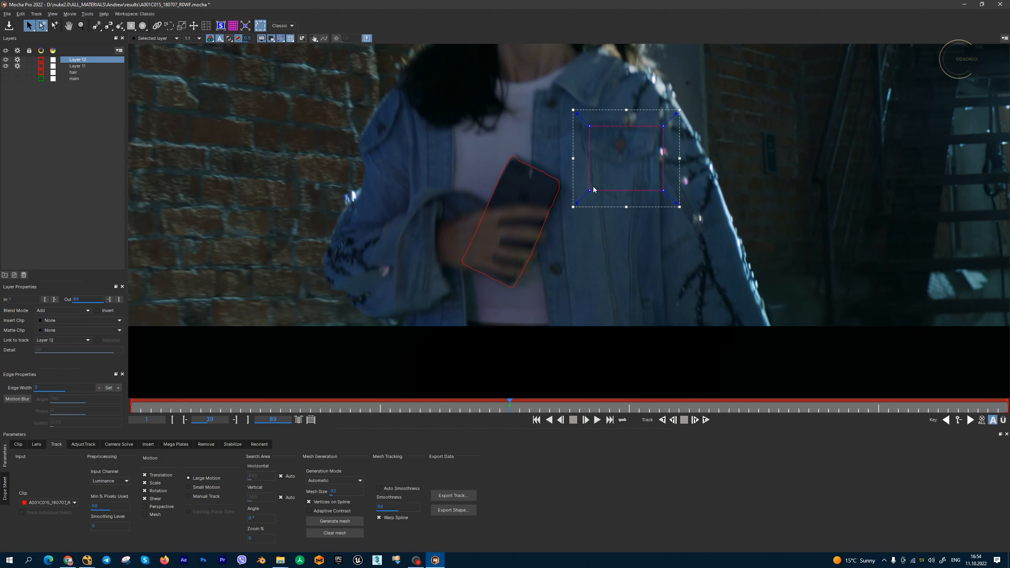
# Step: Create a circular spline layer on the lower jacket and a flat elliptical one just below the pocket rectangle
pyautogui.click(143, 26)
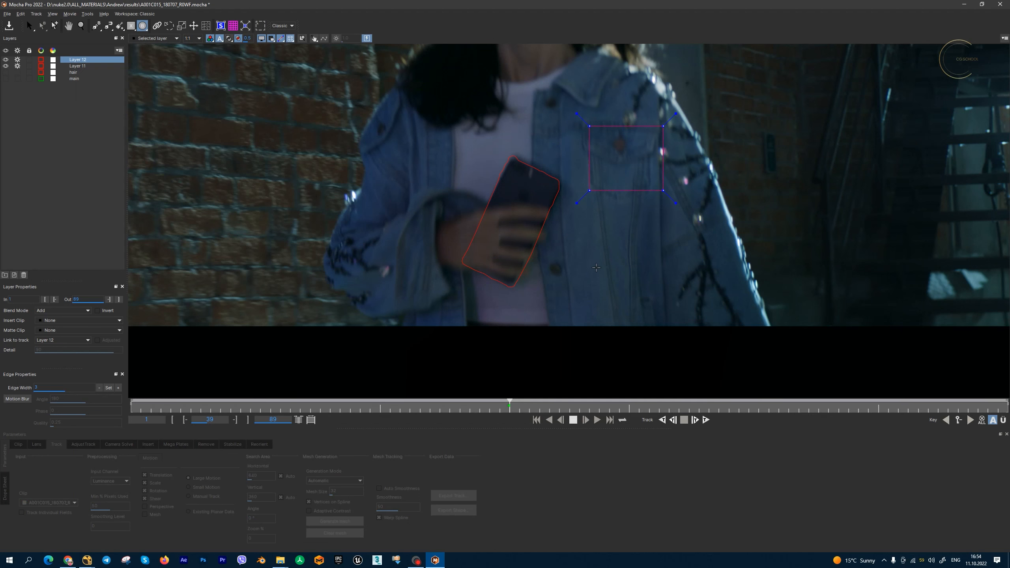
pyautogui.moveTo(607, 289); pyautogui.dragTo(559, 312)
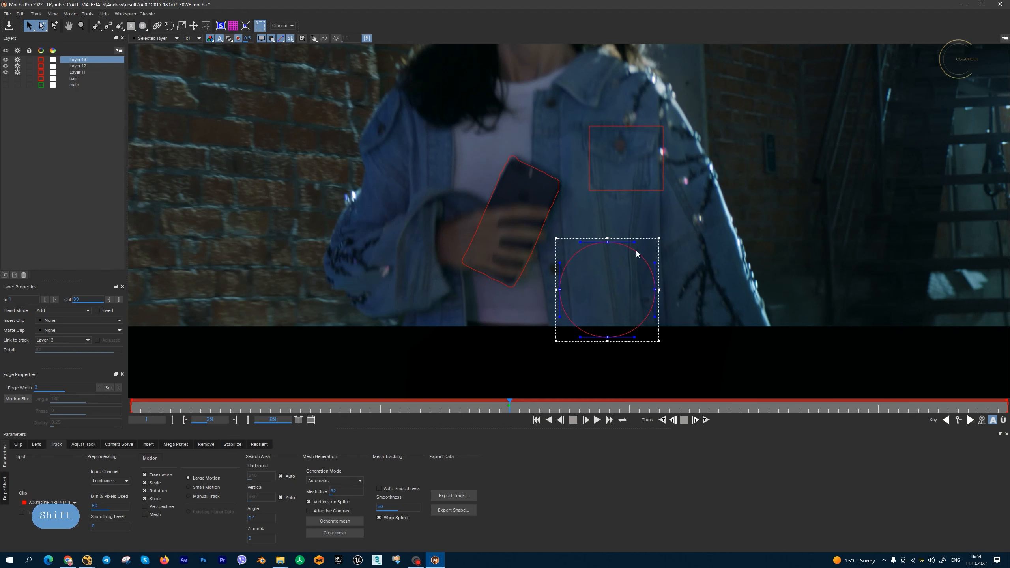
pyautogui.click(142, 25)
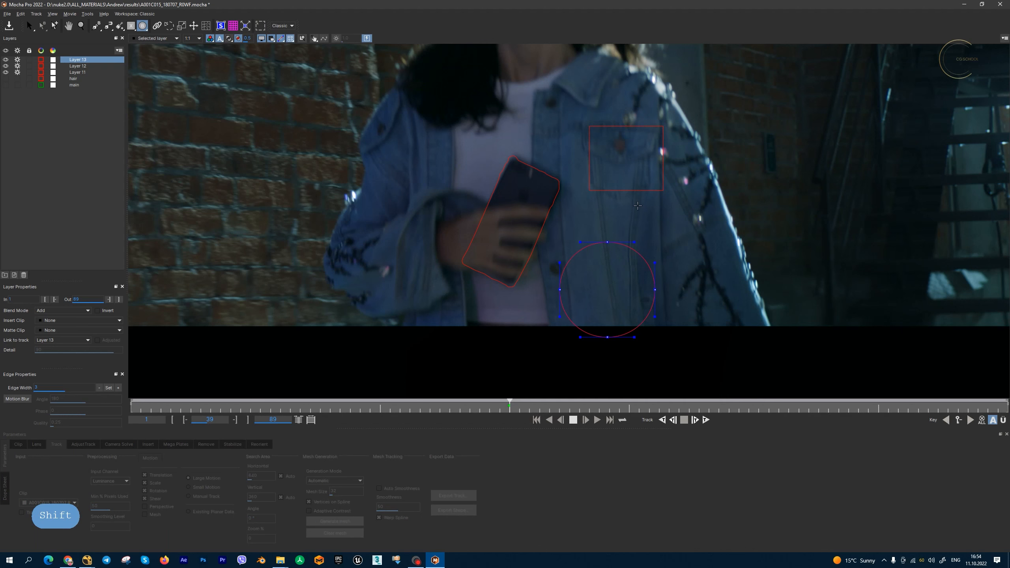
pyautogui.moveTo(711, 201)
pyautogui.mouseDown()
pyautogui.moveTo(656, 233)
pyautogui.moveTo(607, 236)
pyautogui.mouseUp()
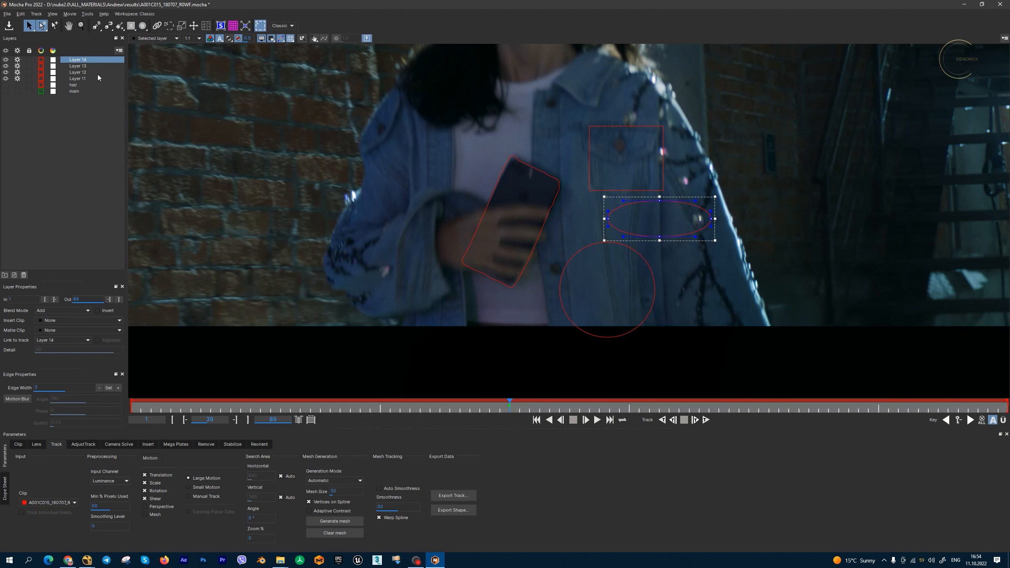
pyautogui.keyDown('shift'); pyautogui.click(83, 77); pyautogui.keyUp('shift')
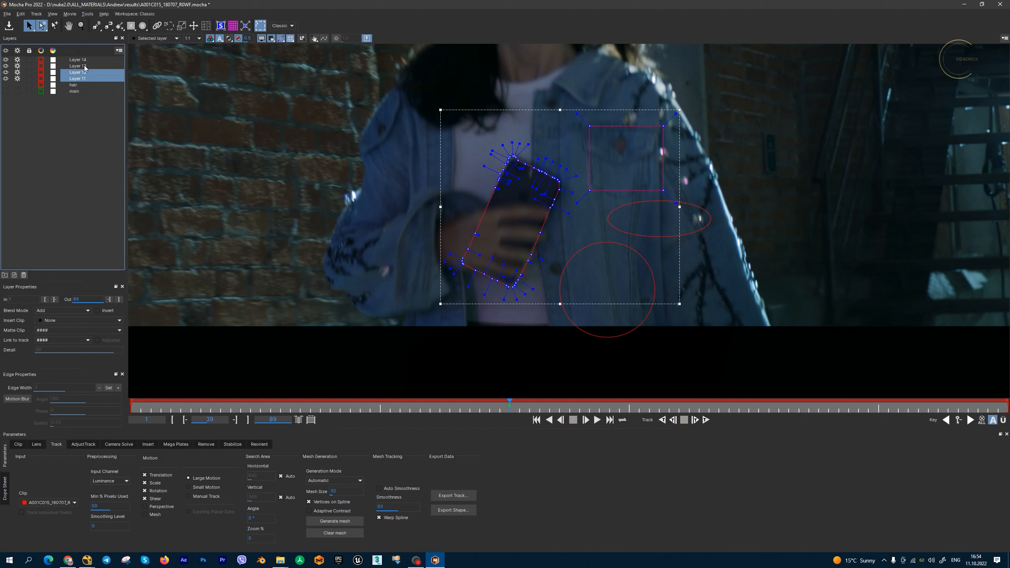
pyautogui.moveTo(712, 180); pyautogui.dragTo(715, 238)
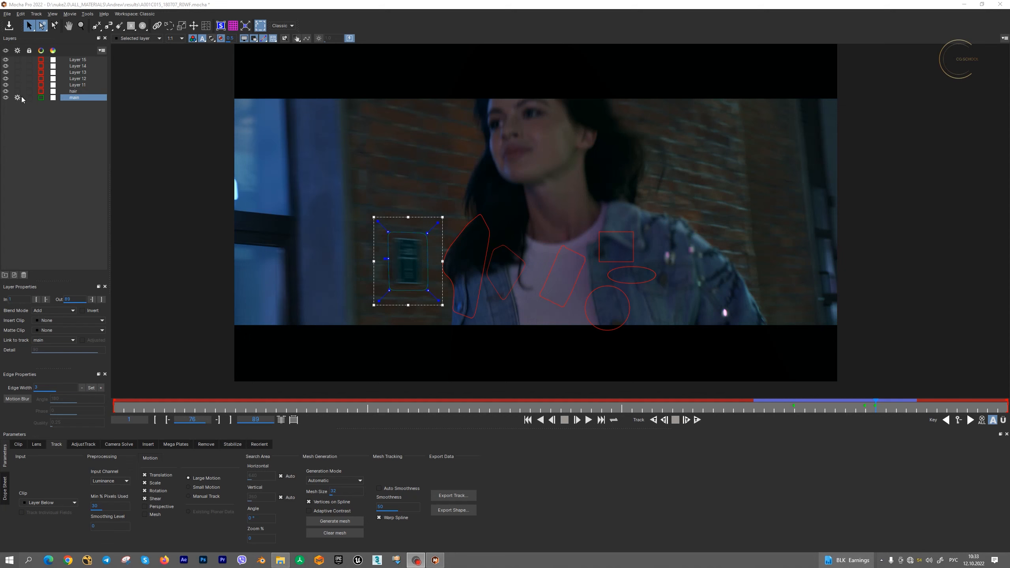
# Step: Turn the visibility of the layers from hair through Layer 15 off and back on together
pyautogui.click(74, 92)
pyautogui.keyDown('shift'); pyautogui.click(82, 60); pyautogui.keyUp('shift')
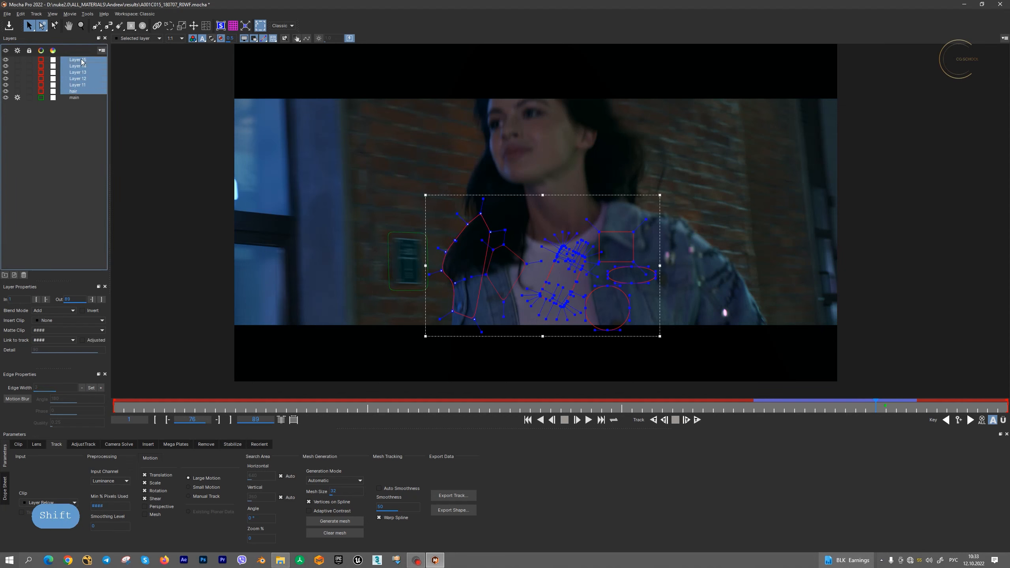
pyautogui.keyDown('shift'); pyautogui.click(6, 59); pyautogui.keyUp('shift')
pyautogui.keyDown('shift'); pyautogui.click(6, 60); pyautogui.keyUp('shift')
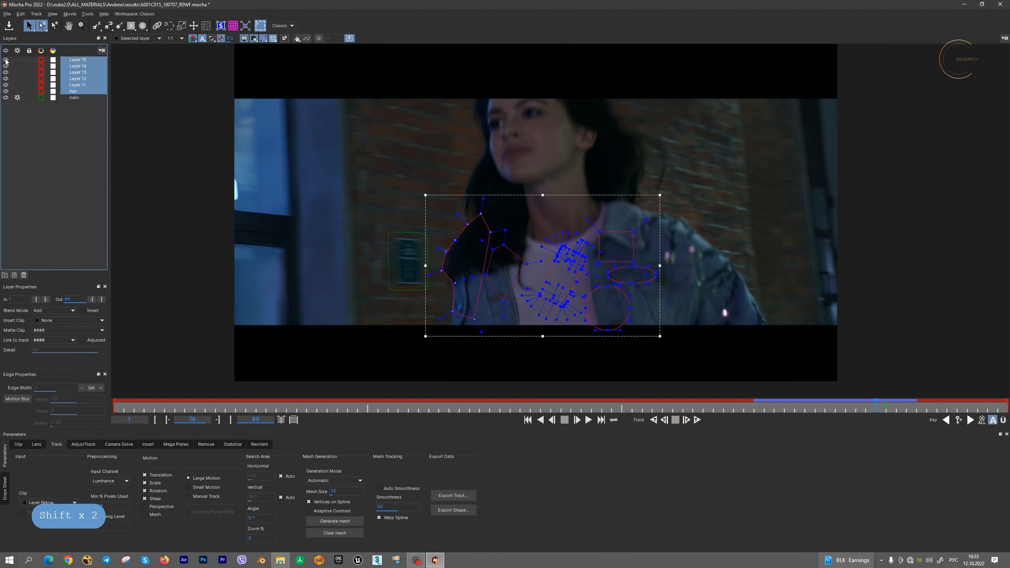
pyautogui.click(67, 111)
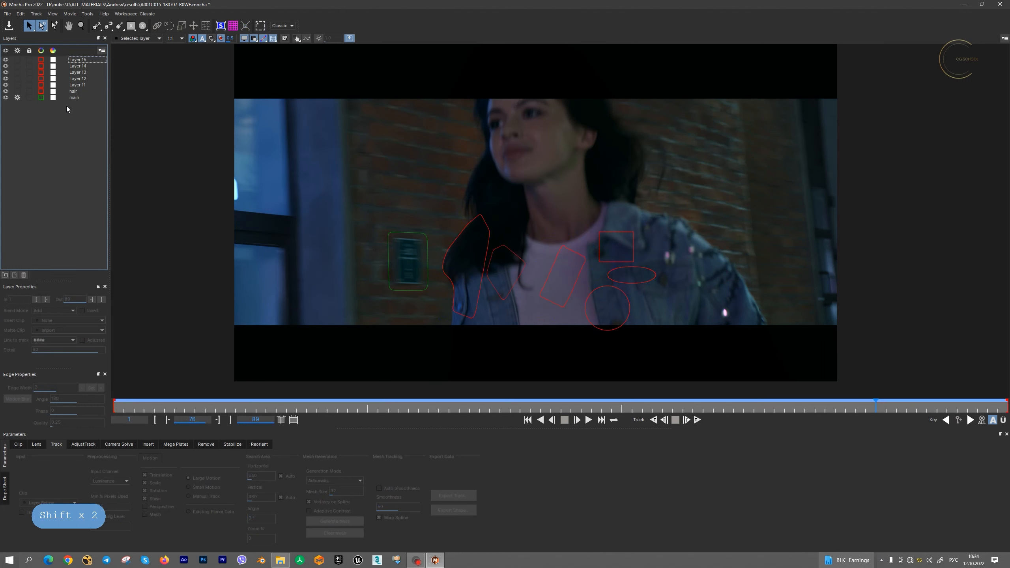
# Step: Toggle processing on and off for all layers from hair through Layer 15 at once
pyautogui.click(73, 92)
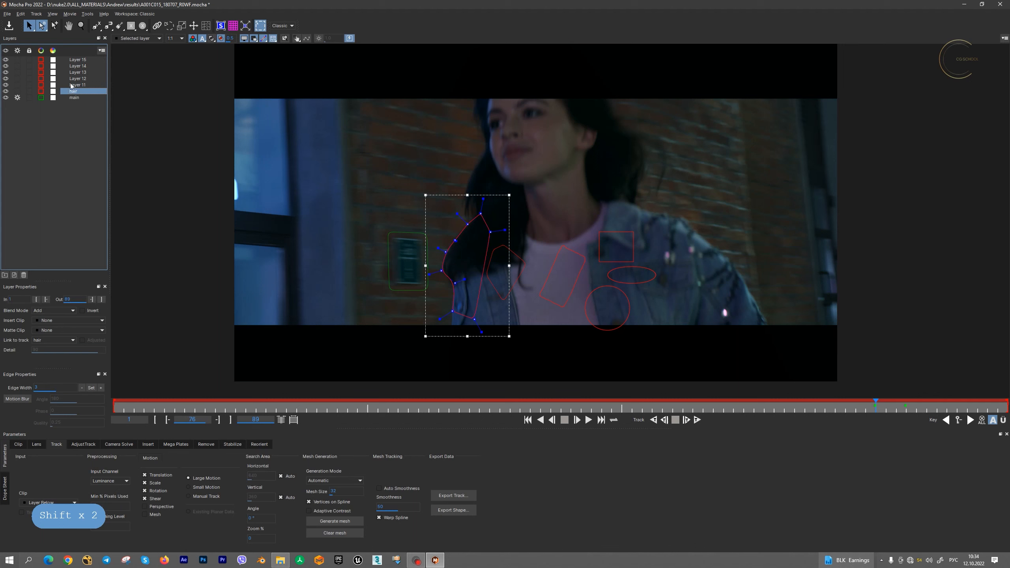
pyautogui.keyDown('shift'); pyautogui.click(76, 61); pyautogui.keyUp('shift')
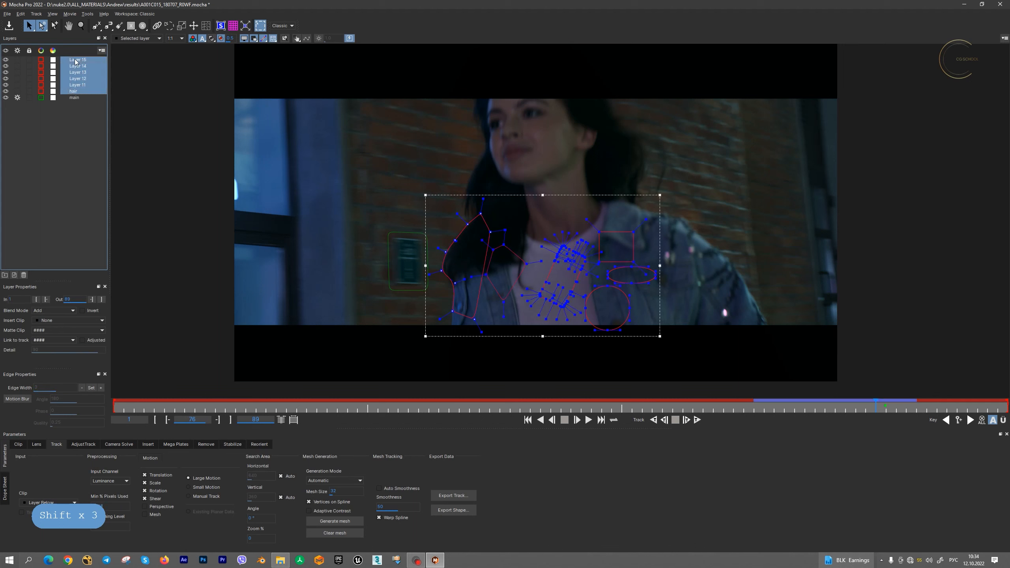
pyautogui.click(17, 60)
pyautogui.click(20, 76)
pyautogui.click(79, 98)
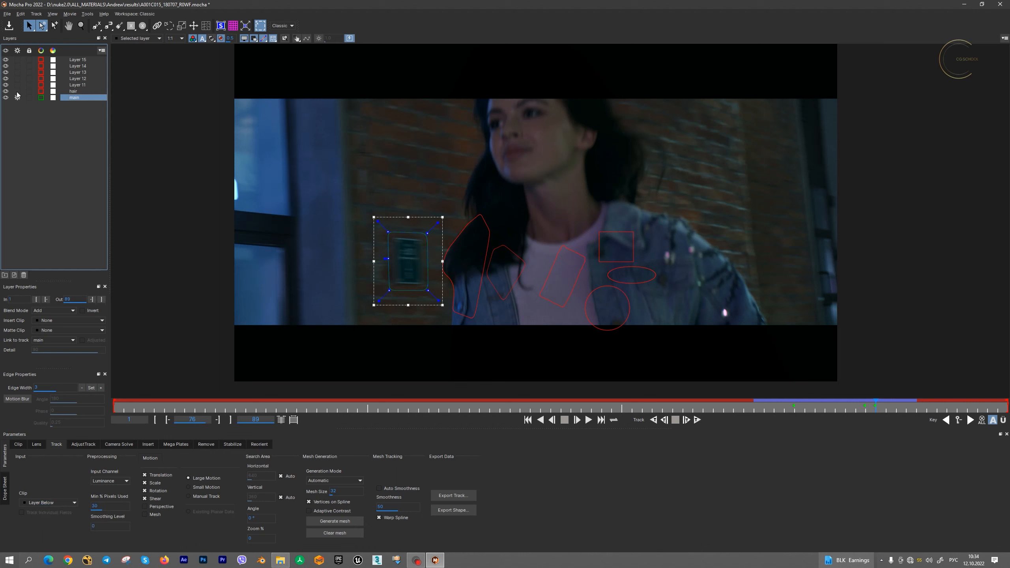
# Step: Lock the main and hair layers against editing and unlock both again
pyautogui.click(78, 92)
pyautogui.keyDown('shift'); pyautogui.click(81, 60); pyautogui.keyUp('shift')
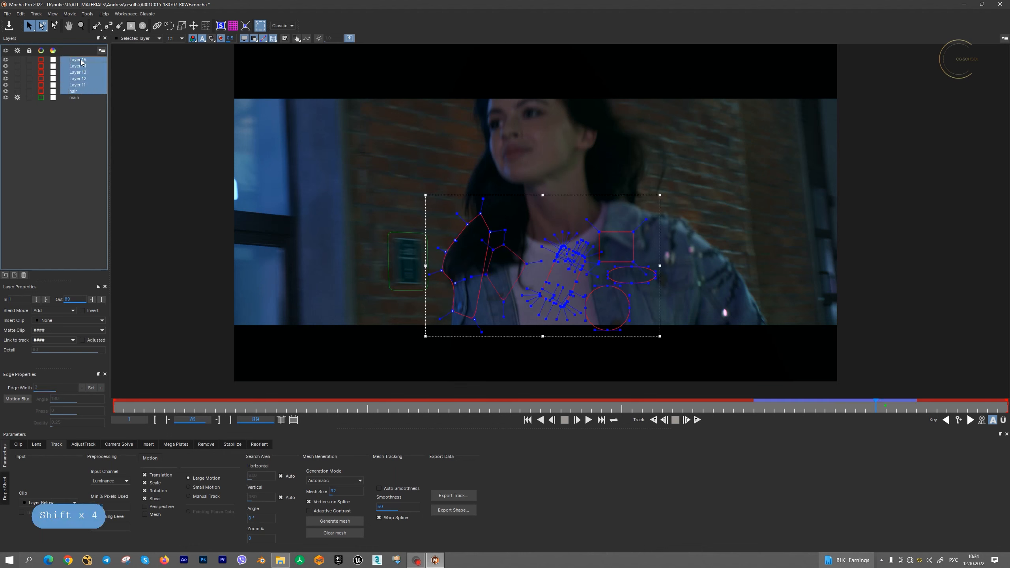
pyautogui.click(74, 97)
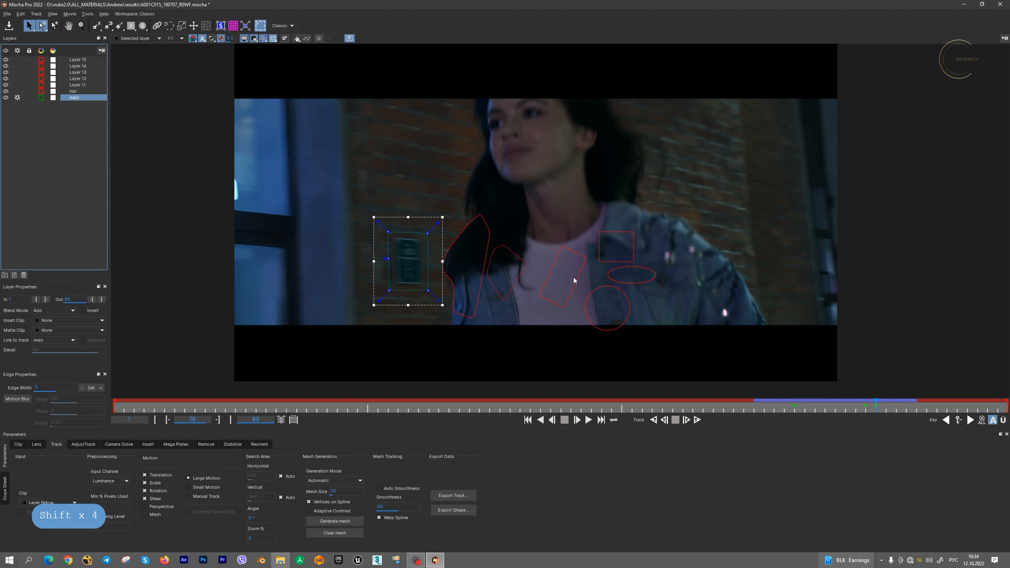
pyautogui.click(29, 98)
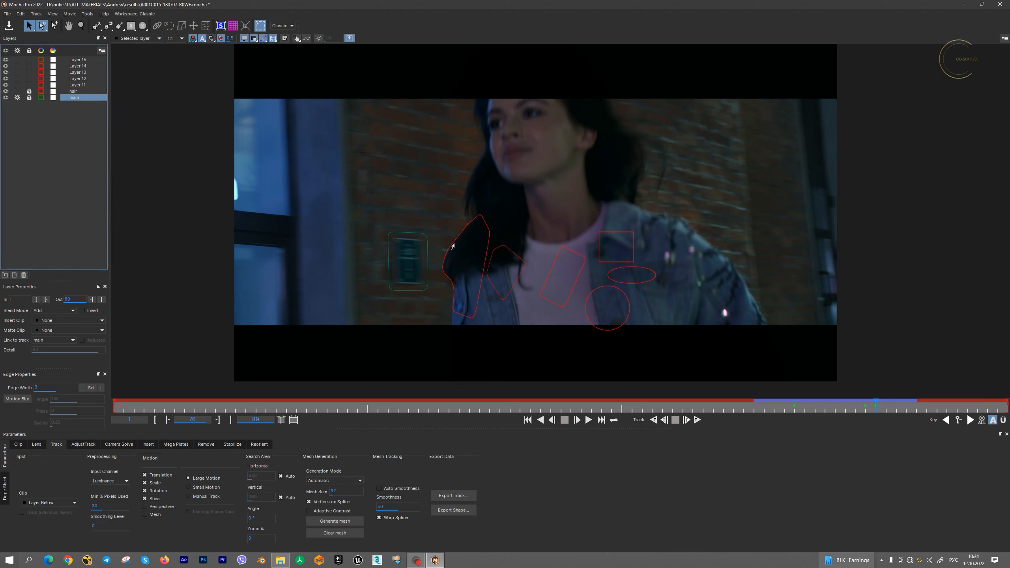
pyautogui.click(30, 91)
pyautogui.moveTo(29, 91); pyautogui.dragTo(33, 98)
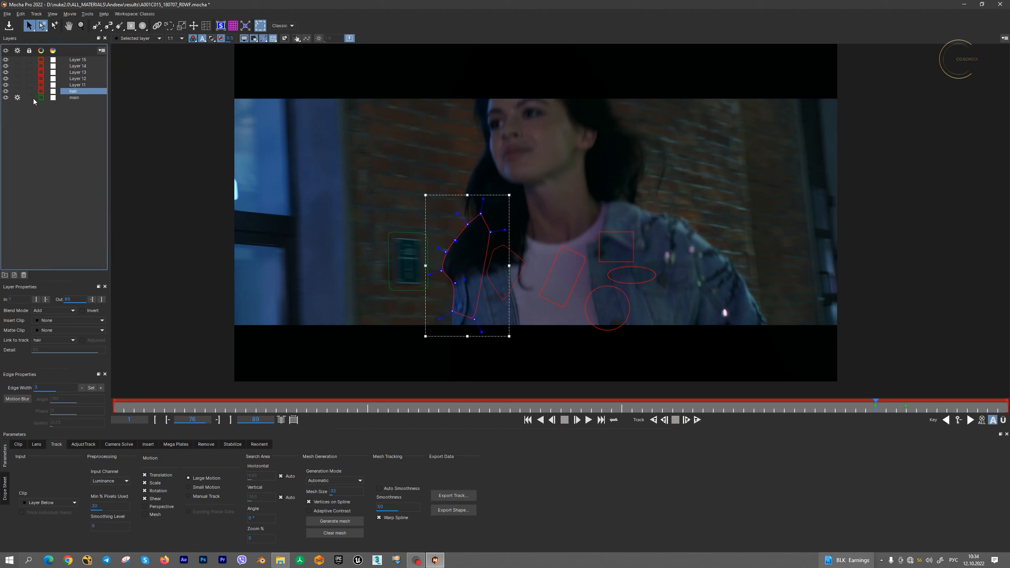
# Step: Group the layers from hair through Layer 15 into a new layer group and expand the group in a widened layer list
pyautogui.click(71, 98)
pyautogui.click(78, 91)
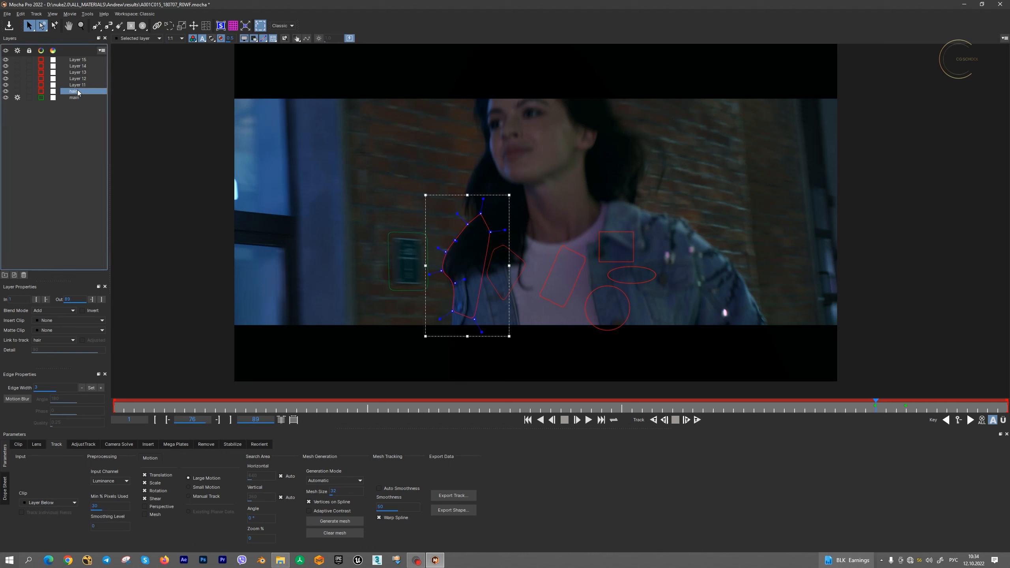
pyautogui.keyDown('shift'); pyautogui.click(78, 60); pyautogui.keyUp('shift')
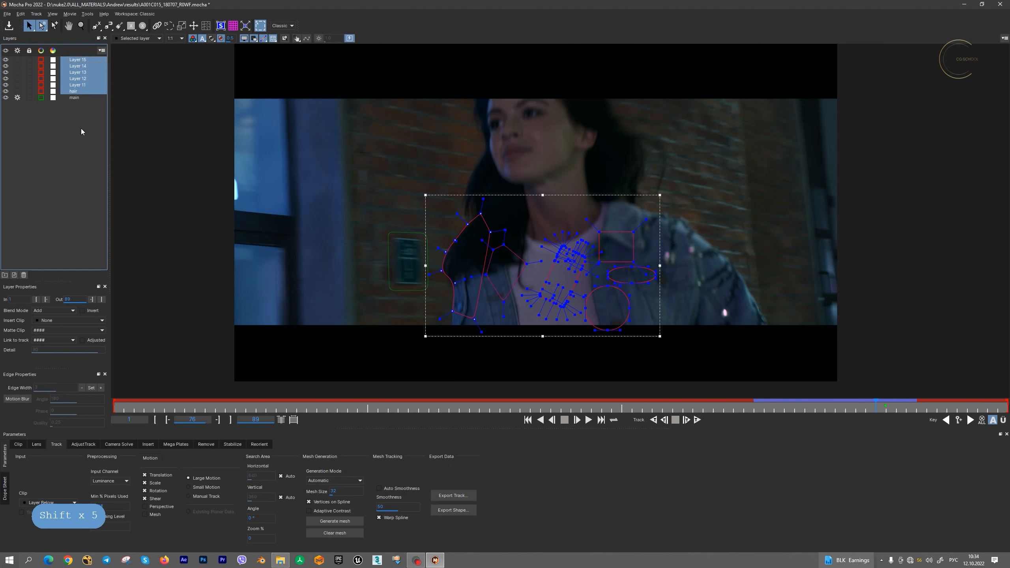
pyautogui.click(5, 274)
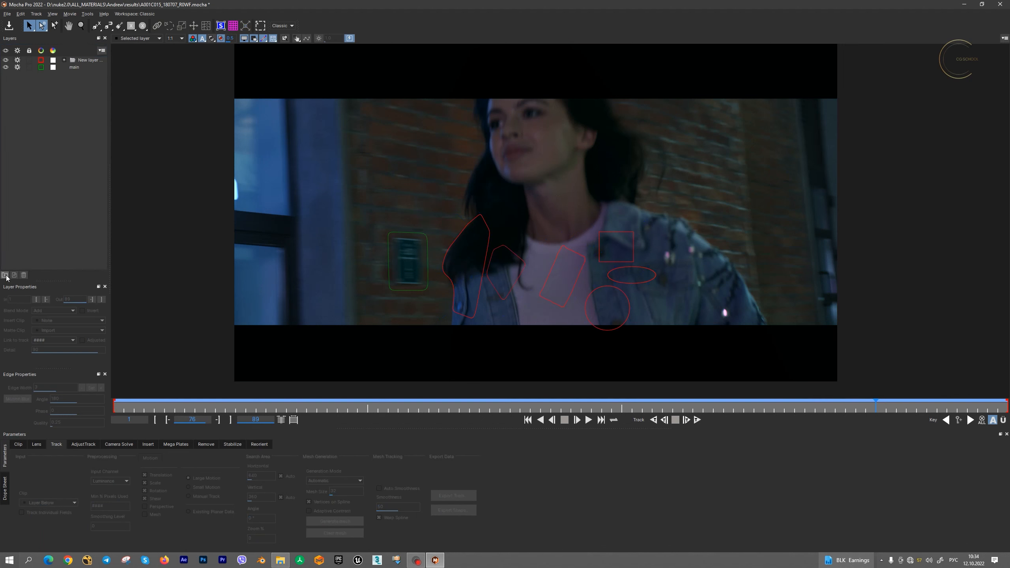
pyautogui.doubleClick(93, 60)
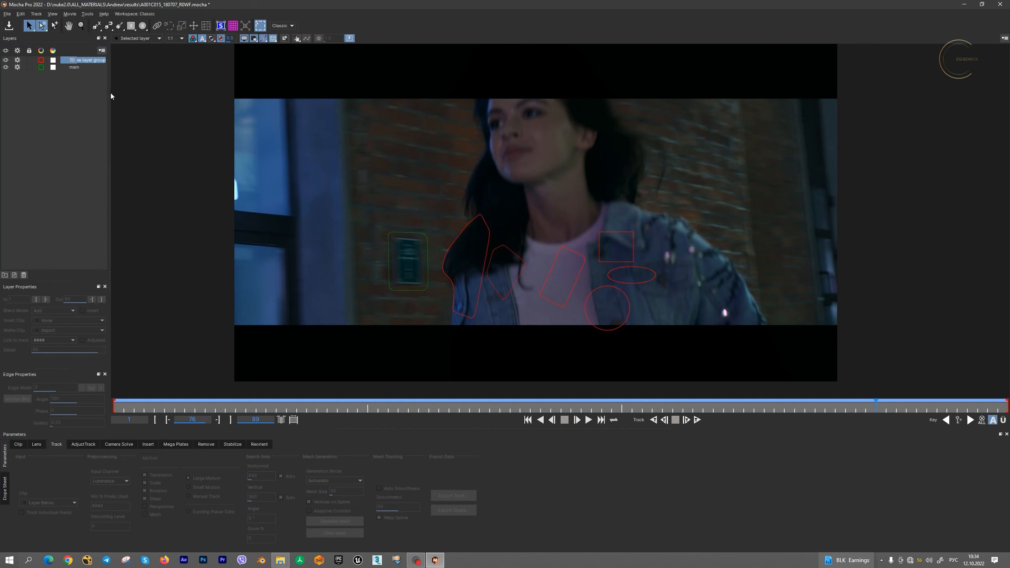
pyautogui.moveTo(111, 97); pyautogui.dragTo(190, 97)
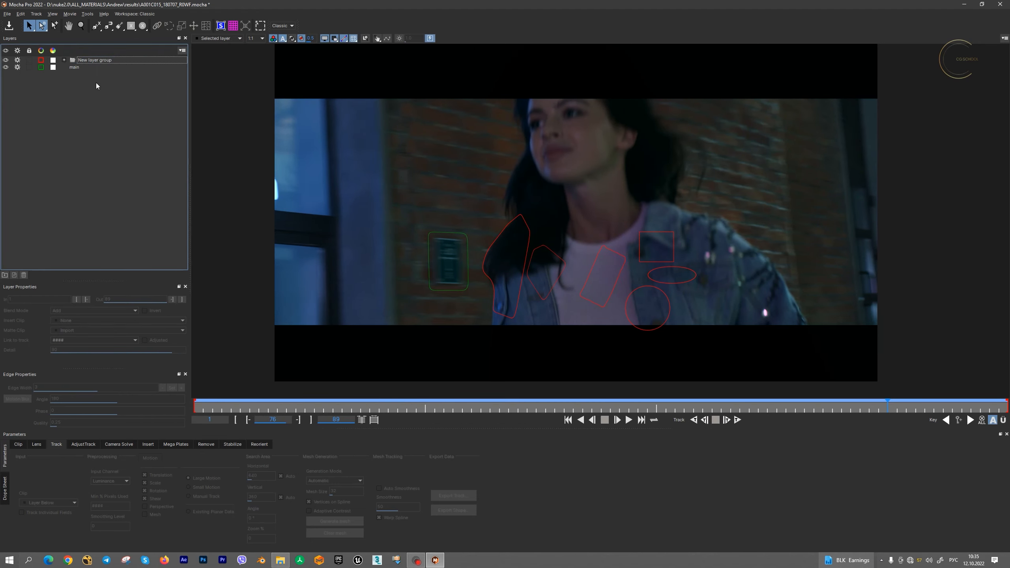
pyautogui.click(64, 60)
# Step: Limit the hair layer's active range to its keyframes, with the in point at frame 76 and the out point at frame 79
pyautogui.click(77, 102)
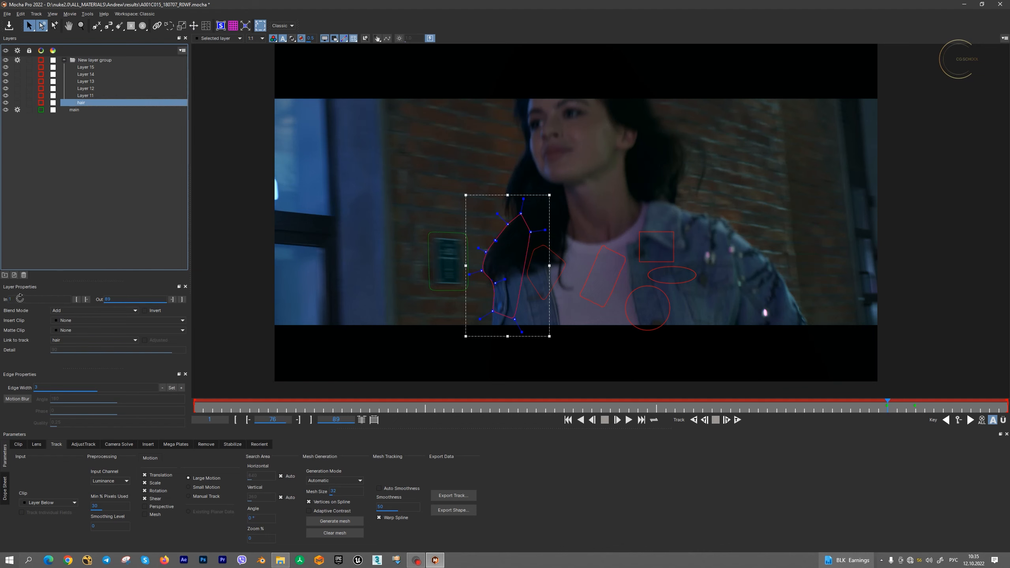
pyautogui.moveTo(190, 269); pyautogui.dragTo(169, 267)
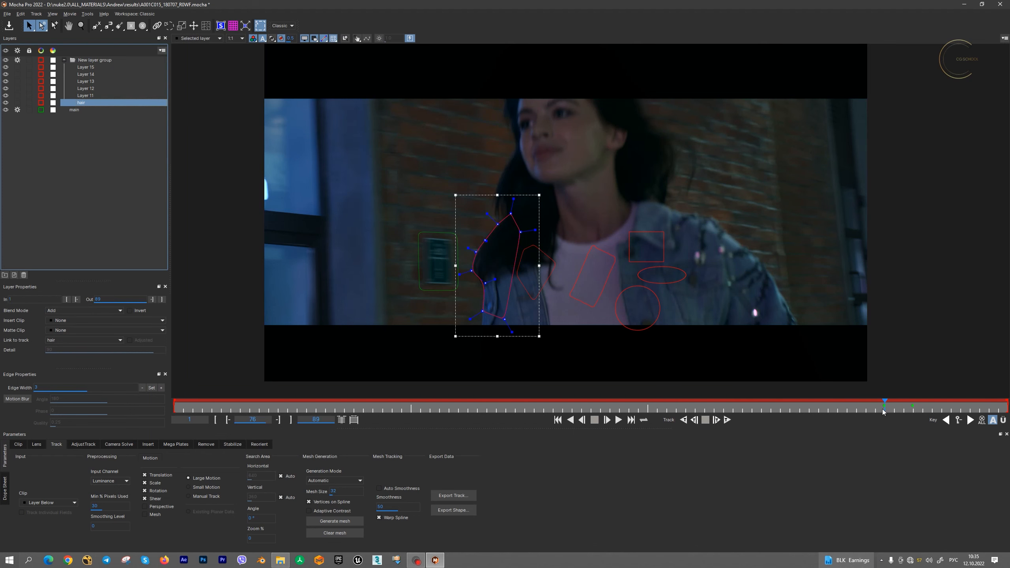
pyautogui.click(892, 408)
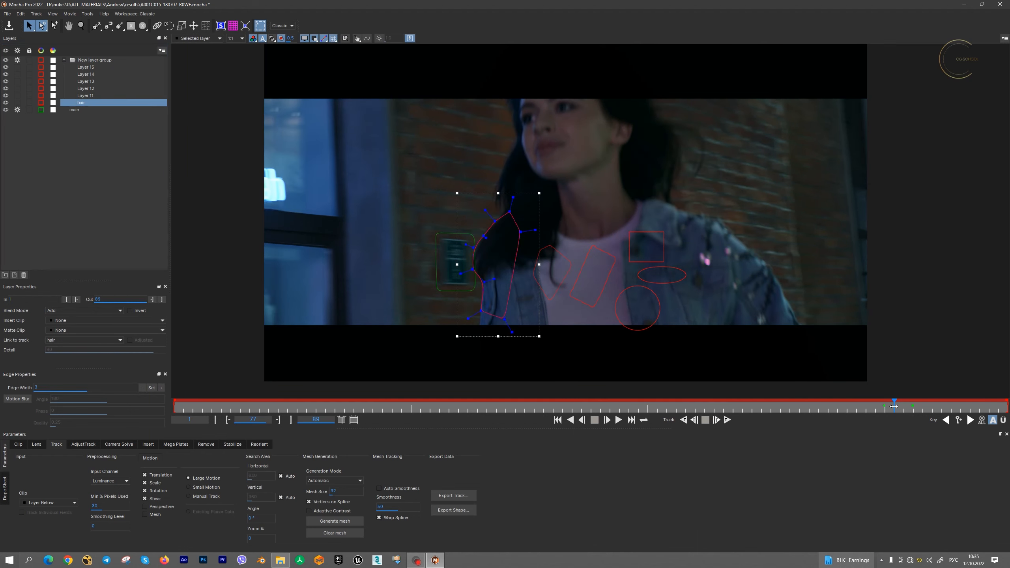
pyautogui.moveTo(893, 406); pyautogui.dragTo(885, 408)
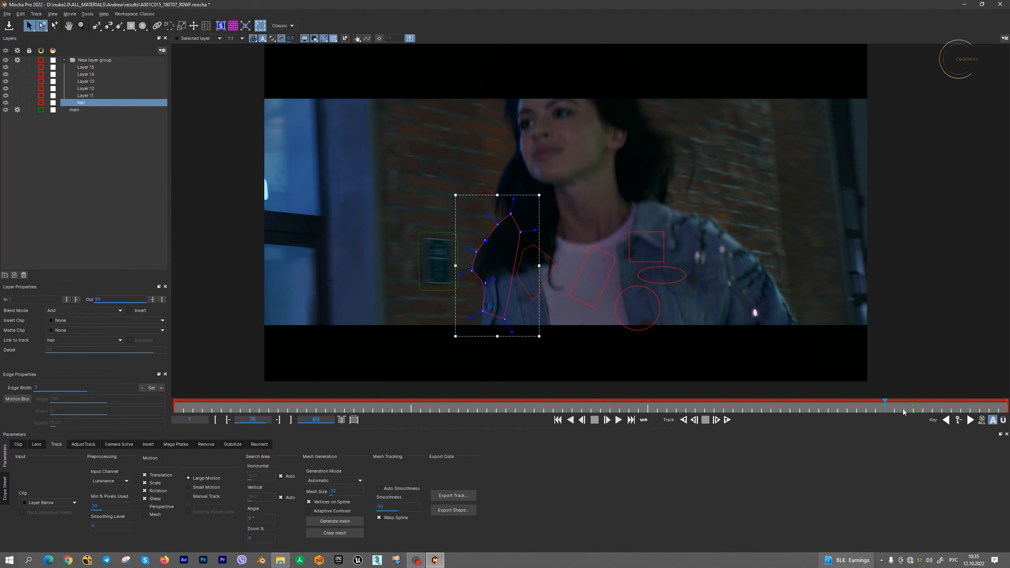
pyautogui.click(913, 409)
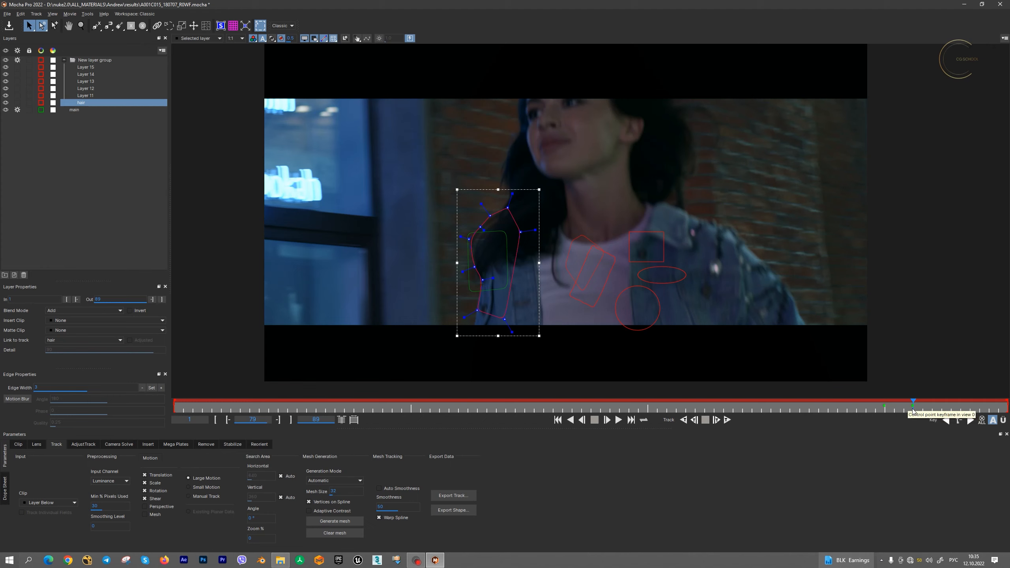
pyautogui.click(161, 300)
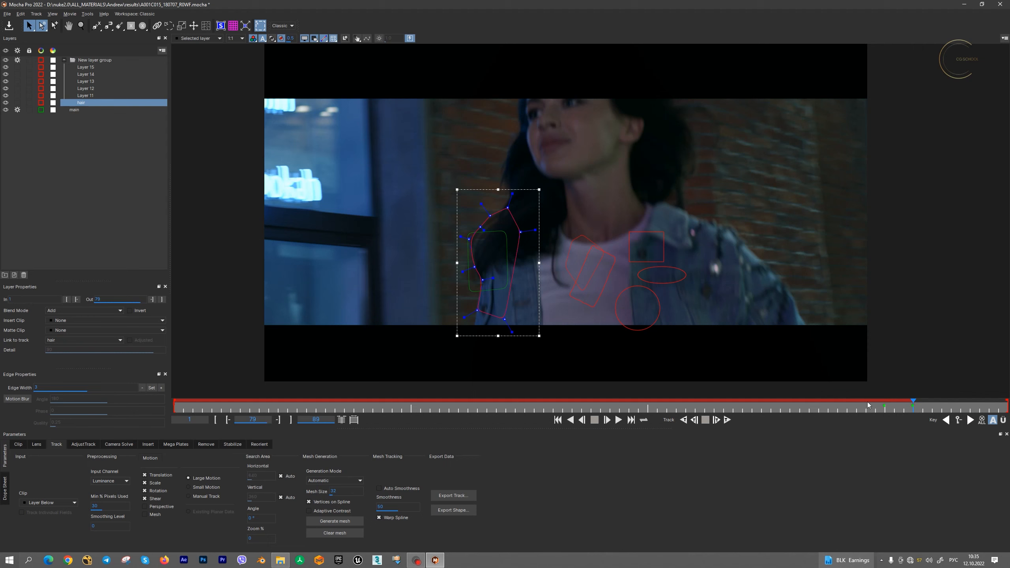
pyautogui.click(884, 408)
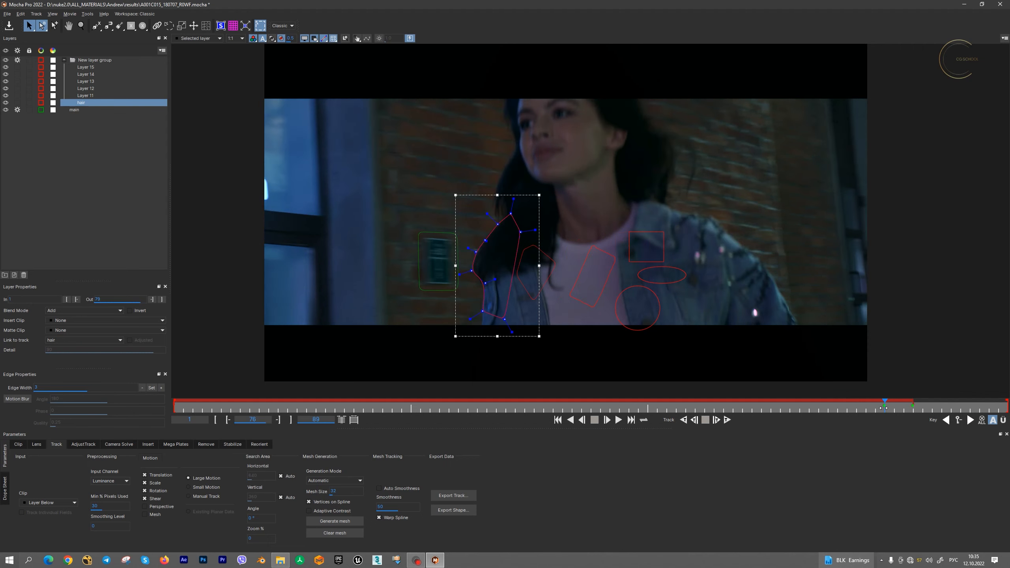
pyautogui.click(66, 299)
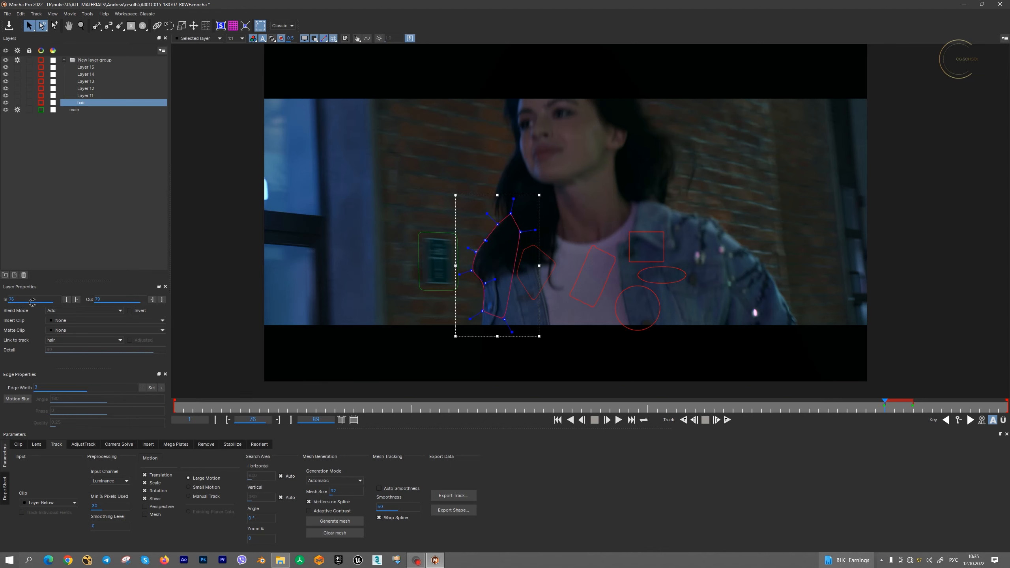
# Step: At frame 74, link the phone spline, Layer 11, to the track of the main layer
pyautogui.moveTo(891, 410); pyautogui.dragTo(865, 406)
pyautogui.click(594, 297)
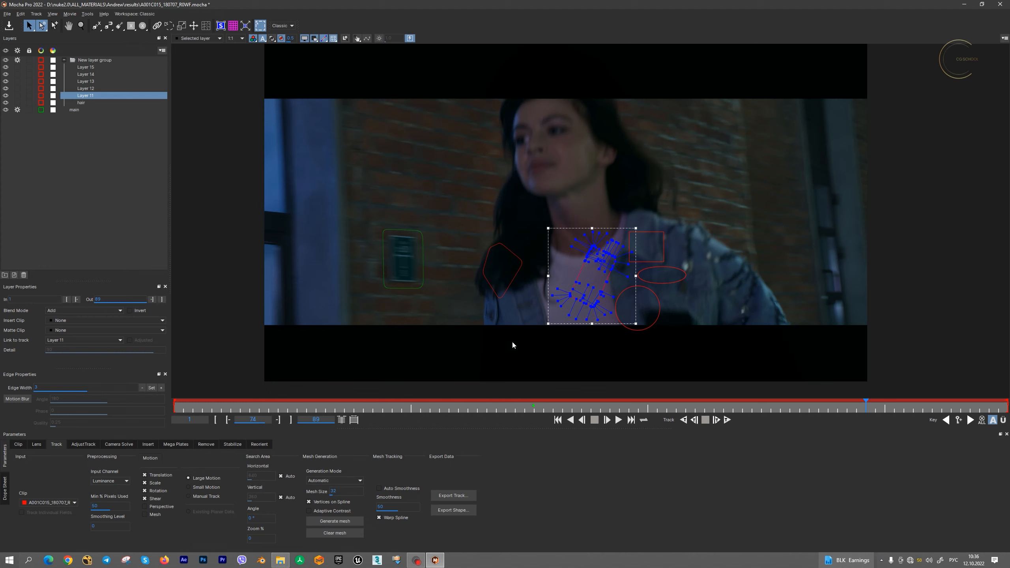
pyautogui.click(418, 240)
pyautogui.click(590, 307)
pyautogui.click(91, 342)
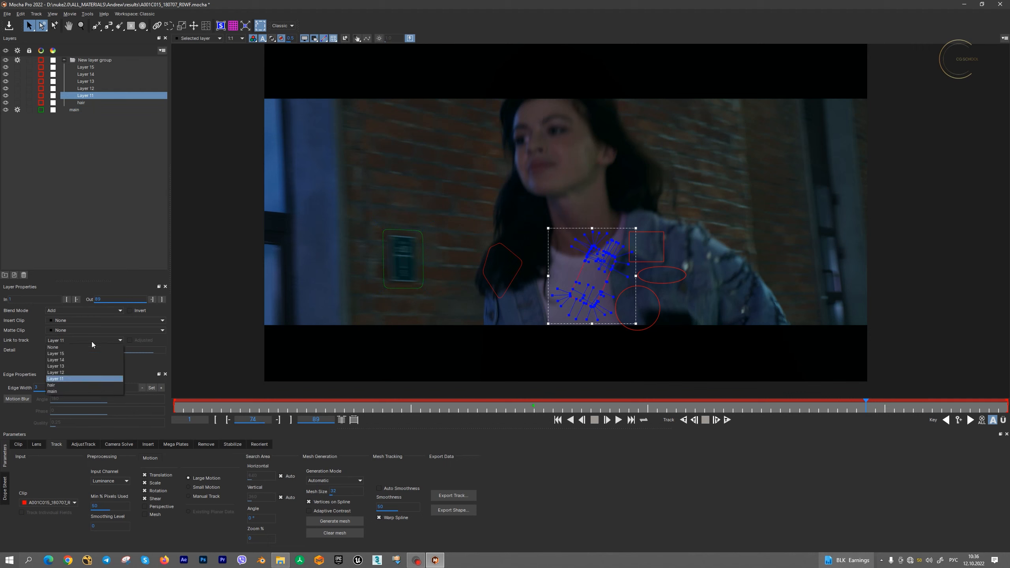
pyautogui.click(72, 391)
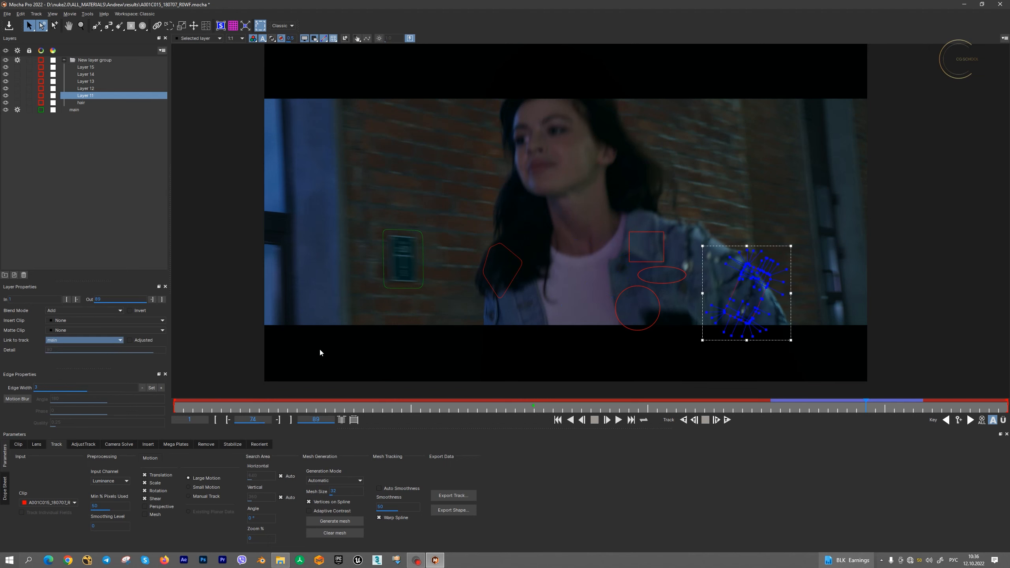
# Step: Check the linked phone spline at frame 73 and delete its layer, Layer 11
pyautogui.moveTo(865, 407)
pyautogui.mouseDown()
pyautogui.moveTo(846, 406)
pyautogui.moveTo(856, 408)
pyautogui.mouseUp()
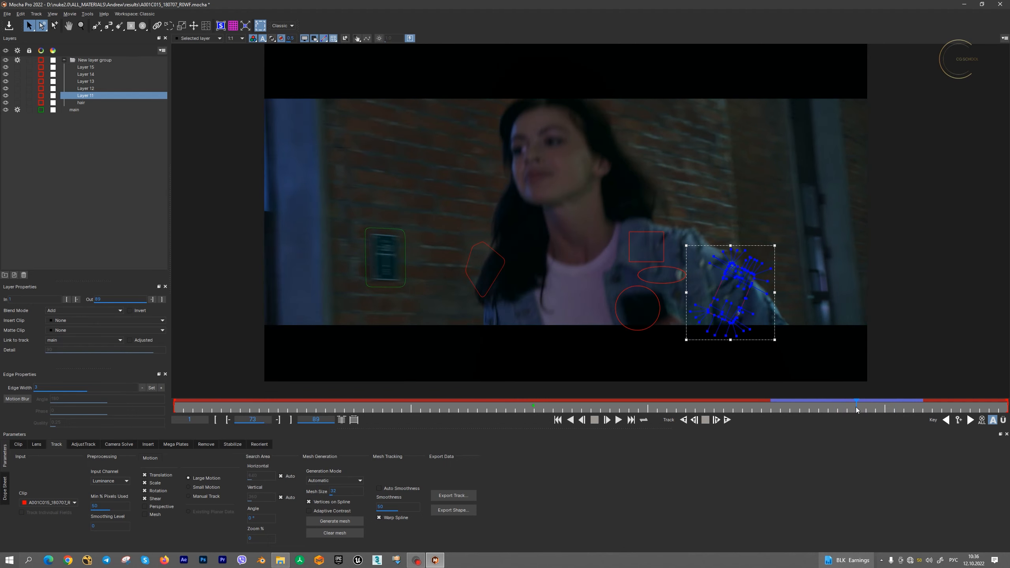
pyautogui.click(403, 280)
pyautogui.press('Delete')
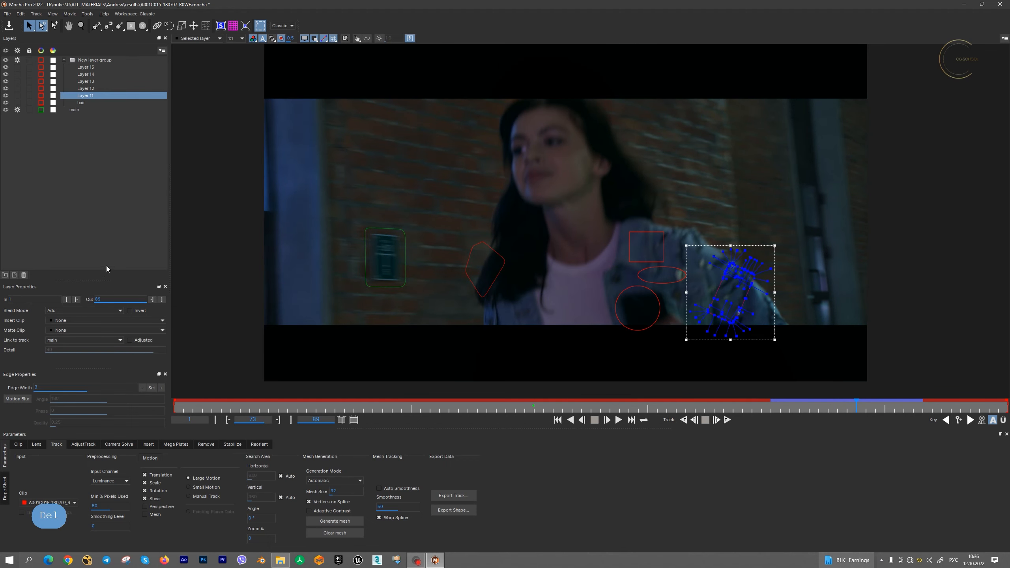
pyautogui.click(23, 275)
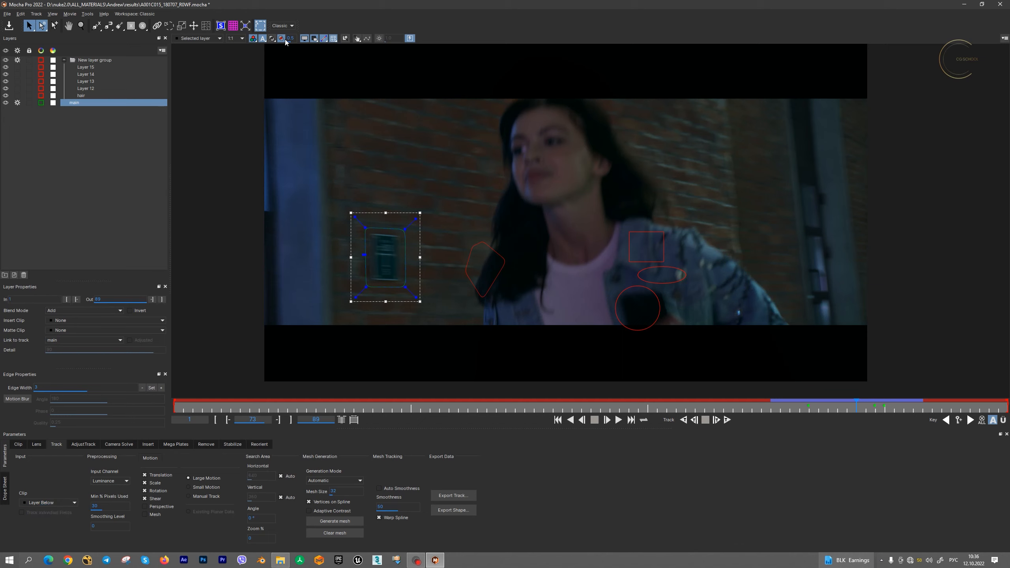
# Step: Preview the red, green and blue channels in turn, restore the RGB view, and toggle the main layer's matte display on and off
pyautogui.click(253, 39)
pyautogui.click(258, 55)
pyautogui.click(254, 39)
pyautogui.click(260, 65)
pyautogui.click(253, 39)
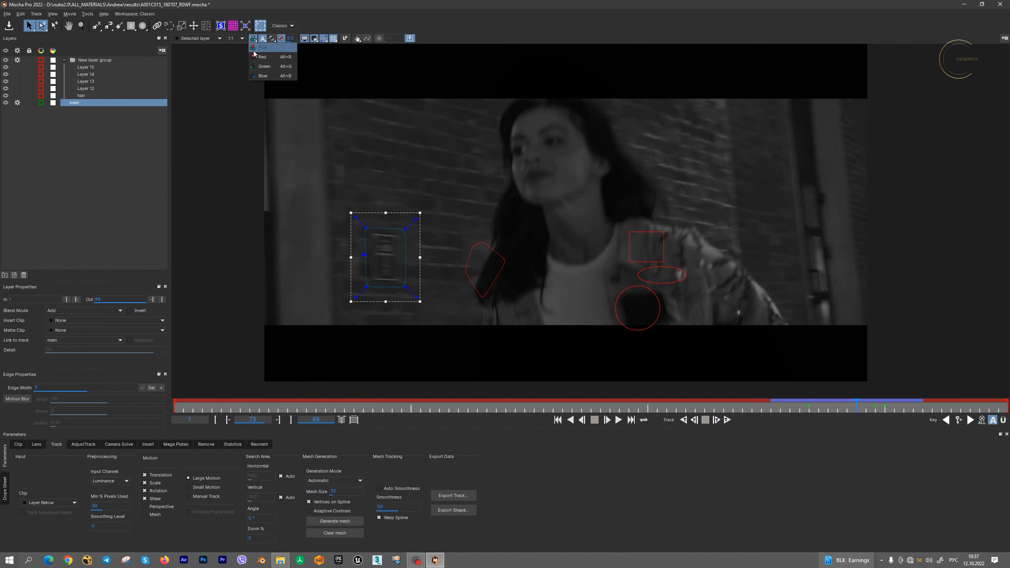
pyautogui.click(255, 75)
pyautogui.click(253, 39)
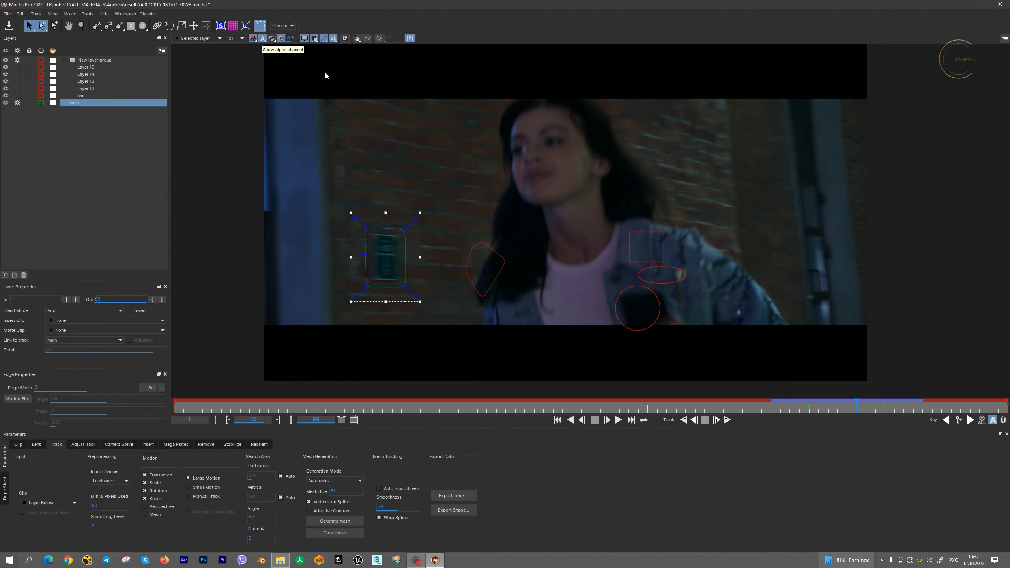
pyautogui.click(272, 38)
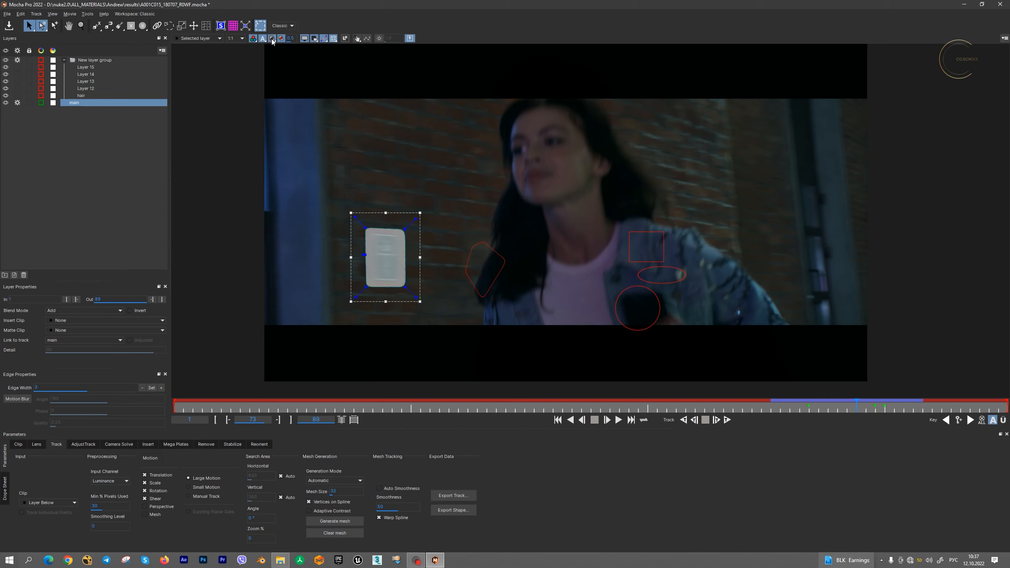
pyautogui.click(272, 38)
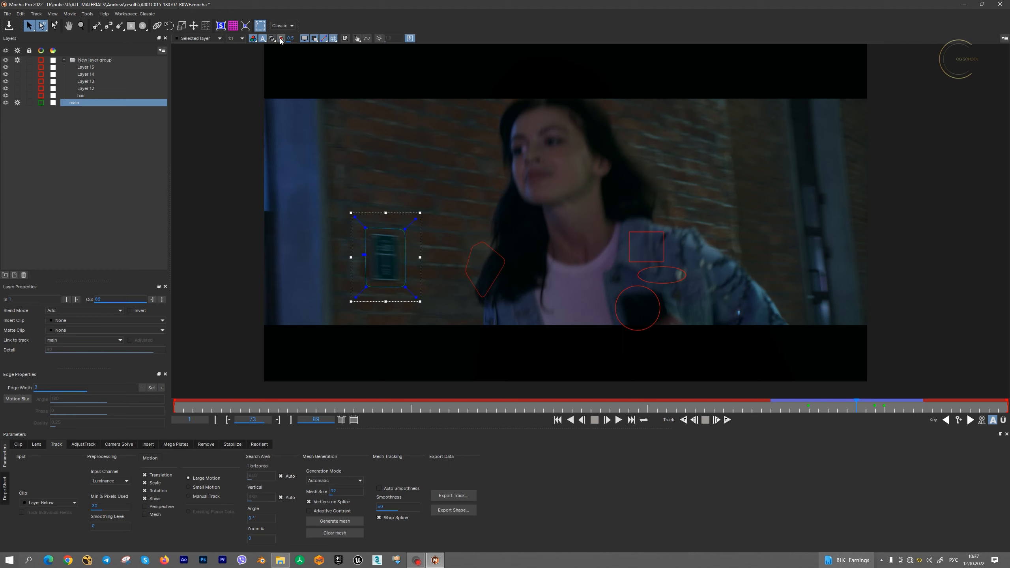
# Step: Preview the viewer's matte cutout, matte colour fill, overlays, layer outlines and spline tangents, toggling each display on and off
pyautogui.click(272, 40)
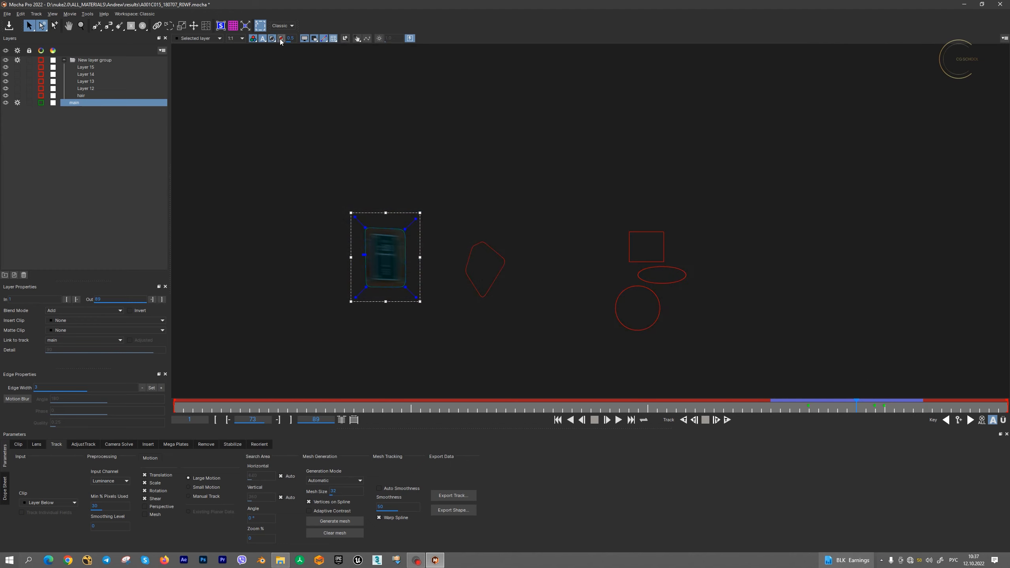
pyautogui.click(280, 39)
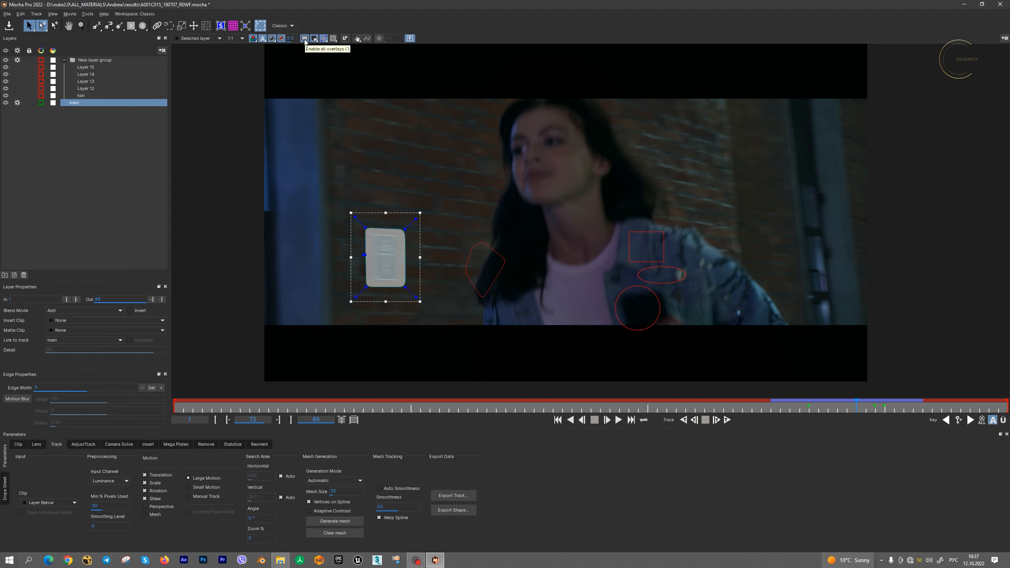
pyautogui.click(305, 39)
pyautogui.click(305, 38)
pyautogui.click(312, 40)
pyautogui.click(312, 40)
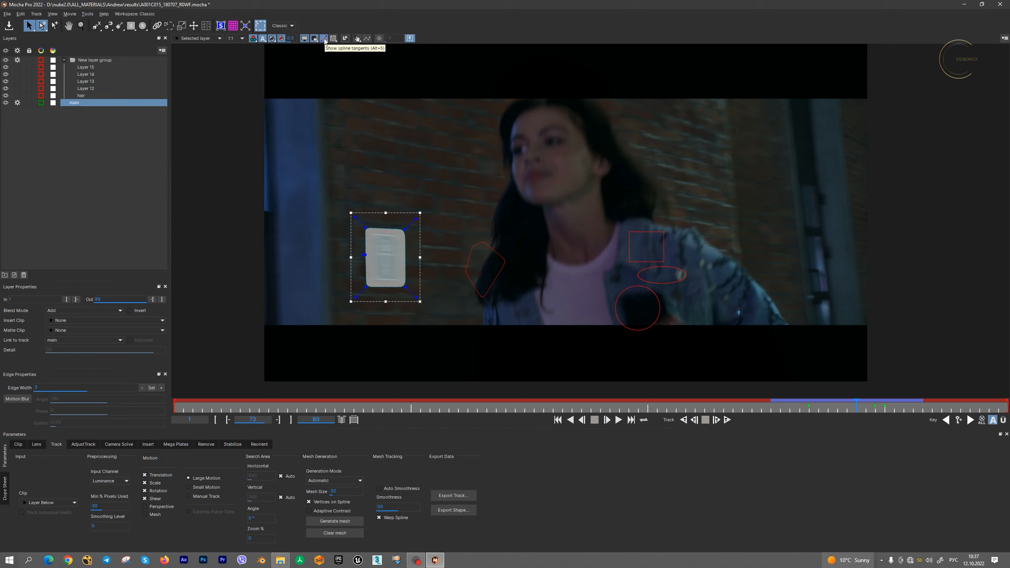
pyautogui.click(324, 39)
pyautogui.click(324, 39)
pyautogui.click(305, 38)
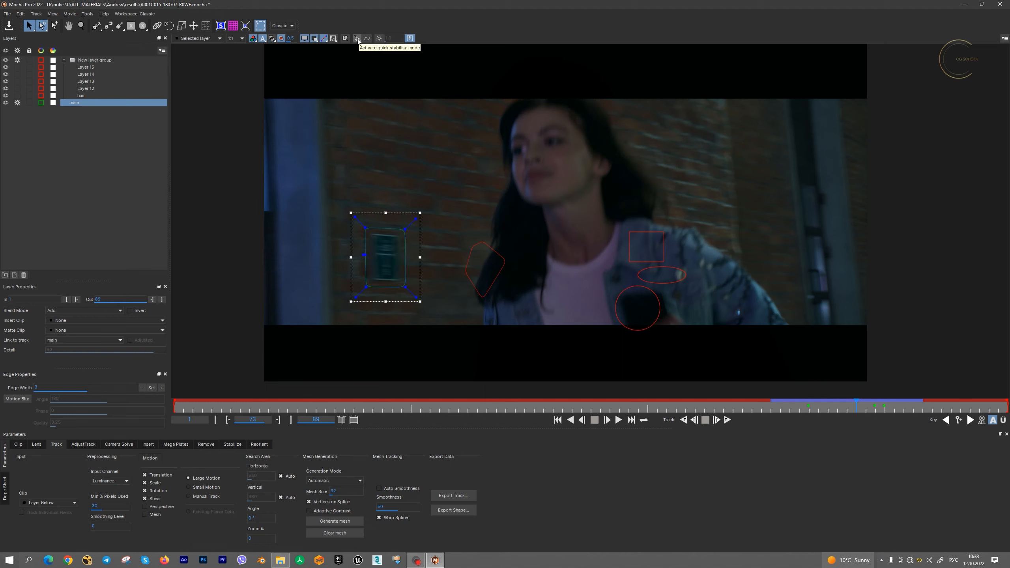
# Step: Preview the footage around frame 73 in quick stabilise mode on the main layer, and switch the mode off
pyautogui.click(357, 39)
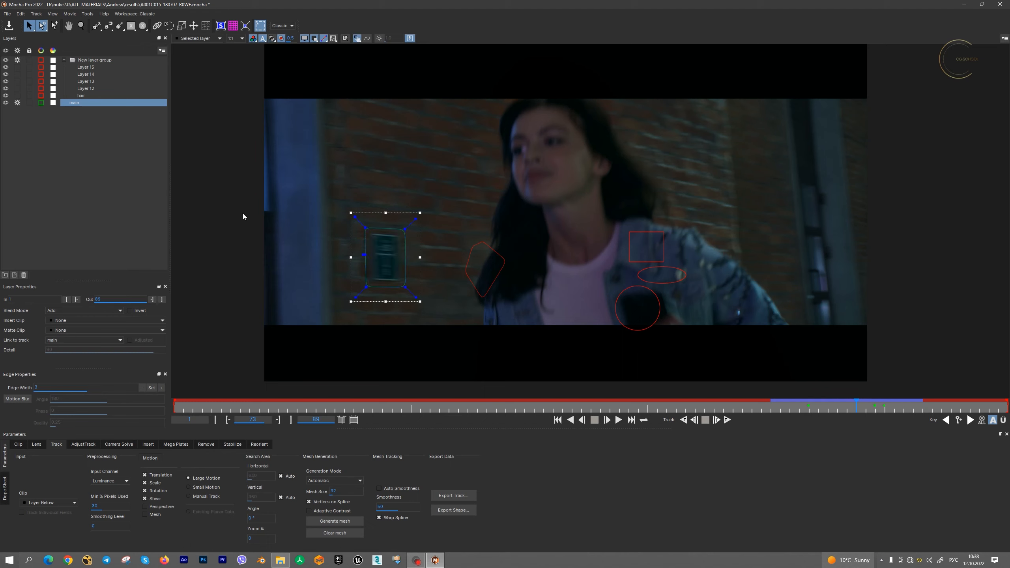
pyautogui.moveTo(856, 406)
pyautogui.mouseDown()
pyautogui.moveTo(848, 406)
pyautogui.moveTo(864, 406)
pyautogui.mouseUp()
pyautogui.moveTo(849, 408)
pyautogui.mouseDown()
pyautogui.moveTo(828, 409)
pyautogui.moveTo(866, 411)
pyautogui.mouseUp()
pyautogui.click(357, 38)
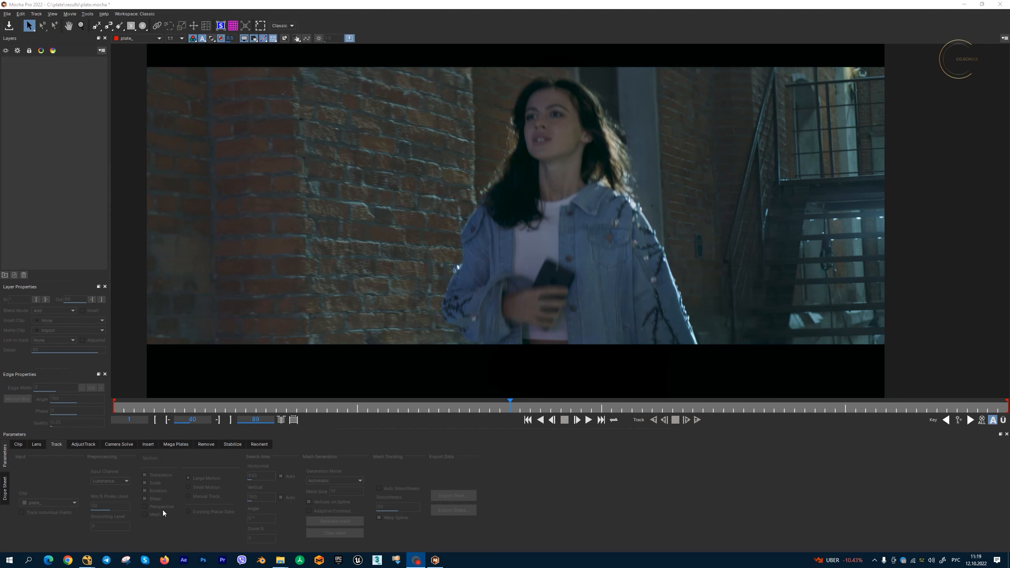
# Step: Examine the jacket's chest pocket up close around frame 40 of the plate clip
pyautogui.click(518, 407)
pyautogui.press('z')
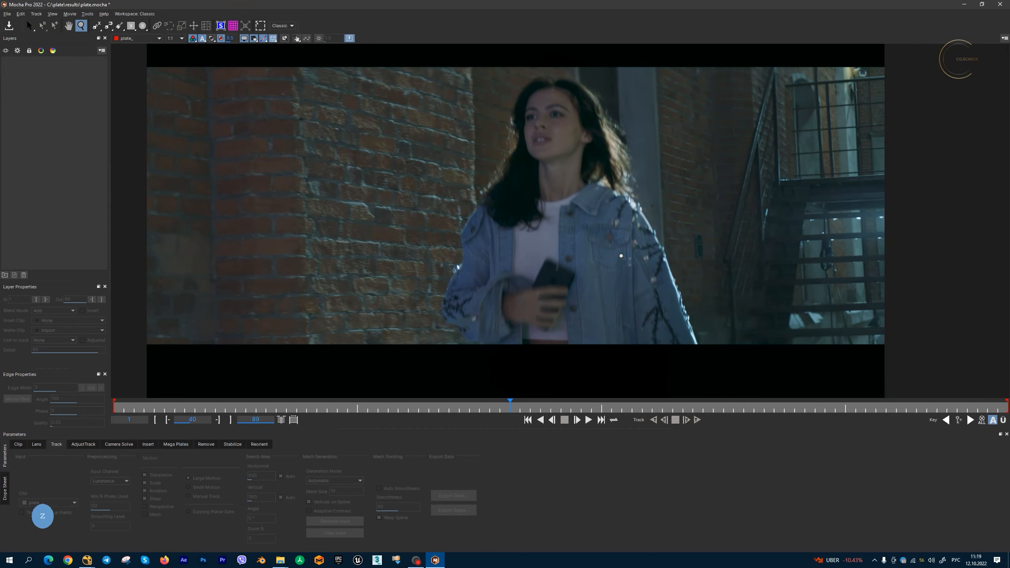
pyautogui.press('z')
pyautogui.press('z')
pyautogui.press('z')
pyautogui.press('z')
pyautogui.click(621, 256)
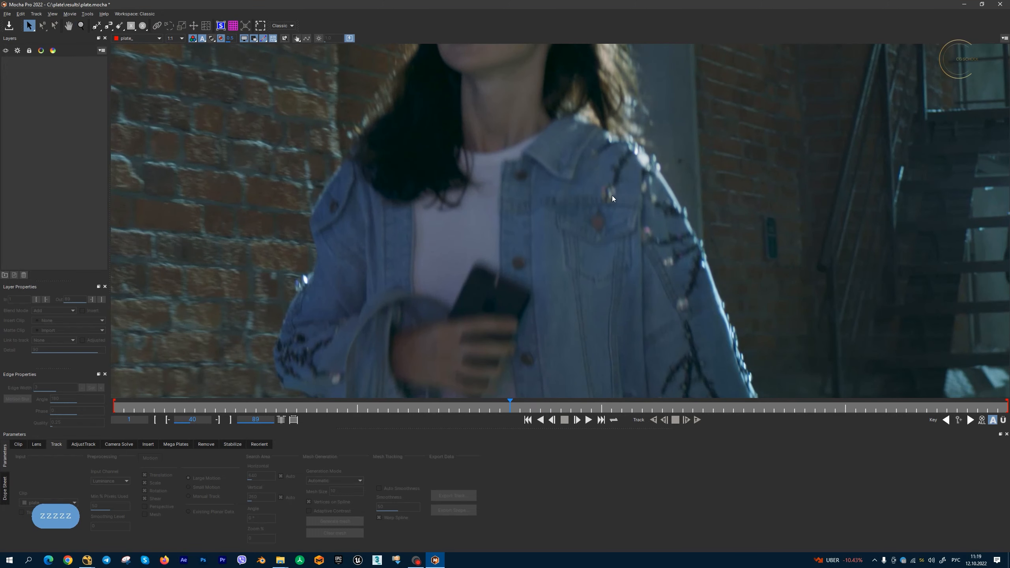
pyautogui.press('z')
pyautogui.press('z')
pyautogui.moveTo(559, 313); pyautogui.dragTo(459, 406)
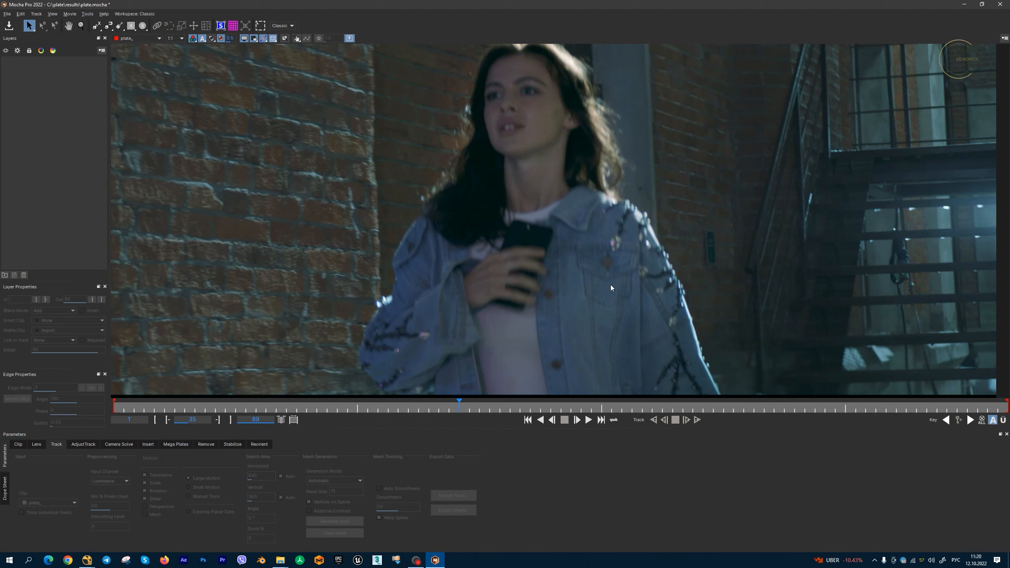
# Step: Play and scrub through the plate clip to examine how the woman's jacket moves and leaves the frame
pyautogui.press('z')
pyautogui.moveTo(609, 286); pyautogui.dragTo(277, 350)
pyautogui.press('space')
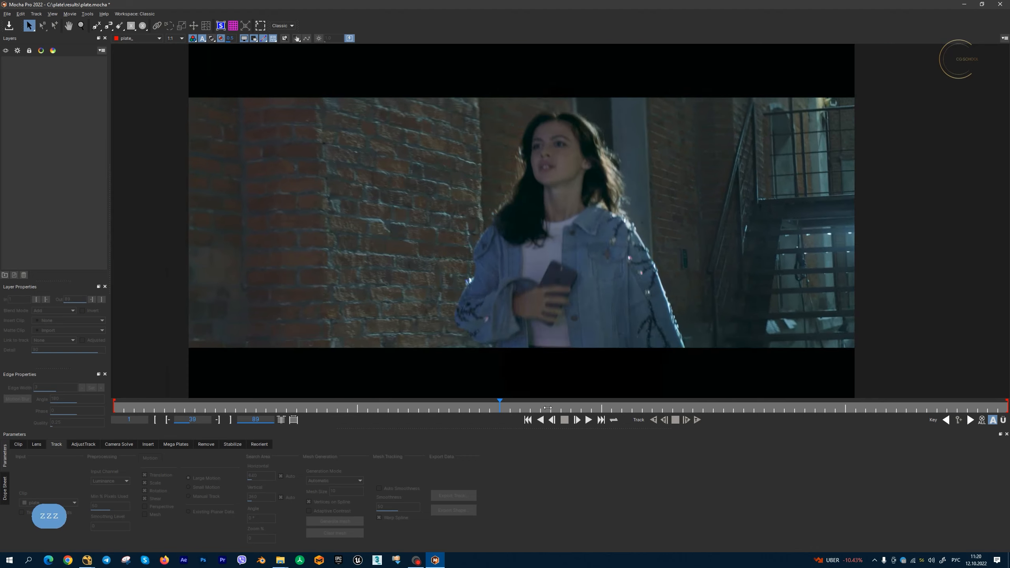
pyautogui.press('space')
pyautogui.moveTo(705, 338); pyautogui.dragTo(708, 270)
pyautogui.moveTo(738, 301); pyautogui.dragTo(734, 348)
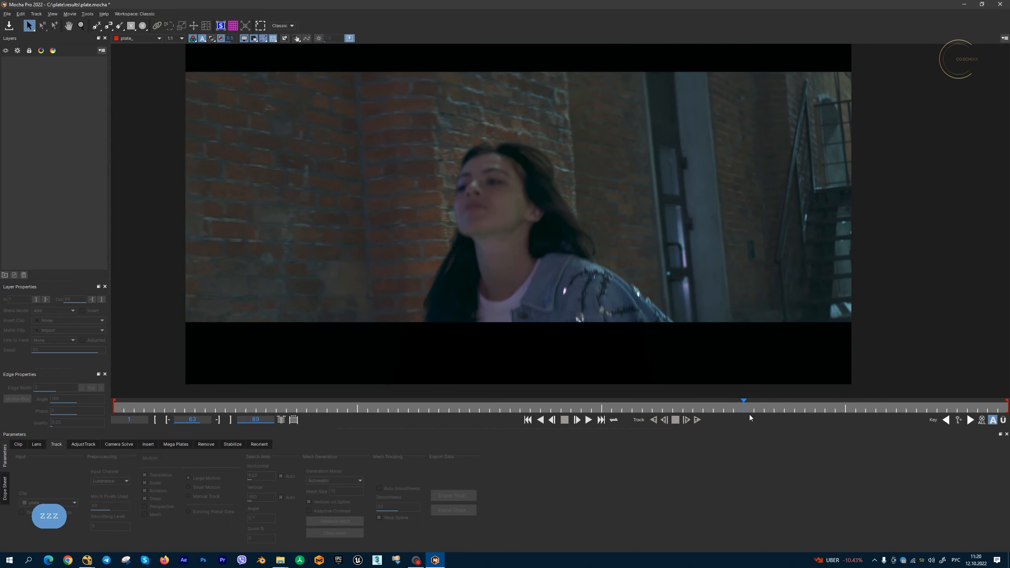
pyautogui.moveTo(743, 407); pyautogui.dragTo(546, 398)
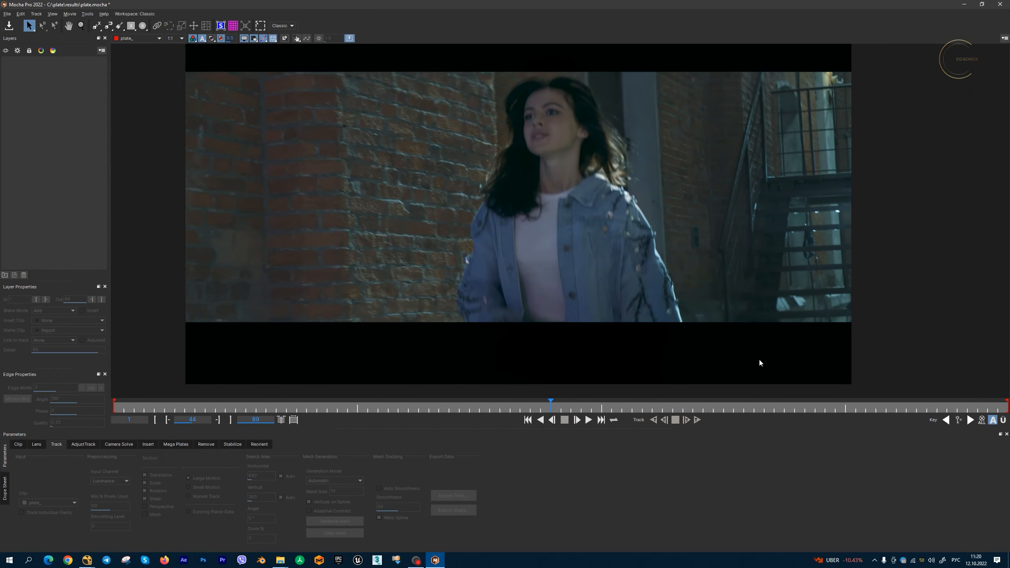
pyautogui.moveTo(599, 156); pyautogui.dragTo(601, 170)
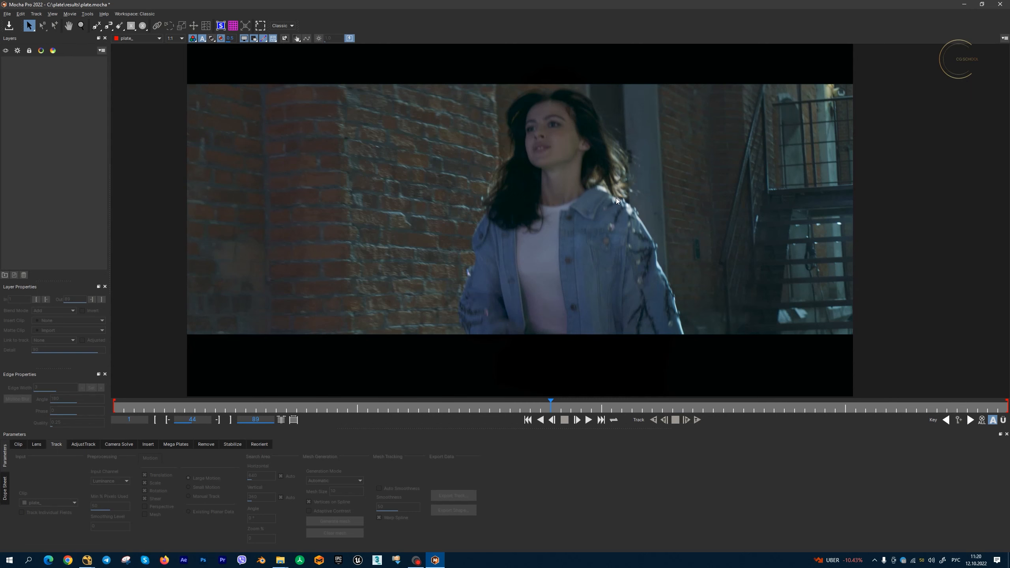
pyautogui.press('x')
pyautogui.moveTo(496, 359); pyautogui.dragTo(559, 360)
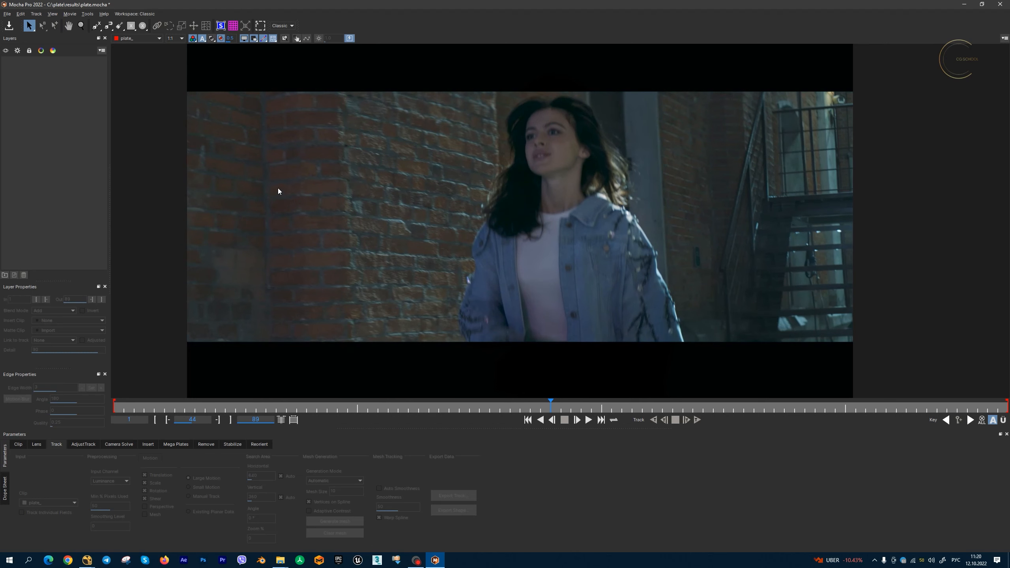
# Step: Draw a rectangular X-spline layer over the whole black bar beneath the picture at frame 44
pyautogui.press('x')
pyautogui.moveTo(279, 191); pyautogui.dragTo(276, 175)
pyautogui.click(131, 26)
pyautogui.moveTo(170, 325); pyautogui.dragTo(911, 396)
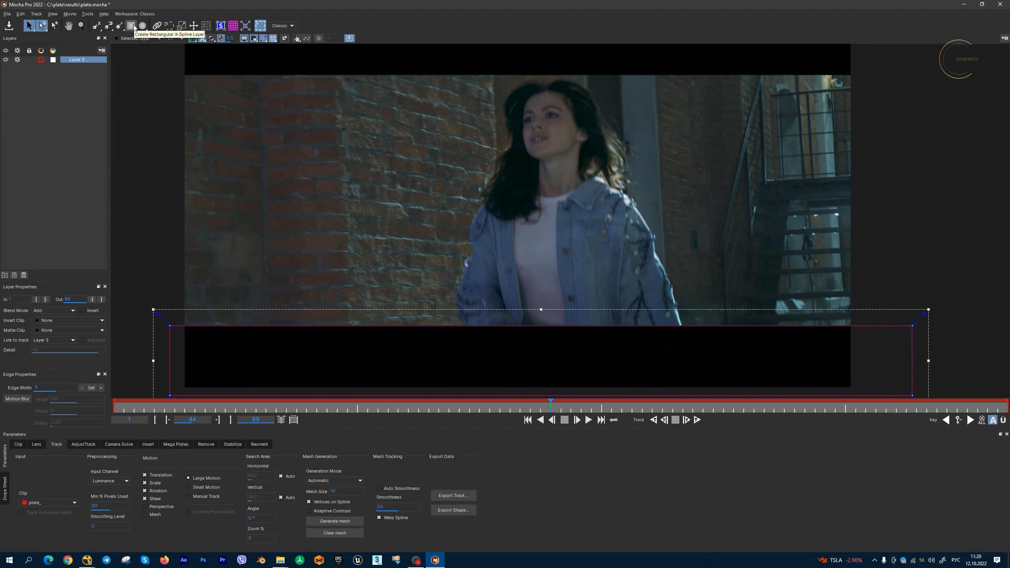
# Step: At frame 40, draw a closed X-spline around the jacket's buttoned chest pocket and adjust its lowest point
pyautogui.moveTo(542, 405); pyautogui.dragTo(509, 408)
pyautogui.press('z')
pyautogui.moveTo(630, 249); pyautogui.dragTo(680, 108)
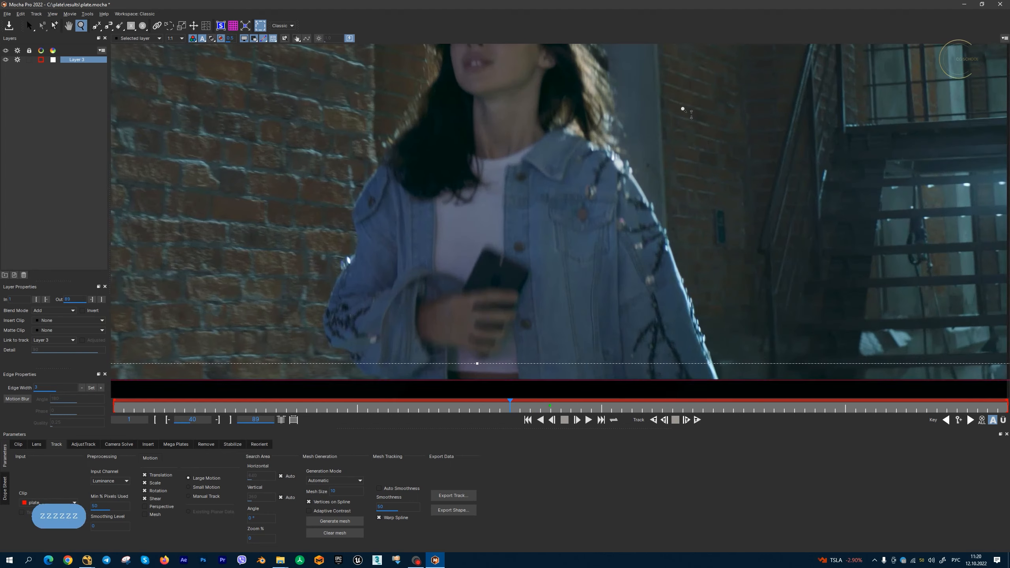
pyautogui.moveTo(510, 407)
pyautogui.mouseDown()
pyautogui.moveTo(491, 408)
pyautogui.moveTo(559, 409)
pyautogui.moveTo(506, 409)
pyautogui.mouseUp()
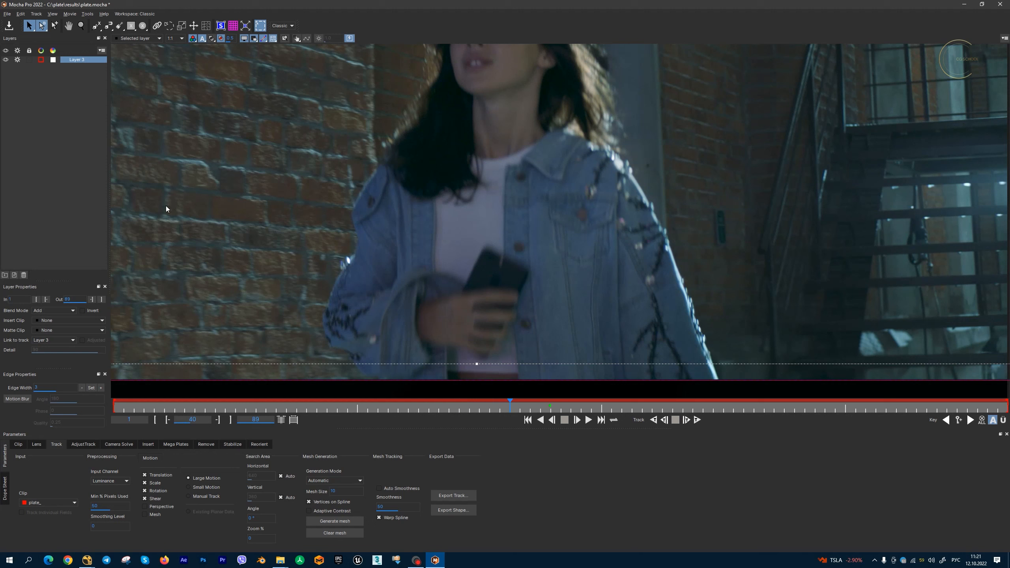
pyautogui.click(96, 26)
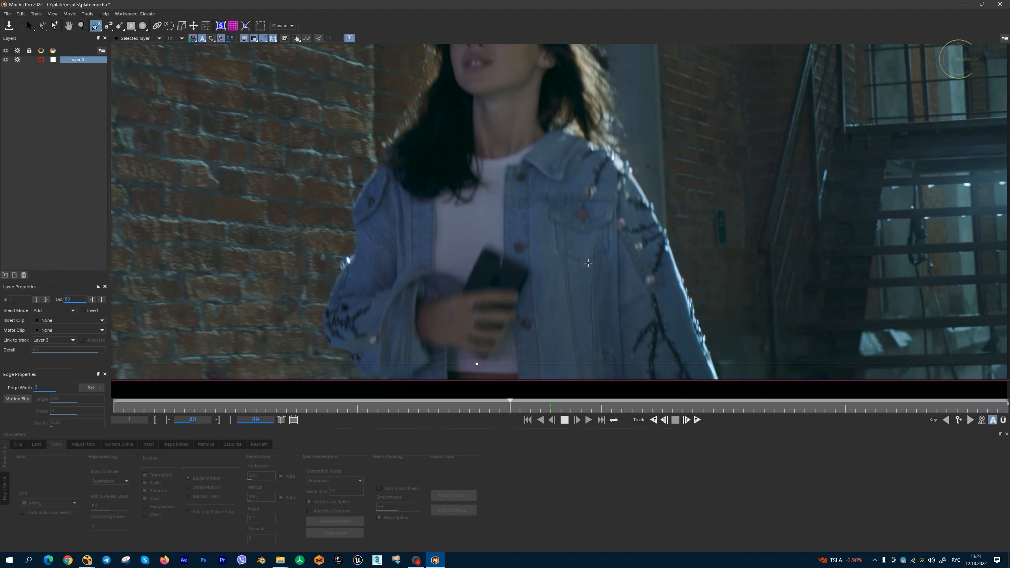
pyautogui.click(584, 263)
pyautogui.click(611, 249)
pyautogui.click(613, 224)
pyautogui.click(618, 196)
pyautogui.click(541, 192)
pyautogui.click(544, 221)
pyautogui.click(552, 253)
pyautogui.rightClick(552, 253)
pyautogui.moveTo(584, 263); pyautogui.dragTo(584, 266)
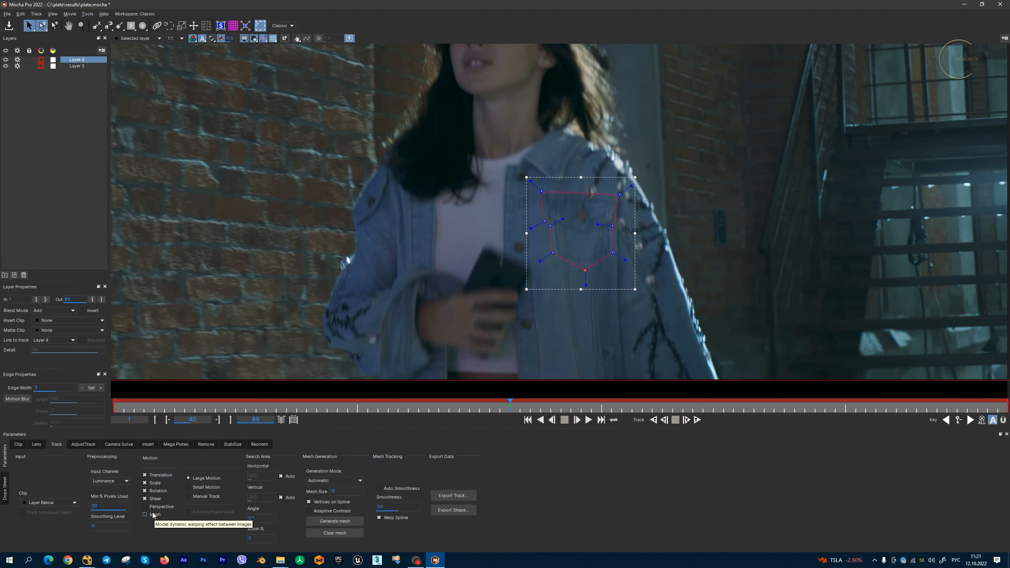
# Step: Enable Mesh motion for the pocket layer, generate an automatic mesh, and set the generation mode to Uniform
pyautogui.click(146, 515)
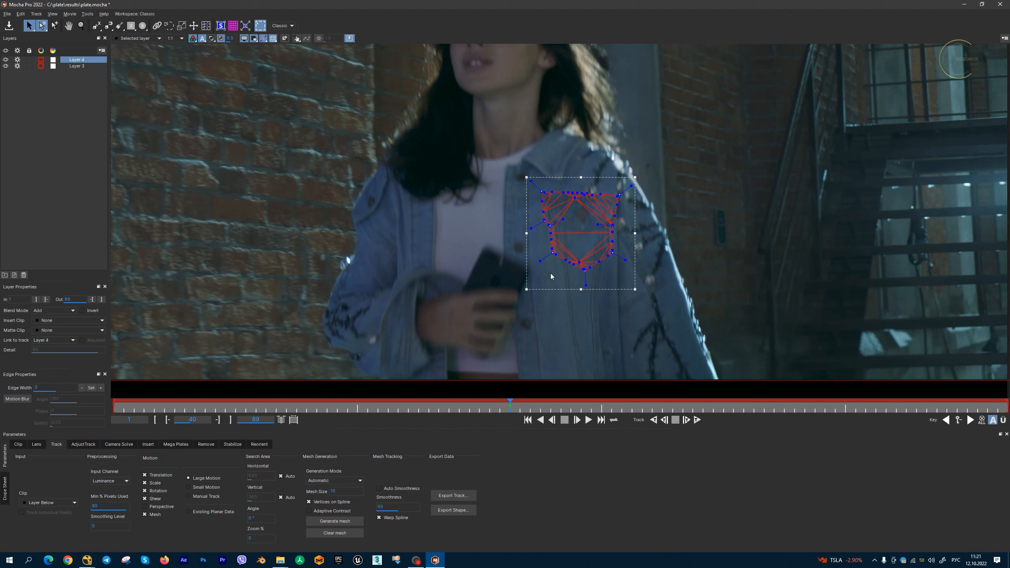
pyautogui.doubleClick(342, 492)
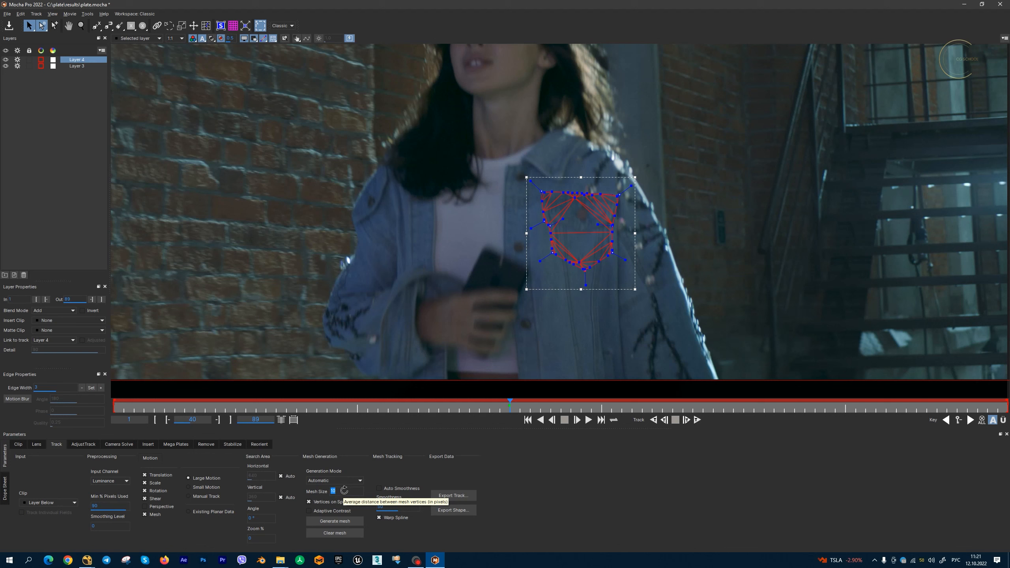
pyautogui.click(350, 522)
pyautogui.click(348, 480)
pyautogui.click(348, 494)
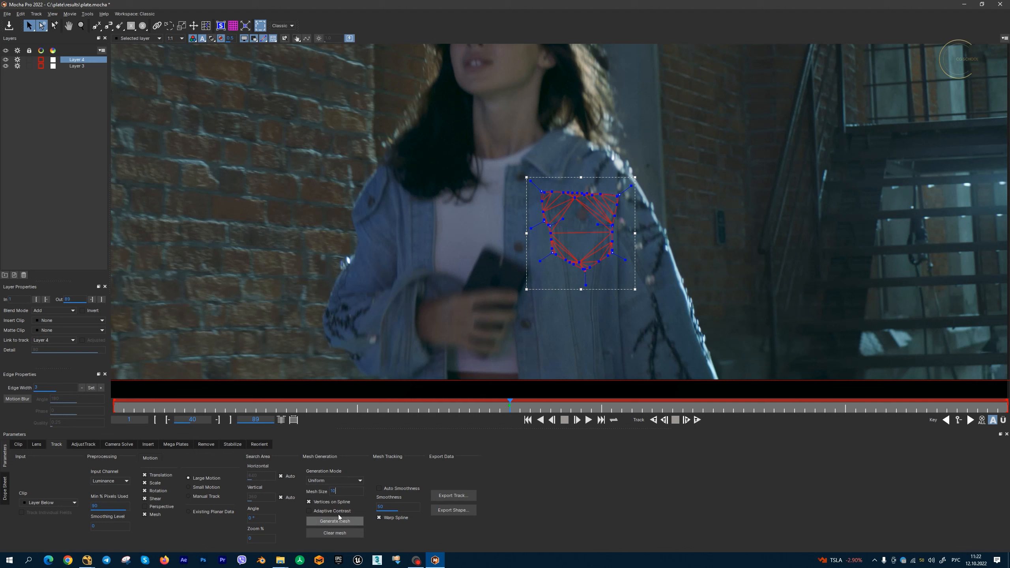
# Step: Generate a uniform mesh with mesh size 8 on the pocket layer and inspect its density up close
pyautogui.doubleClick(345, 491)
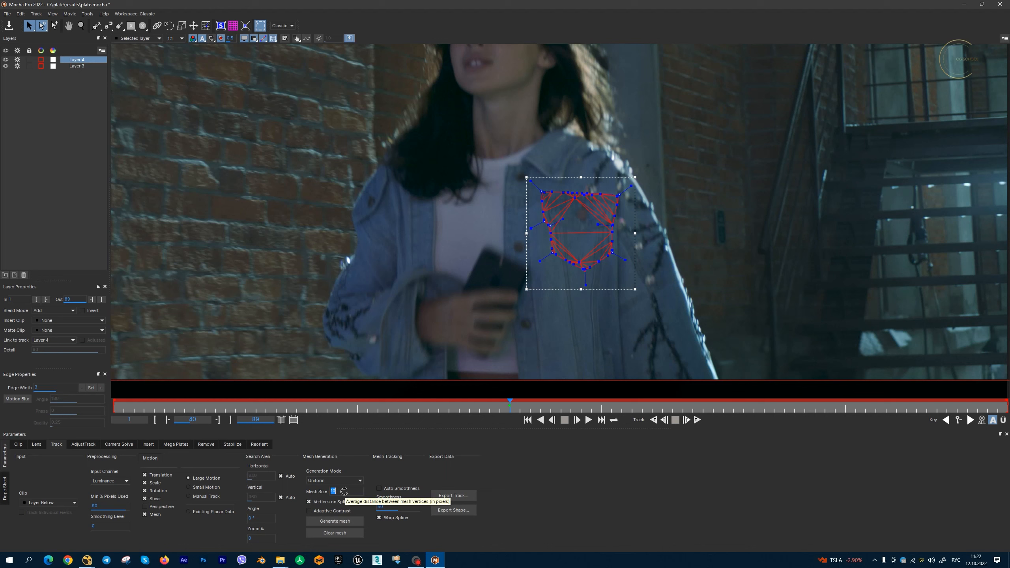
pyautogui.write('8')
pyautogui.press('Return')
pyautogui.click(347, 524)
pyautogui.press('z')
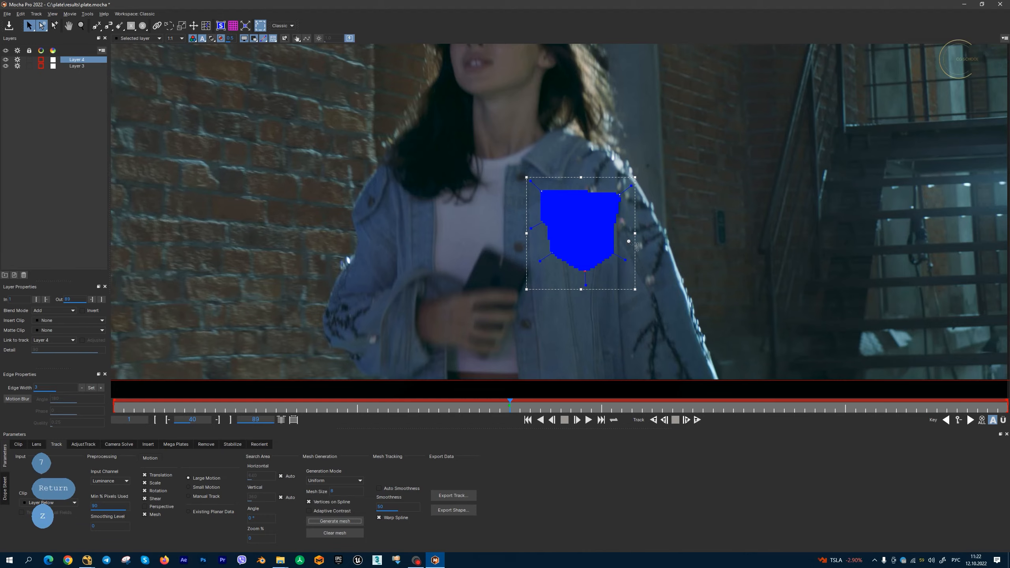
pyautogui.moveTo(635, 235); pyautogui.dragTo(672, 63)
pyautogui.moveTo(600, 221); pyautogui.dragTo(650, 290)
pyautogui.press('z')
# Step: Set the mesh size to 15 and regenerate the pocket layer's uniform mesh
pyautogui.click(339, 491)
pyautogui.write('15')
pyautogui.press('Return')
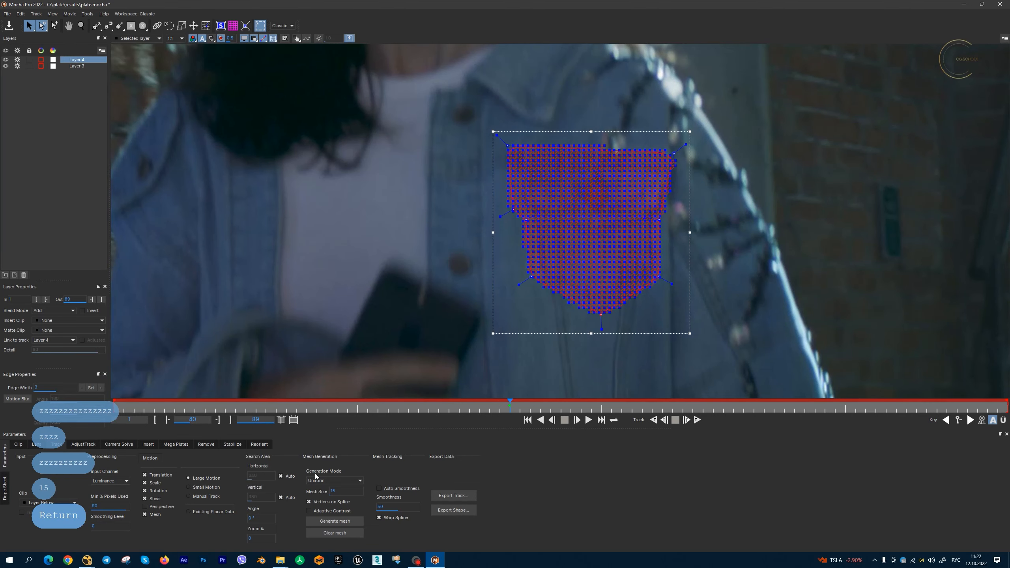
pyautogui.click(351, 521)
pyautogui.press('z')
pyautogui.moveTo(701, 312); pyautogui.dragTo(651, 308)
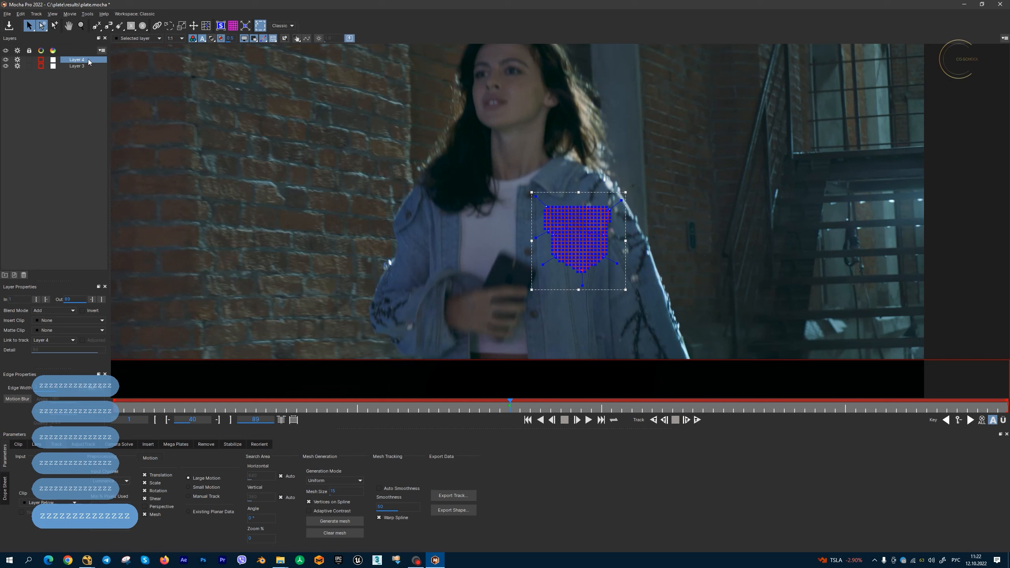
# Step: Rename the pocket layer, Layer 4, as main
pyautogui.doubleClick(77, 59)
pyautogui.hotkey('alt', 'shift')
pyautogui.write('main')
pyautogui.press('Return')
# Step: Place Layer 3 above the main layer, disable processing for Layer 3, and select the main layer
pyautogui.click(78, 62)
pyautogui.click(17, 60)
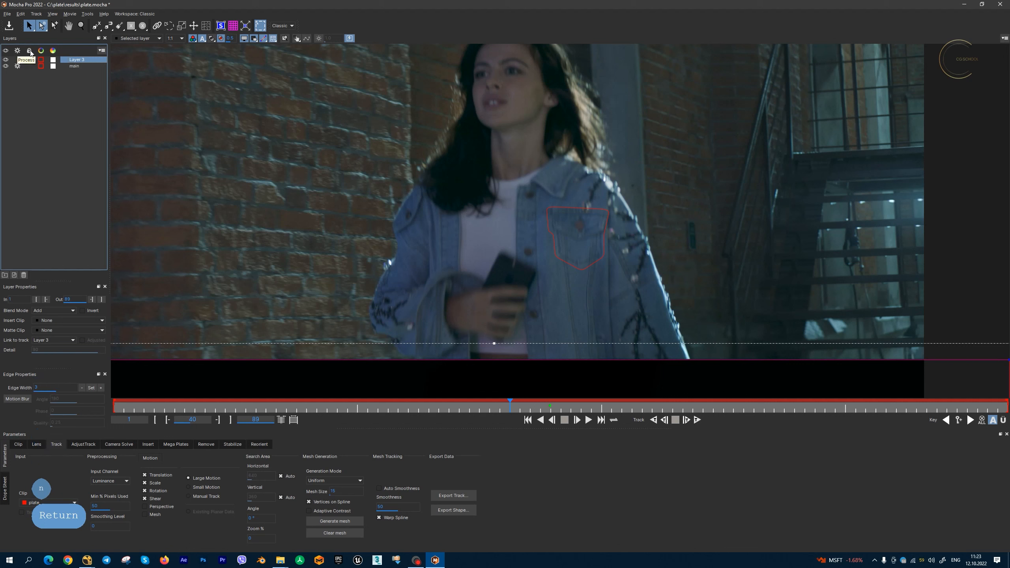
pyautogui.click(78, 67)
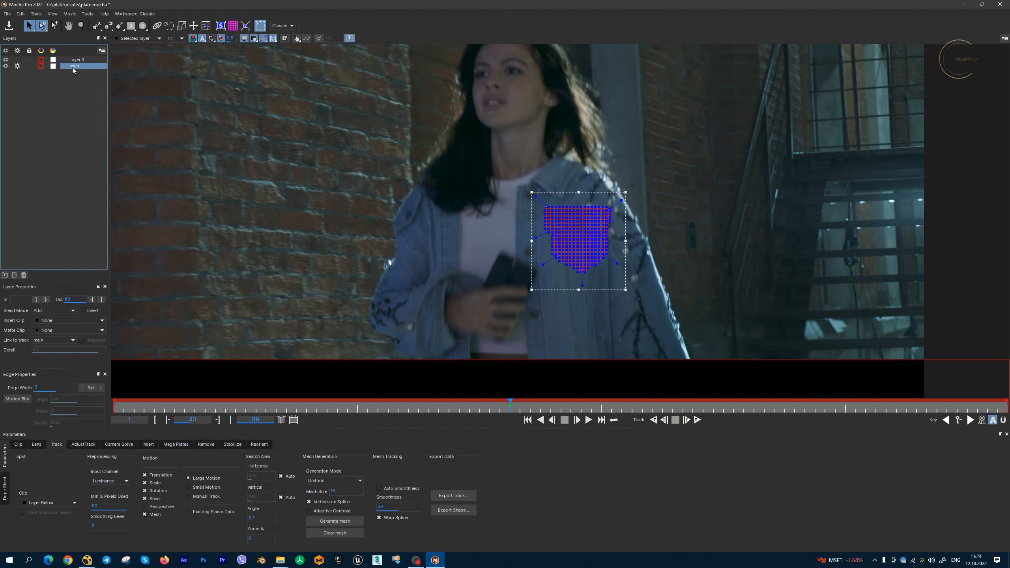
# Step: Set the minimum percentage of pixels used to 50 for tracking the main layer
pyautogui.moveTo(487, 275); pyautogui.dragTo(512, 260)
pyautogui.press('z')
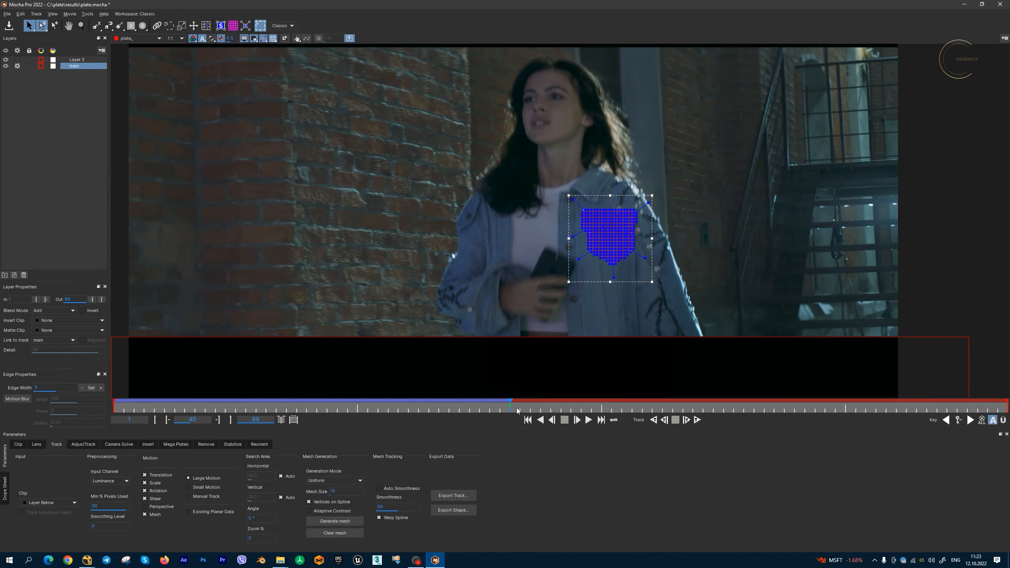
pyautogui.doubleClick(115, 505)
pyautogui.press('Return')
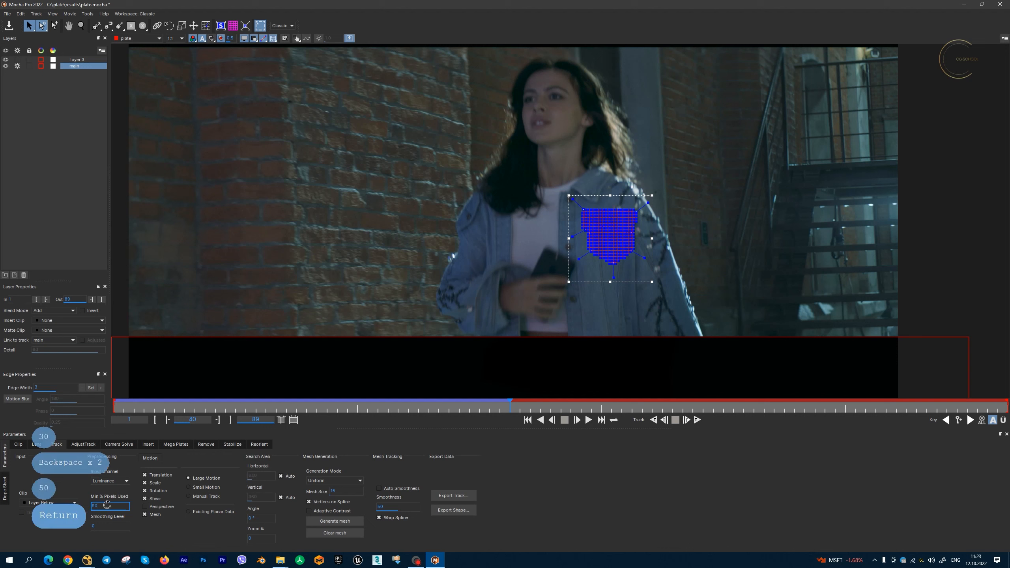
pyautogui.write('50')
pyautogui.press('Return')
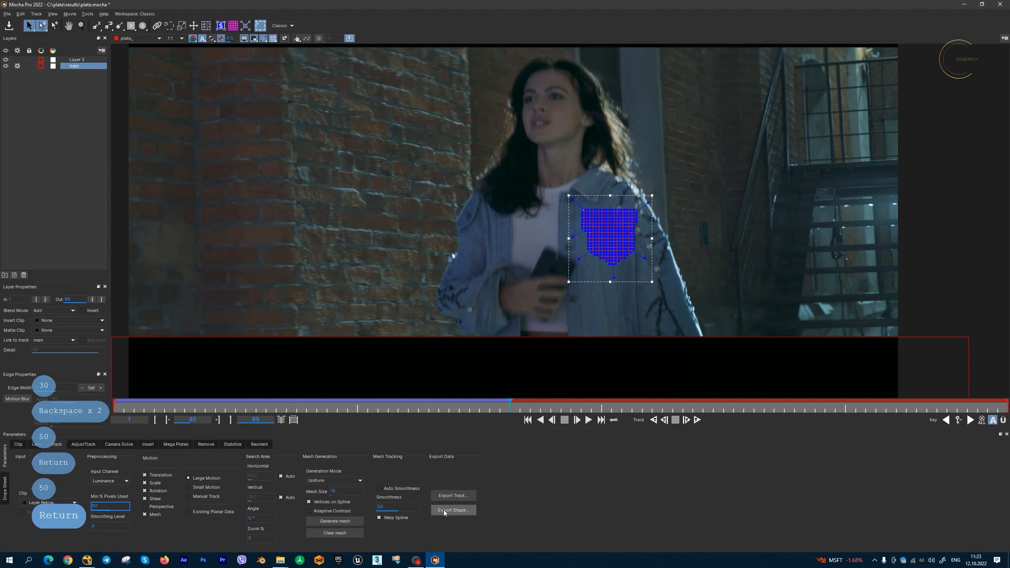
# Step: Track the main layer forward from frame 40 and toggle its visibility to check where the tracking stopped
pyautogui.click(698, 419)
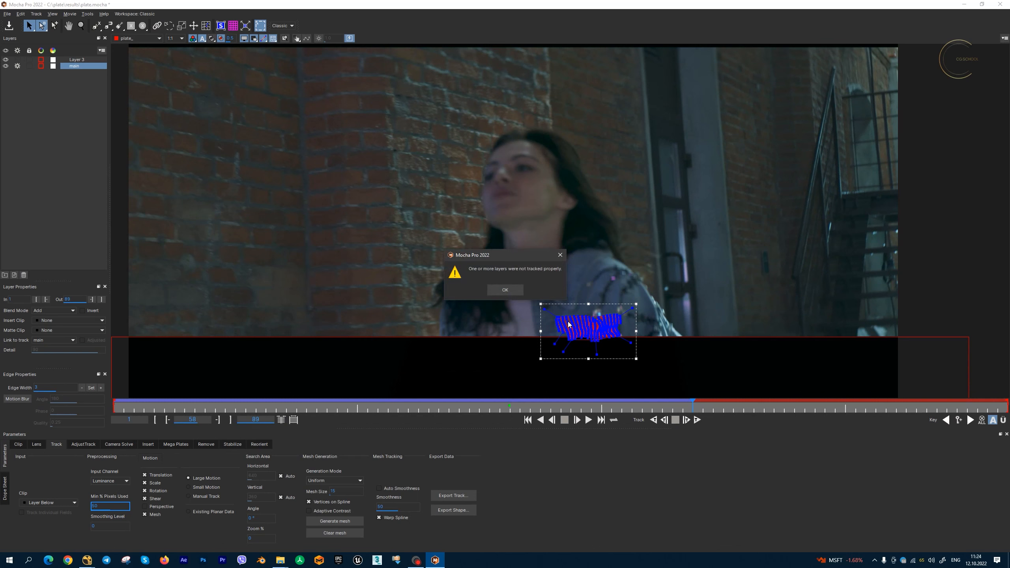
pyautogui.click(516, 289)
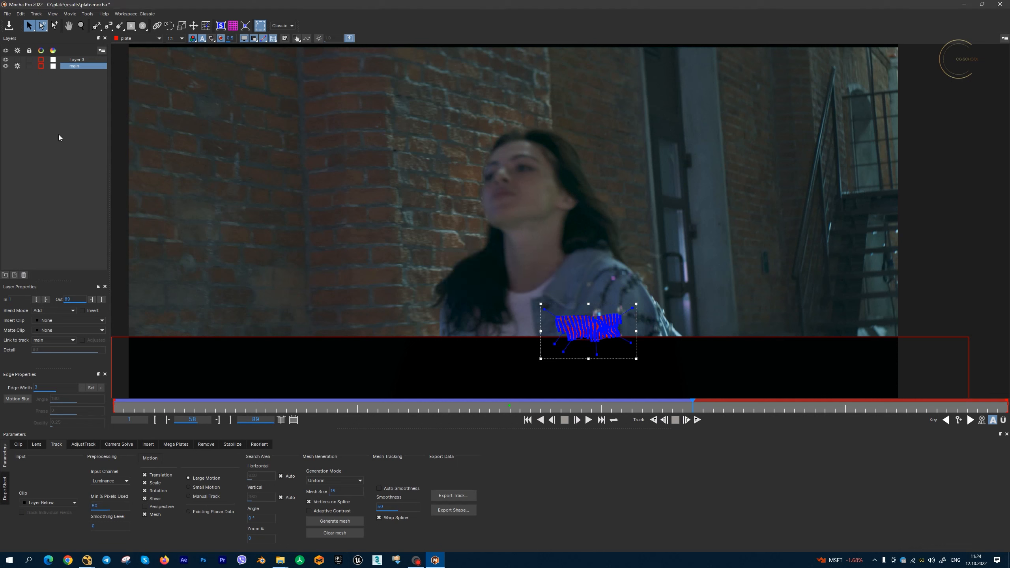
pyautogui.click(10, 67)
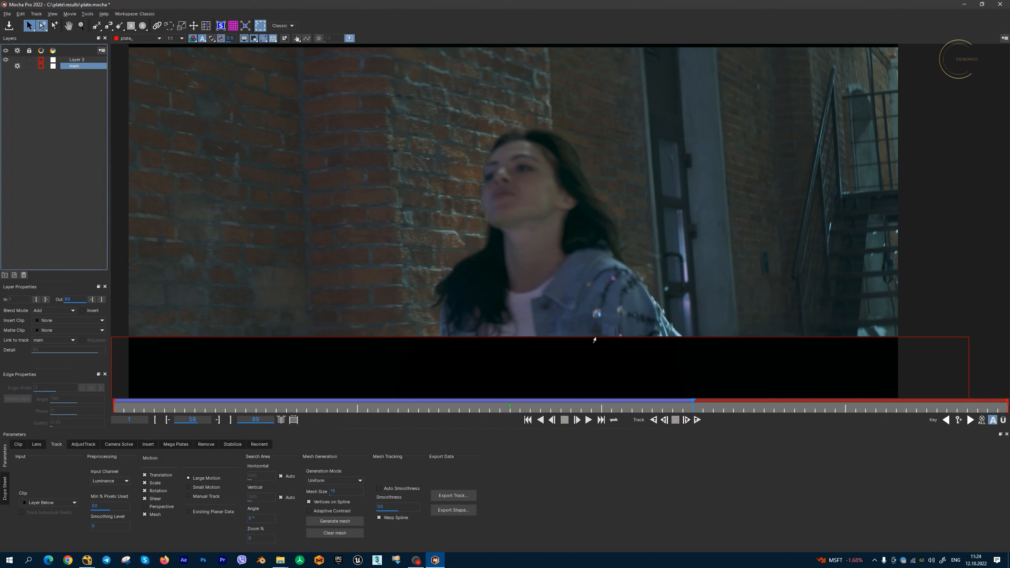
pyautogui.click(6, 65)
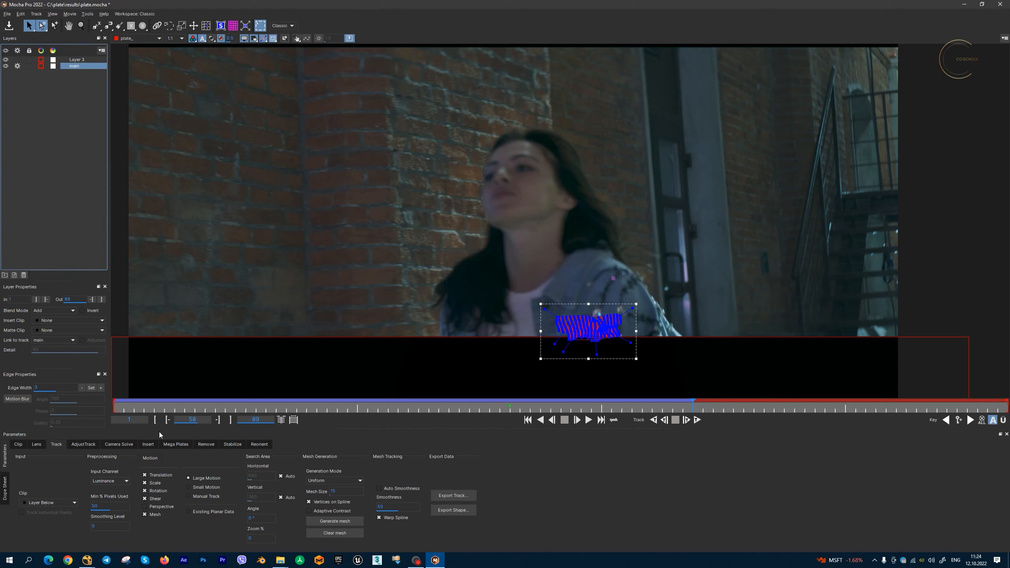
# Step: Return to frame 40 and set the minimum percentage of pixels used to 90 for the main layer
pyautogui.click(510, 408)
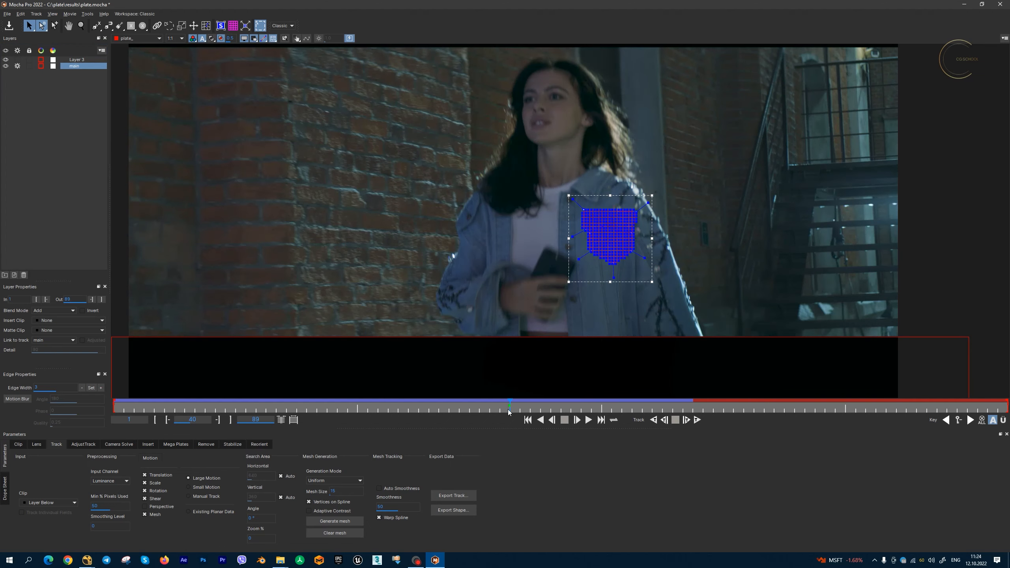
pyautogui.doubleClick(100, 505)
pyautogui.write('90')
pyautogui.press('Return')
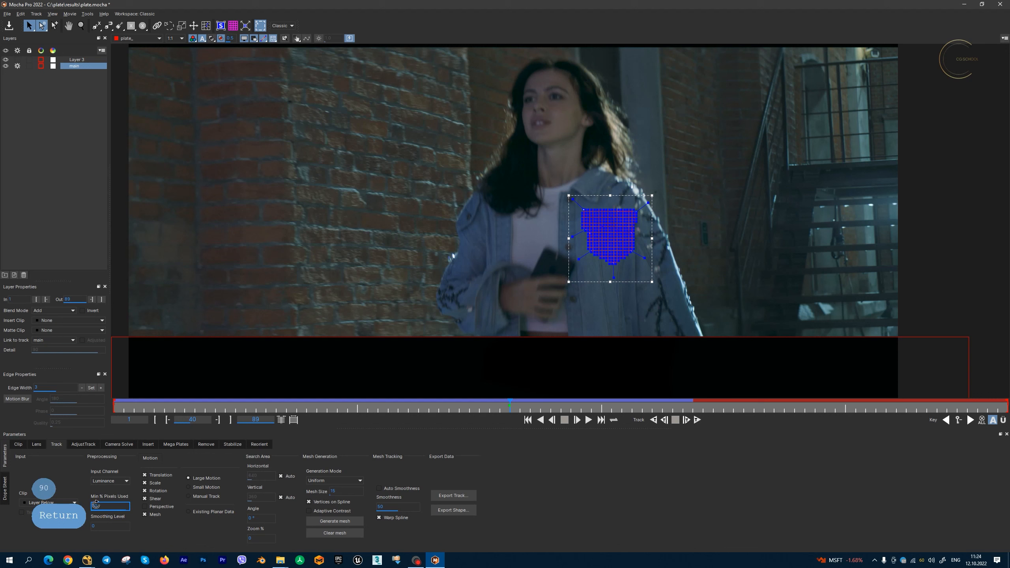
pyautogui.press('Return')
# Step: Set the smoothing level to 3 and track the main layer forward from frame 40
pyautogui.click(109, 526)
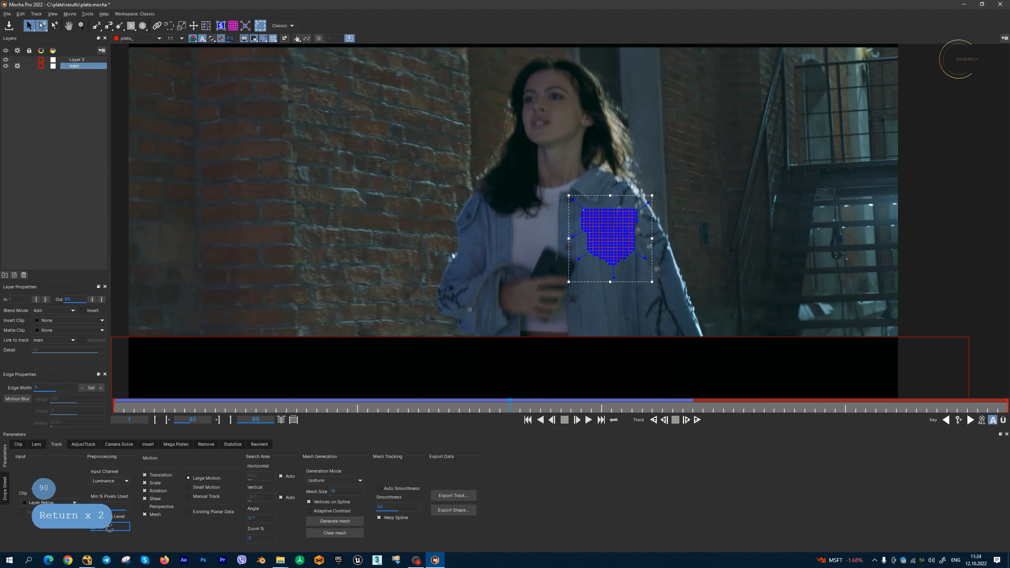
pyautogui.write('3')
pyautogui.press('Return')
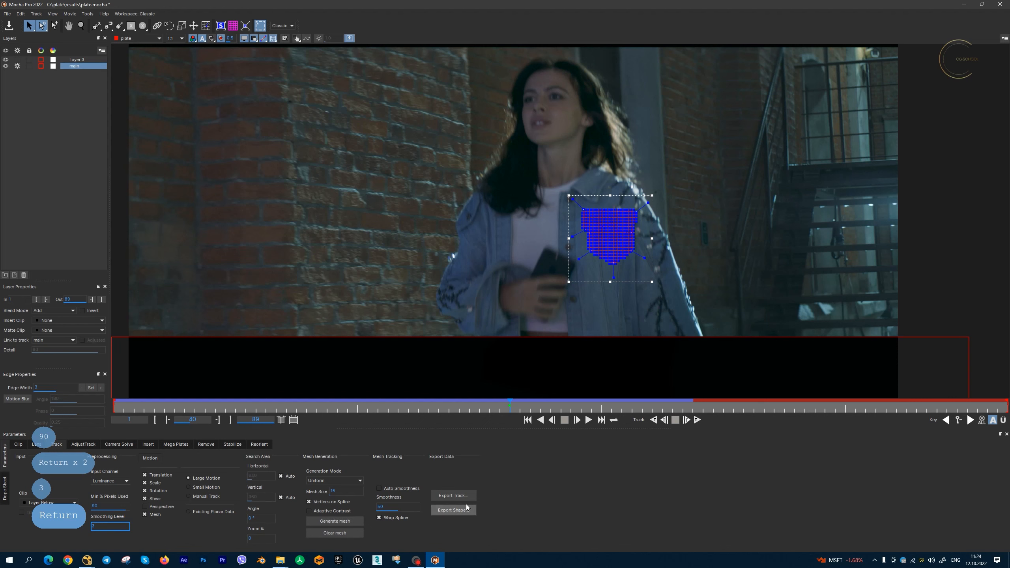
pyautogui.click(696, 420)
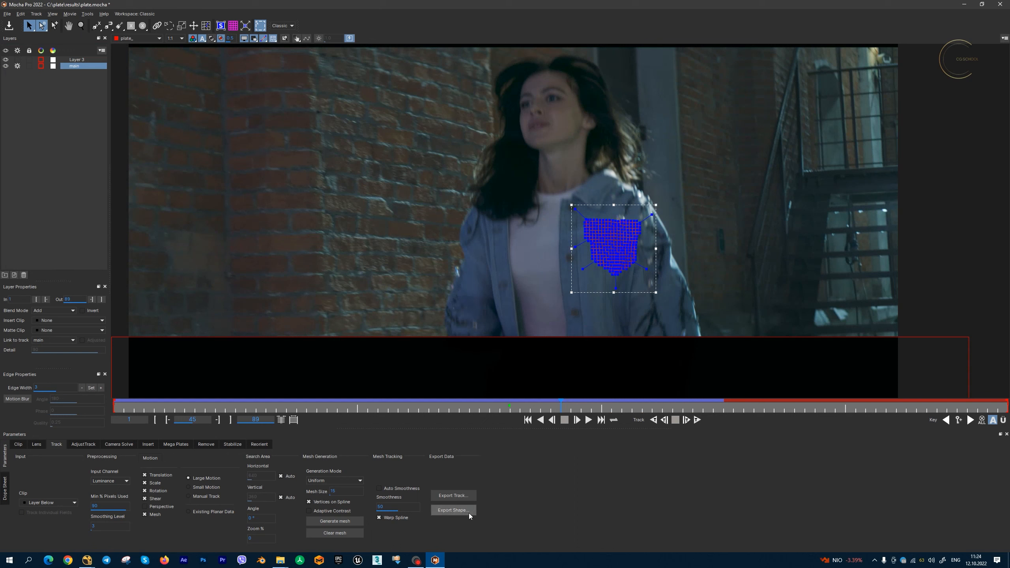
# Step: Copy the main layer's shape as Nuke Roto [Basic] data, paste it into the NukeX node graph, and delete the old Roto node
pyautogui.click(469, 514)
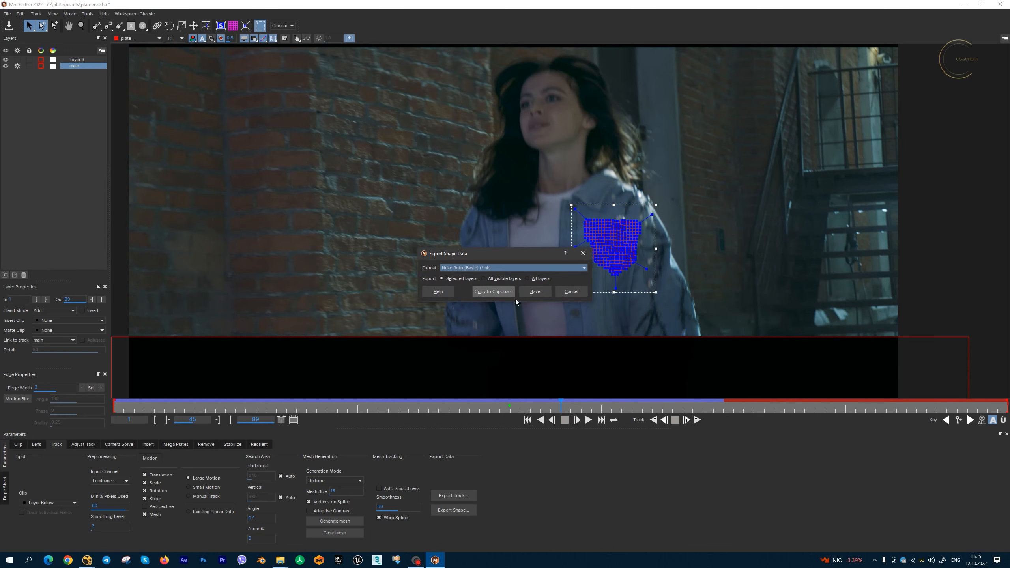
pyautogui.click(493, 291)
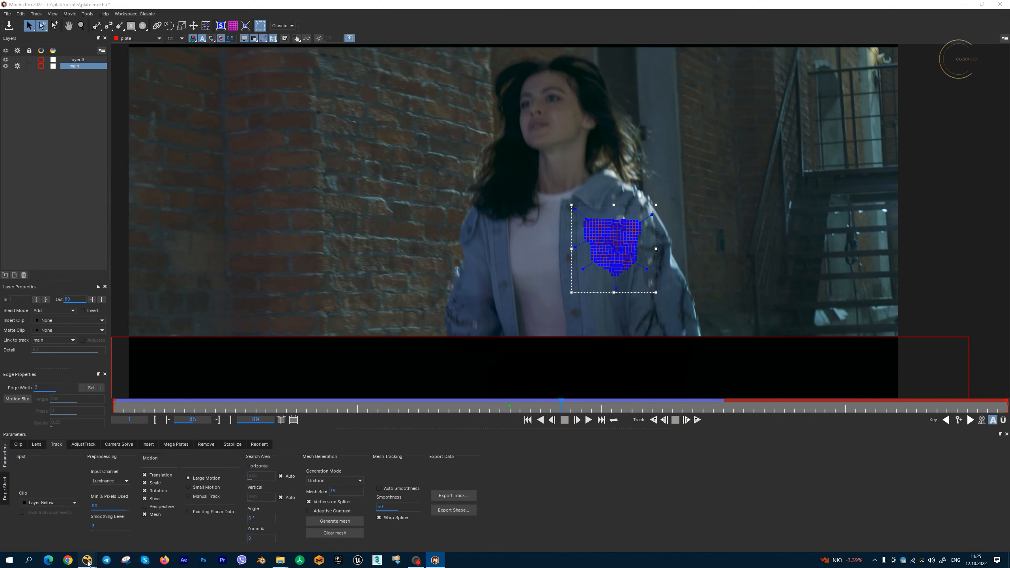
pyautogui.click(88, 560)
pyautogui.press('1')
pyautogui.scroll(-3, 545, 198)
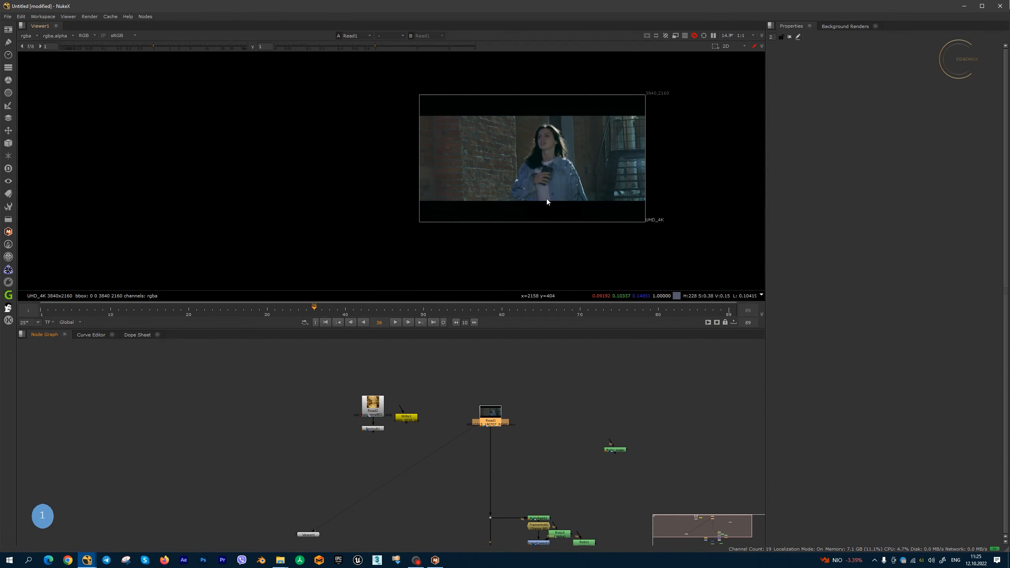
pyautogui.scroll(3, 545, 198)
pyautogui.click(541, 446)
pyautogui.hotkey('ctrl', 'v')
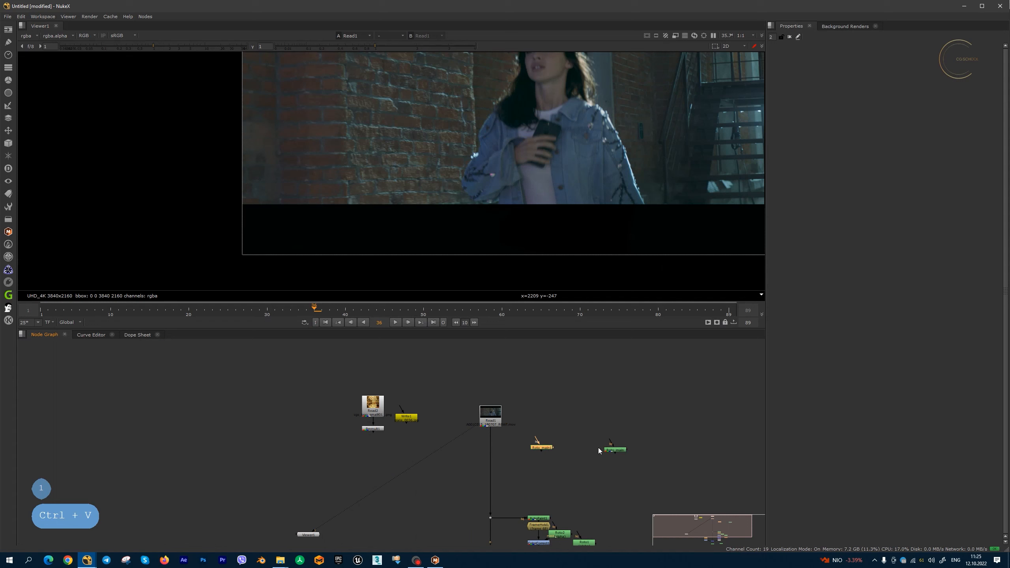
pyautogui.click(615, 449)
pyautogui.press('Delete')
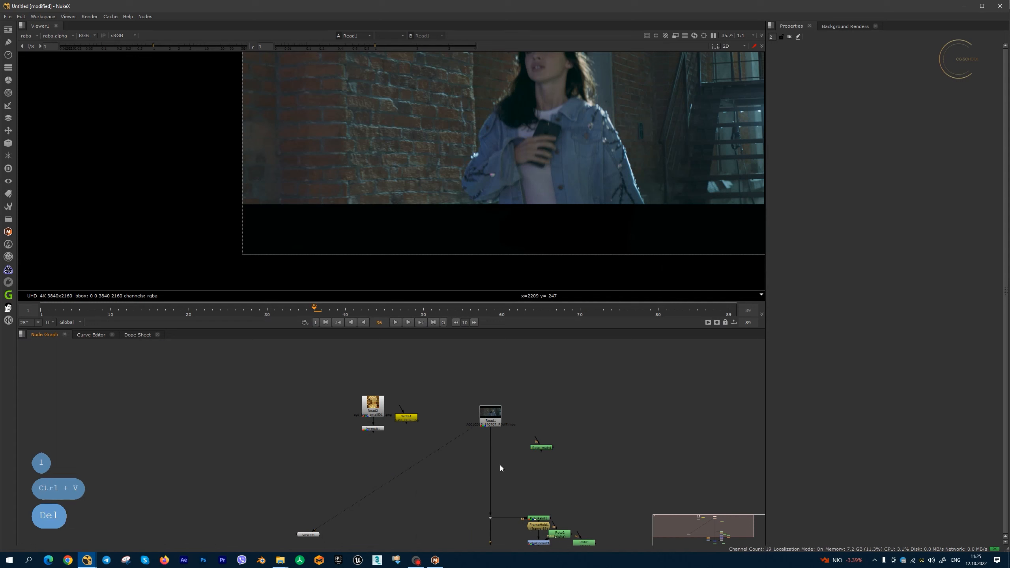
# Step: Add a ColorCorrect node below Read1, use Roto_main1 as its mask, and view the ColorCorrect output
pyautogui.press('c')
pyautogui.moveTo(502, 456); pyautogui.dragTo(547, 459)
pyautogui.doubleClick(546, 459)
pyautogui.scroll(6, 606, 150)
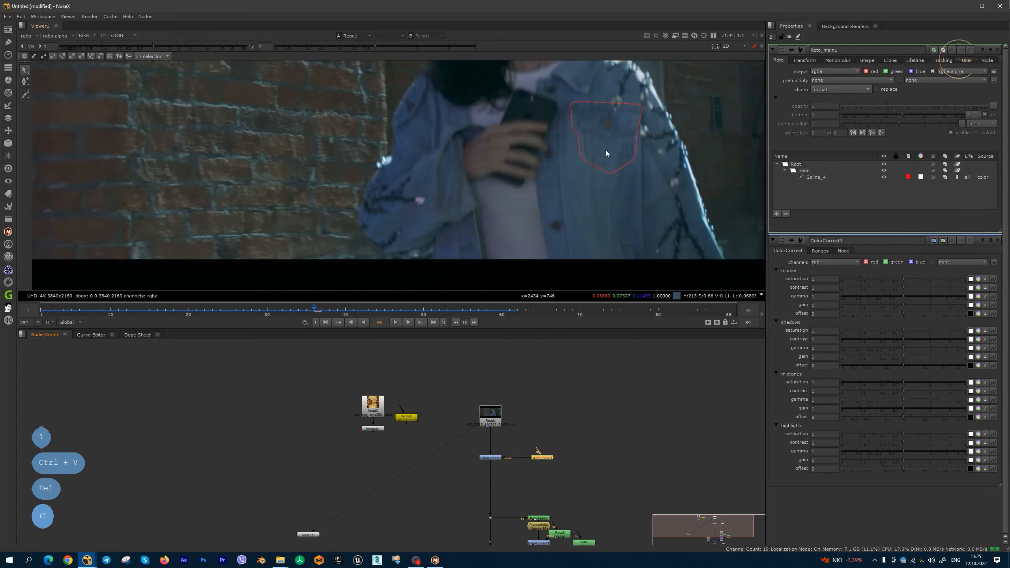
pyautogui.doubleClick(494, 459)
pyautogui.press('1')
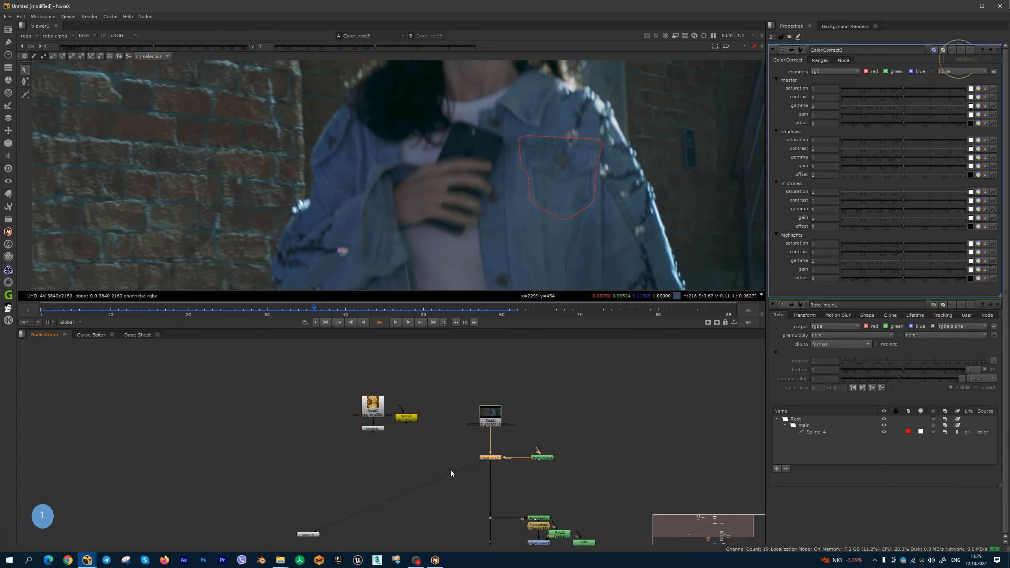
# Step: Switch to Mocha Pro, go to frame 40, and hide Layer 3 and the main layer
pyautogui.click(435, 560)
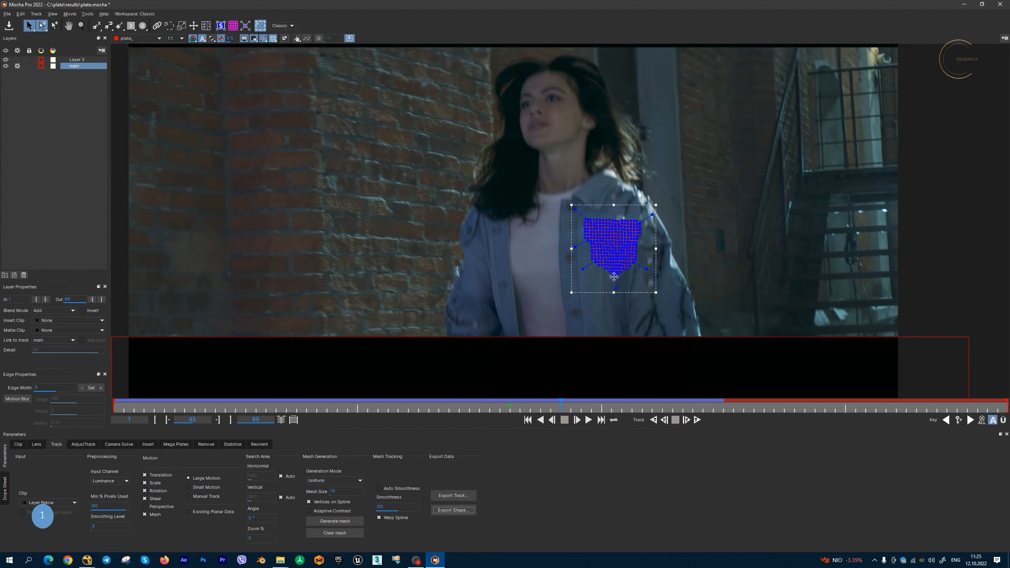
pyautogui.press('z')
pyautogui.moveTo(613, 277); pyautogui.dragTo(79, 150)
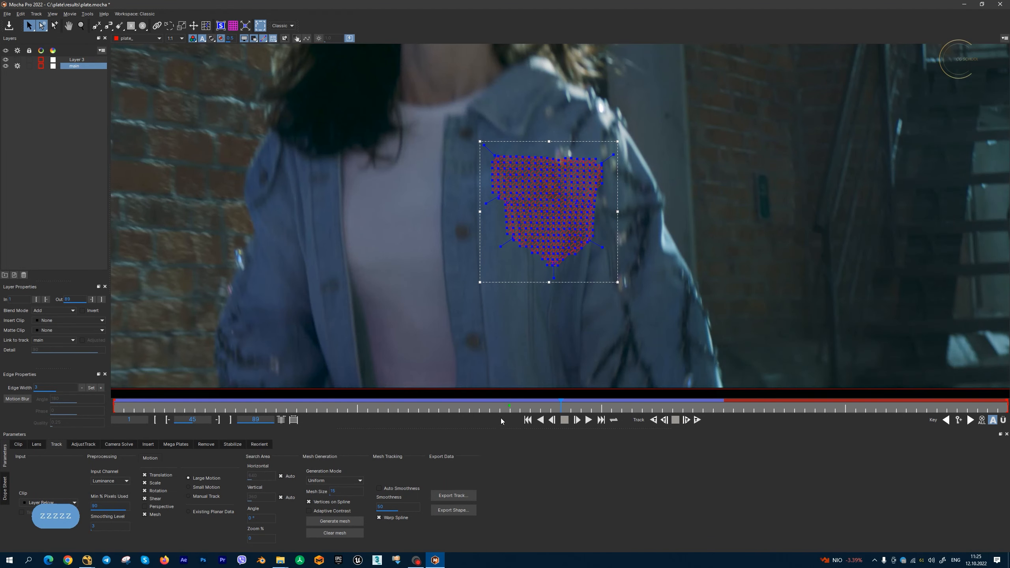
pyautogui.click(509, 411)
pyautogui.moveTo(6, 60); pyautogui.dragTo(7, 70)
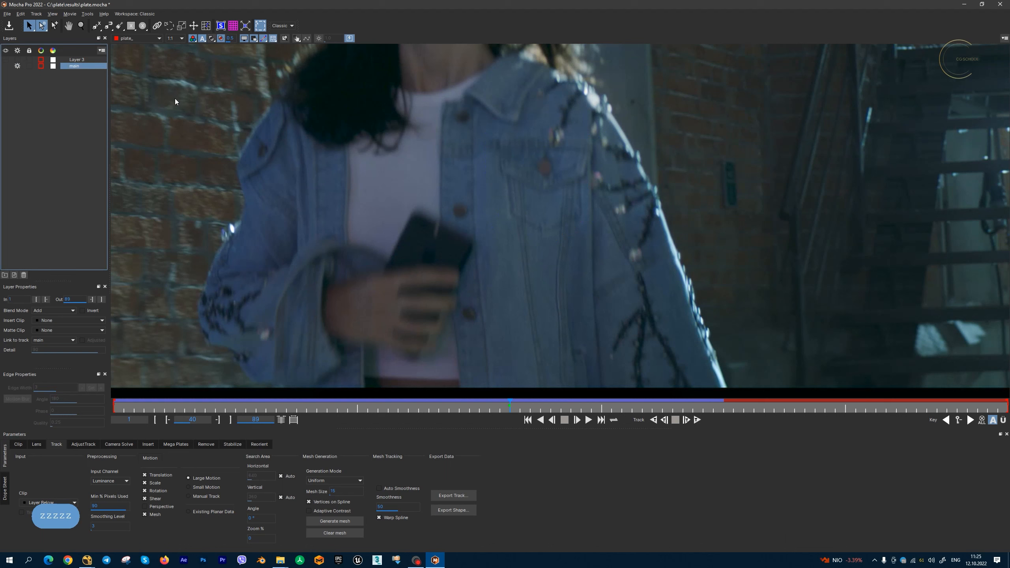
# Step: Draw an X-Spline on a new layer around the jacket pocket's outline at frame 40
pyautogui.click(96, 26)
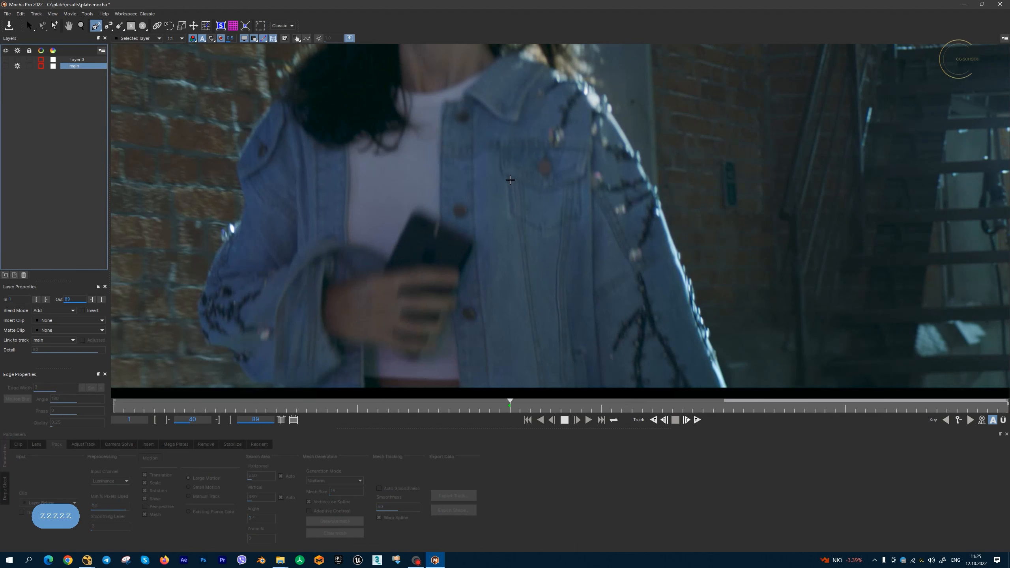
pyautogui.click(509, 181)
pyautogui.click(521, 220)
pyautogui.click(541, 231)
pyautogui.click(583, 212)
pyautogui.click(582, 180)
pyautogui.click(588, 154)
pyautogui.click(497, 146)
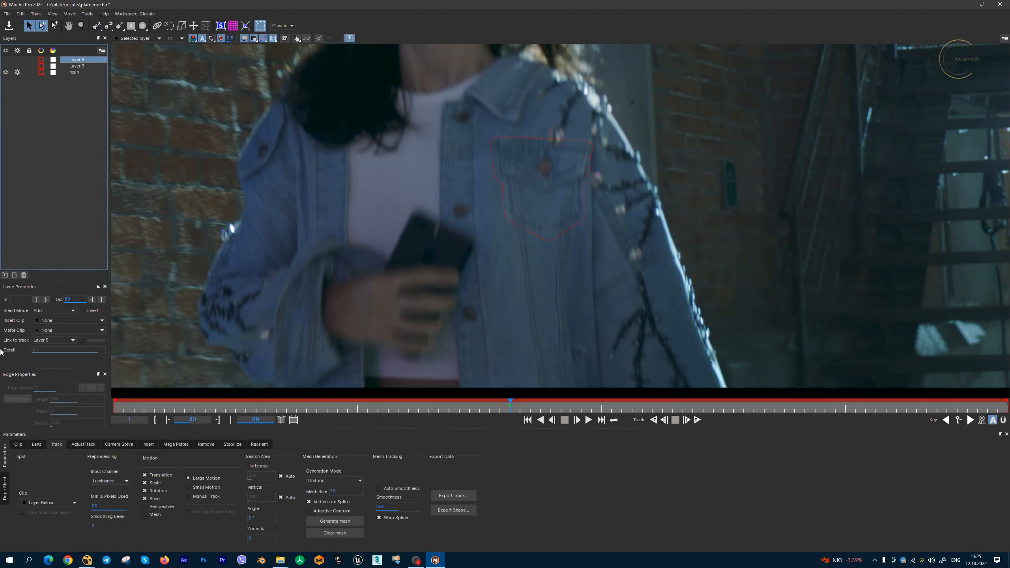
# Step: Link Layer 5 to the main track, make it visible, and scrub back to frame 1 to check the spline
pyautogui.click(61, 341)
pyautogui.click(50, 366)
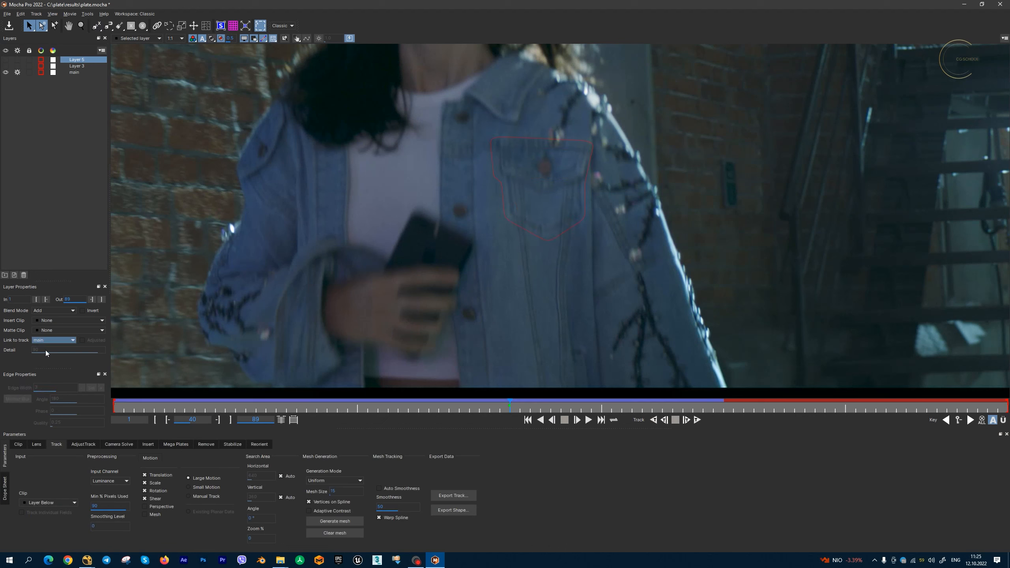
pyautogui.click(6, 59)
pyautogui.moveTo(621, 403); pyautogui.dragTo(107, 393)
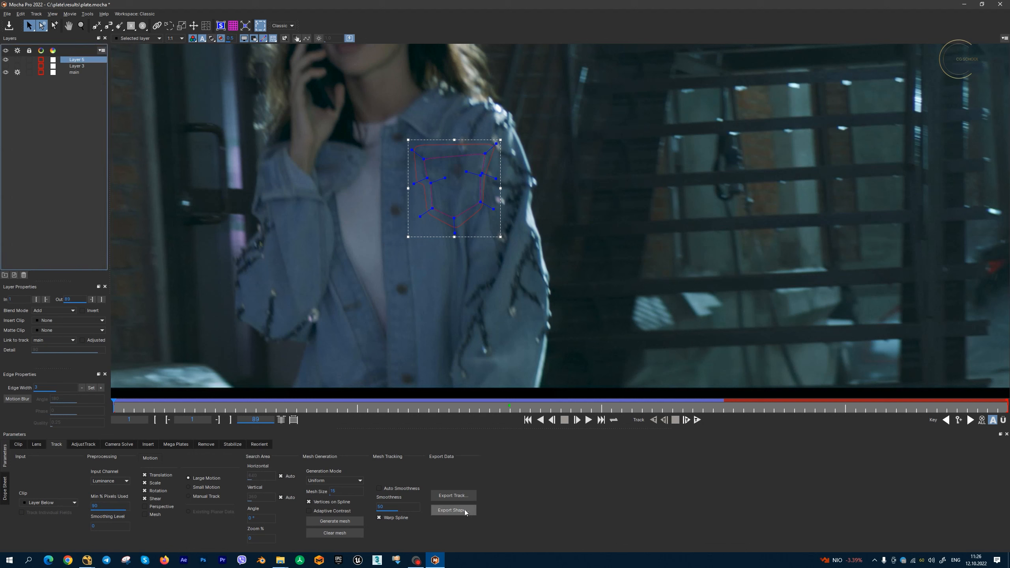
# Step: Copy Layer 5's shape data to the clipboard and paste it in NukeX as the new mask for the ColorCorrect node
pyautogui.click(453, 510)
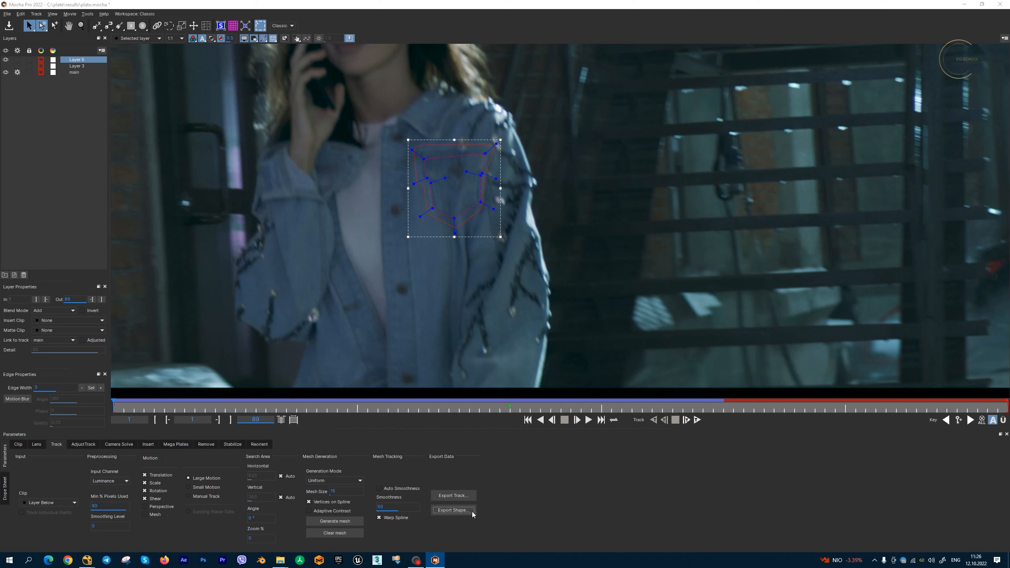
pyautogui.click(499, 293)
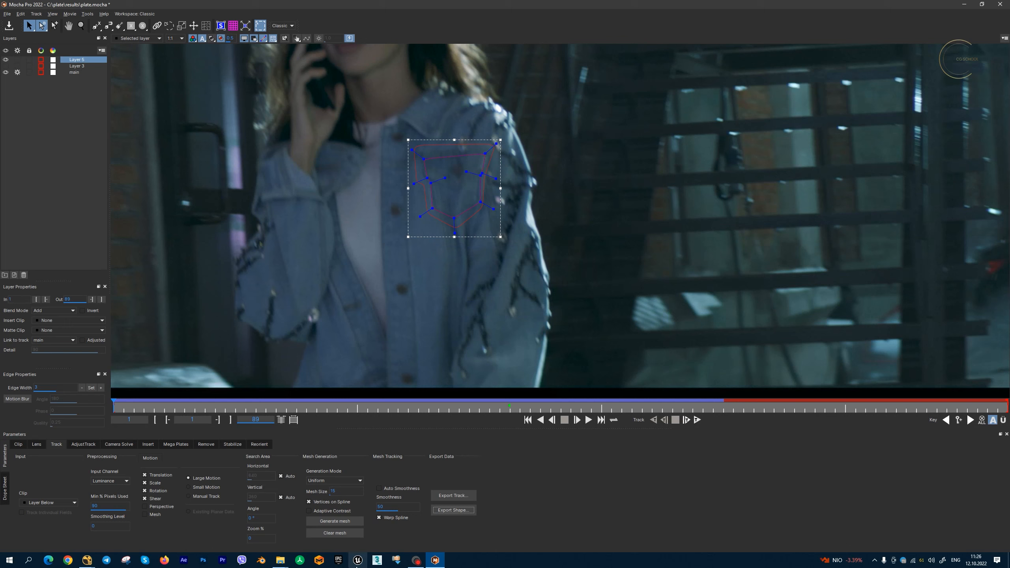
pyautogui.click(86, 560)
pyautogui.click(122, 540)
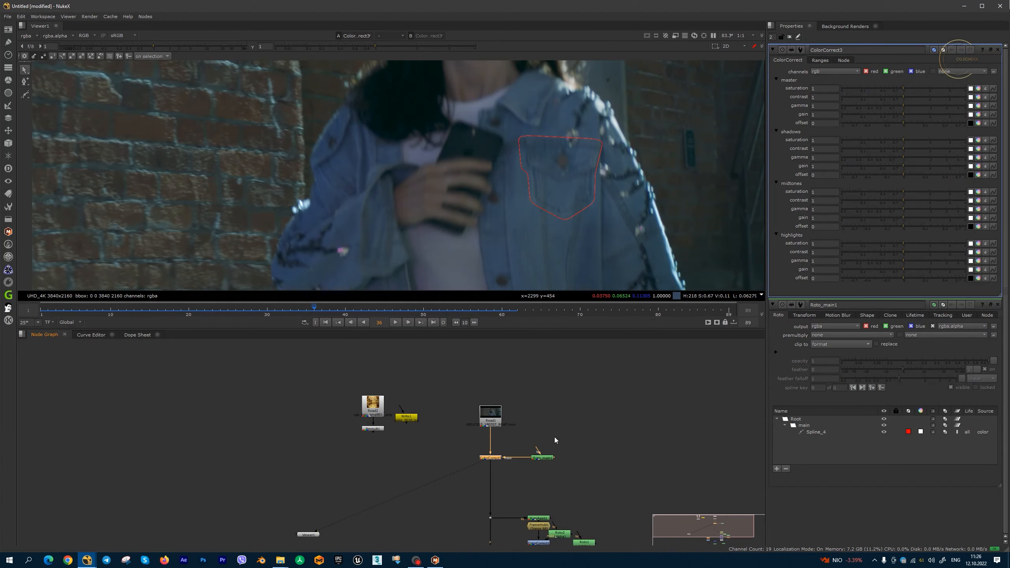
pyautogui.hotkey('ctrl', 'v')
pyautogui.moveTo(526, 458); pyautogui.dragTo(550, 434)
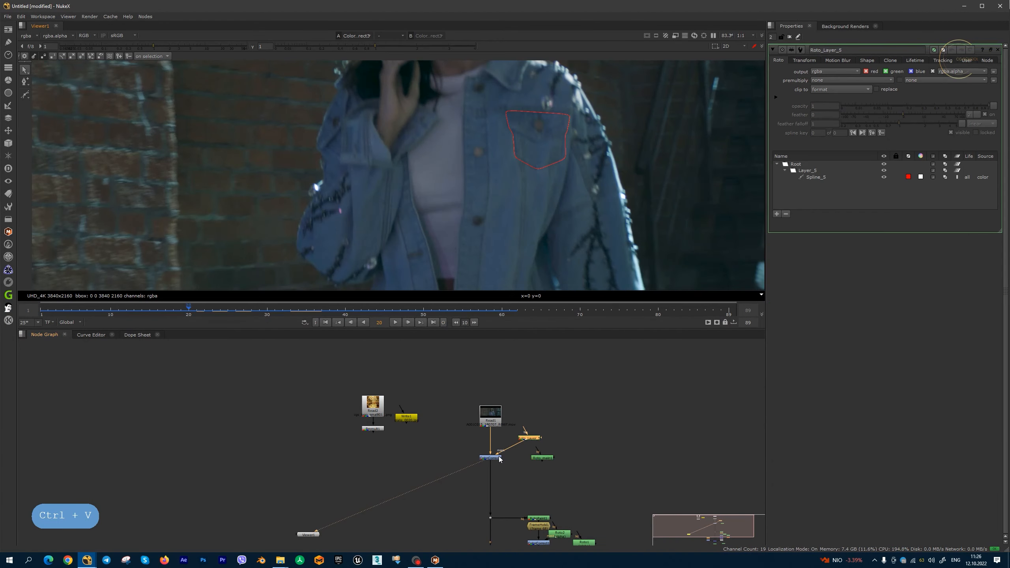
# Step: Tint the masked pocket blue with the ColorCorrect node's master gain, with the Roto properties closed
pyautogui.doubleClick(490, 457)
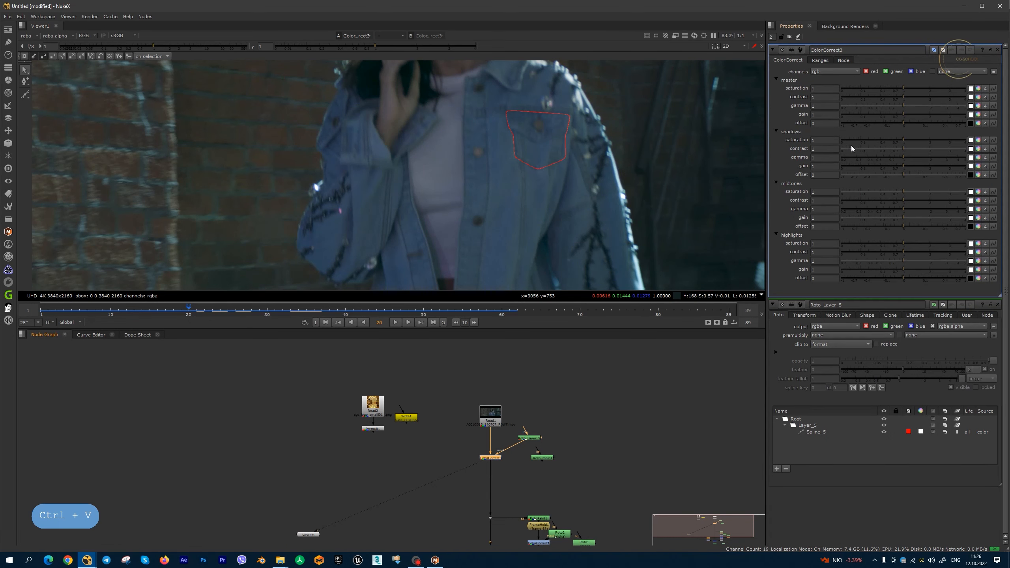
pyautogui.click(997, 304)
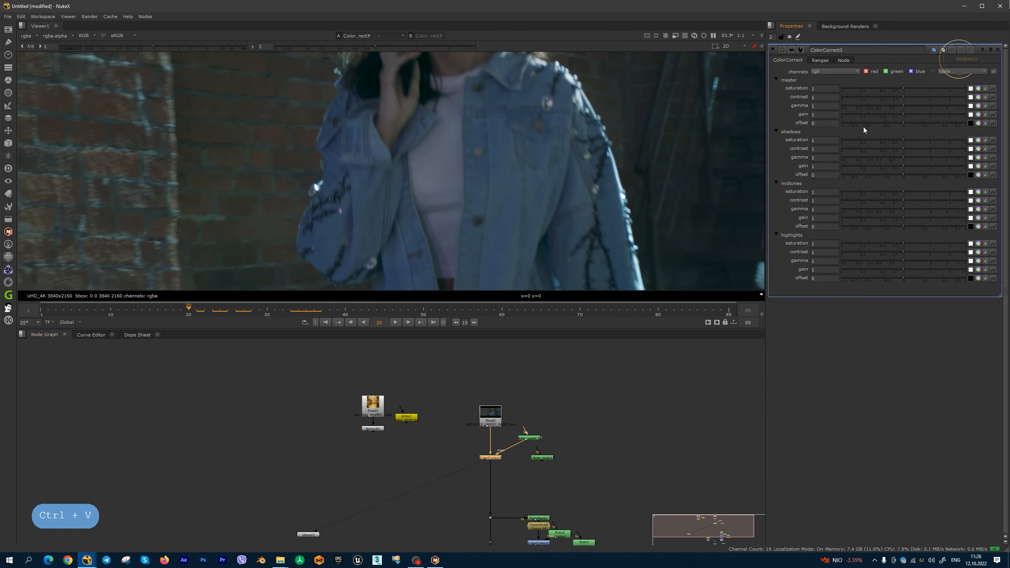
pyautogui.keyDown('ctrl'); pyautogui.click(977, 114); pyautogui.keyUp('ctrl')
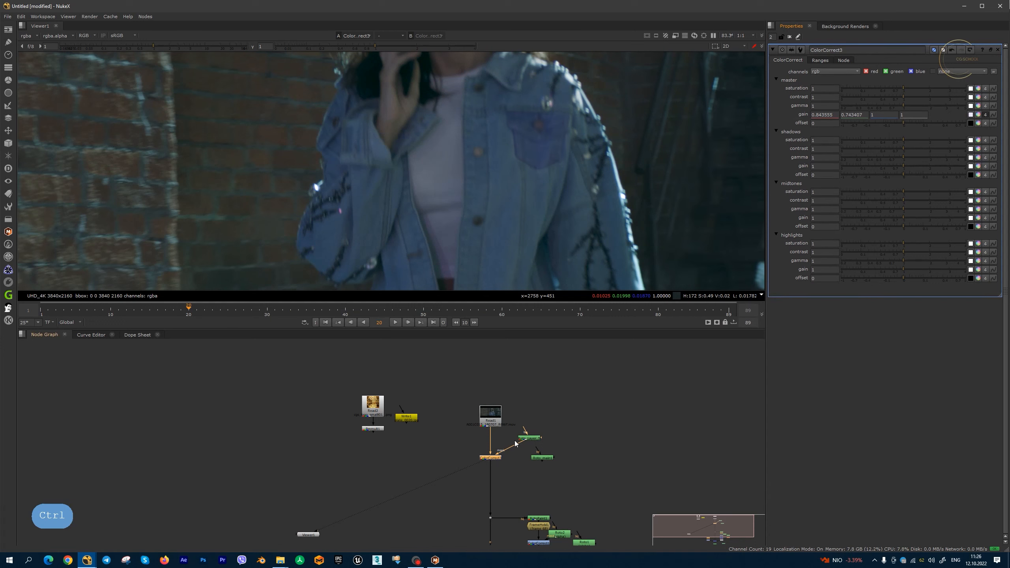
# Step: Insert a Blur node after Roto_Layer_5 and set its size to about 12.4
pyautogui.scroll(3, 515, 441)
pyautogui.moveTo(566, 469); pyautogui.dragTo(593, 469)
pyautogui.click(545, 435)
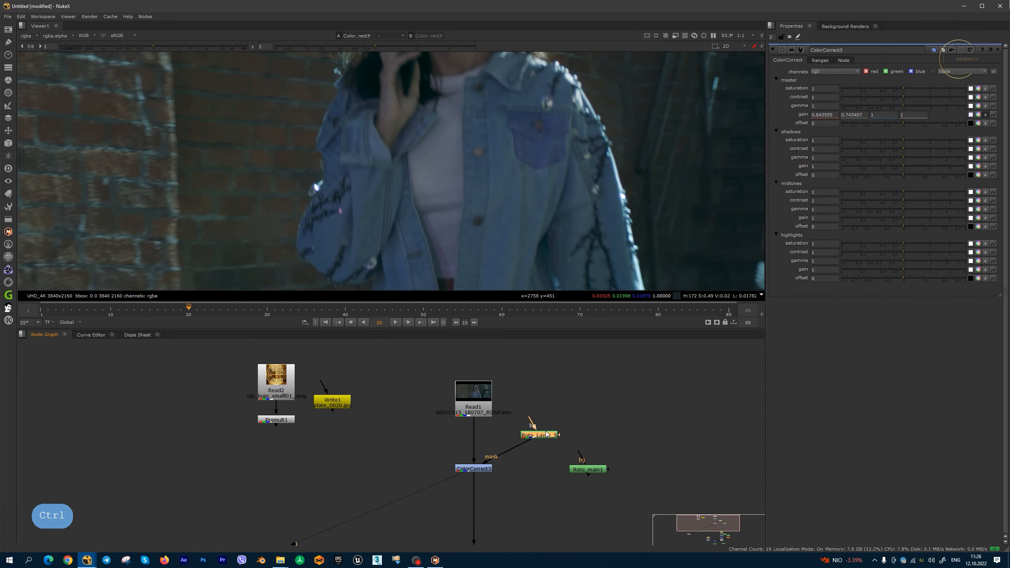
pyautogui.press('b')
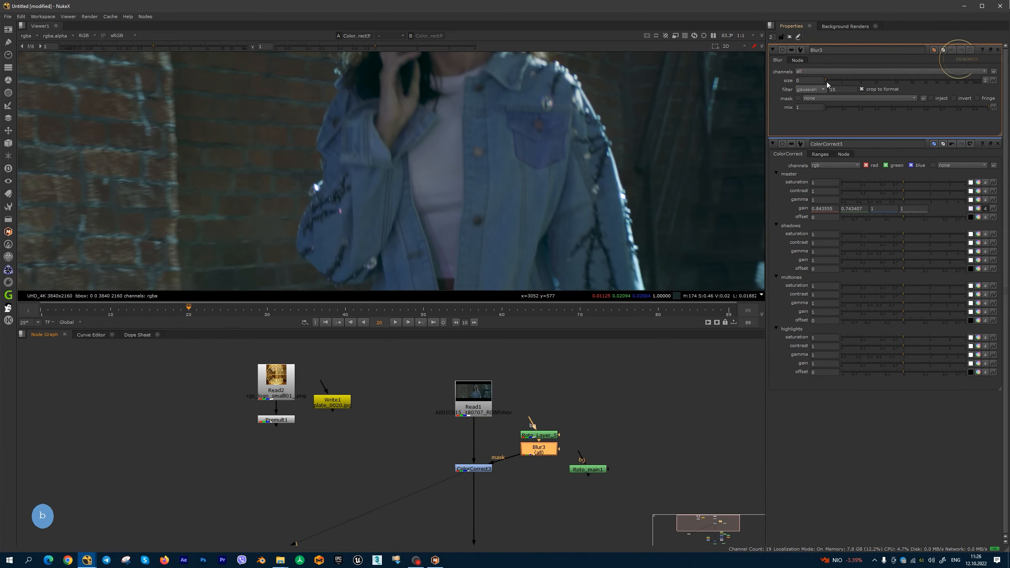
pyautogui.moveTo(827, 81); pyautogui.dragTo(863, 81)
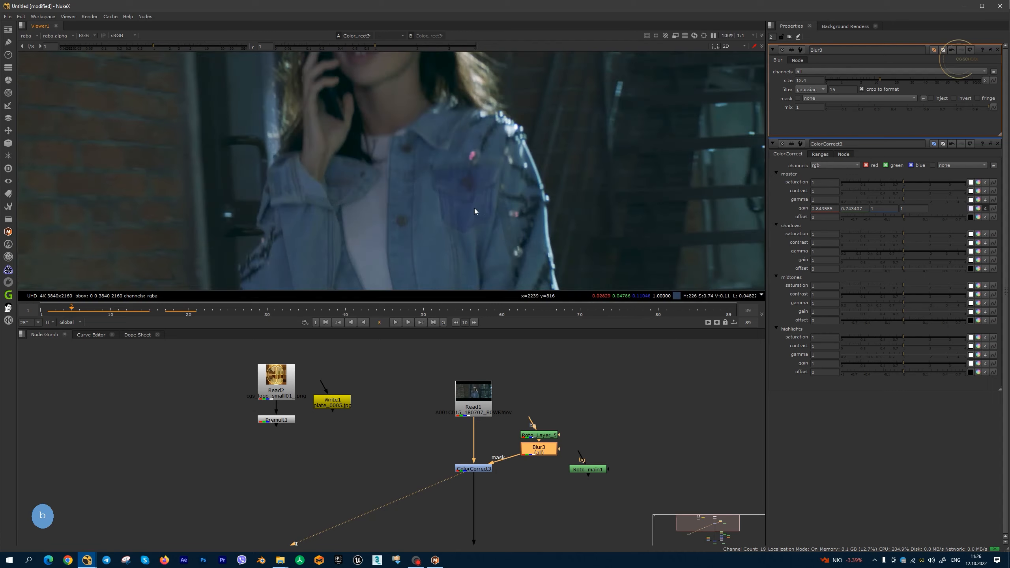
# Step: Scrub from frame 5 to frame 23 to check how the tinted pocket follows the jacket
pyautogui.scroll(1, 474, 223)
pyautogui.scroll(-1, 475, 222)
pyautogui.moveTo(73, 312); pyautogui.dragTo(219, 313)
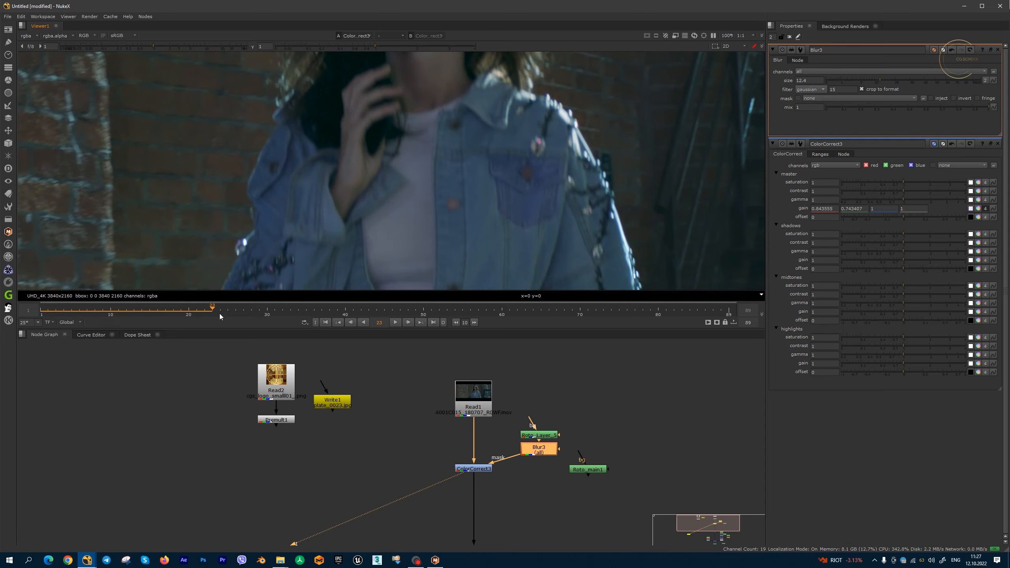
# Step: Switch to Mocha Pro and export the main layer's tracking as Alembic Mesh Data to plate.abc on drive C
pyautogui.click(435, 560)
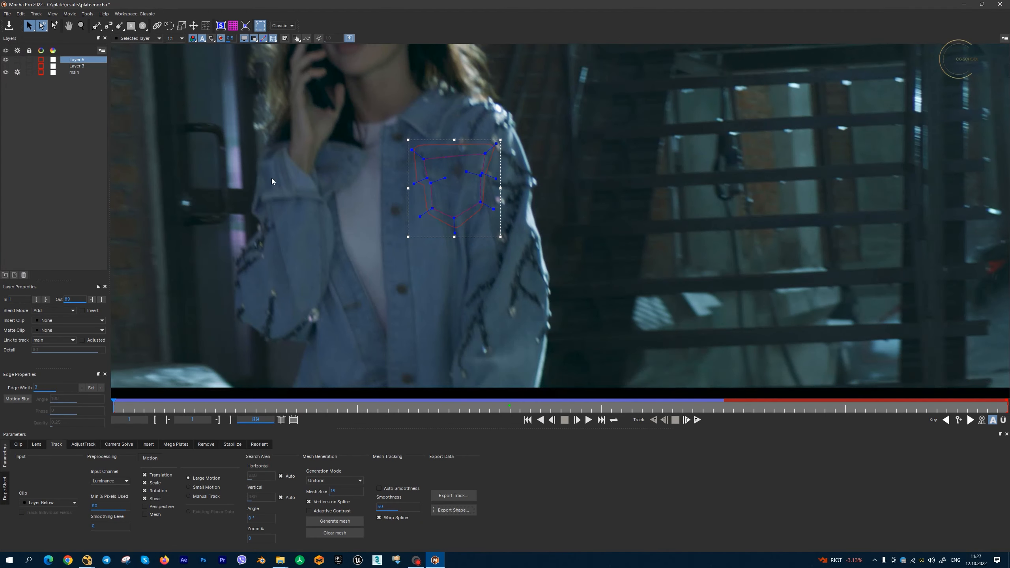
pyautogui.click(78, 73)
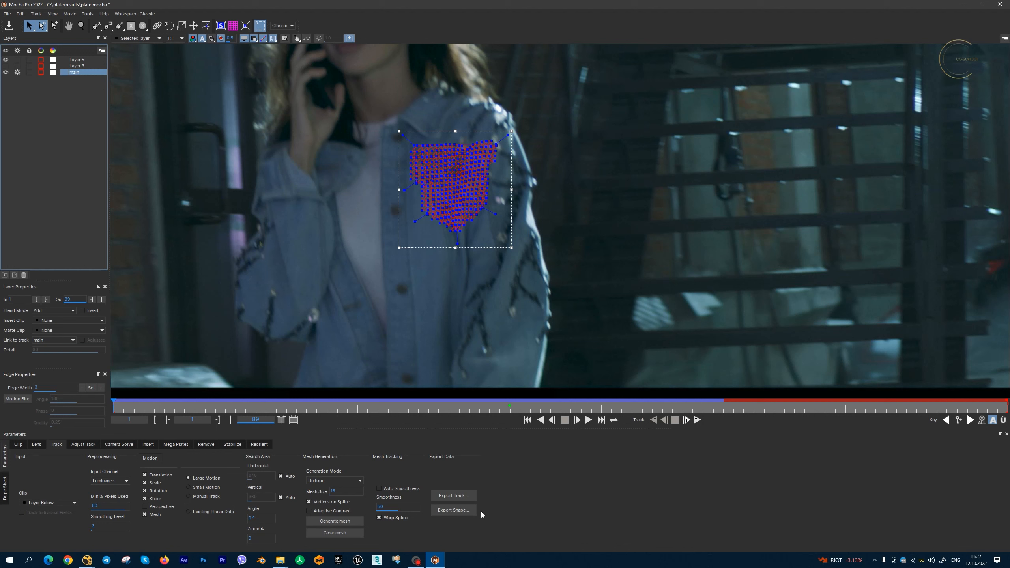
pyautogui.click(470, 497)
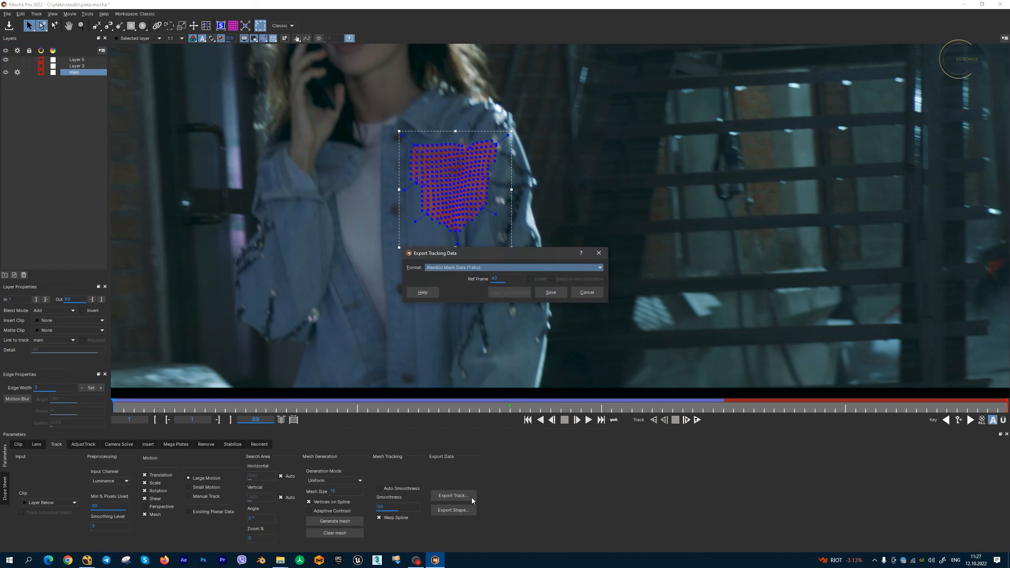
pyautogui.click(537, 269)
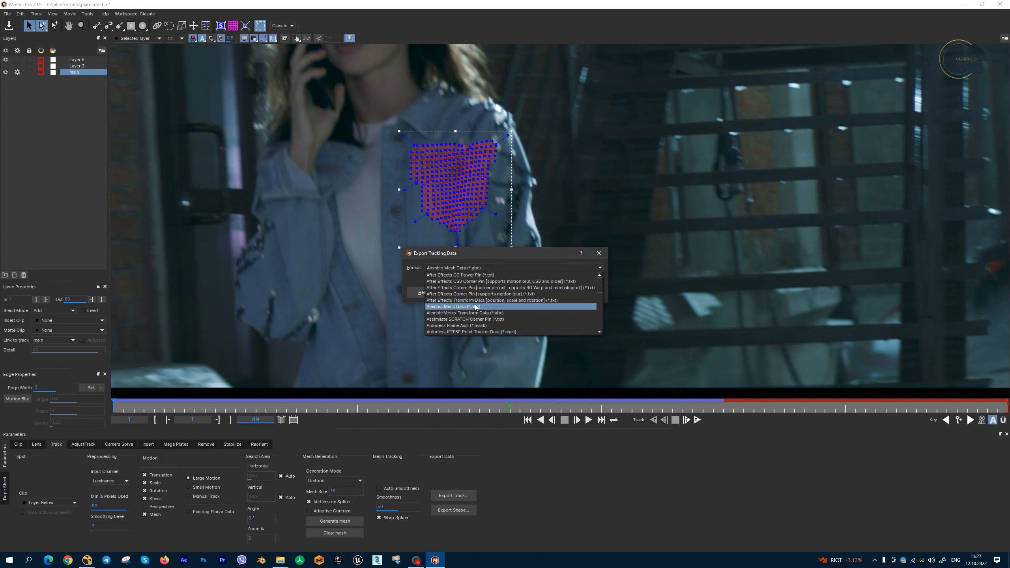
pyautogui.click(422, 286)
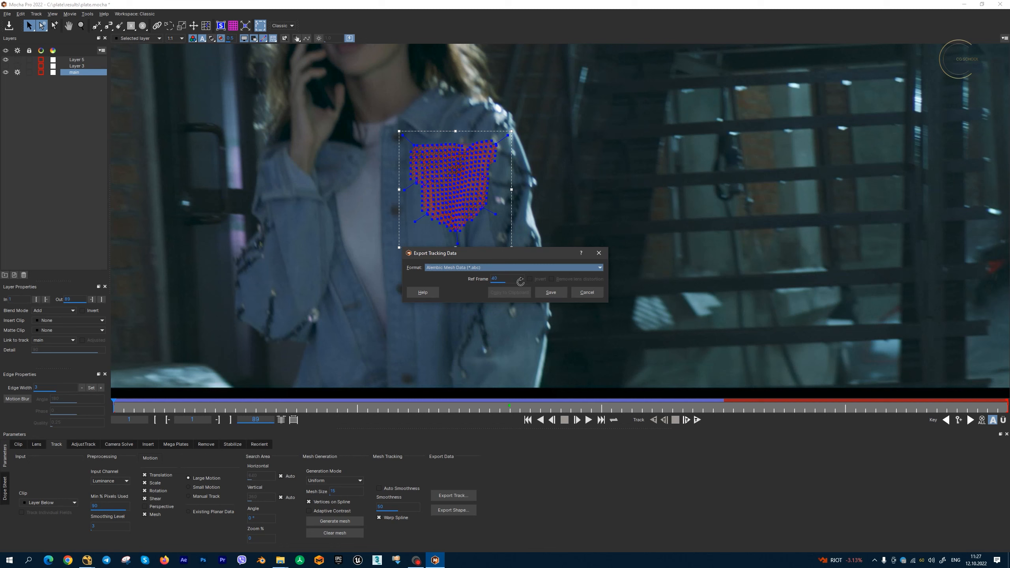
pyautogui.click(557, 293)
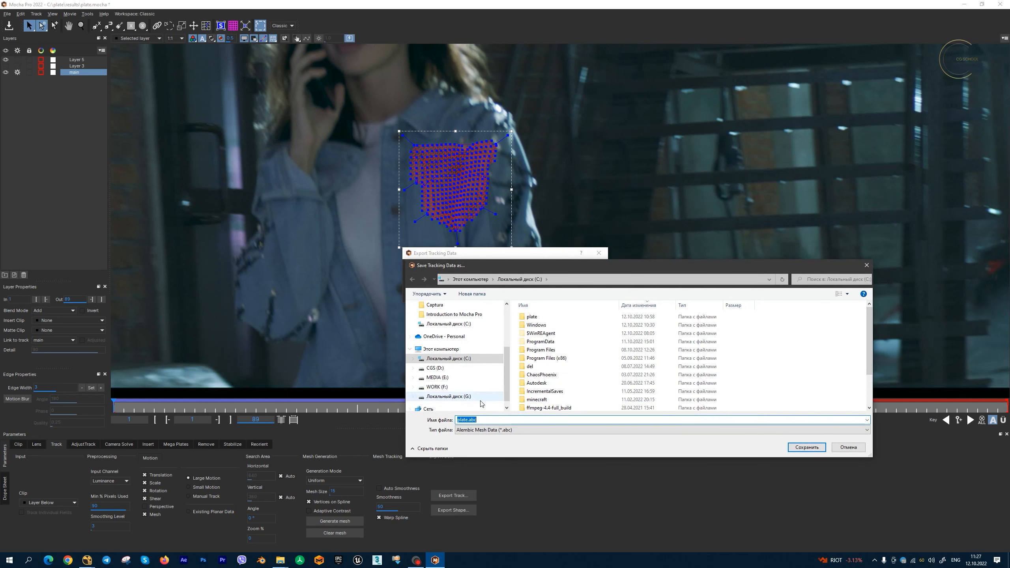
pyautogui.click(806, 447)
# Step: Switch to NukeX, add a ReadGeo node and import plate.abc as an all-in-one node with its camera
pyautogui.click(88, 559)
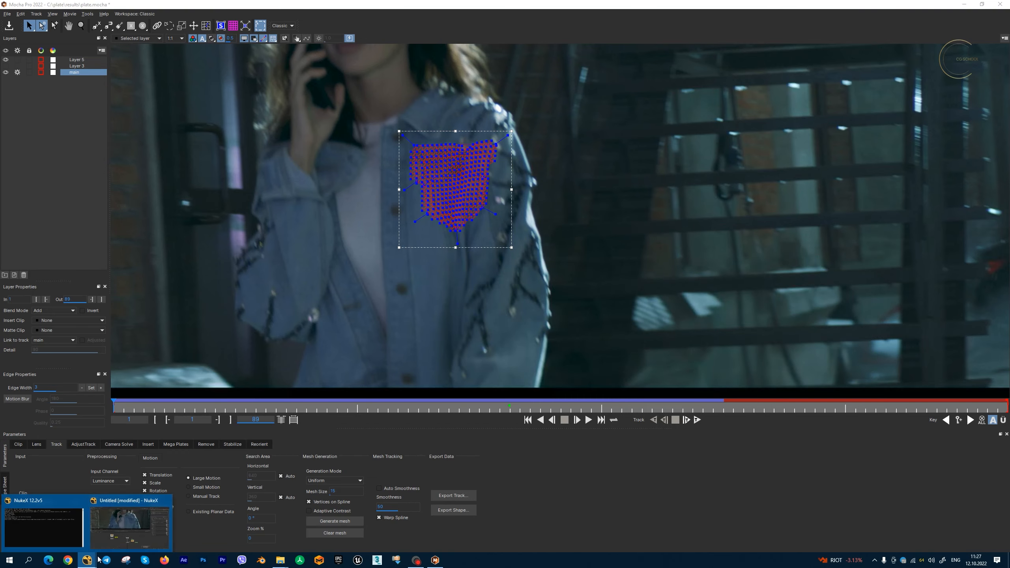
pyautogui.click(129, 523)
pyautogui.press('Tab')
pyautogui.write('read')
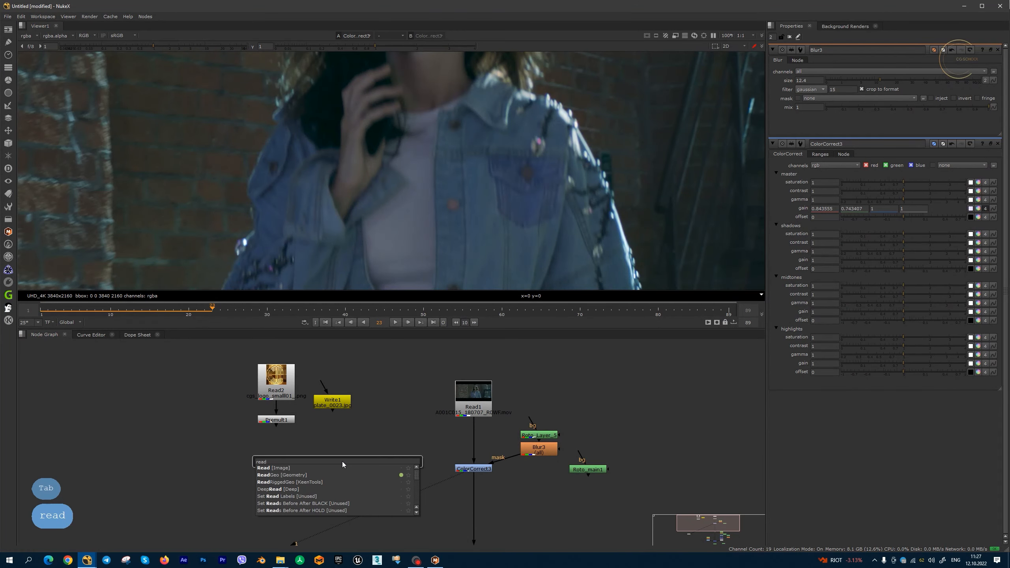
pyautogui.press('Down')
pyautogui.press('Return')
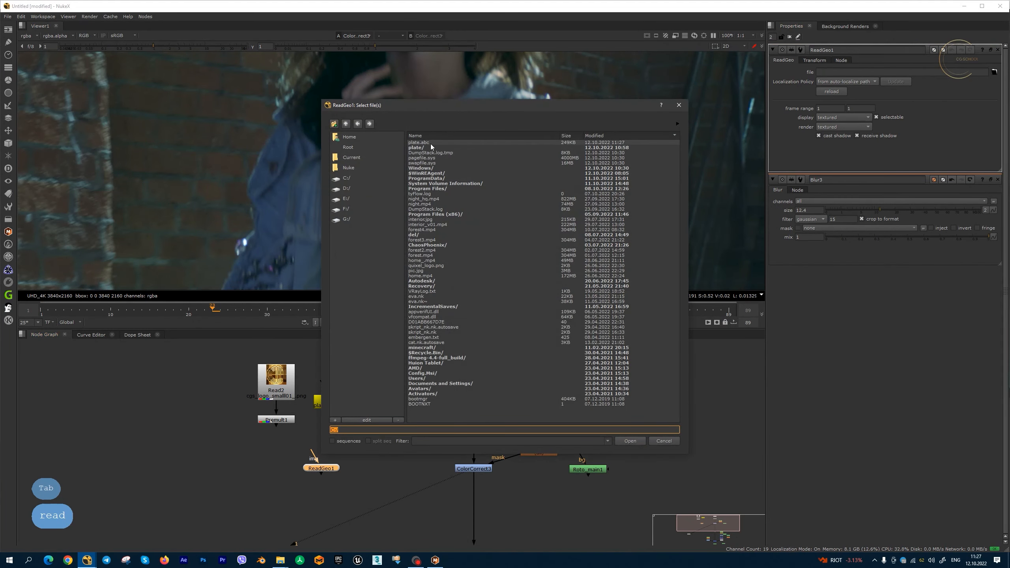
pyautogui.click(432, 143)
pyautogui.click(630, 440)
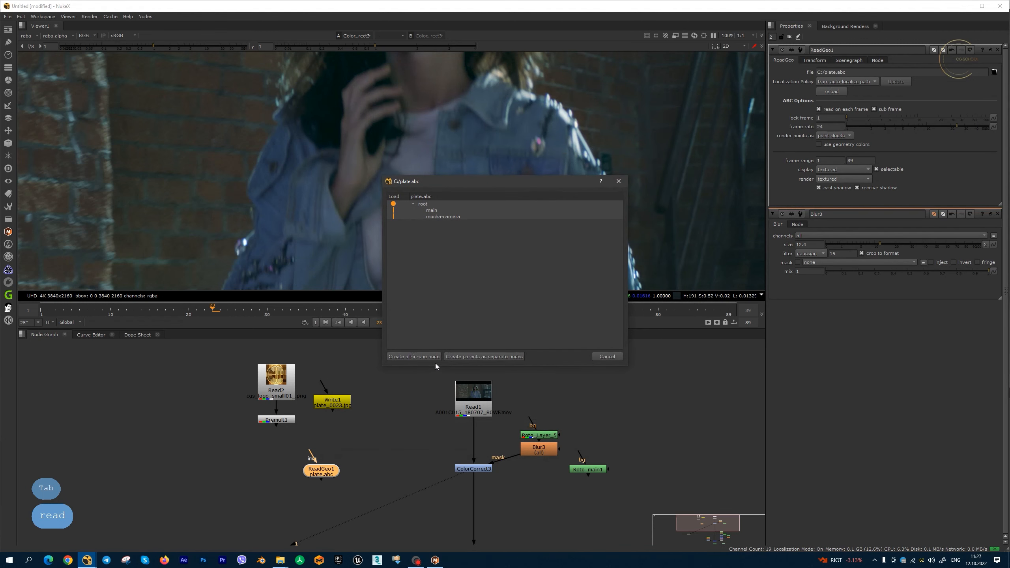
pyautogui.click(425, 358)
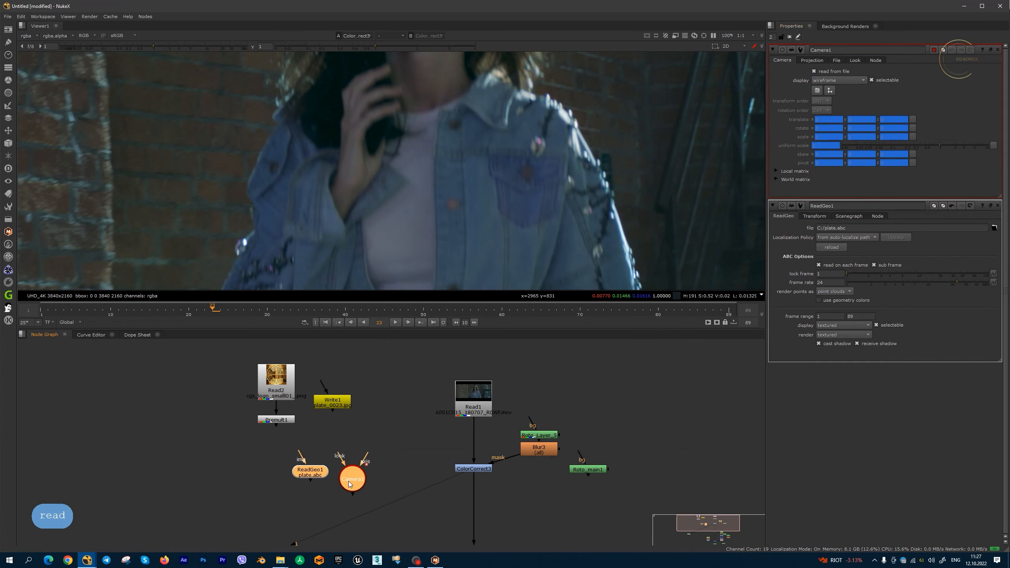
# Step: Place Camera1 beside ReadGeo1, inspect the pocket mesh in the 3D view and scrub to frame 40
pyautogui.moveTo(349, 483); pyautogui.dragTo(287, 489)
pyautogui.moveTo(359, 466); pyautogui.dragTo(330, 449)
pyautogui.click(287, 443)
pyautogui.press('1')
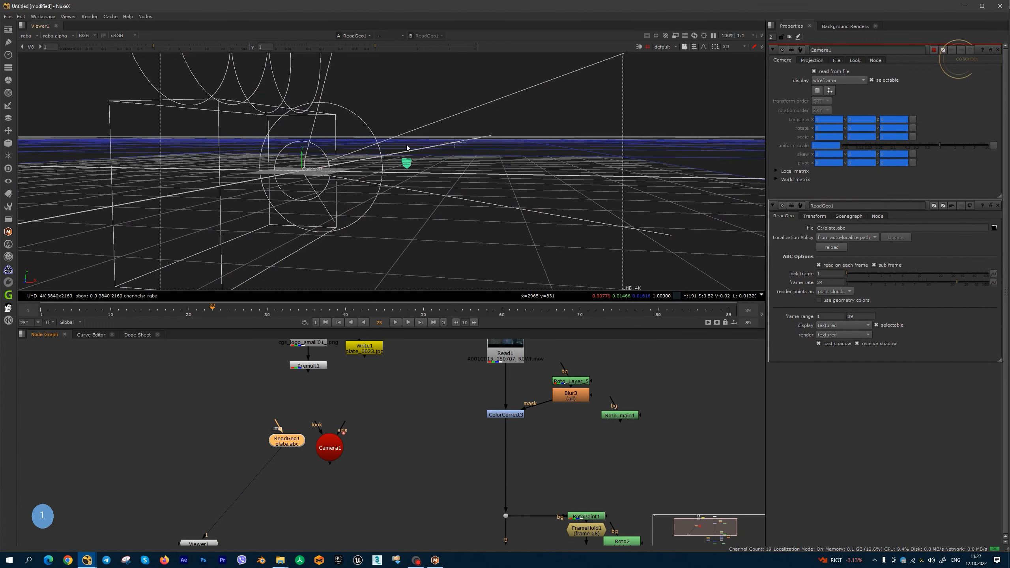
pyautogui.moveTo(457, 191); pyautogui.dragTo(402, 216)
pyautogui.moveTo(234, 312); pyautogui.dragTo(347, 323)
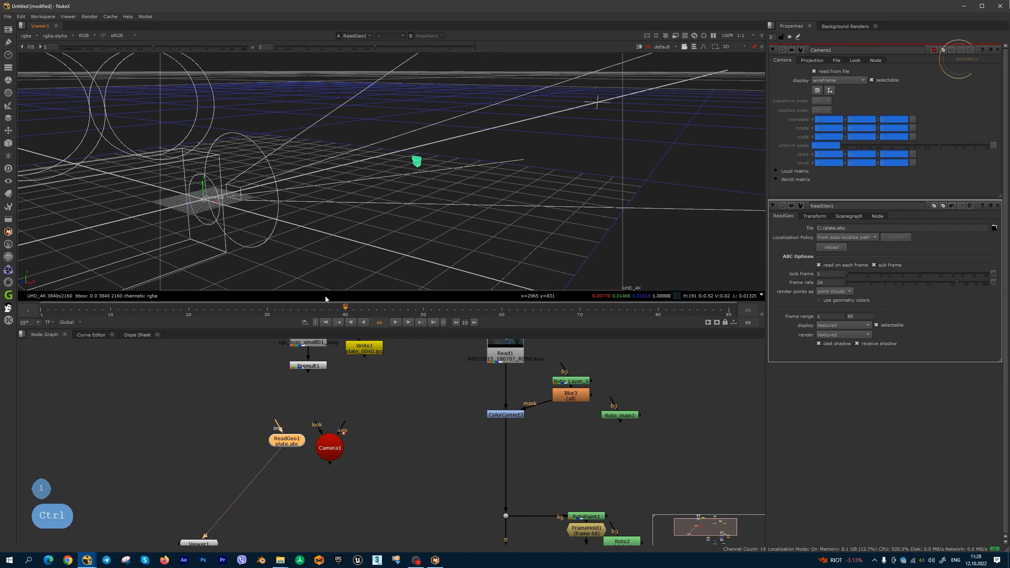
# Step: Merge the premultiplied logo over the ColorCorrect3 plate and view the merged result
pyautogui.press('m')
pyautogui.moveTo(482, 477); pyautogui.dragTo(310, 367)
pyautogui.press('1')
pyautogui.scroll(-3, 478, 190)
pyautogui.scroll(2, 366, 423)
# Step: Insert a Transform after Premult1, scale the logo to 0.56 and place it on the jacket pocket
pyautogui.click(367, 423)
pyautogui.press('t')
pyautogui.moveTo(367, 423); pyautogui.dragTo(307, 431)
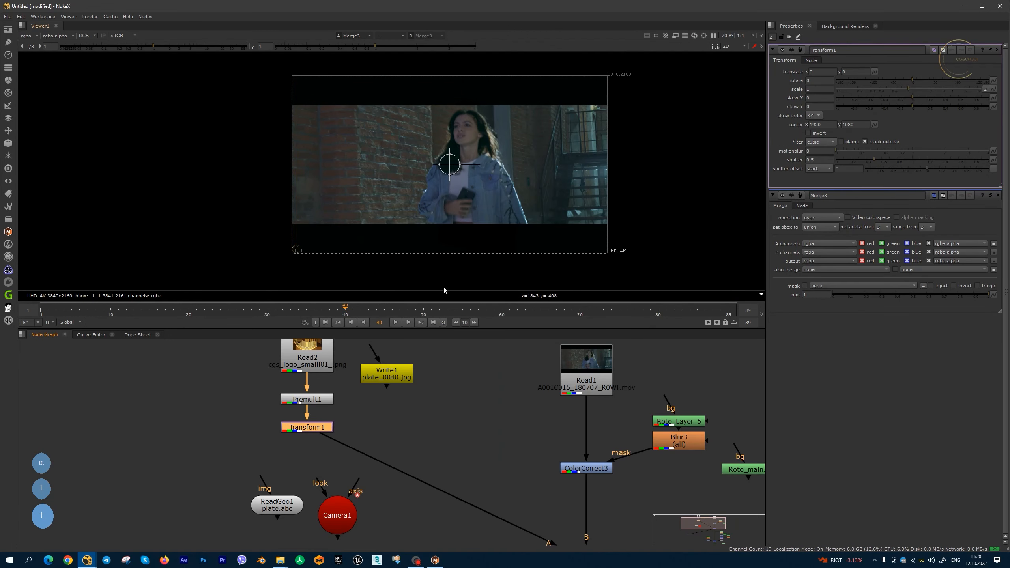
pyautogui.moveTo(296, 249); pyautogui.dragTo(491, 186)
pyautogui.scroll(8, 494, 185)
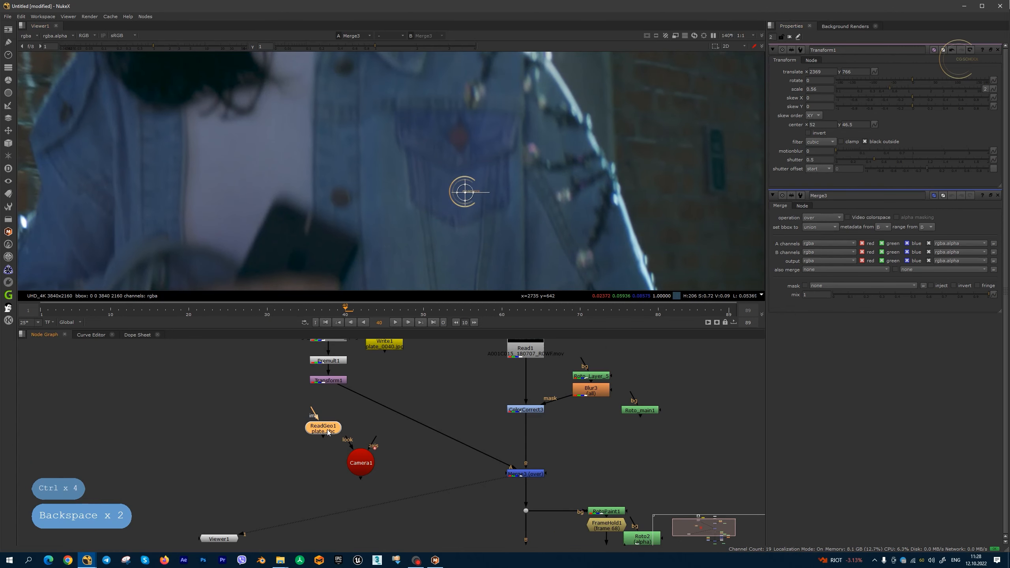
# Step: Connect ReadGeo1's image input to Transform1 and add a Scene node fed by ReadGeo1 and Camera1
pyautogui.moveTo(313, 410)
pyautogui.mouseDown()
pyautogui.moveTo(337, 376)
pyautogui.moveTo(327, 415)
pyautogui.mouseUp()
pyautogui.moveTo(372, 466); pyautogui.dragTo(398, 465)
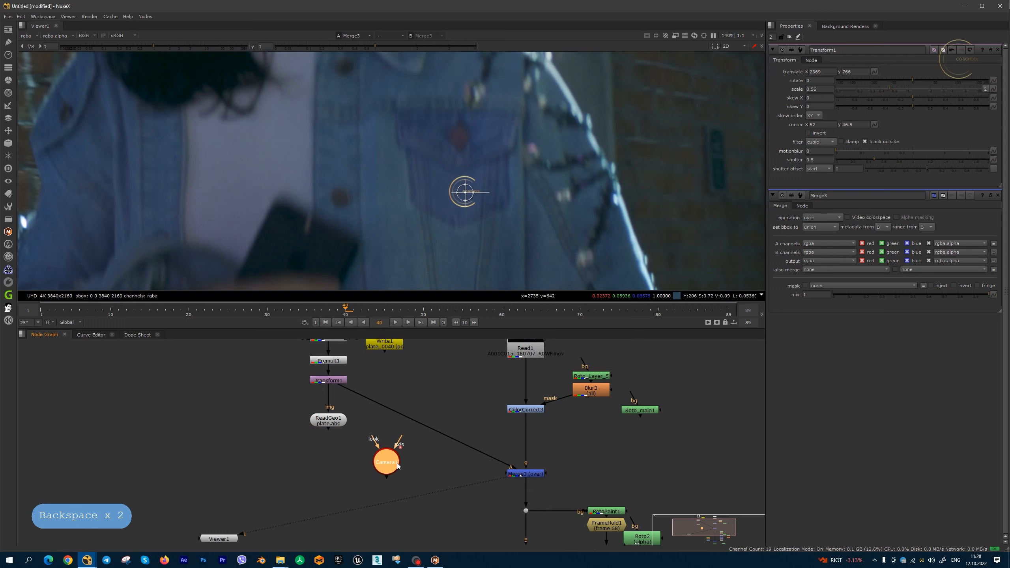
pyautogui.press('Tab')
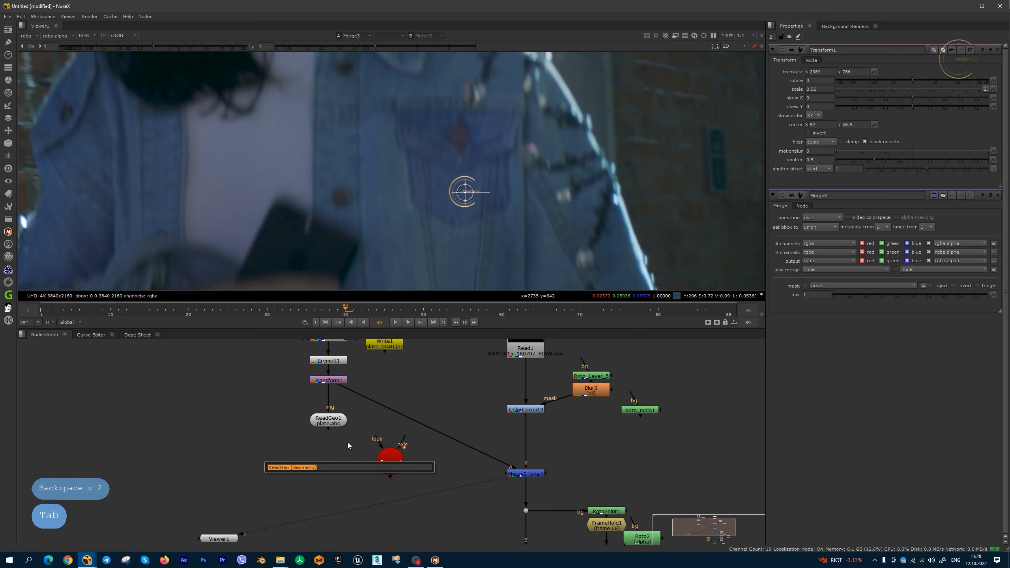
pyautogui.write('scen')
pyautogui.press('Return')
pyautogui.moveTo(319, 461); pyautogui.dragTo(391, 465)
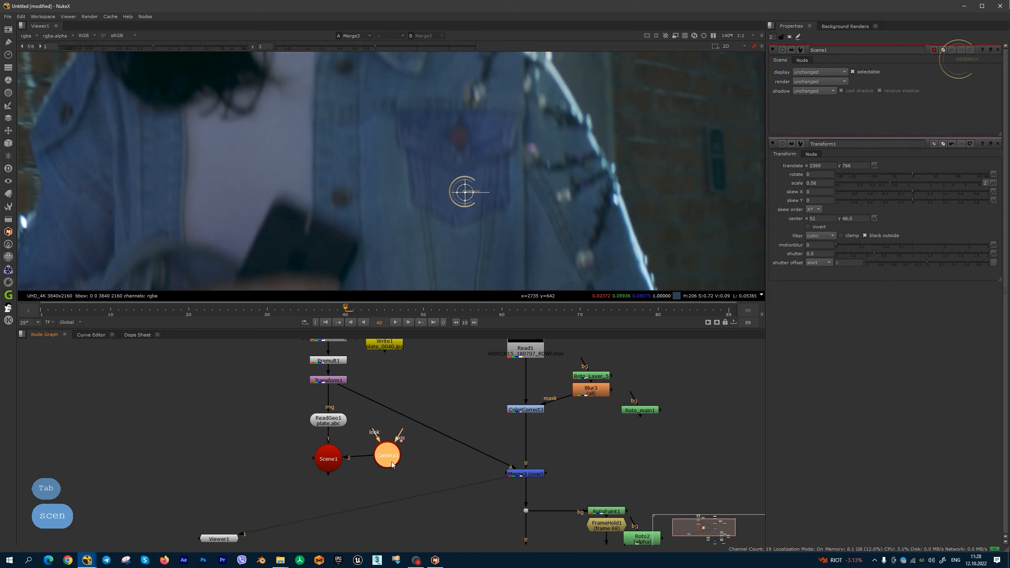
# Step: Add a ScanlineRender for Scene1 and Camera1 and merge its render over the plate below Merge3
pyautogui.press('Tab')
pyautogui.write('sca')
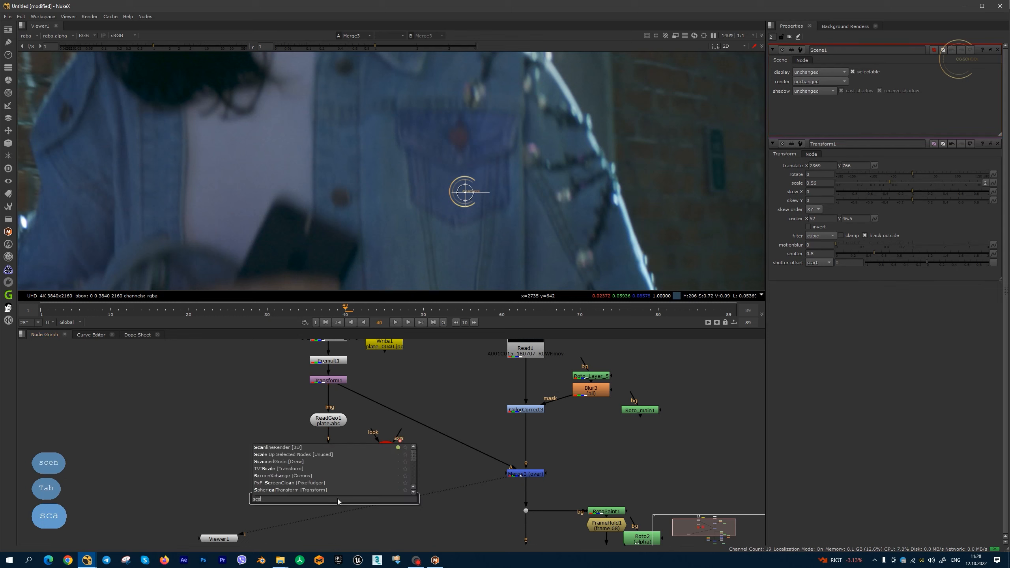
pyautogui.press('Return')
pyautogui.press('m')
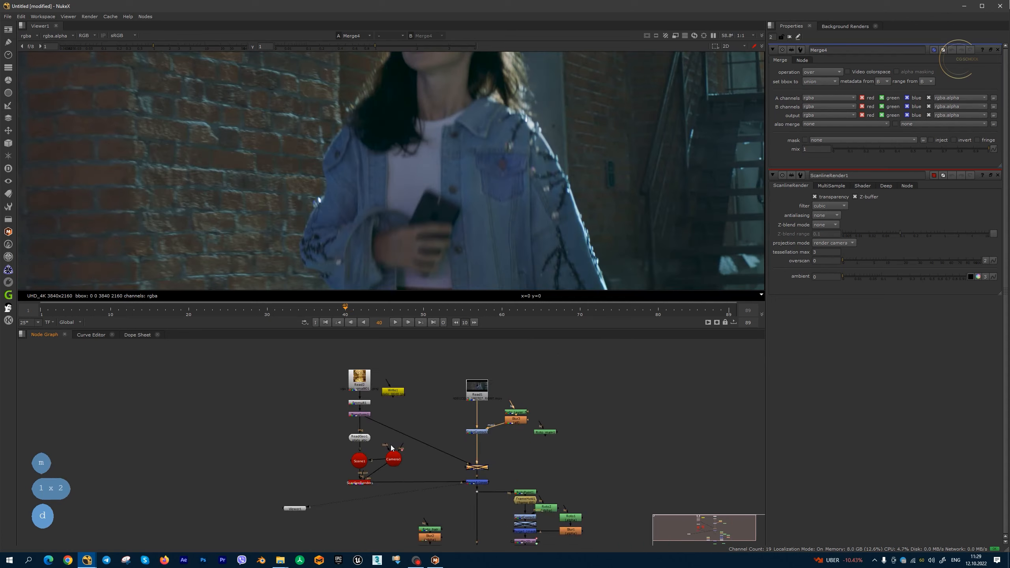
# Step: Move Write1 aside and insert a Reformat node between Premult1 and Transform1
pyautogui.click(365, 413)
pyautogui.moveTo(398, 377); pyautogui.dragTo(444, 363)
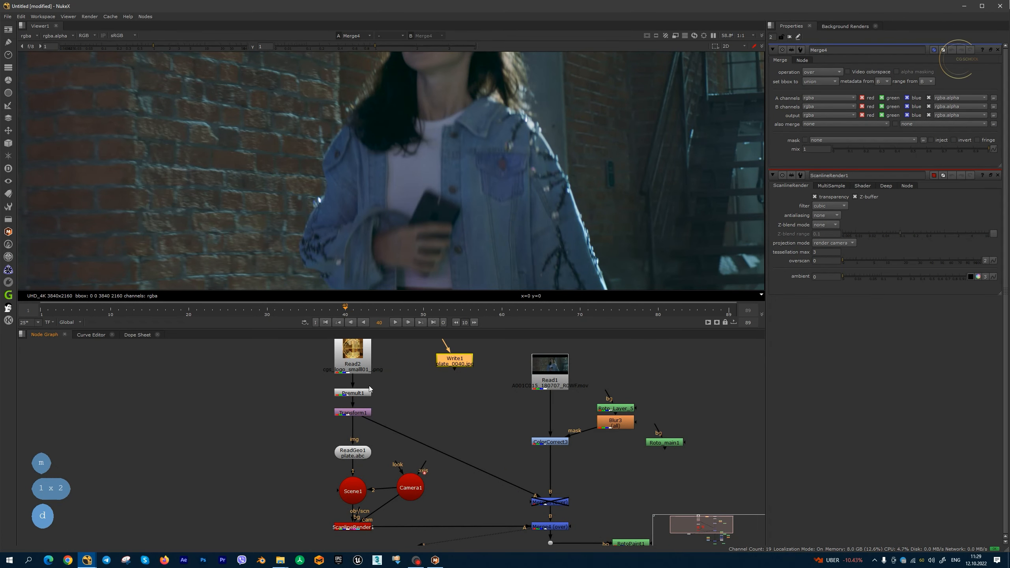
pyautogui.moveTo(360, 393); pyautogui.dragTo(360, 372)
pyautogui.press('Tab')
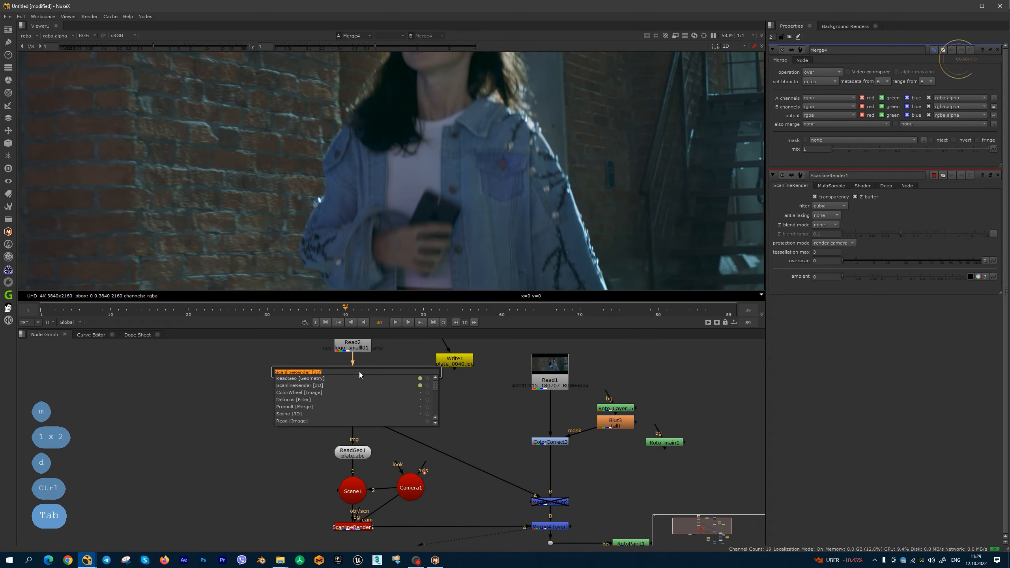
pyautogui.write('refo')
pyautogui.press('Return')
# Step: View the Reformat1 and Transform1 outputs, and enable Merge3 to preview the logo directly over the plate
pyautogui.click(362, 383)
pyautogui.press('1')
pyautogui.scroll(-8, 518, 166)
pyautogui.click(354, 413)
pyautogui.press('1')
pyautogui.doubleClick(550, 502)
pyautogui.press('1')
pyautogui.press('f')
pyautogui.press('d')
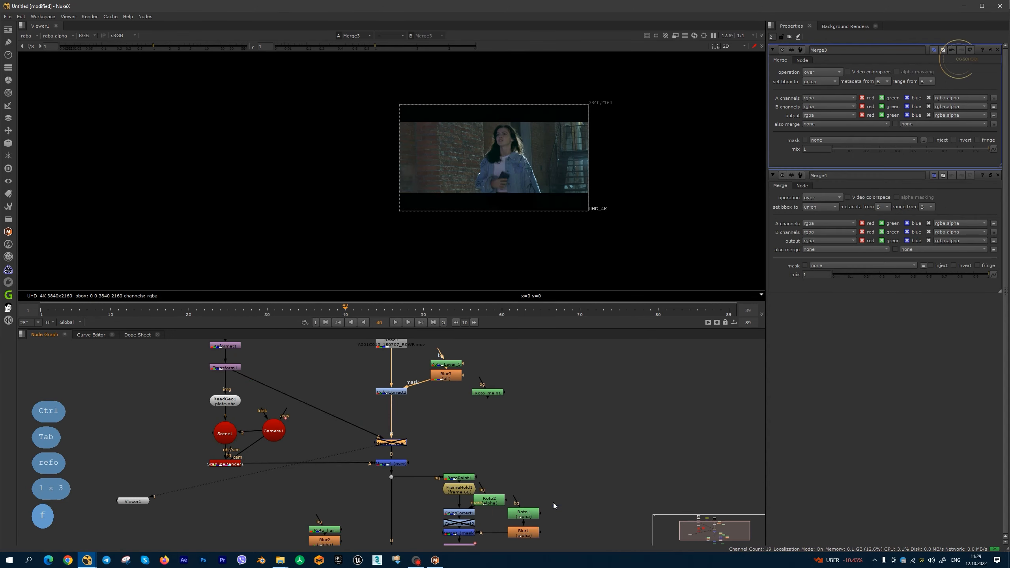
# Step: Scale Transform1 to 0.01, place the logo on the pocket, and view Merge4 with Merge3 disabled and its properties closed
pyautogui.doubleClick(273, 385)
pyautogui.scroll(5, 501, 149)
pyautogui.moveTo(525, 161); pyautogui.dragTo(524, 224)
pyautogui.scroll(4, 555, 172)
pyautogui.click(818, 89)
pyautogui.scroll(2, 523, 225)
pyautogui.press('1')
pyautogui.press('d')
pyautogui.click(996, 195)
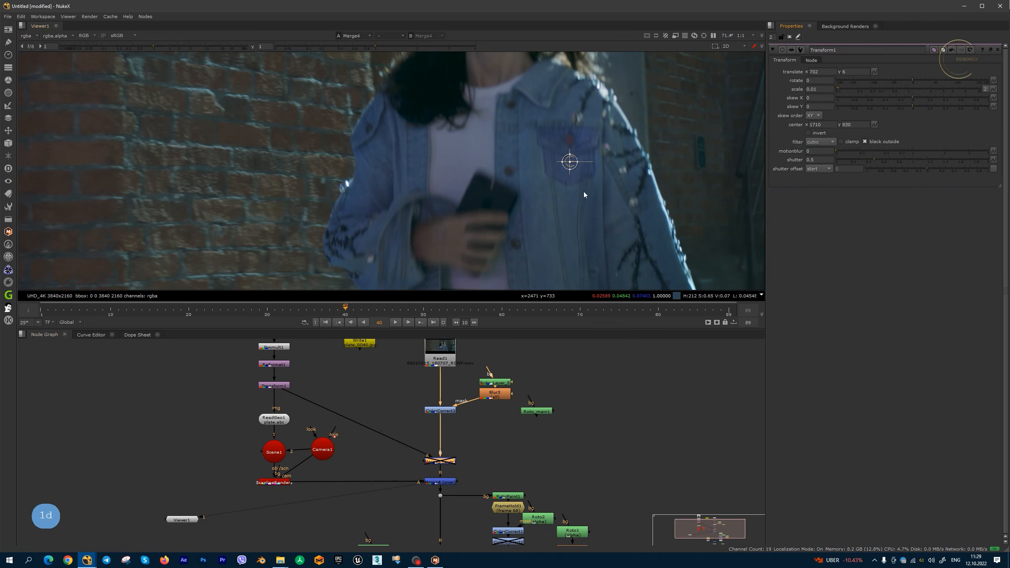
# Step: Hide the viewer overlay and adjust Transform1 to a vertical translate of -16 and a scale of 0.015
pyautogui.press('q')
pyautogui.click(823, 88)
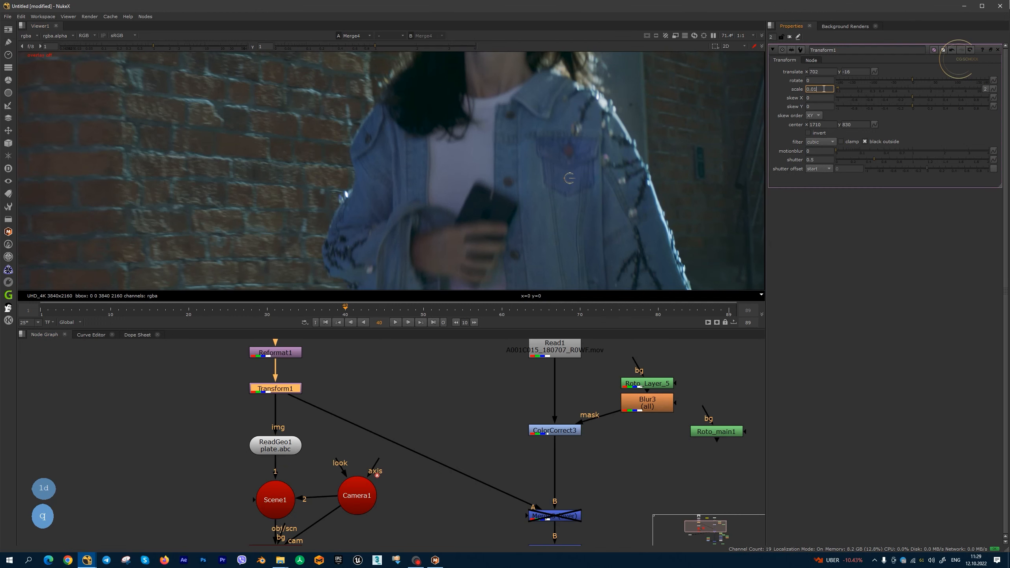
pyautogui.press('Left')
pyautogui.press('Up')
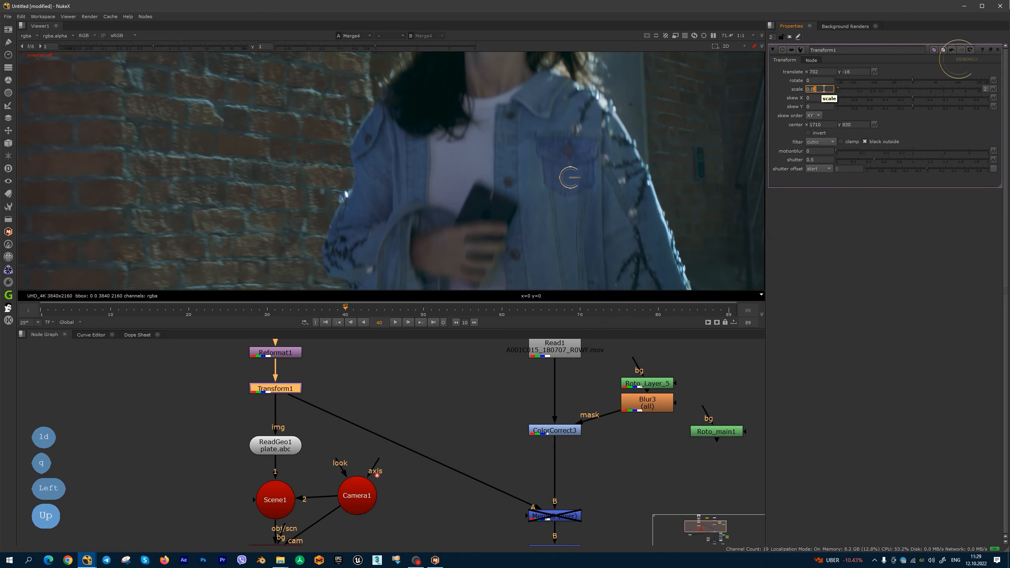
pyautogui.press('Right')
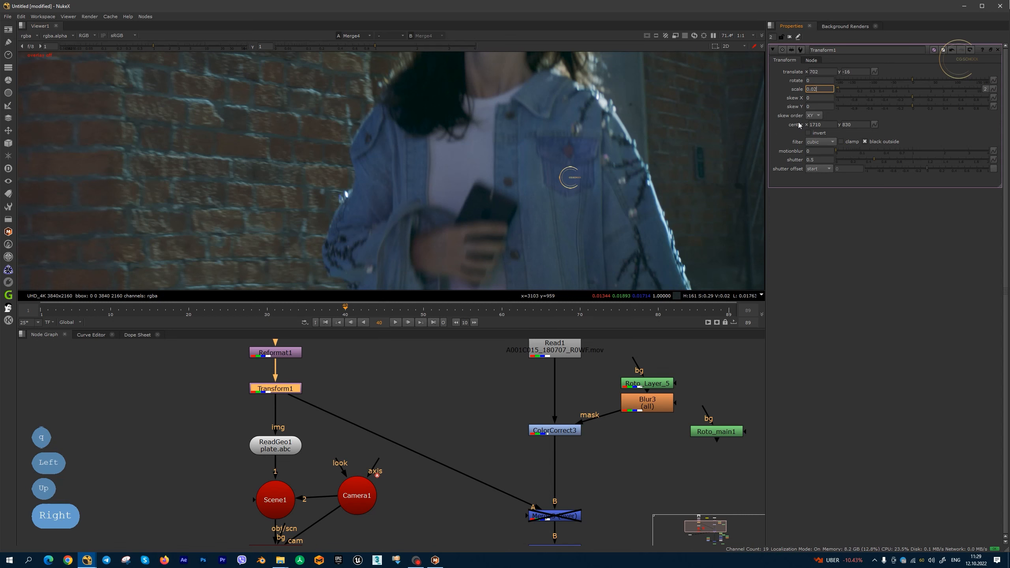
pyautogui.press('BackSpace')
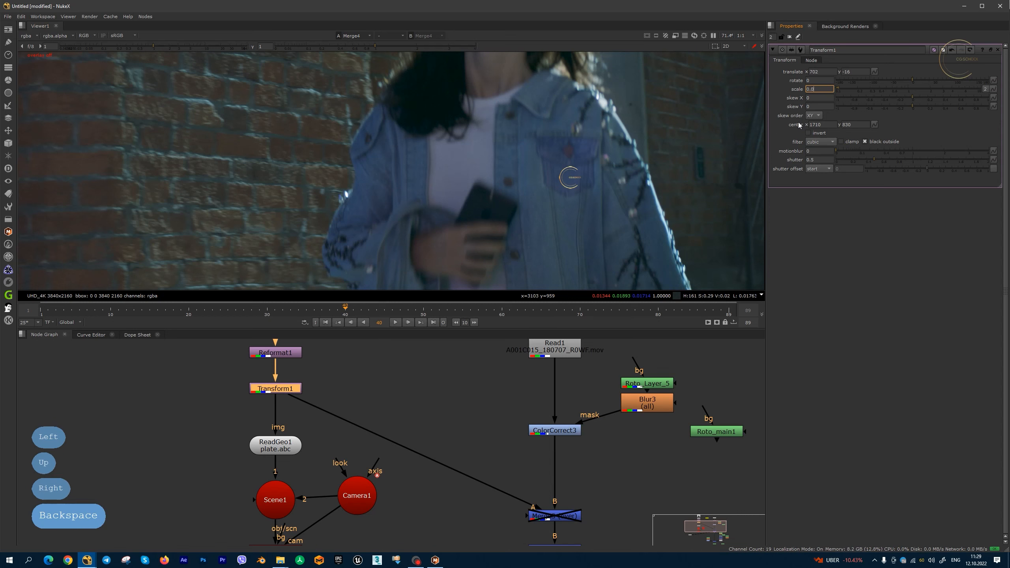
pyautogui.write('15')
pyautogui.press('Return')
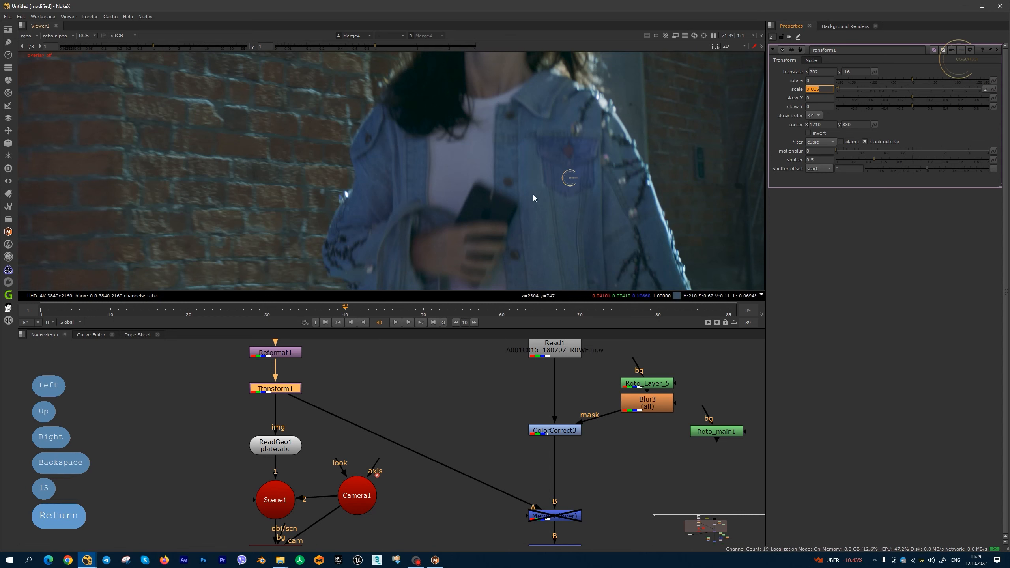
# Step: Examine the size and placement of the mesh-projected logo on the pocket at frame 40
pyautogui.scroll(-3, 270, 478)
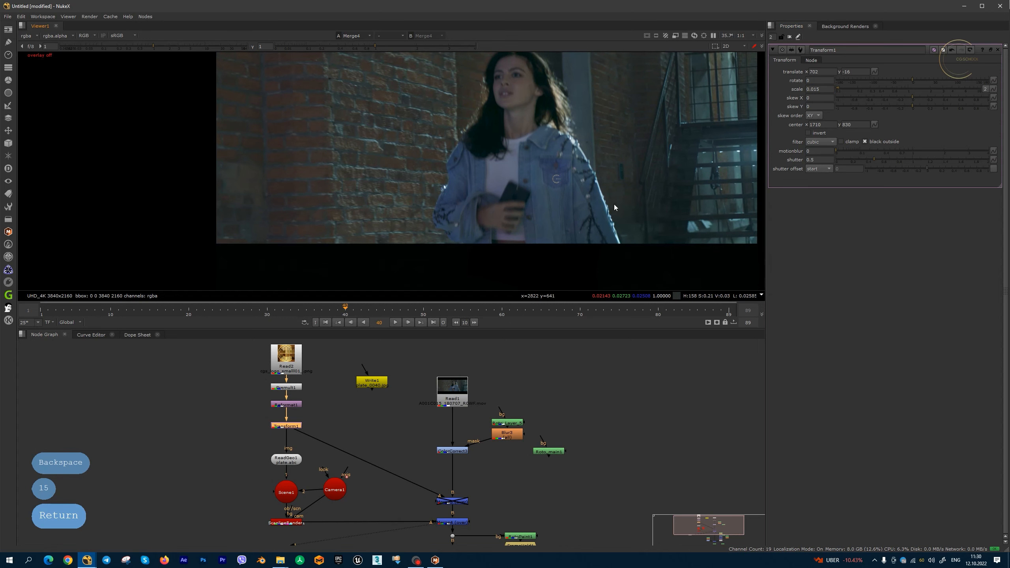
pyautogui.scroll(2, 566, 185)
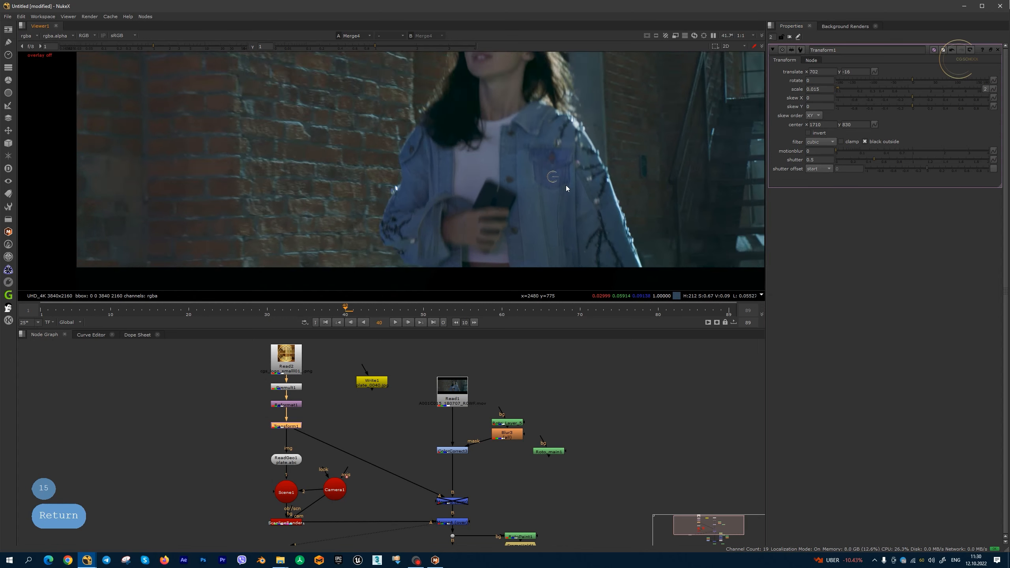
pyautogui.scroll(1, 545, 152)
pyautogui.scroll(-2, 553, 191)
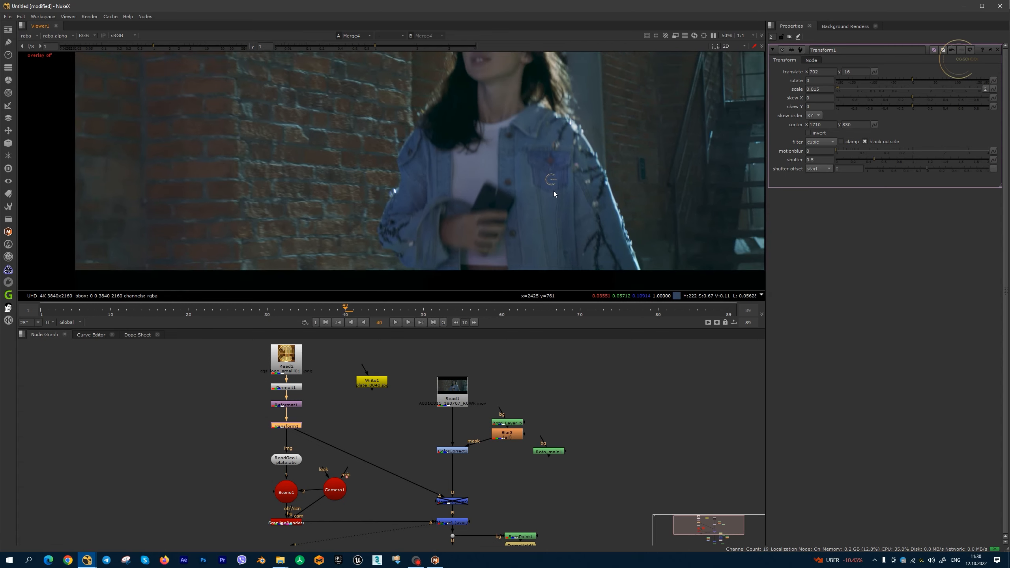
pyautogui.scroll(-1, 546, 207)
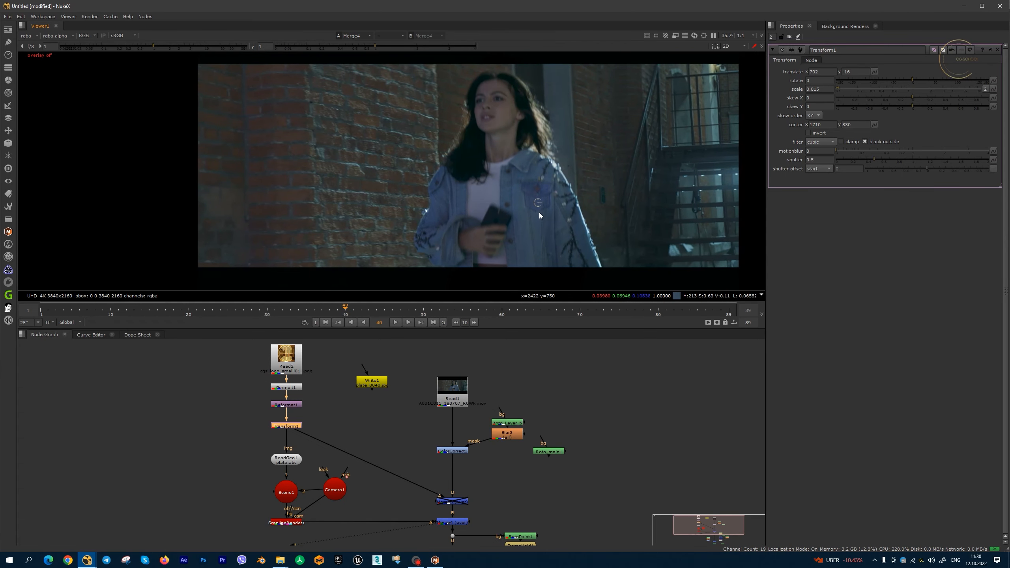
pyautogui.scroll(-1, 538, 214)
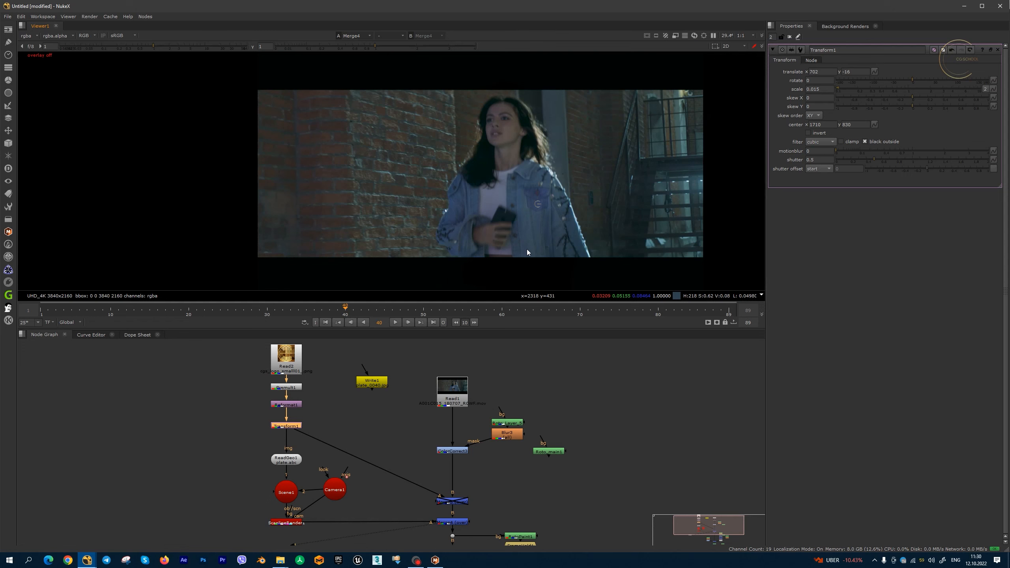
pyautogui.scroll(3, 298, 413)
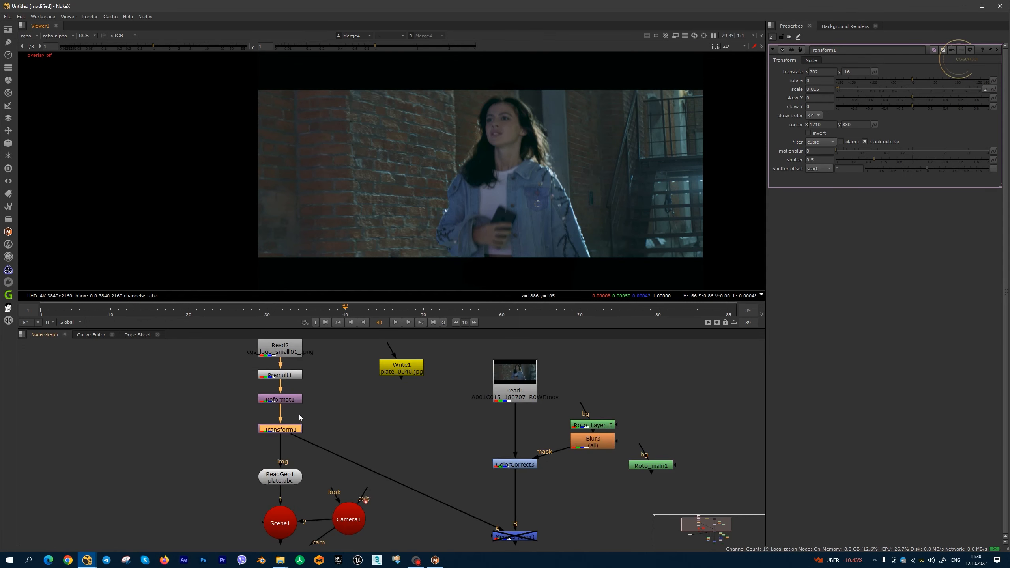
# Step: Insert a ColorCorrect between Read2 and Premult1 with saturation 0.31 and gain 0.4, and add a Defocus node after ScanlineRender1
pyautogui.click(287, 387)
pyautogui.press('c')
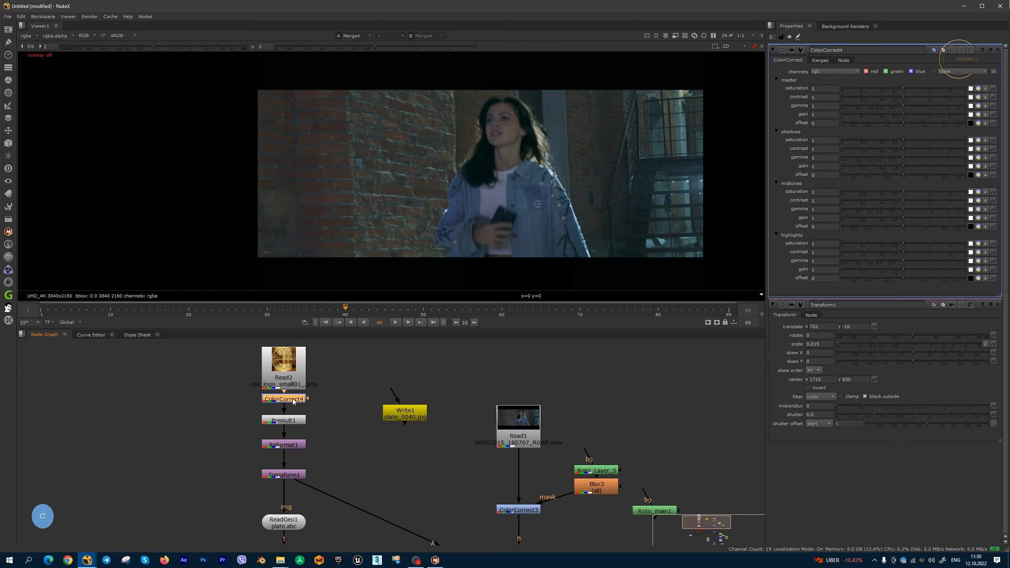
pyautogui.press('Tab')
pyautogui.write('de')
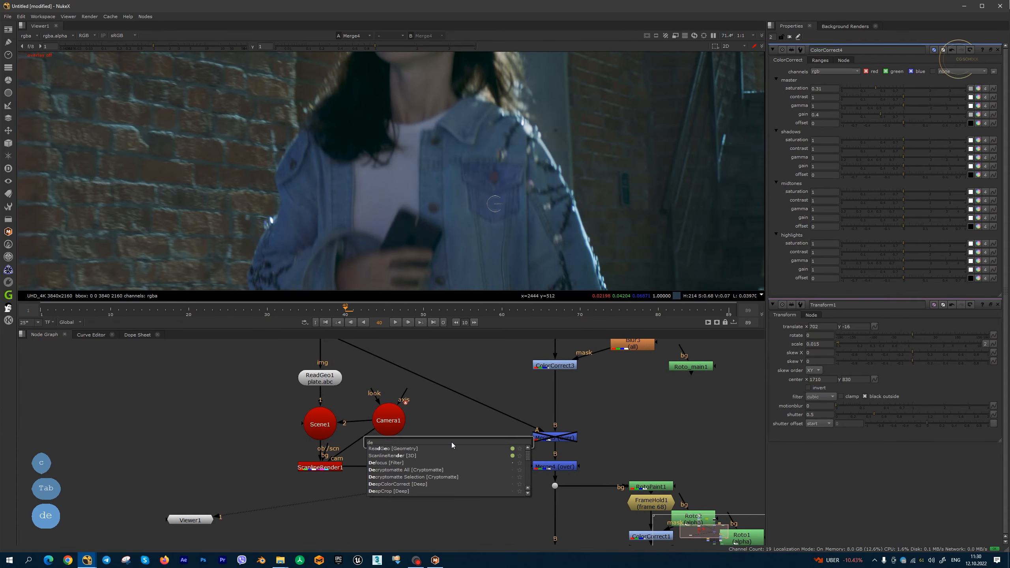
pyautogui.write('fo')
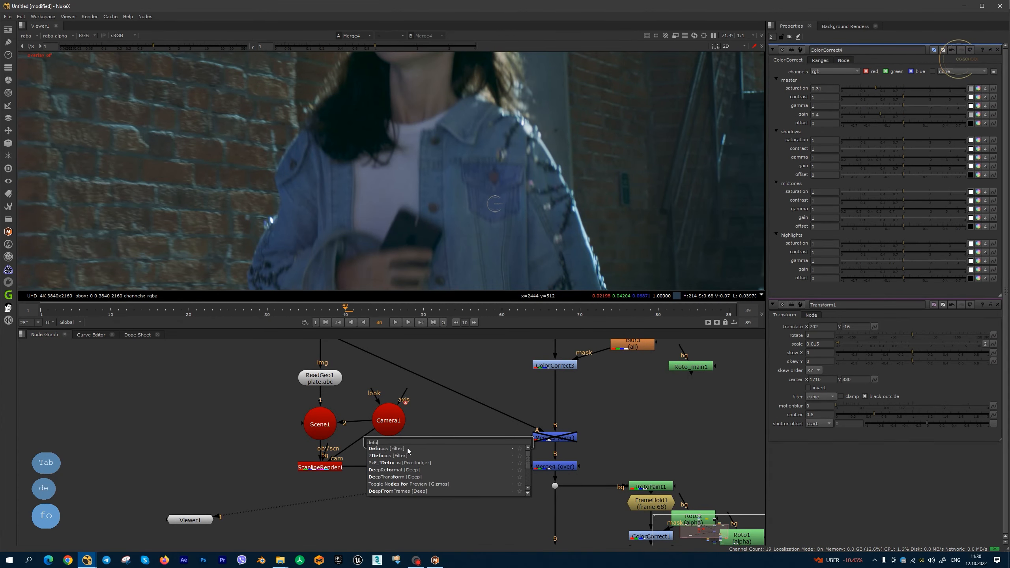
pyautogui.click(407, 448)
# Step: Scrub through the first part of the shot to check how the logo follows the moving pocket
pyautogui.click(317, 309)
pyautogui.moveTo(244, 311); pyautogui.dragTo(364, 319)
pyautogui.scroll(1, 449, 221)
pyautogui.scroll(-1, 448, 221)
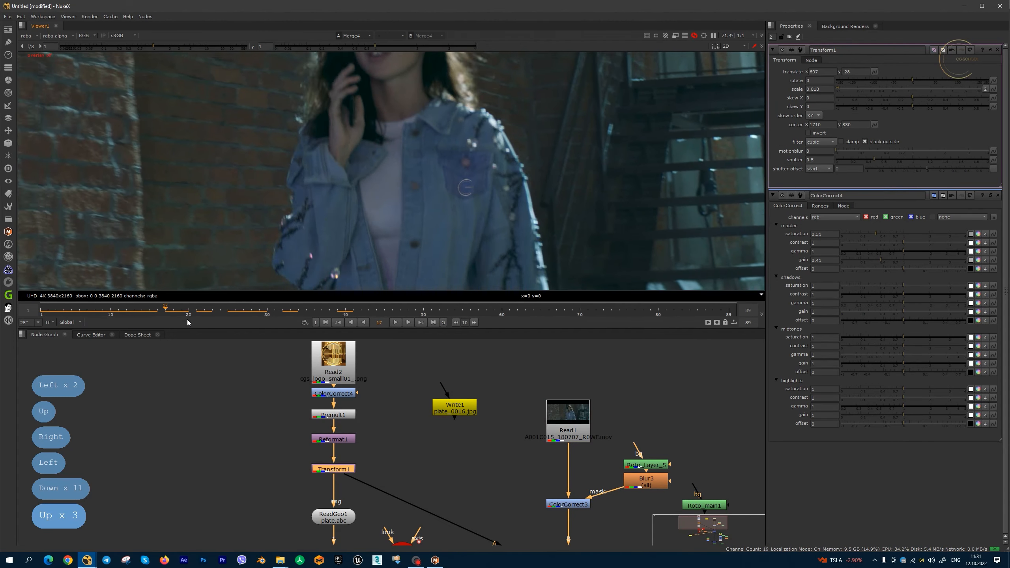
pyautogui.scroll(-3, 421, 475)
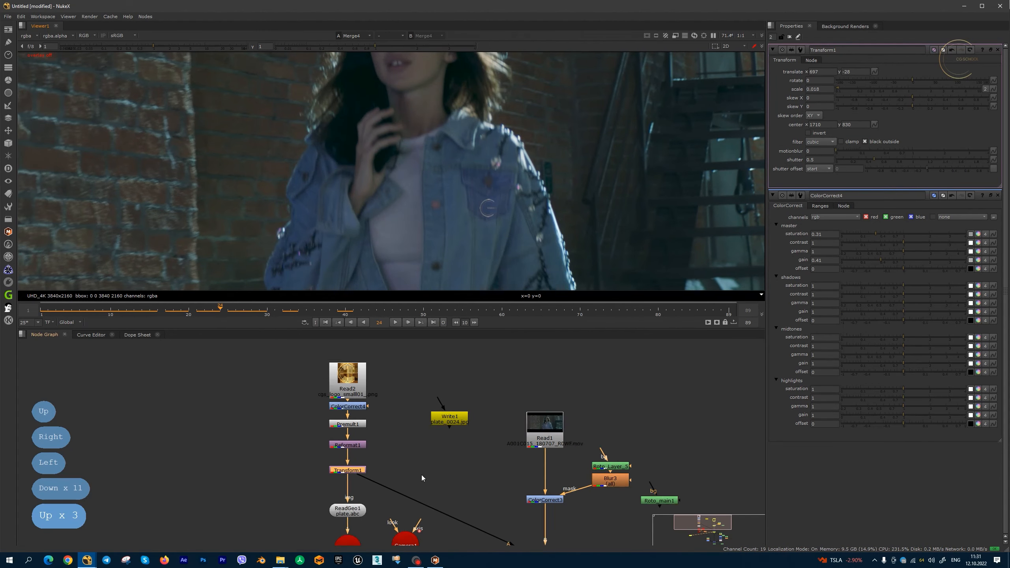
# Step: View the ReadGeo1 pocket mesh in 3D and scrub to frame 46 and back to frame 40 to check its deformation
pyautogui.click(361, 456)
pyautogui.press('1')
pyautogui.scroll(7, 437, 147)
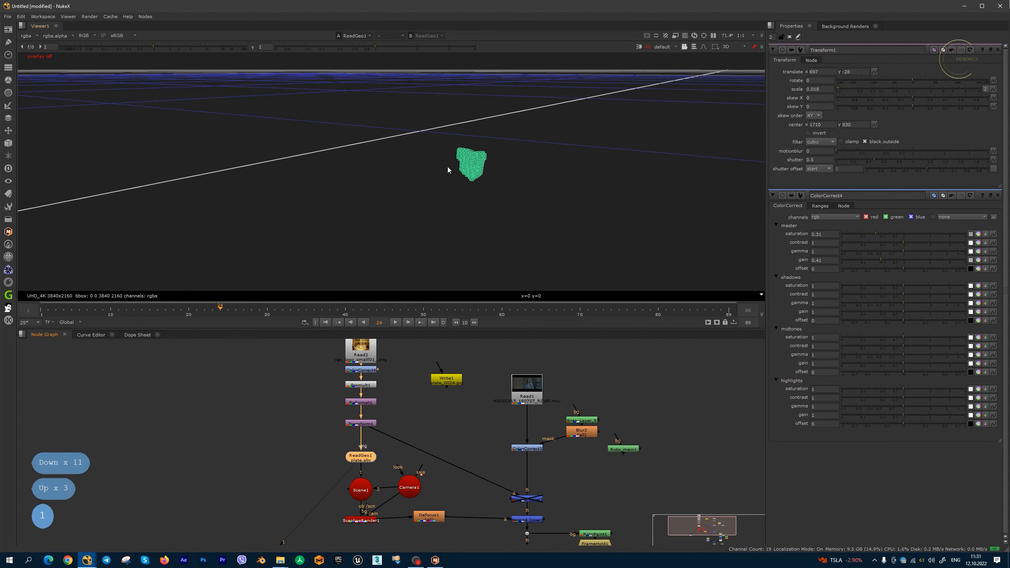
pyautogui.moveTo(219, 312); pyautogui.dragTo(393, 313)
pyautogui.moveTo(515, 240); pyautogui.dragTo(553, 183)
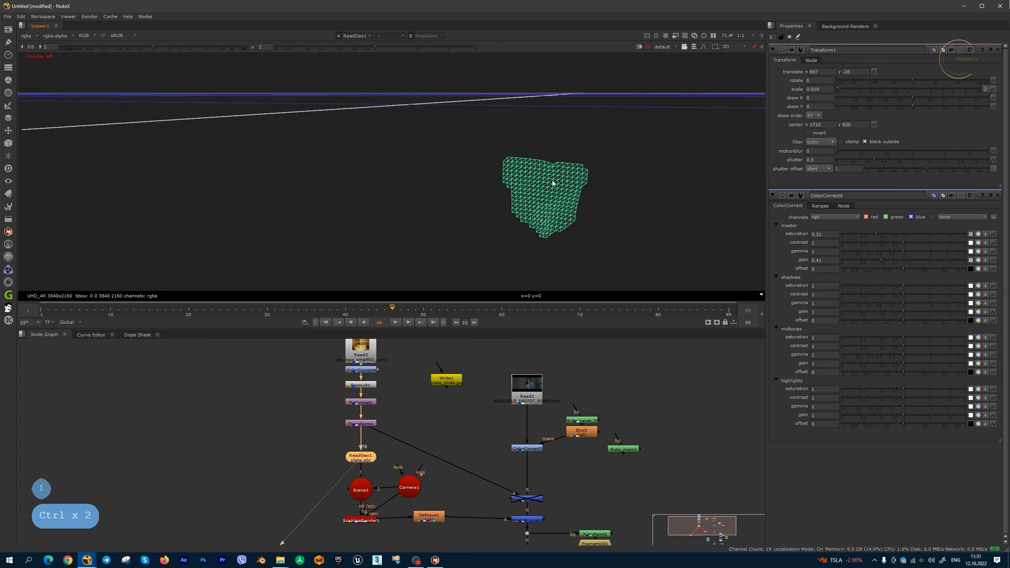
pyautogui.moveTo(384, 318); pyautogui.dragTo(341, 316)
# Step: Examine the pocket mesh up close at frame 40, including its outer edges and the area carrying the logo
pyautogui.moveTo(631, 192); pyautogui.dragTo(503, 136)
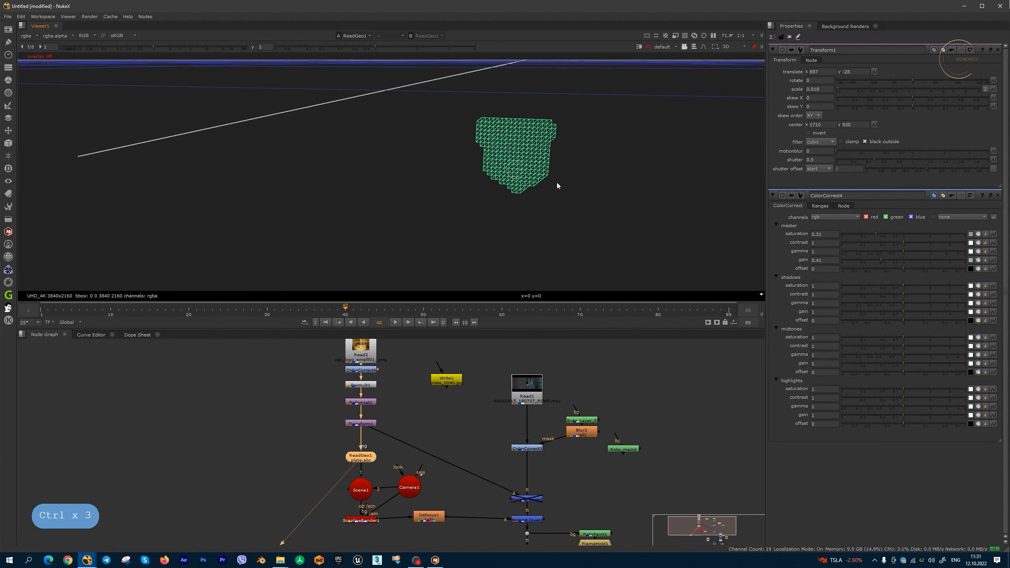
pyautogui.moveTo(551, 183); pyautogui.dragTo(531, 123)
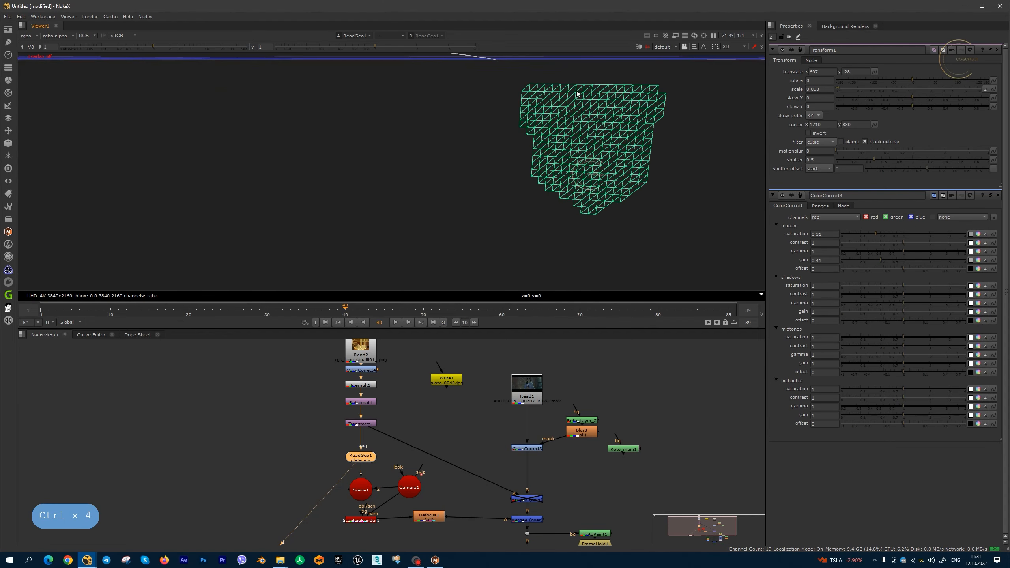
pyautogui.scroll(-3, 607, 155)
pyautogui.scroll(5, 620, 162)
pyautogui.scroll(-2, 642, 211)
pyautogui.moveTo(637, 225); pyautogui.dragTo(249, 288)
pyautogui.moveTo(555, 229); pyautogui.dragTo(417, 236)
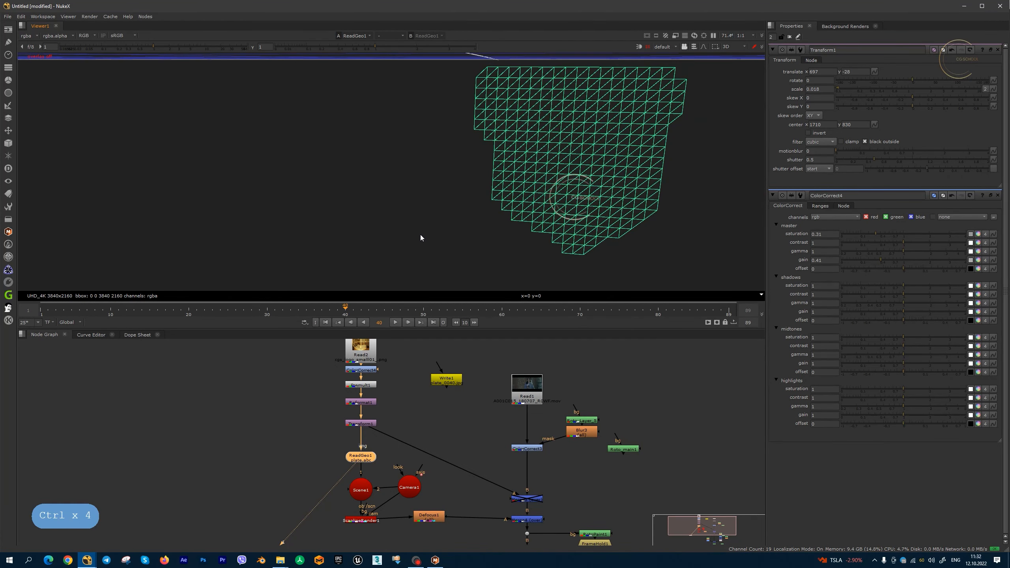
# Step: Return the viewer to 2D and view the Merge4 output to check the logo on the jacket
pyautogui.press('Tab')
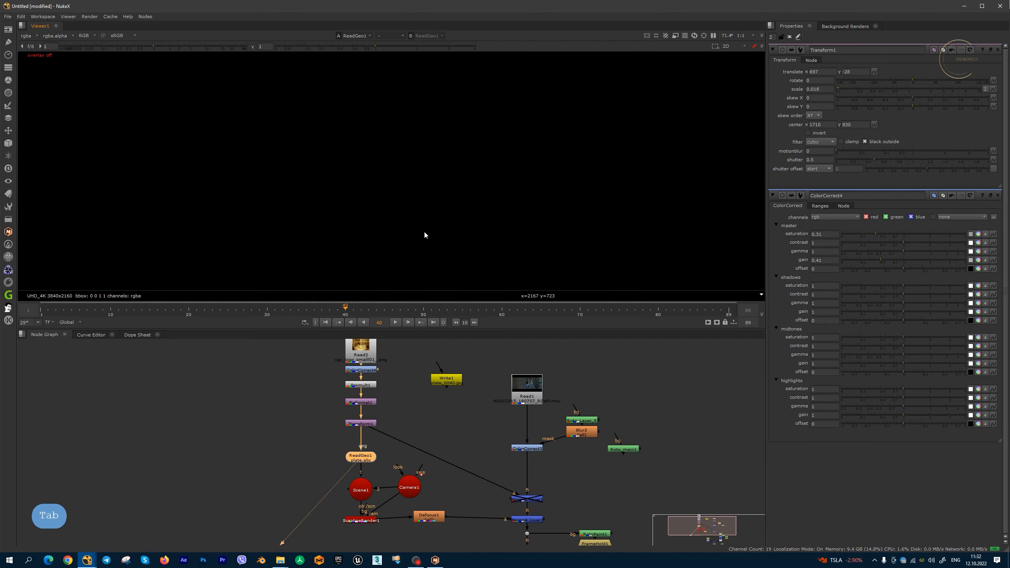
pyautogui.scroll(-2, 530, 456)
pyautogui.click(520, 485)
pyautogui.press('1')
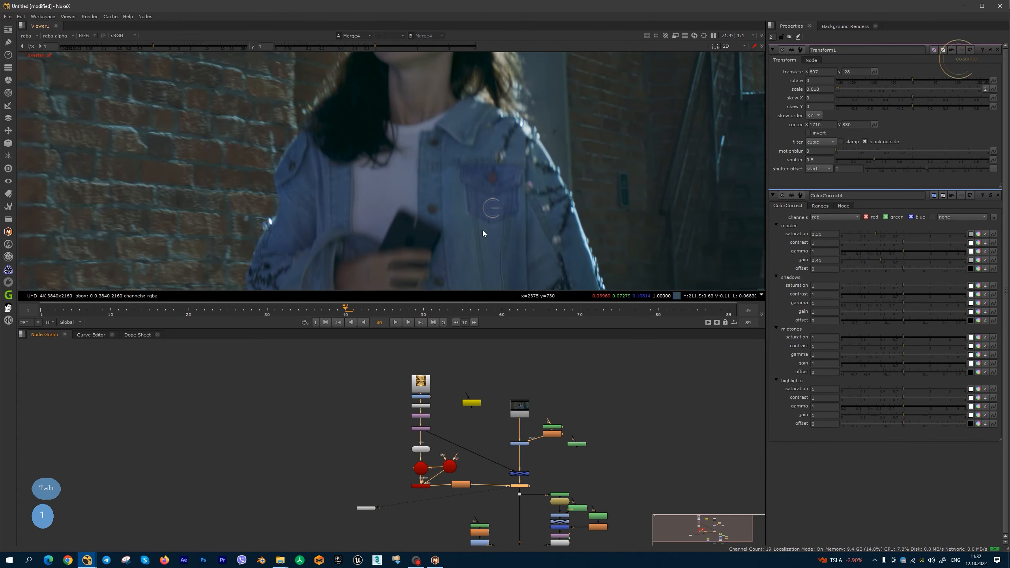
pyautogui.scroll(-2, 483, 232)
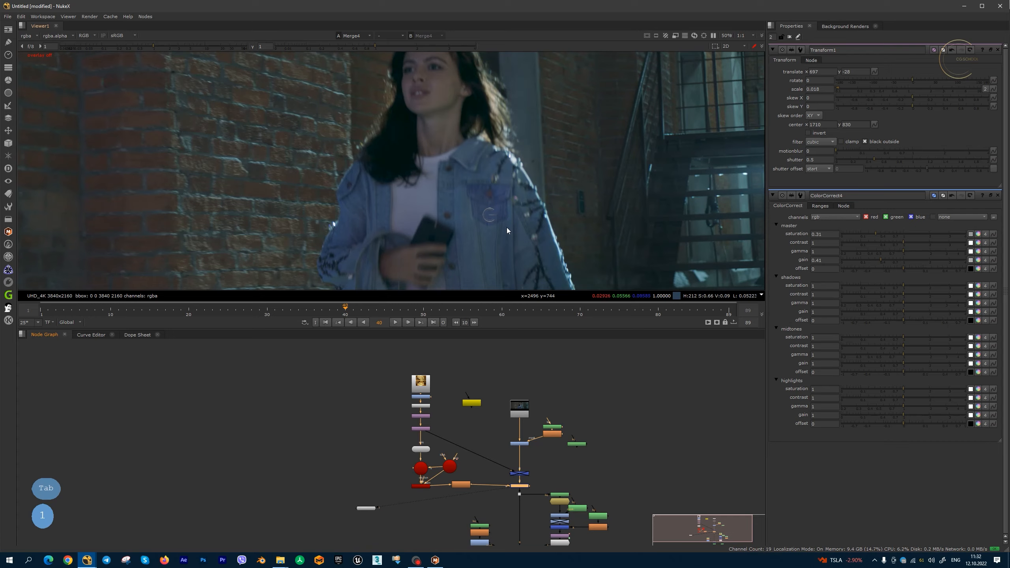